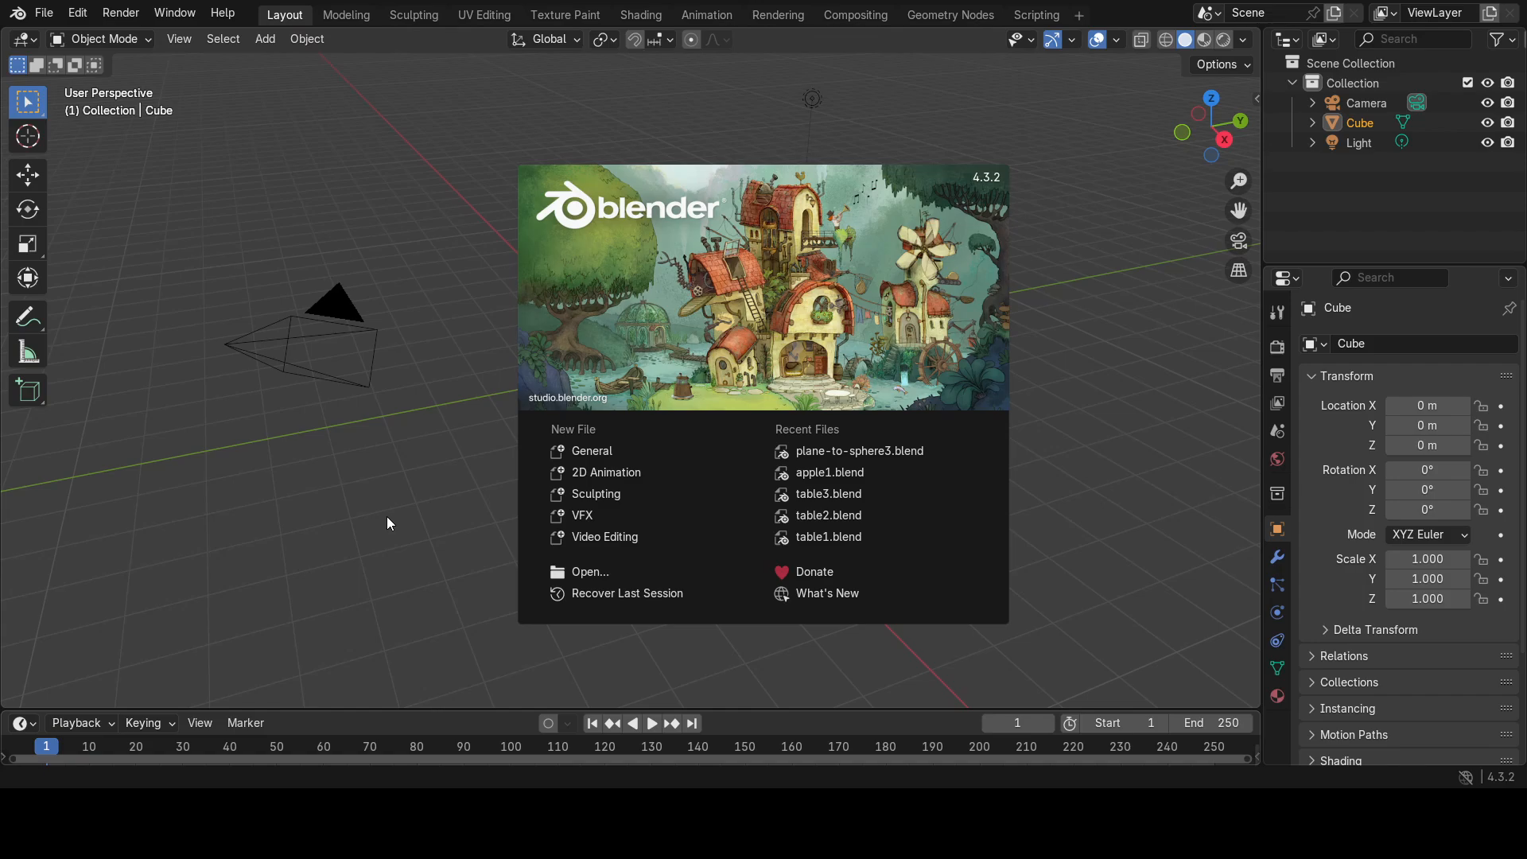
Dismiss the splash screen and delete the default cube from the scene.
click(386, 517)
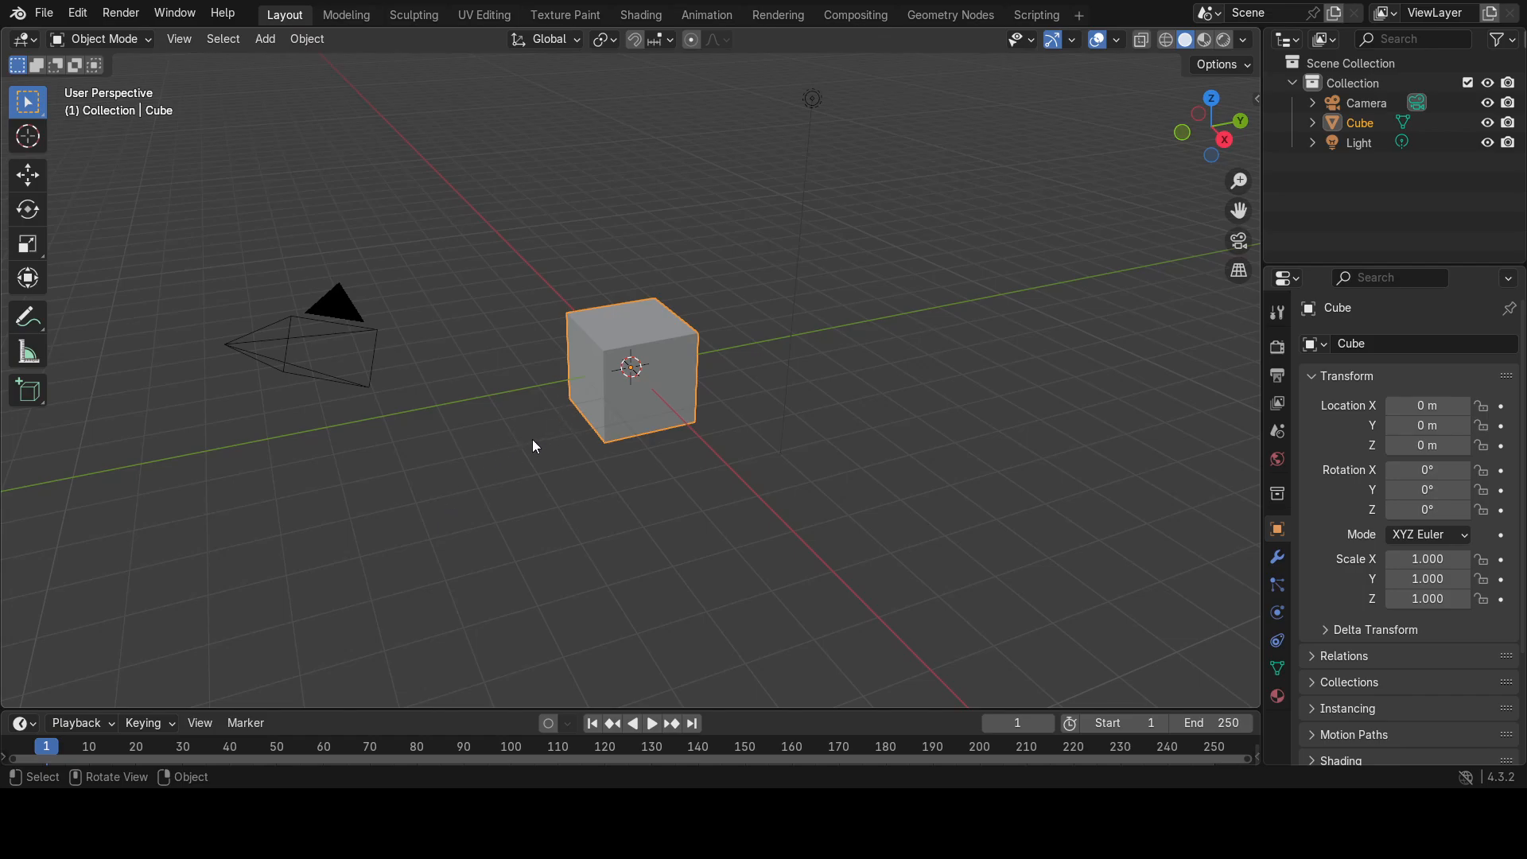
key(x)
key(x)
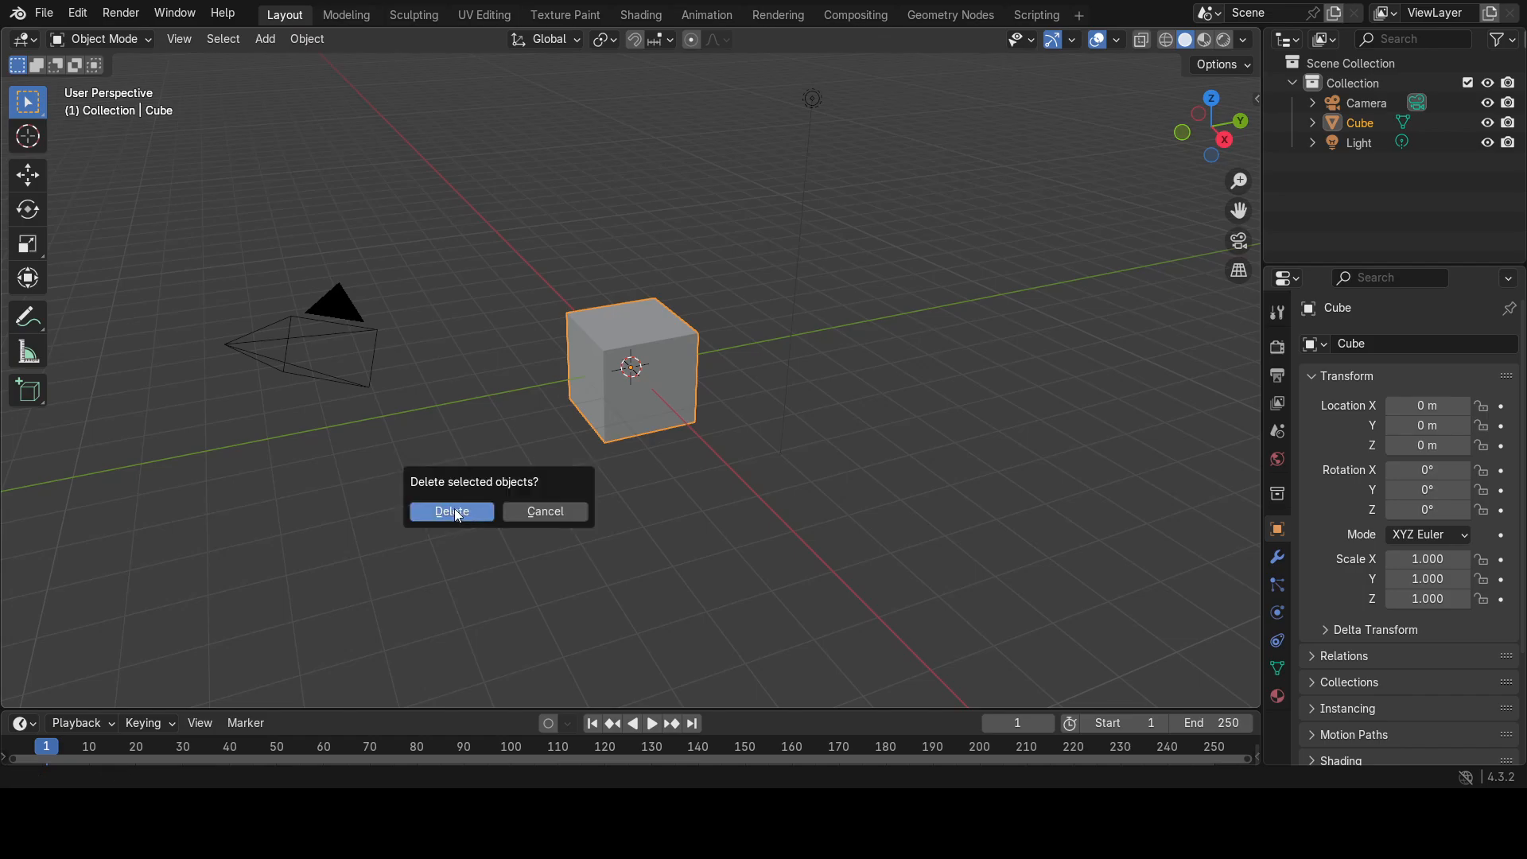
click(455, 511)
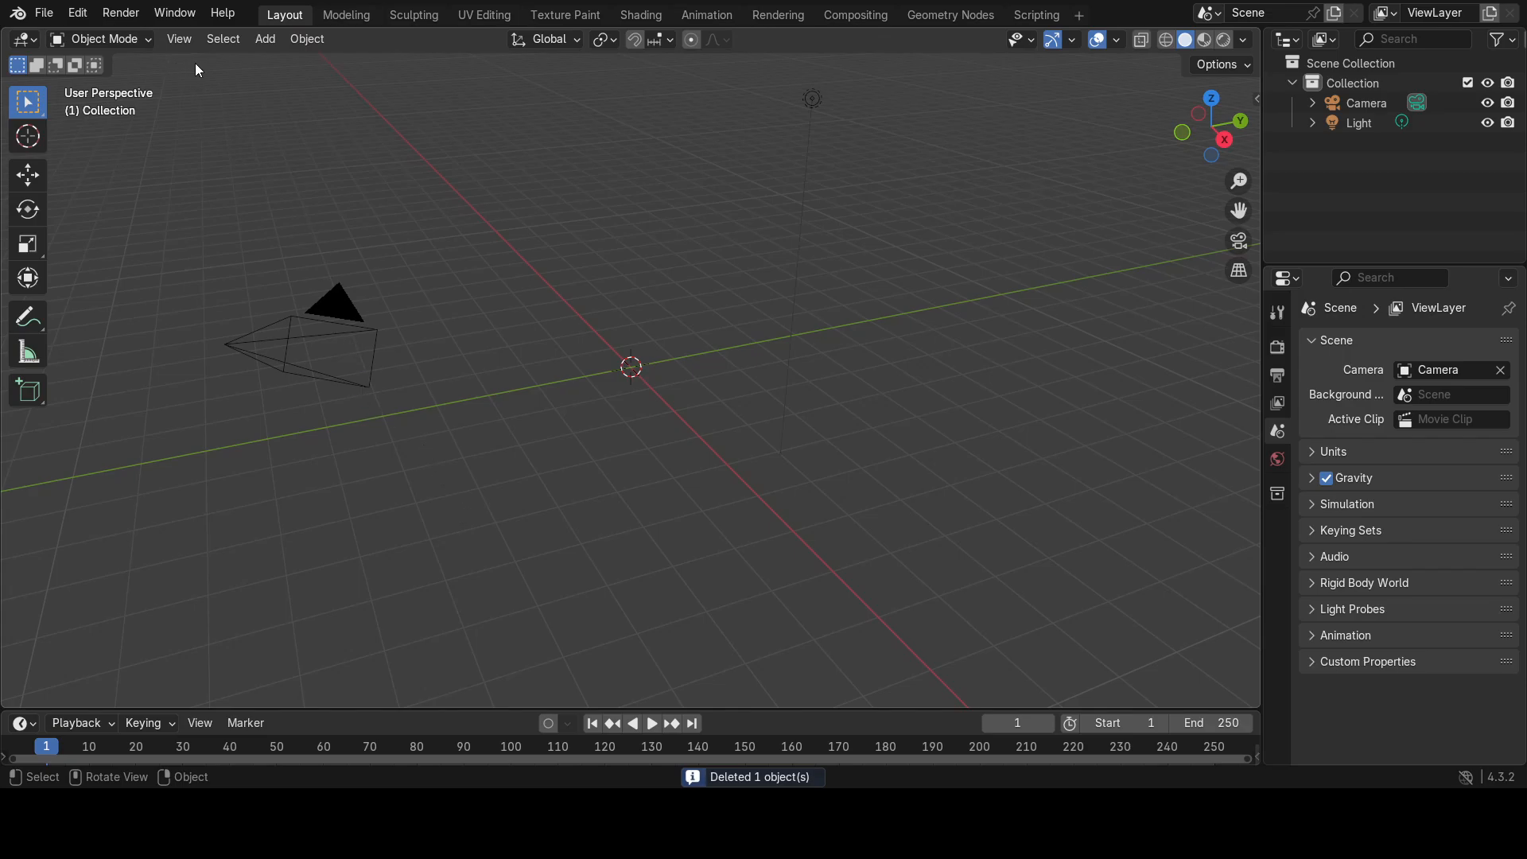
Add a UV sphere at the world origin and frame the view on it.
click(265, 40)
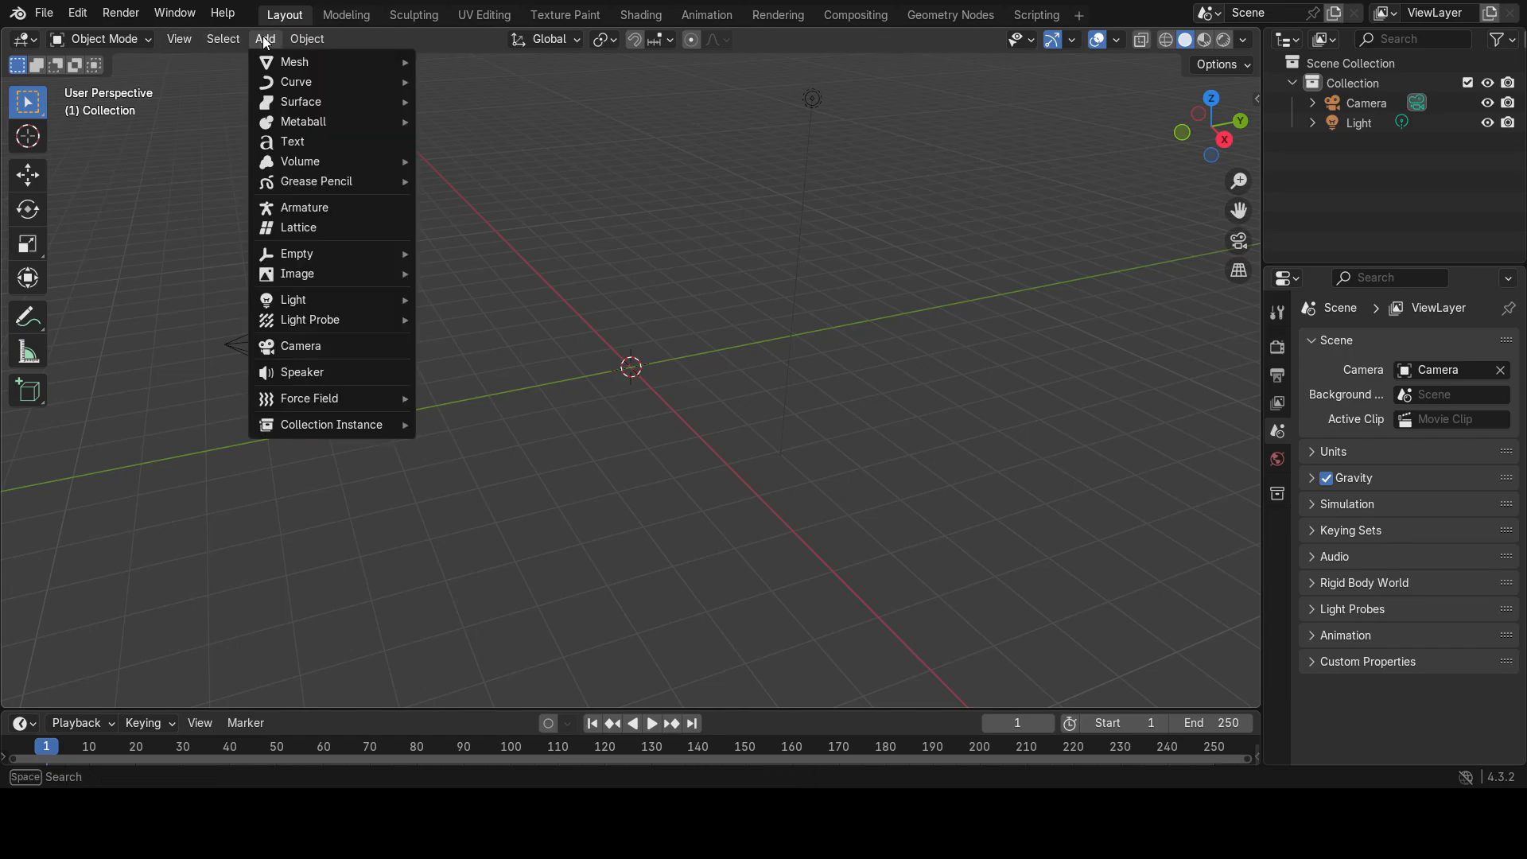
mouse_move(295, 63)
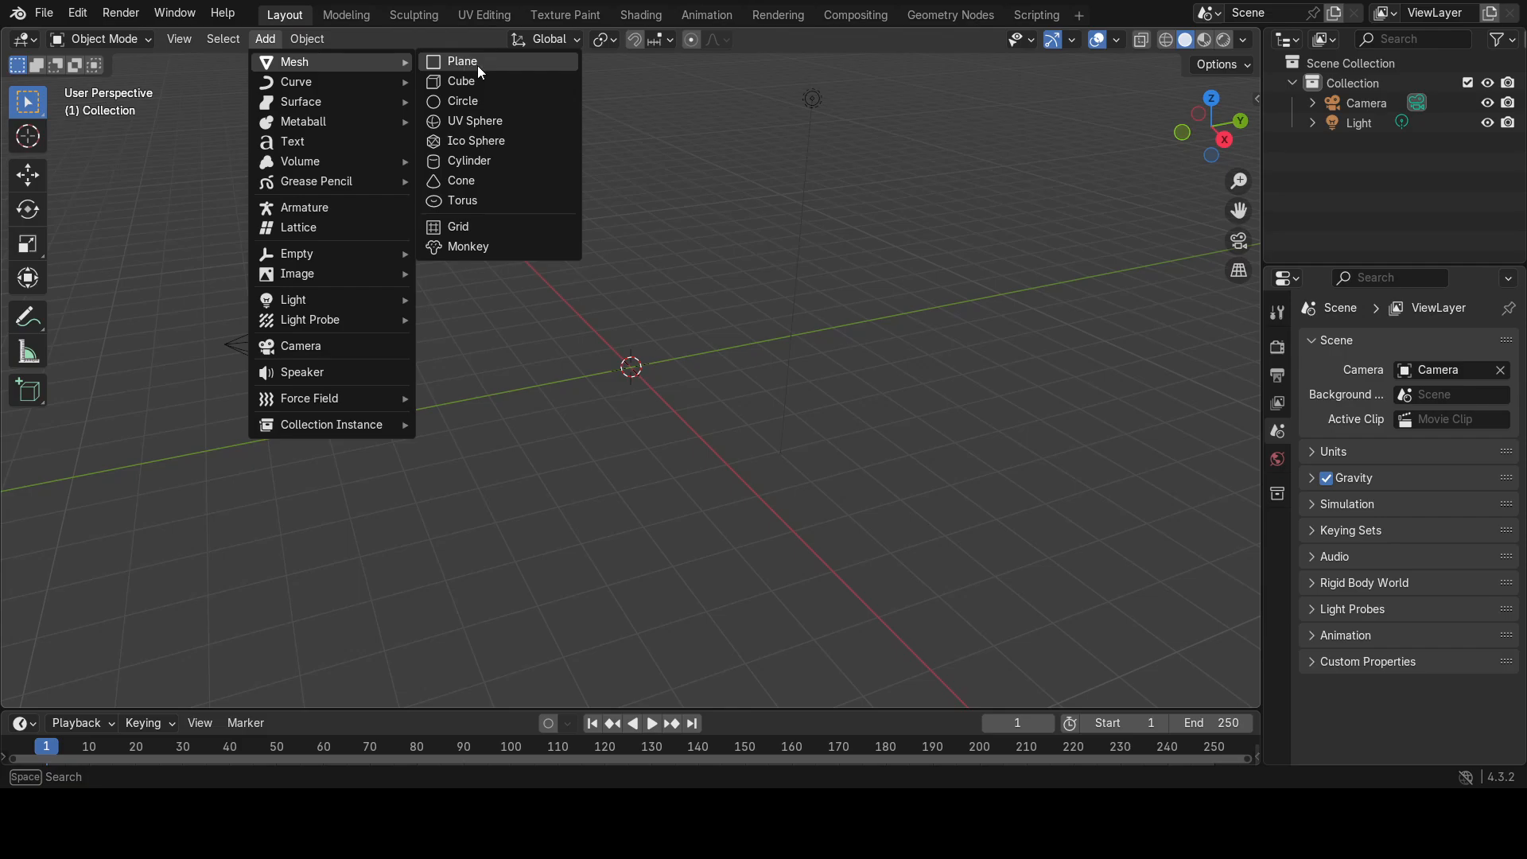
click(470, 123)
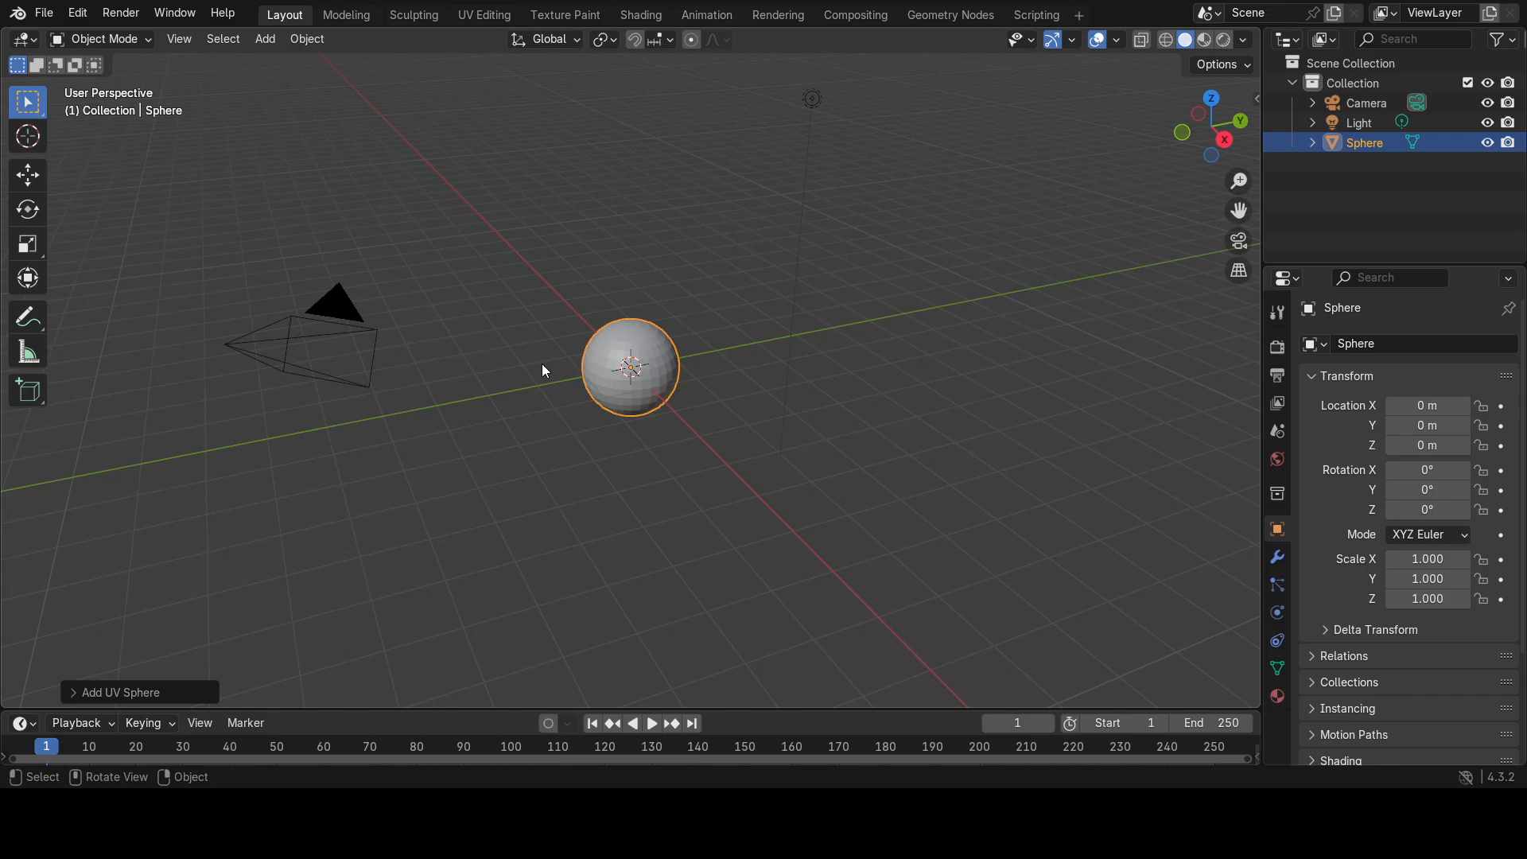
click(514, 411)
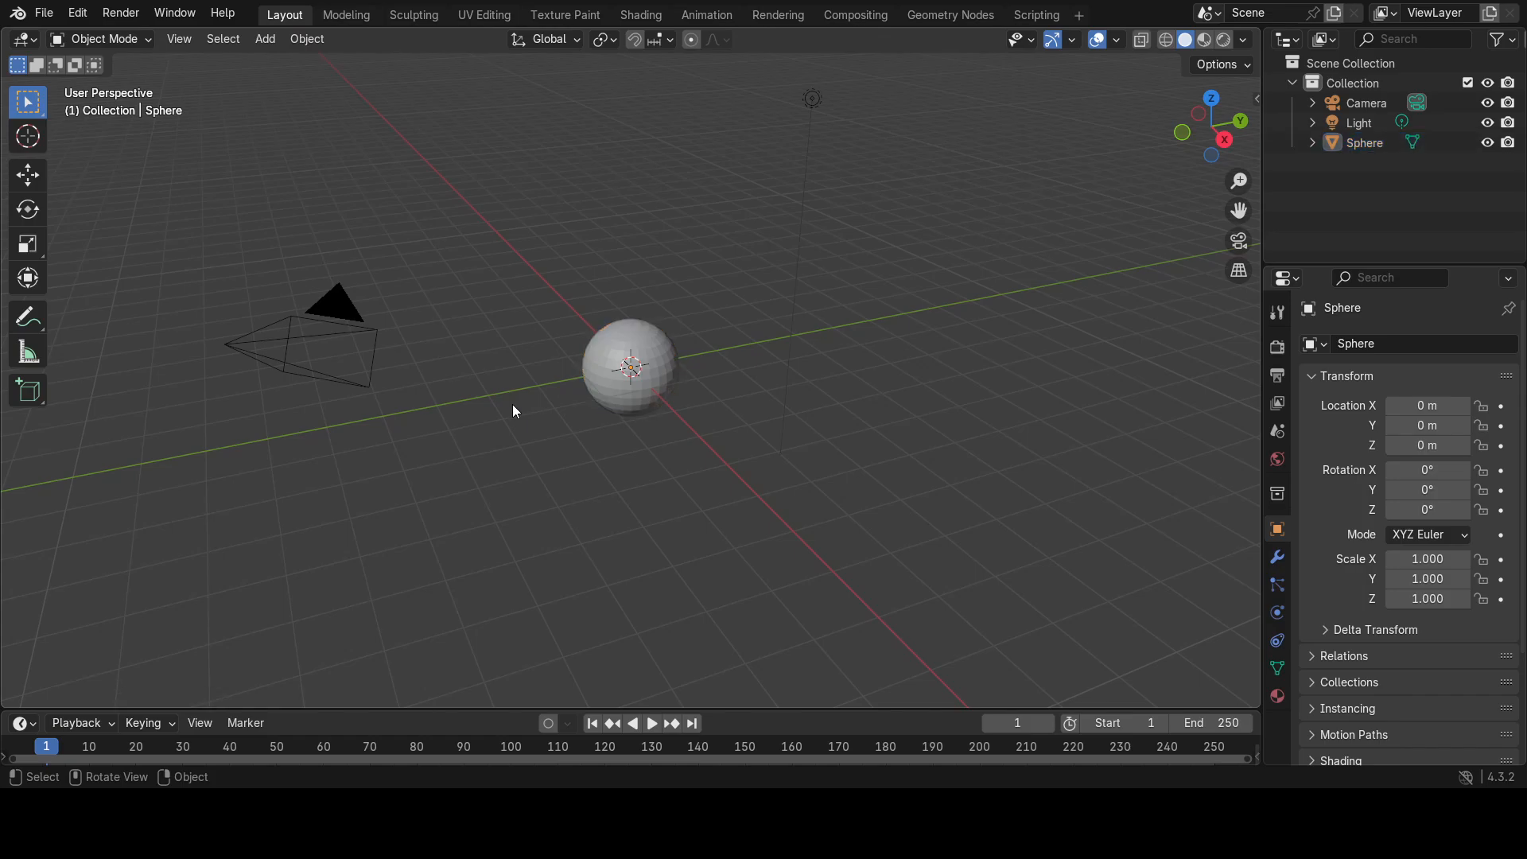
click(599, 362)
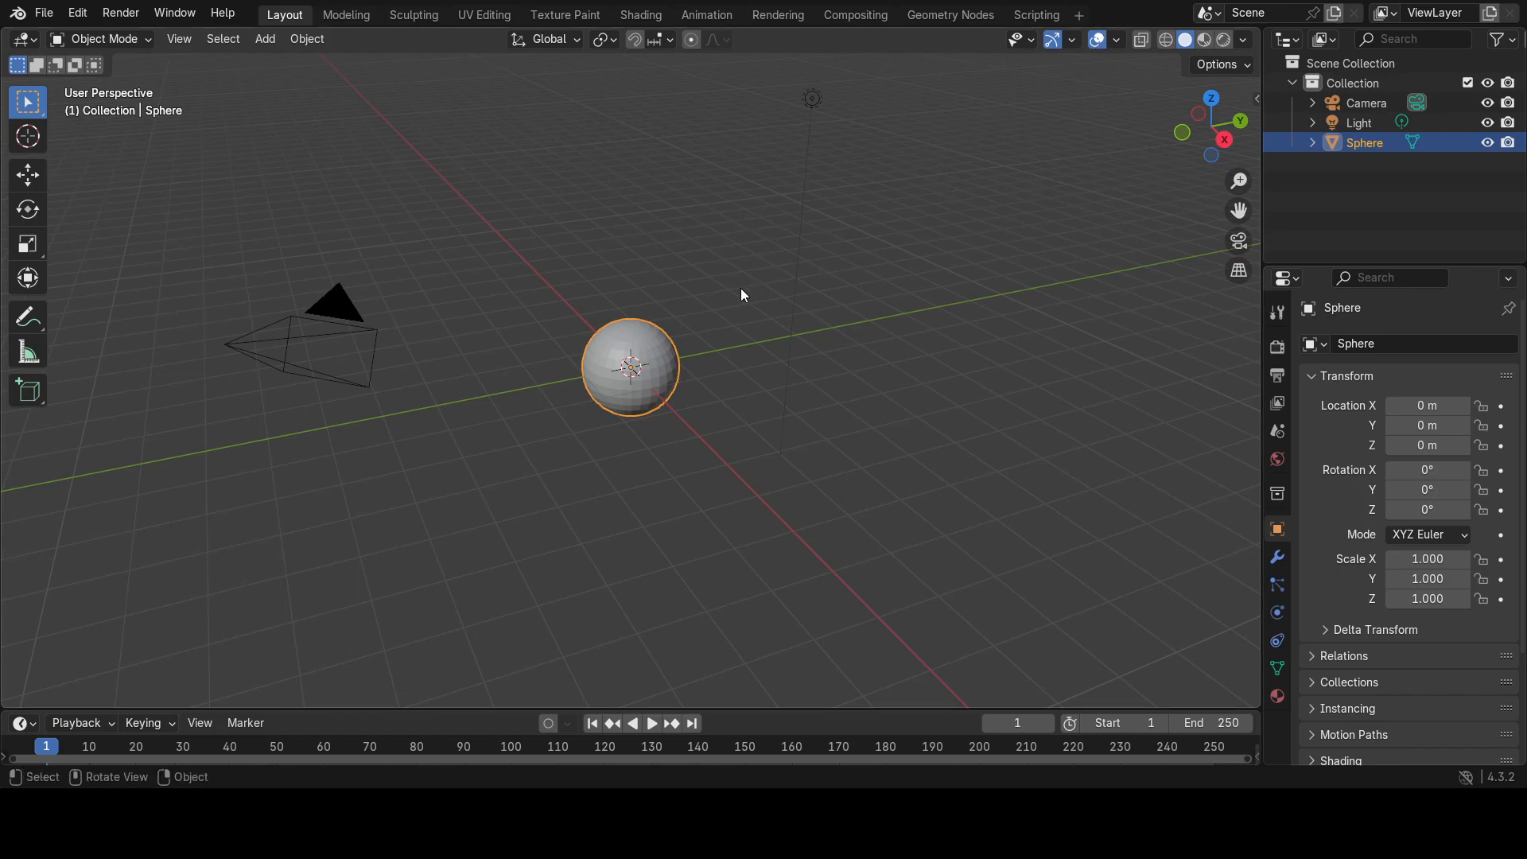
key(grave)
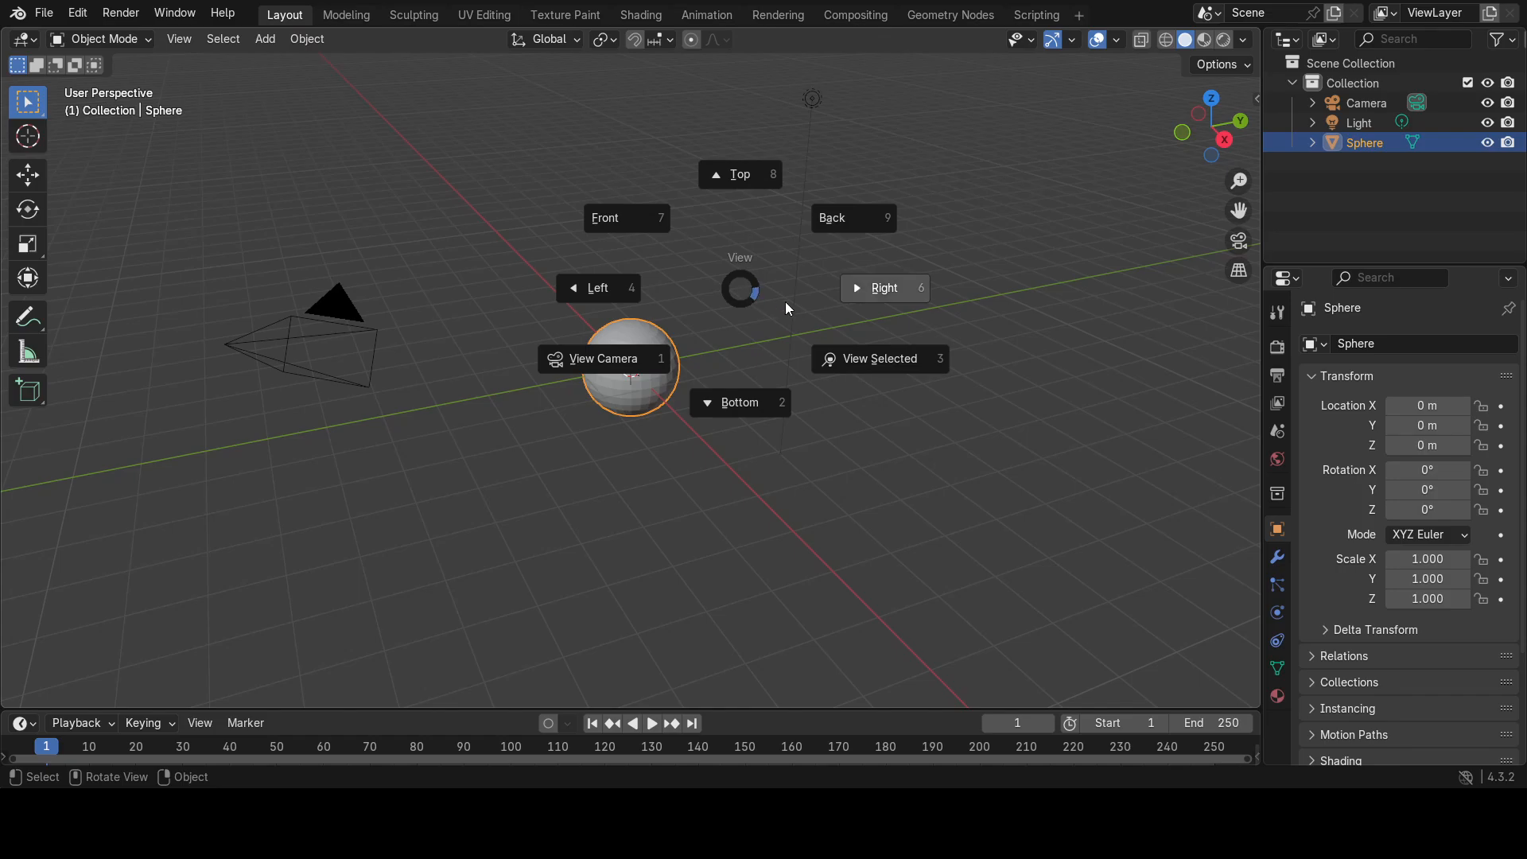
click(877, 360)
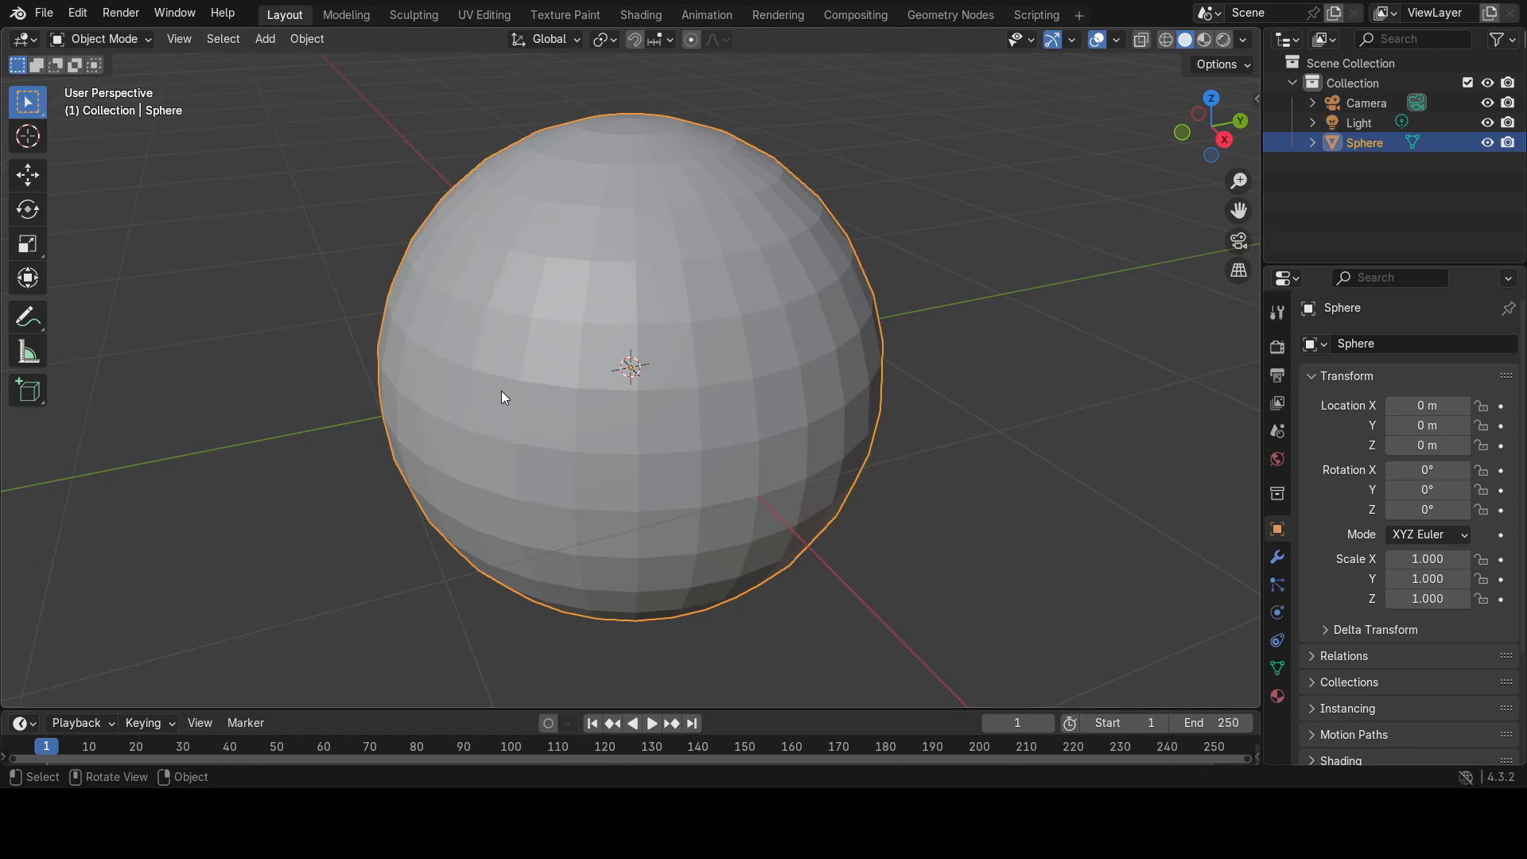
middle_drag(514, 386, 731, 394)
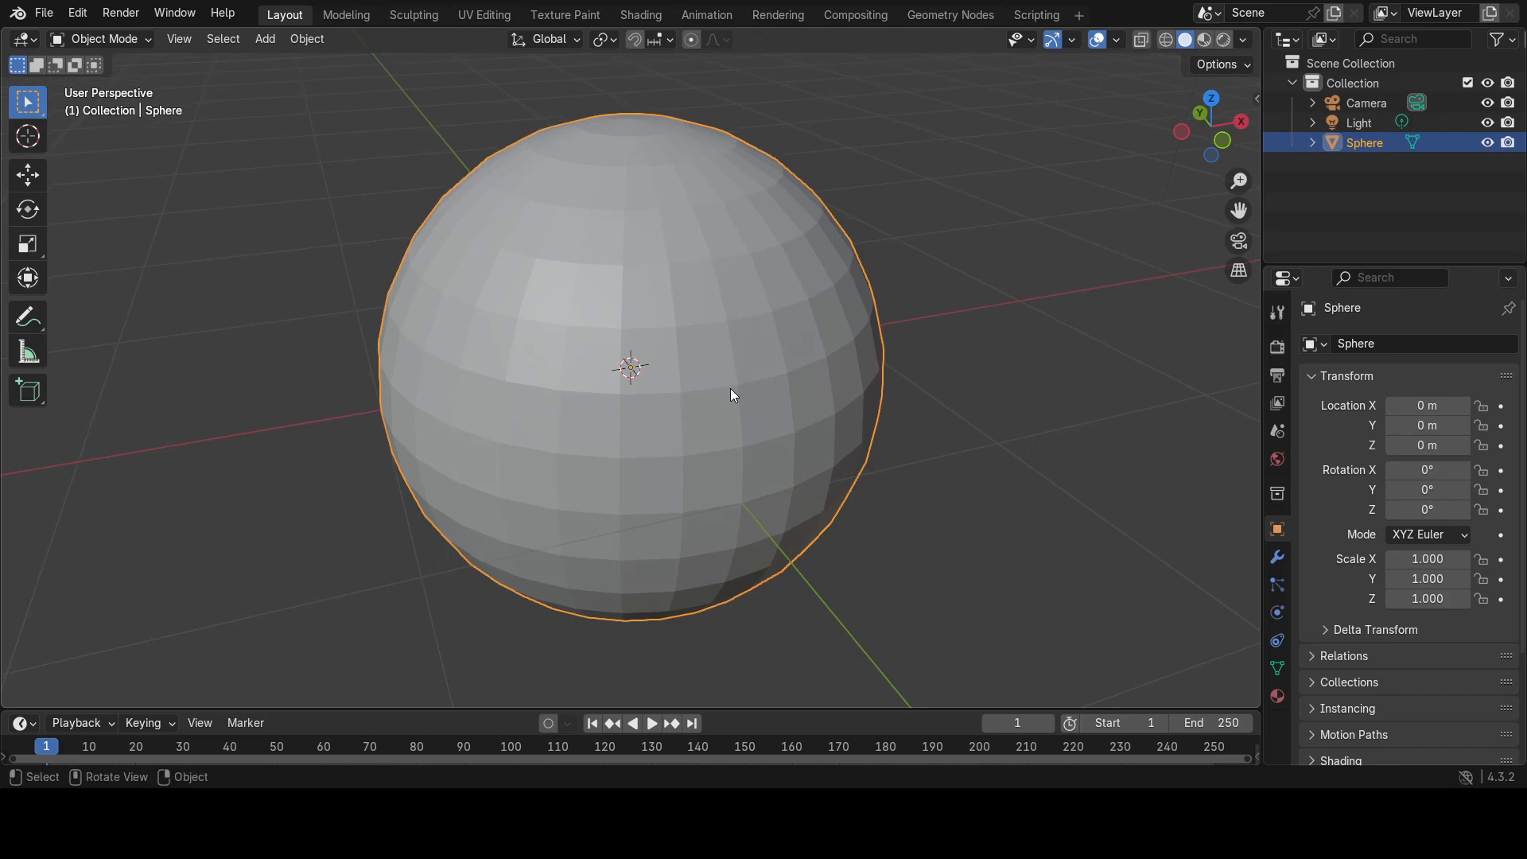
Delete the sphere and add a fresh UV sphere at the origin in its place.
key(x)
click(716, 389)
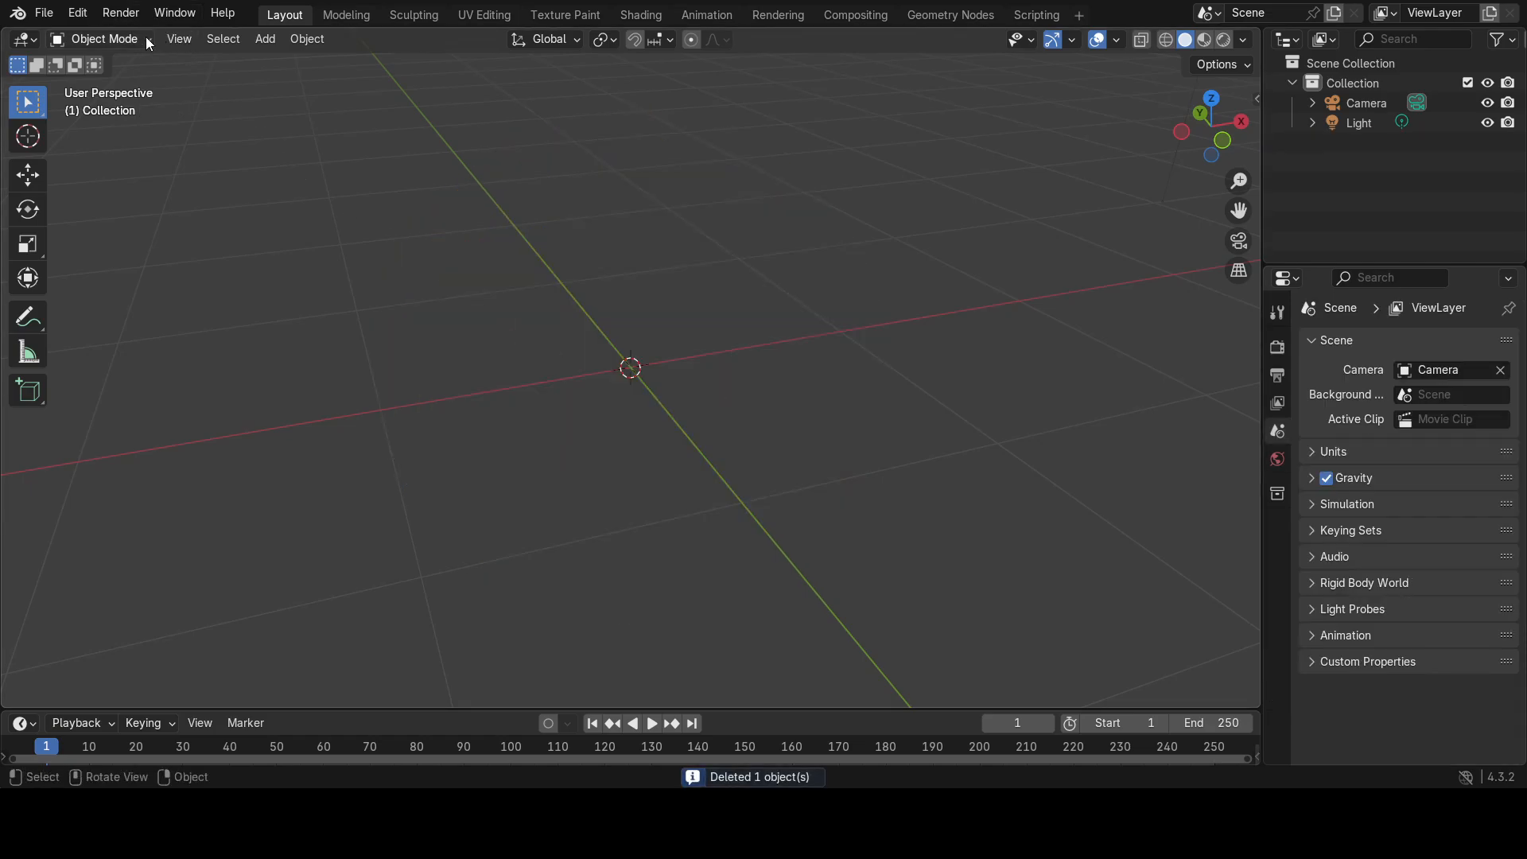
click(267, 39)
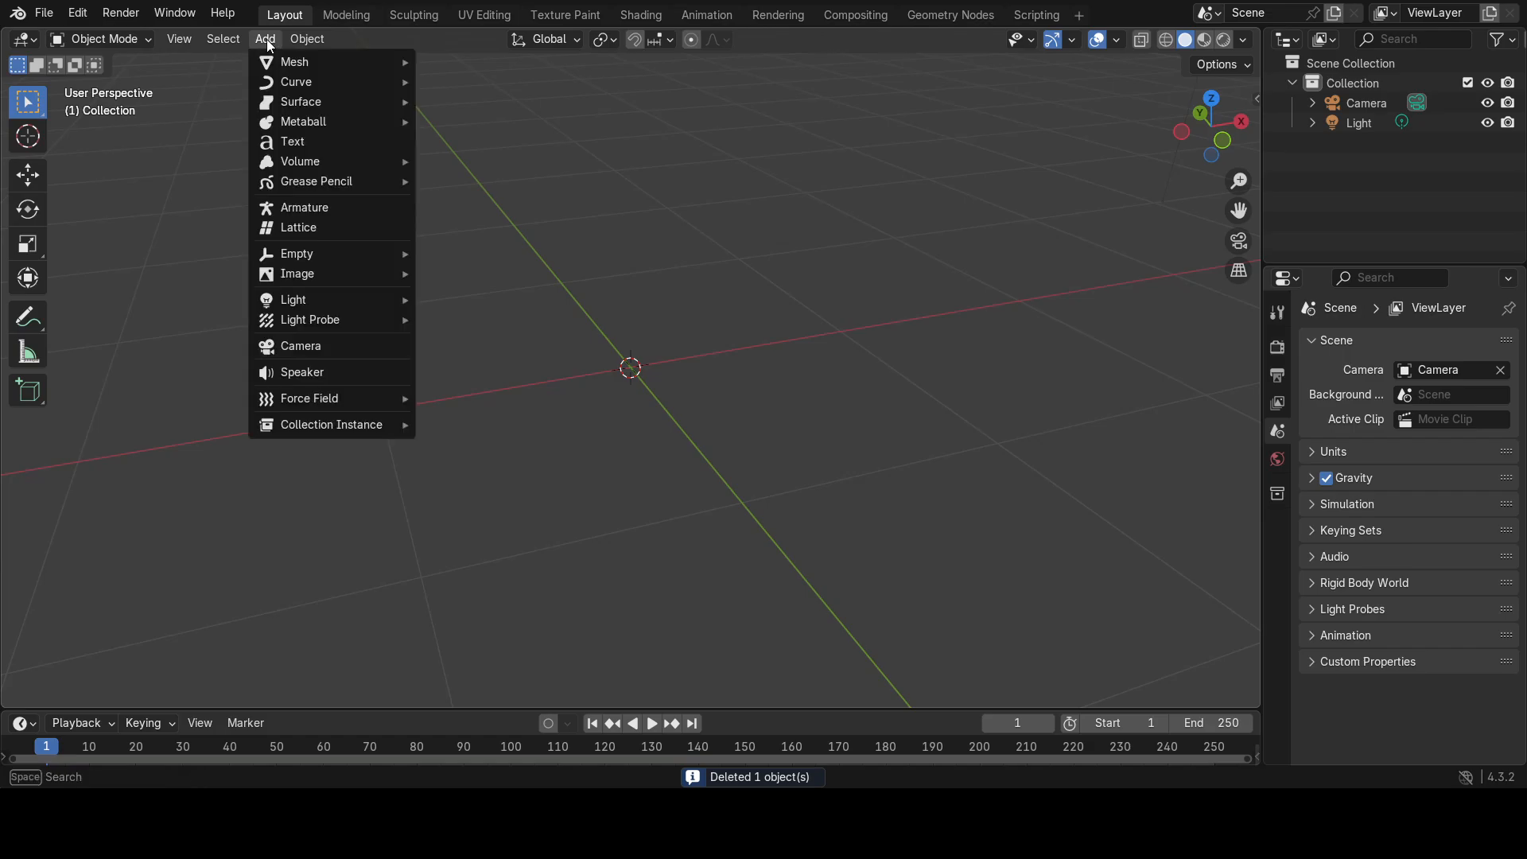
mouse_move(283, 63)
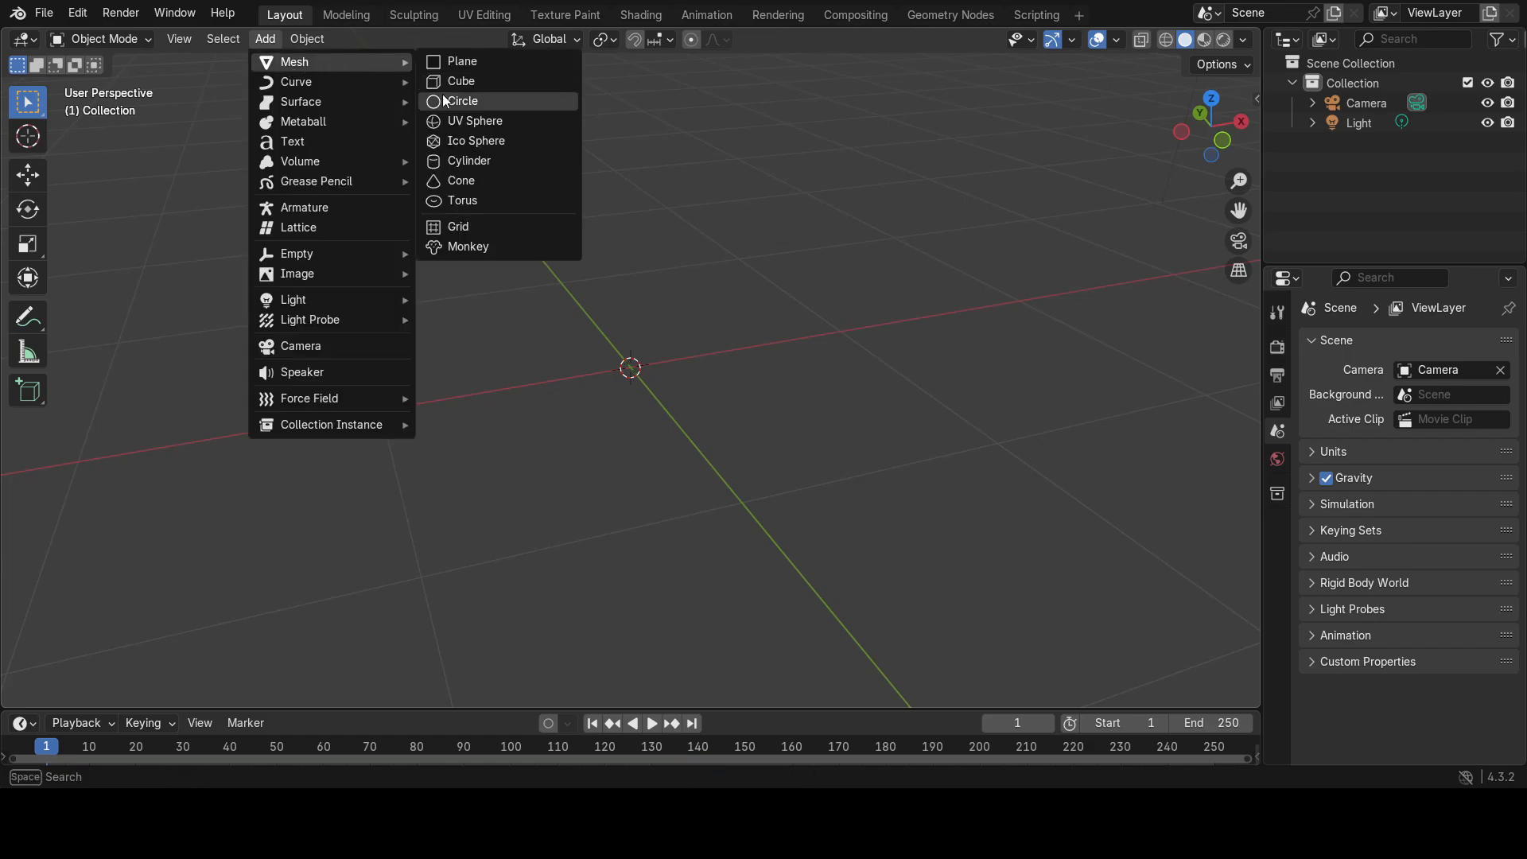
click(461, 121)
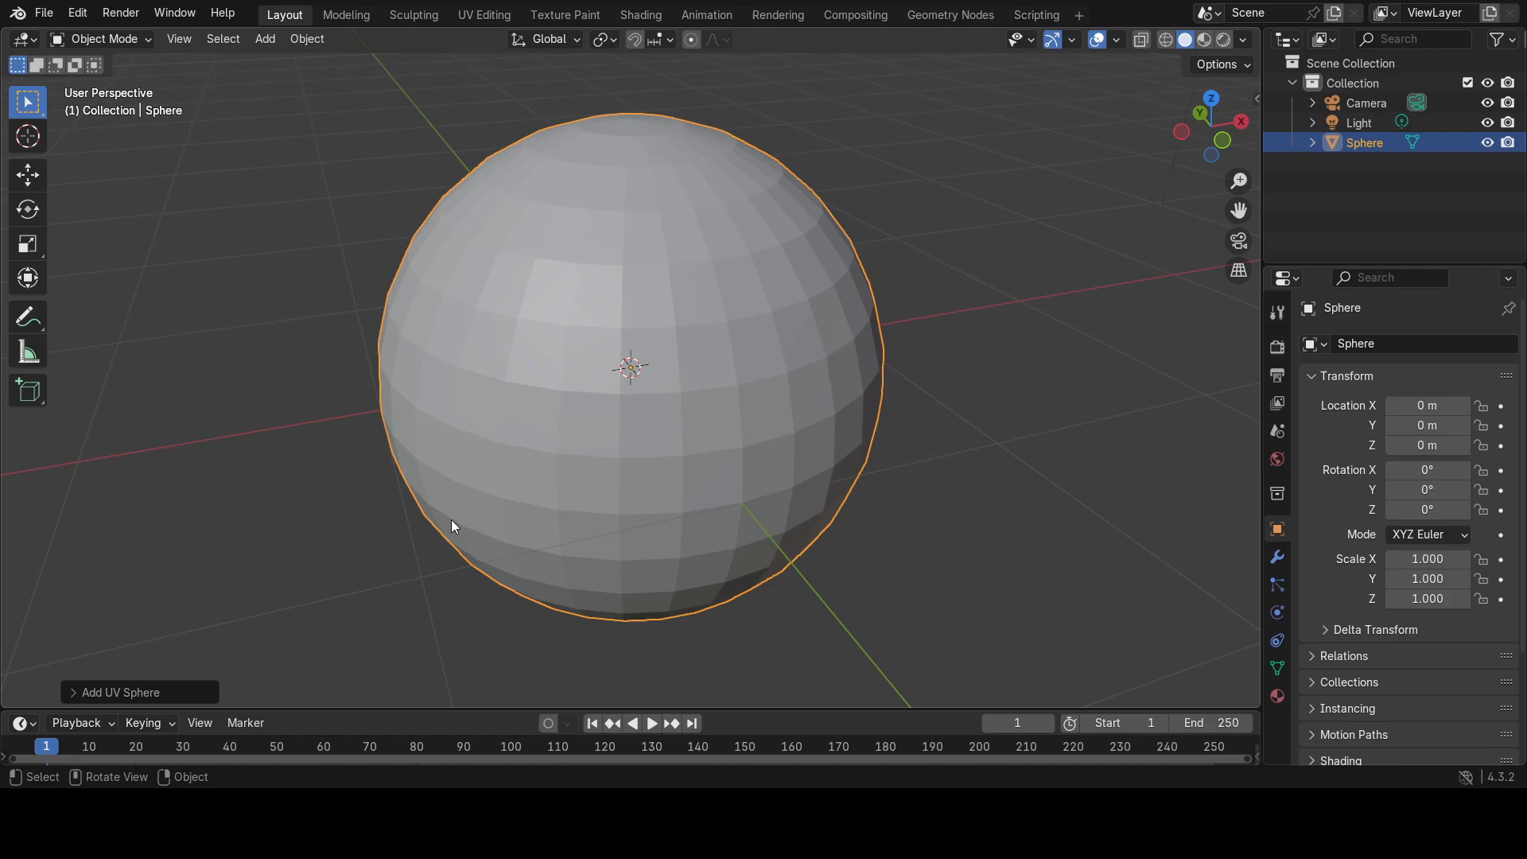
Set the new UV sphere to 8 segments and 4 rings, then deselect it.
click(74, 693)
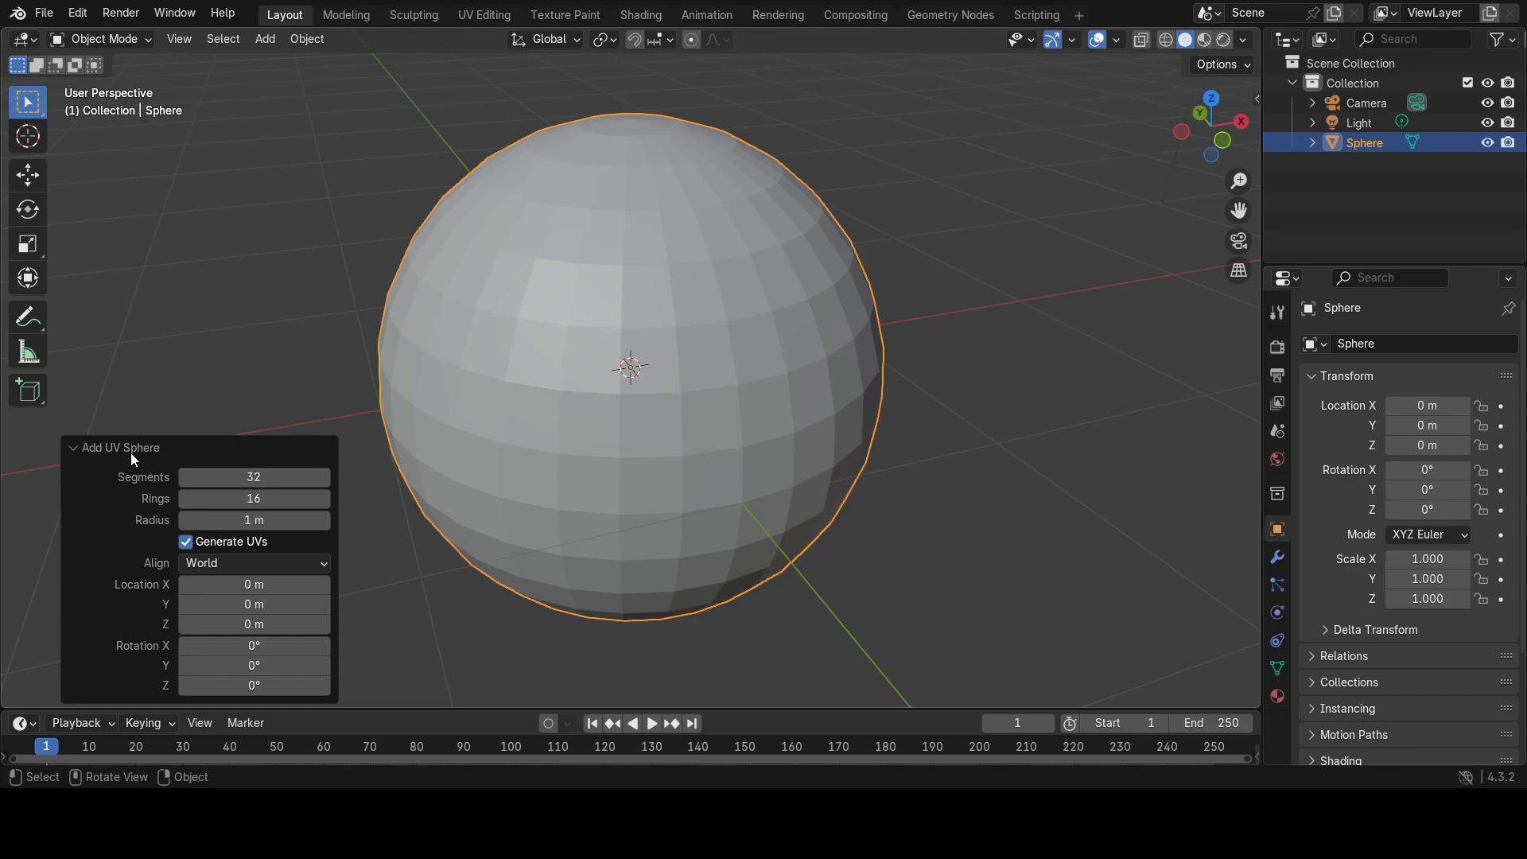
click(257, 476)
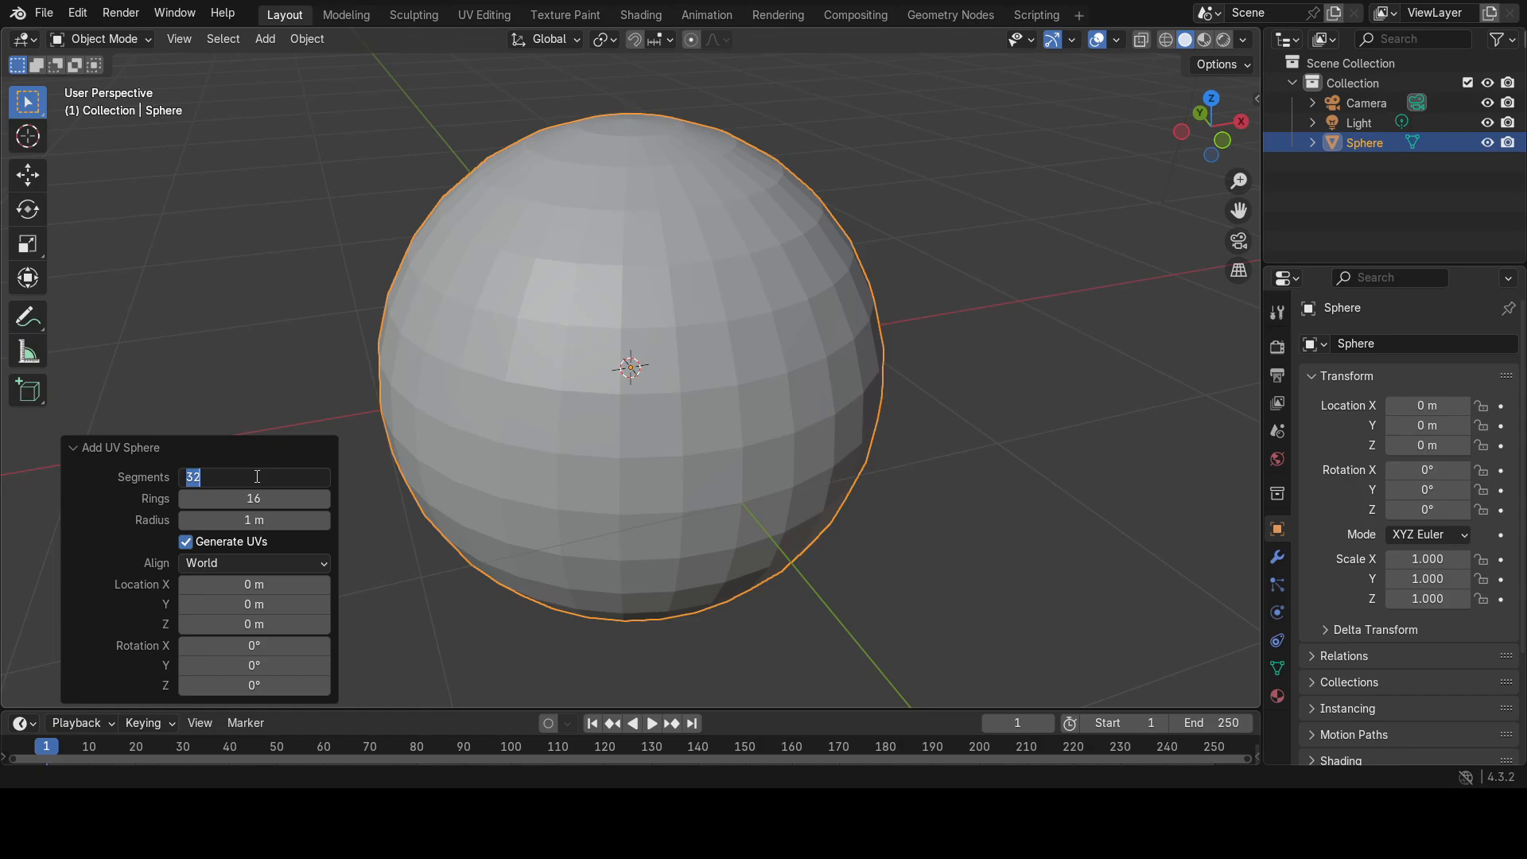
text(8)
key(Return)
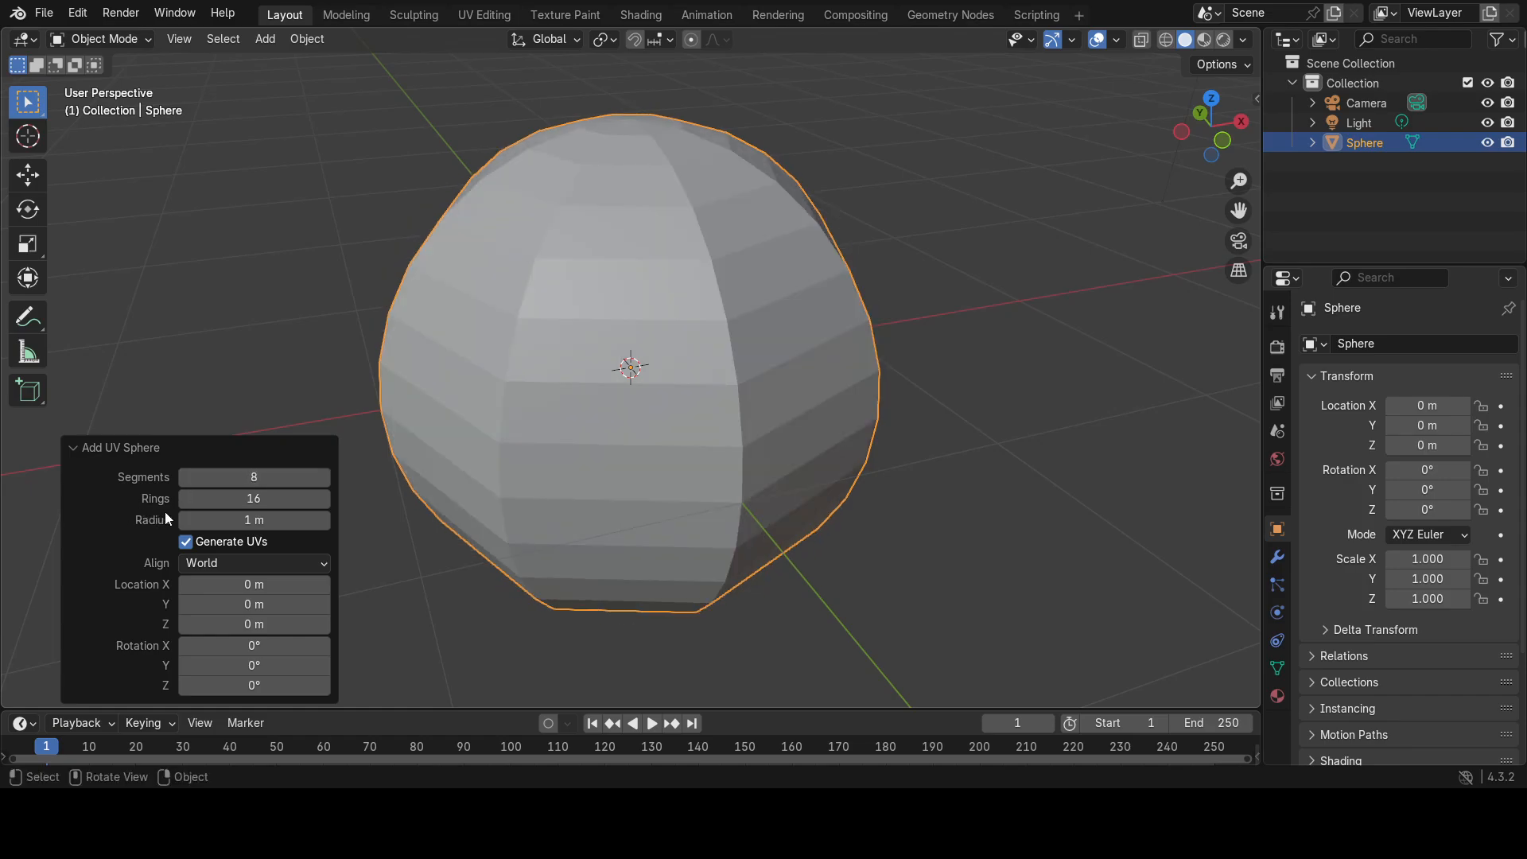
click(256, 501)
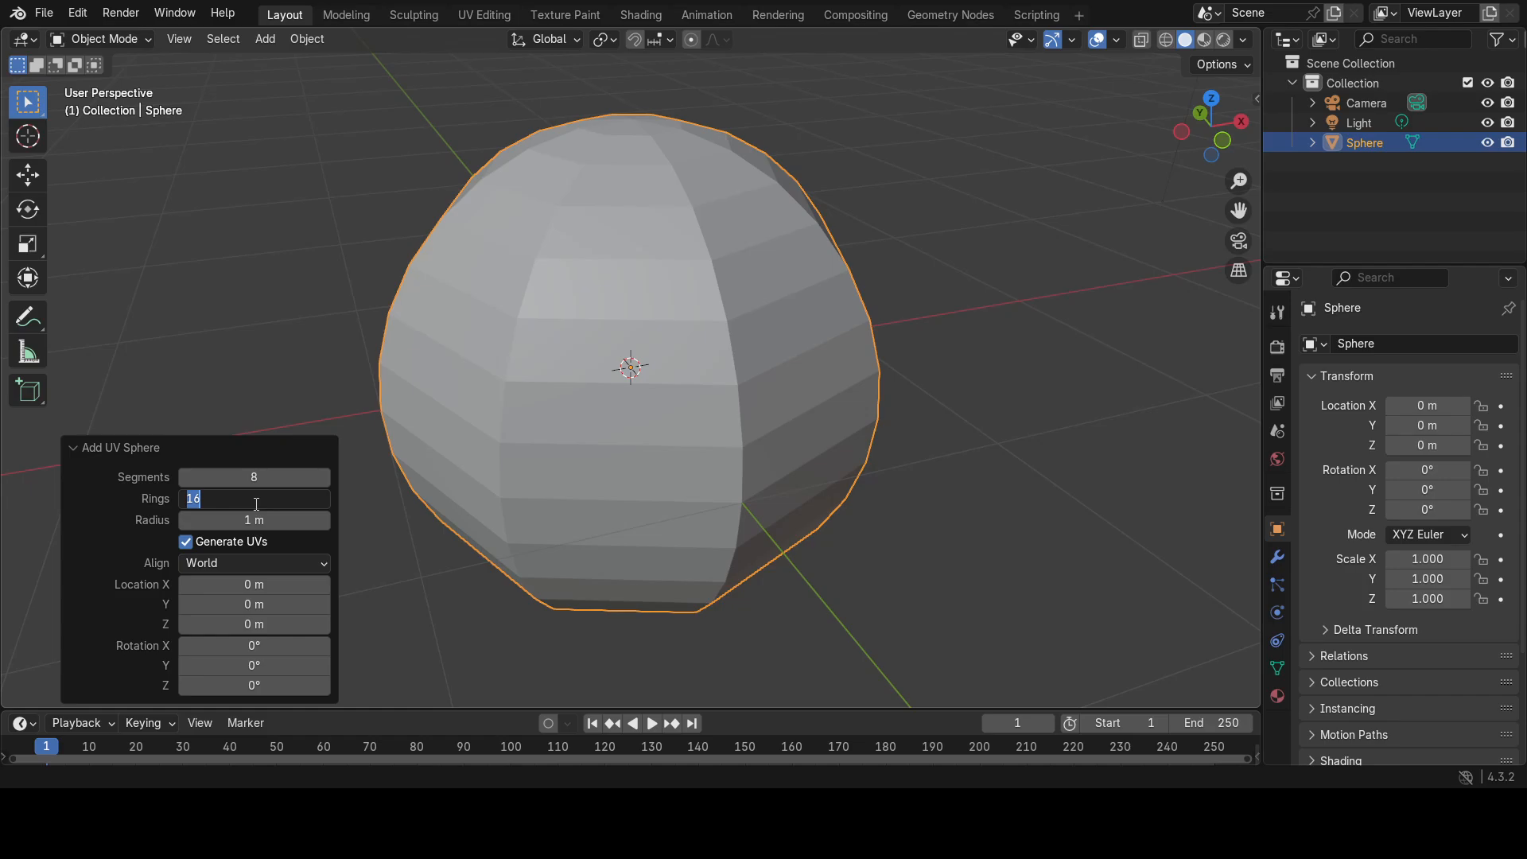
text(4)
key(Return)
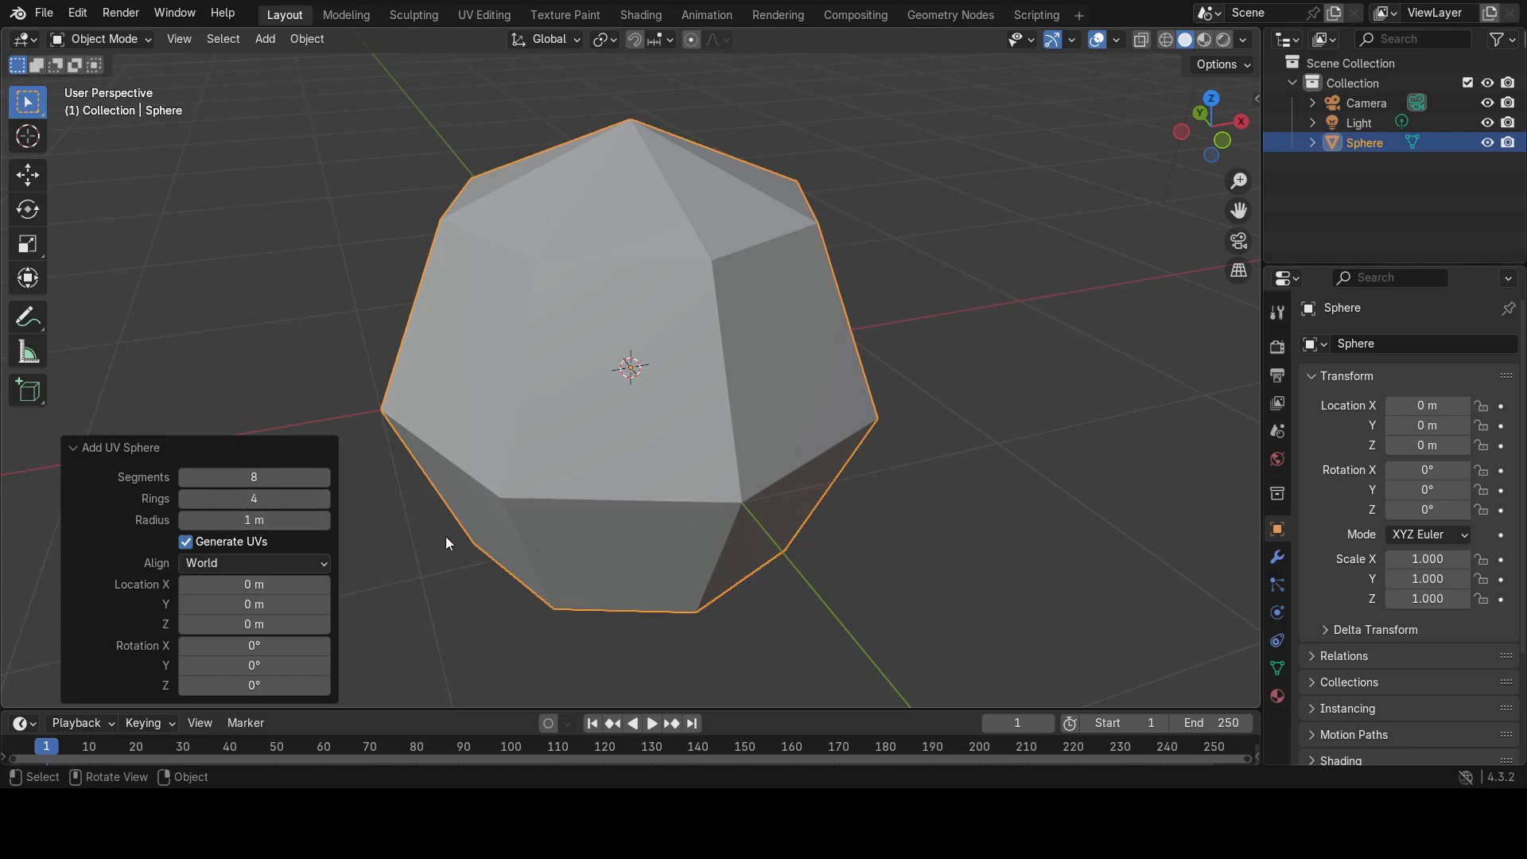
click(403, 548)
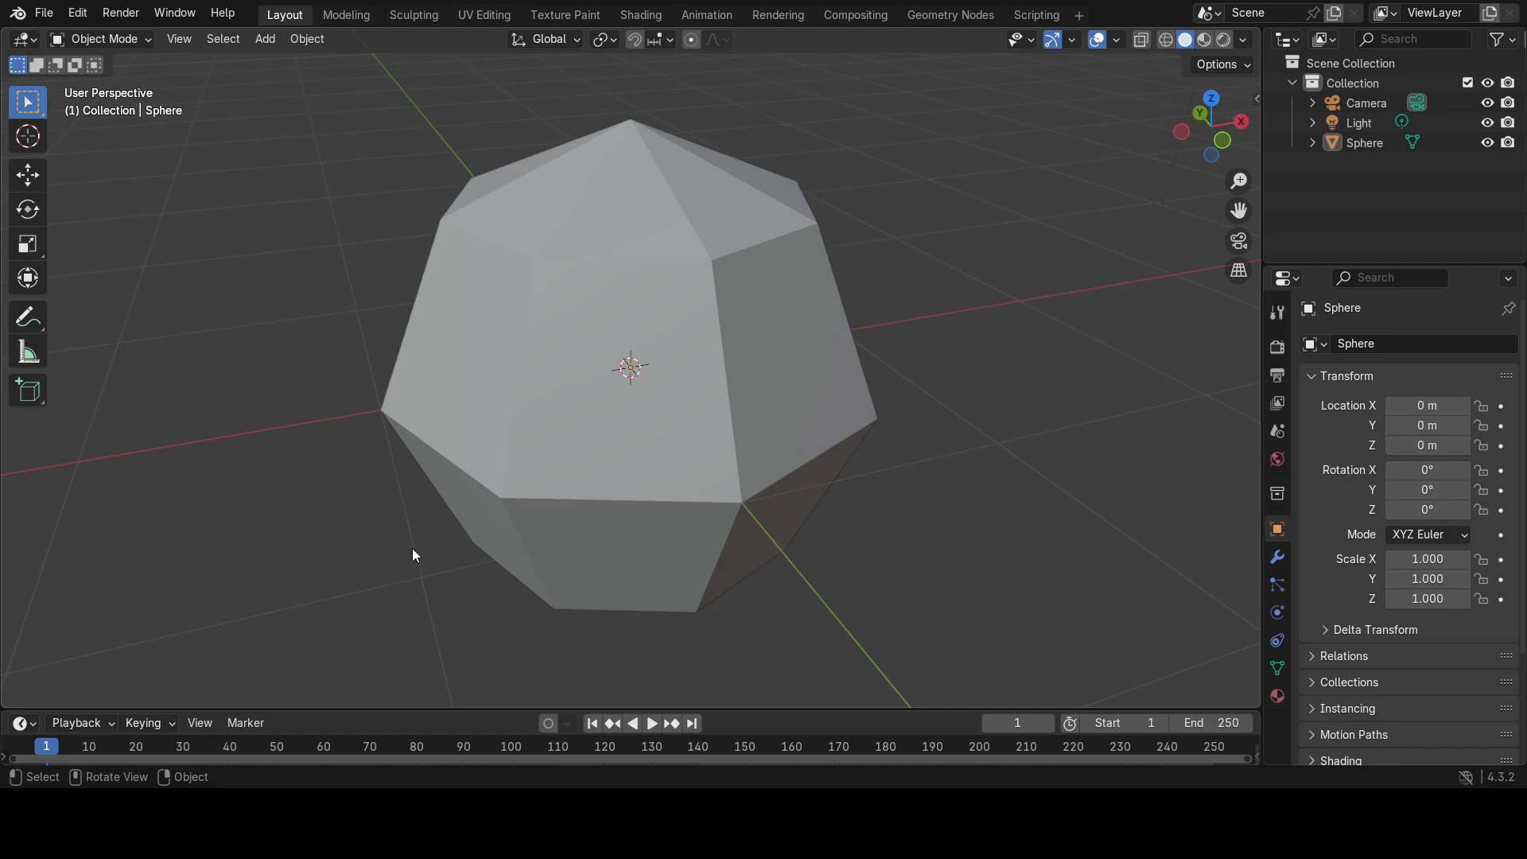
Turn on the wireframe overlay in the sphere's viewport display settings and inspect its edges from several sides.
middle_drag(485, 543, 590, 504)
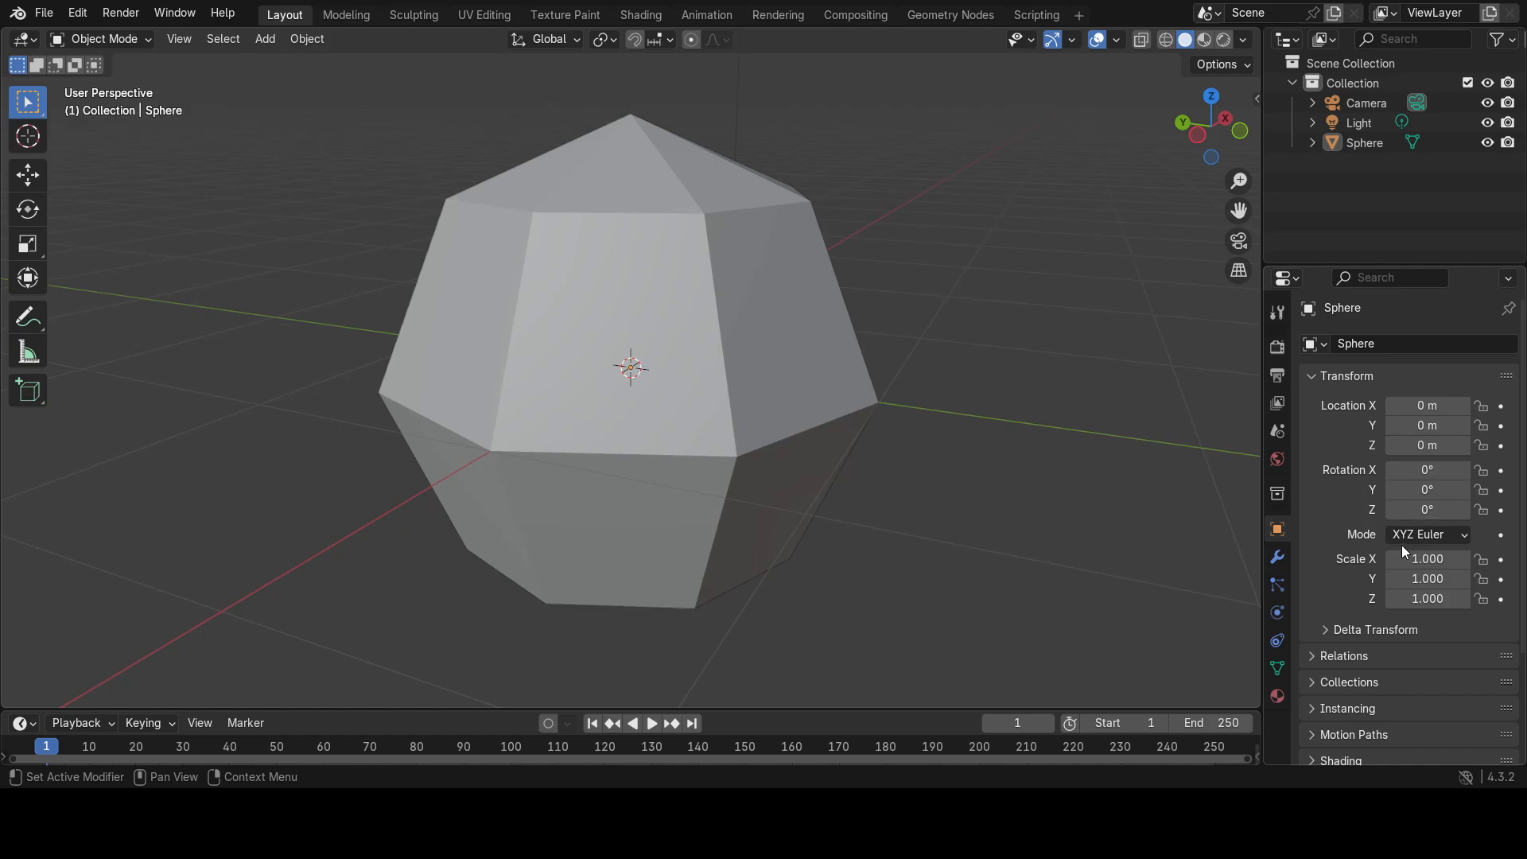
scroll(1340, 549, down, 5)
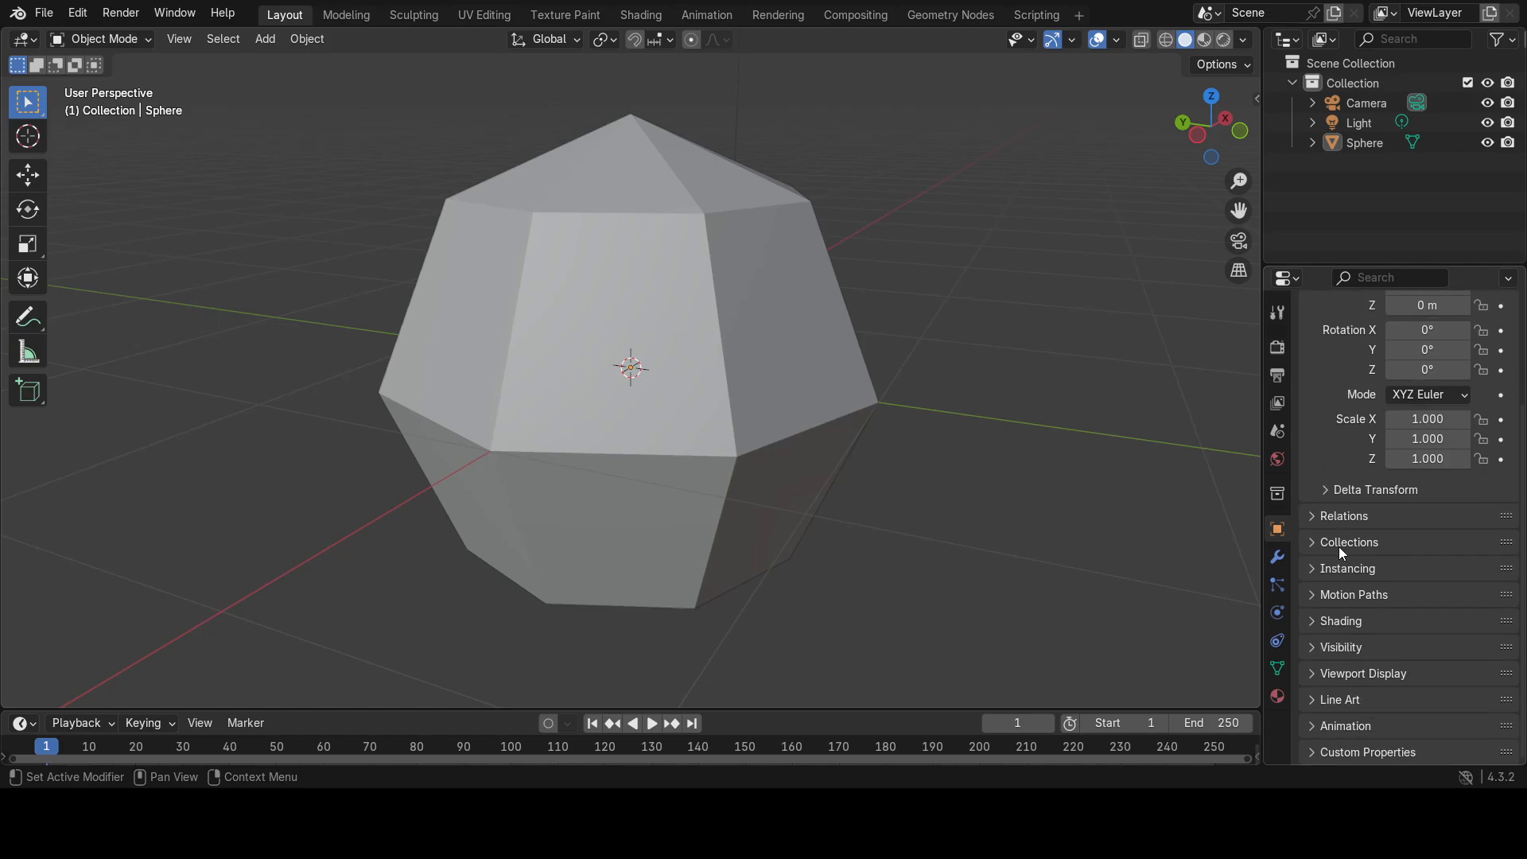
click(1313, 679)
scroll(1324, 677, down, 4)
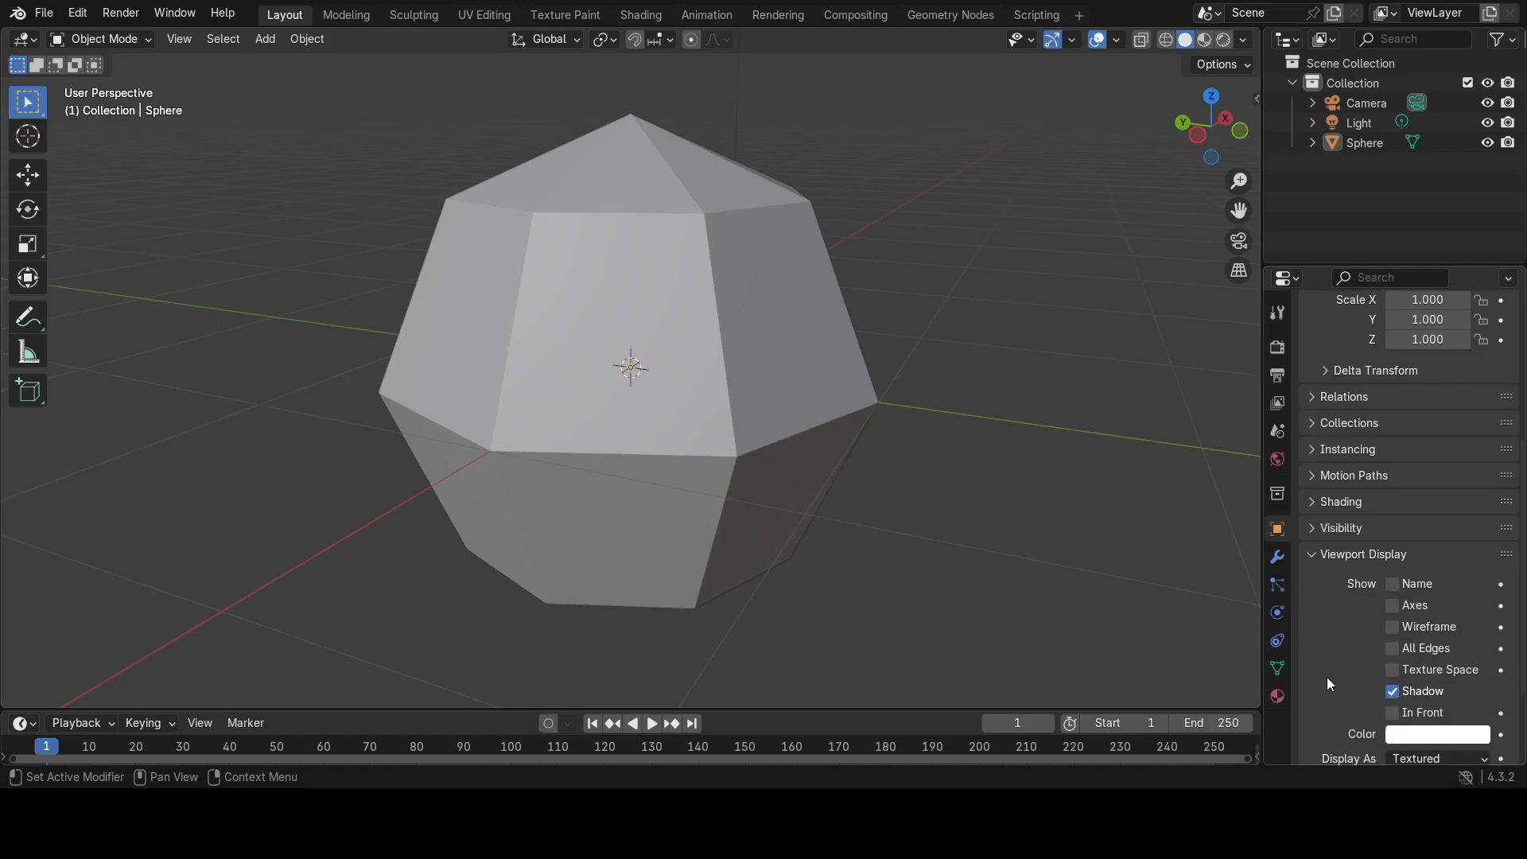
click(1392, 627)
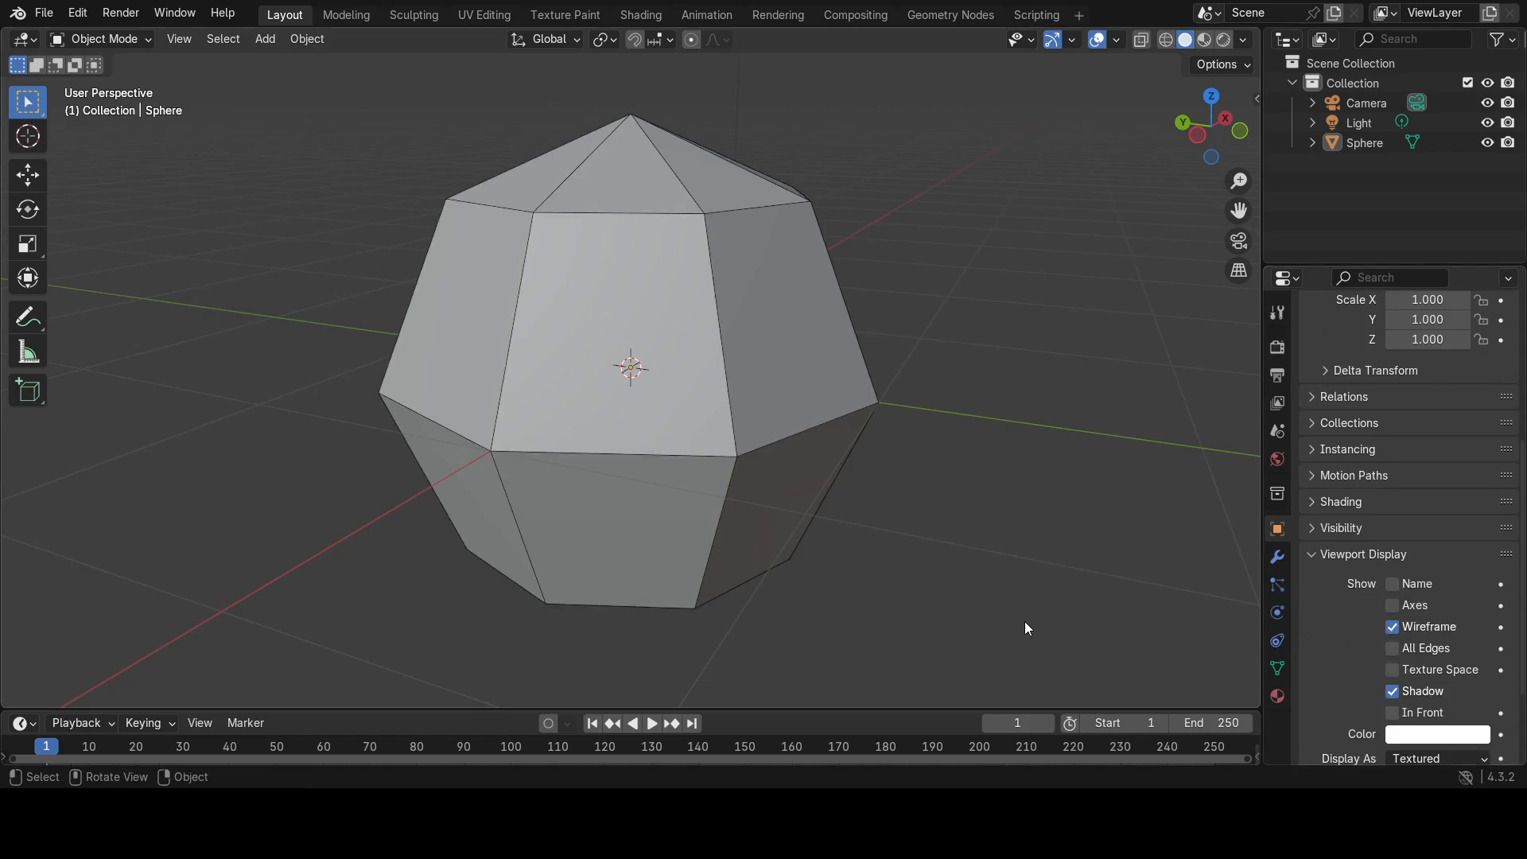
drag(568, 431, 666, 466)
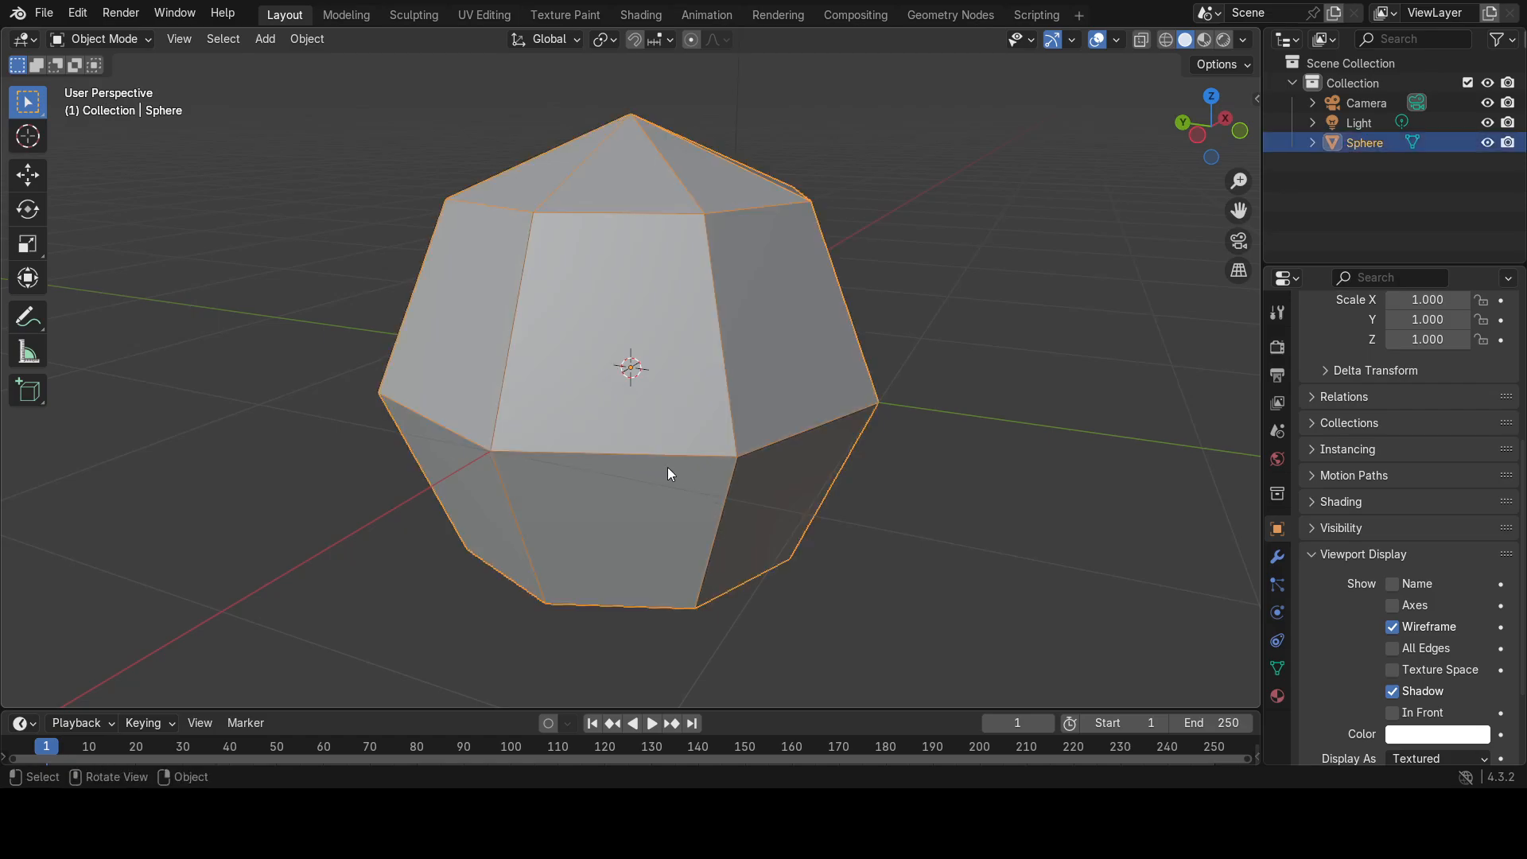
click(299, 407)
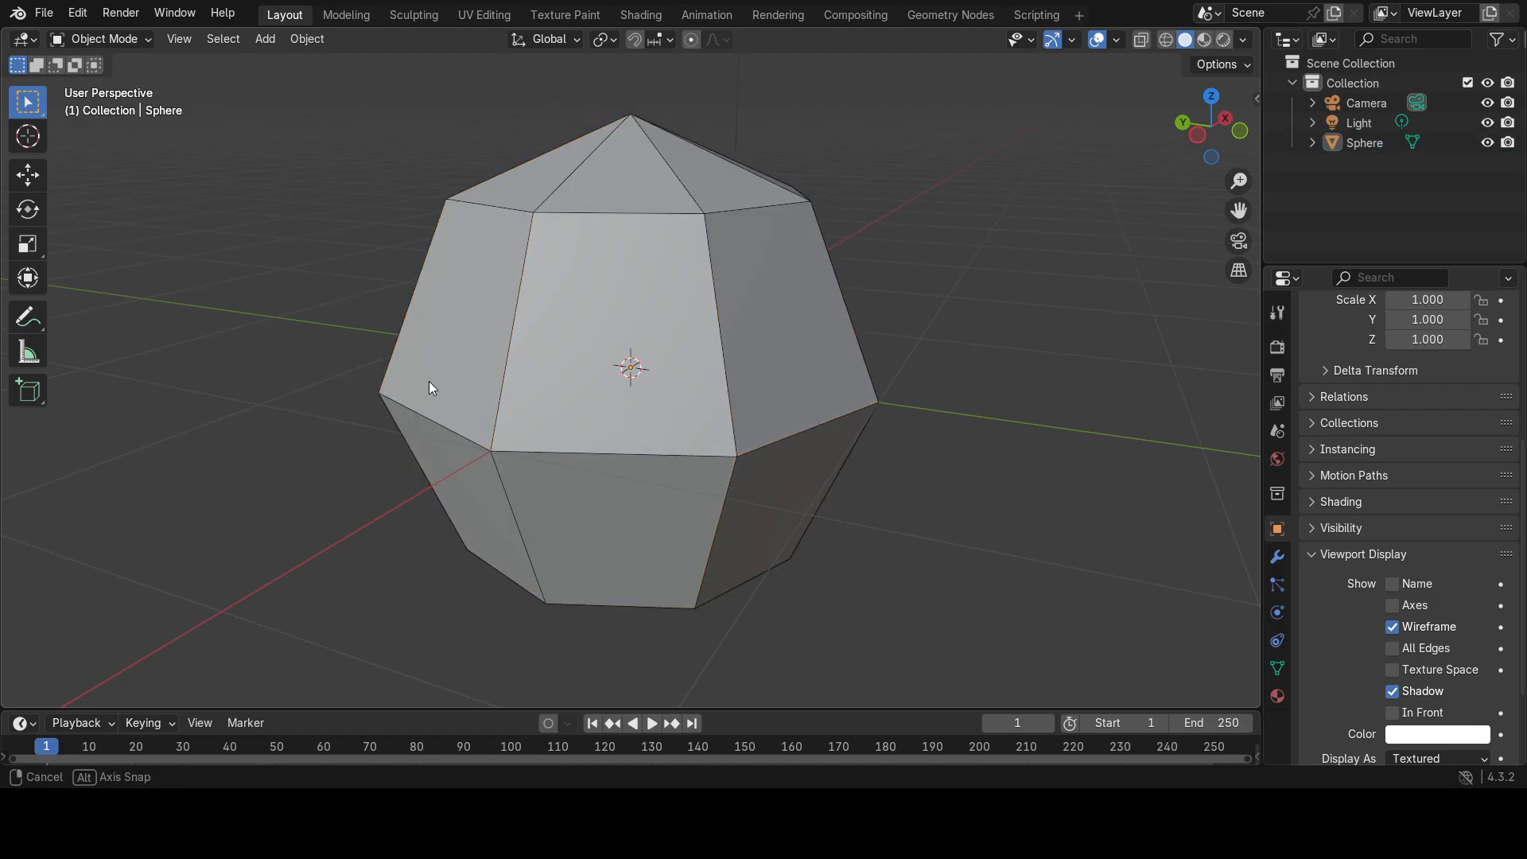
middle_drag(428, 381, 900, 393)
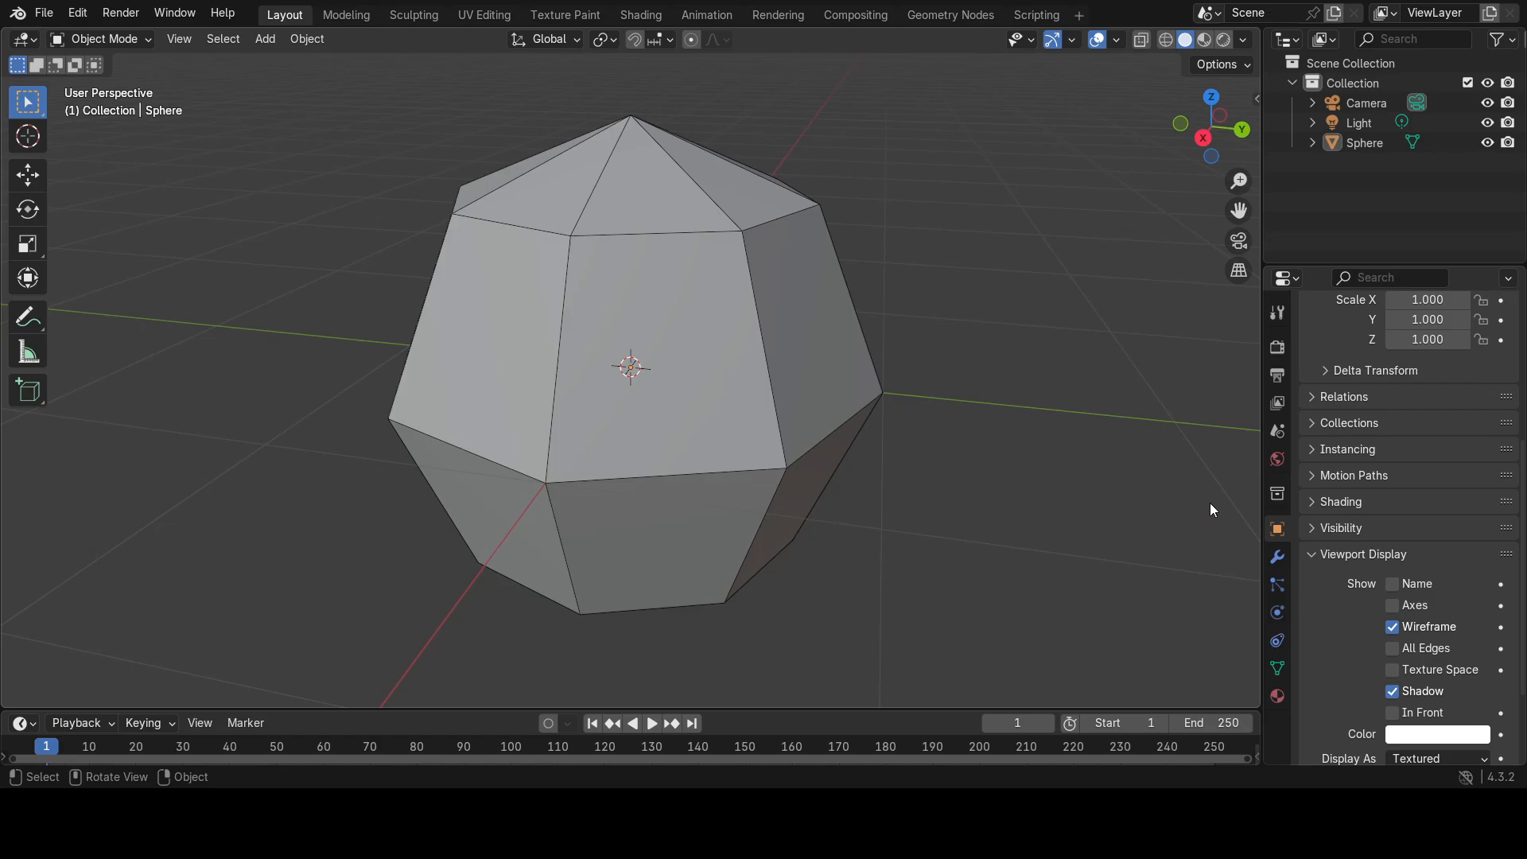
Add a Multiresolution modifier to the sphere and subdivide it once to level 1.
click(1277, 558)
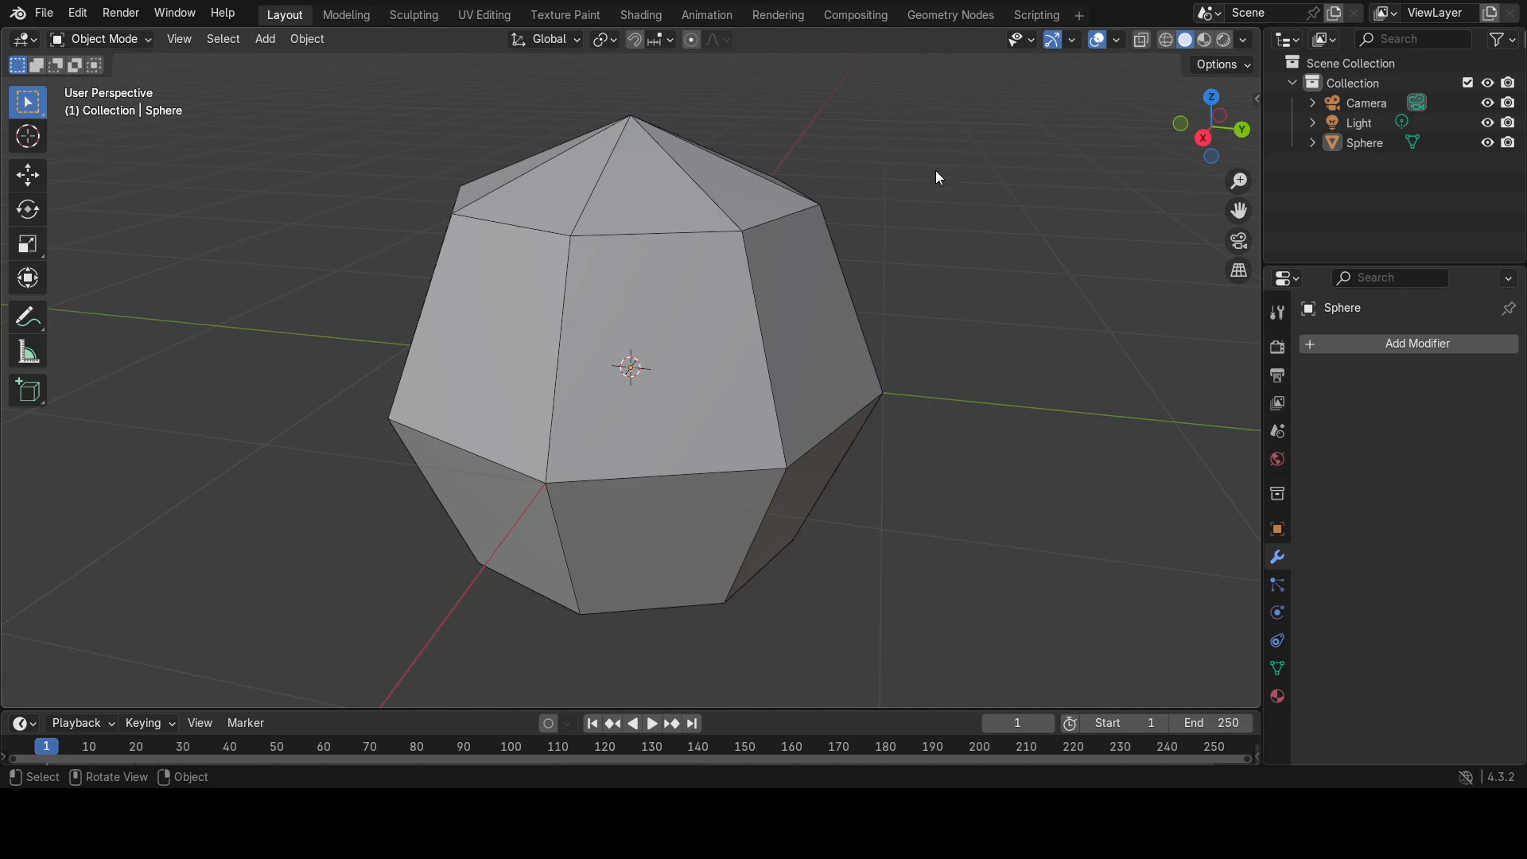
click(1422, 350)
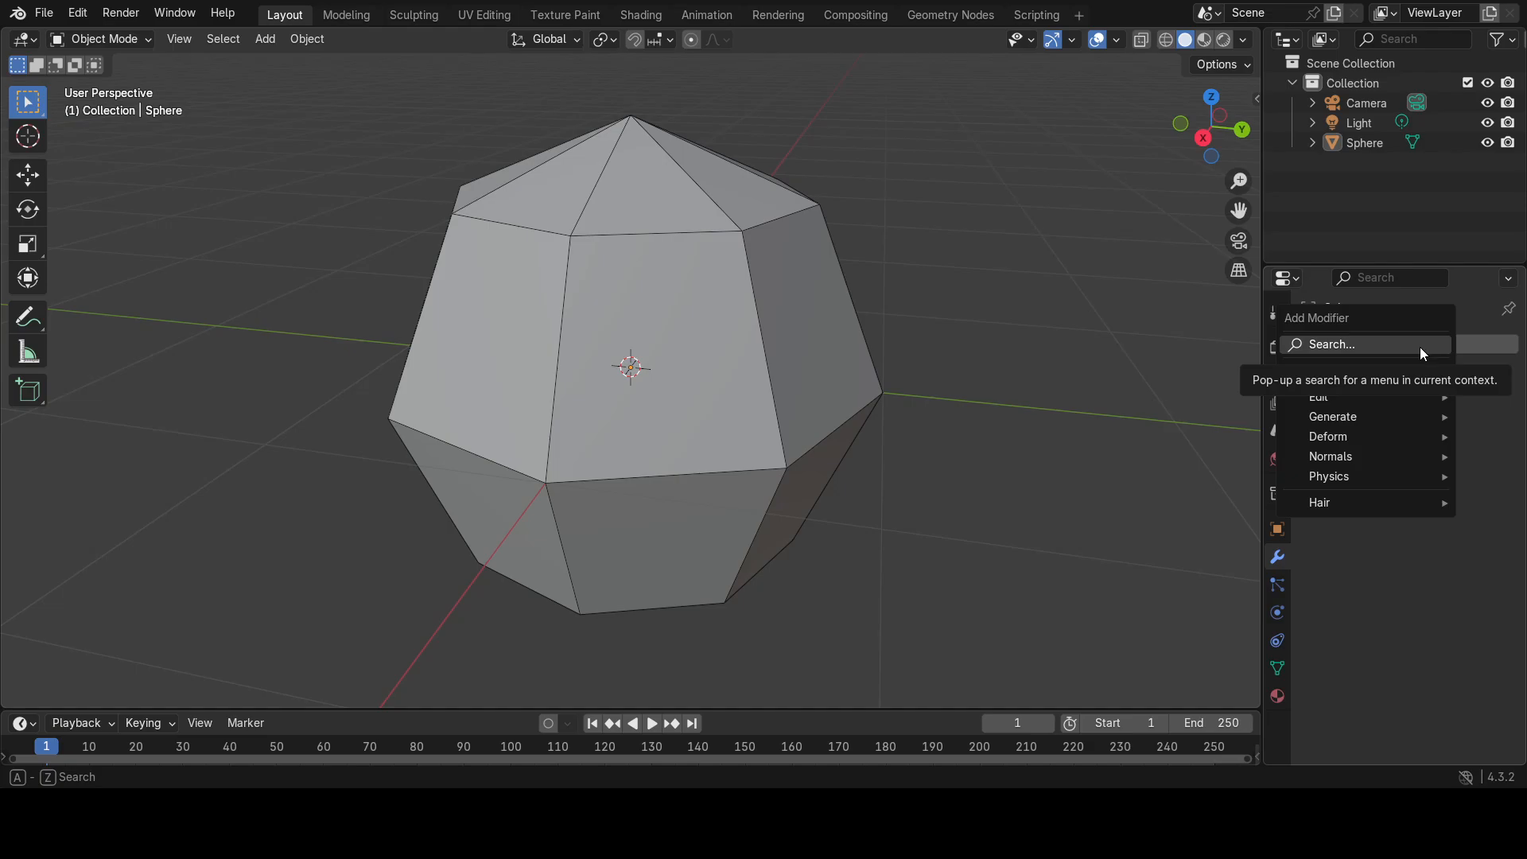
mouse_move(1373, 415)
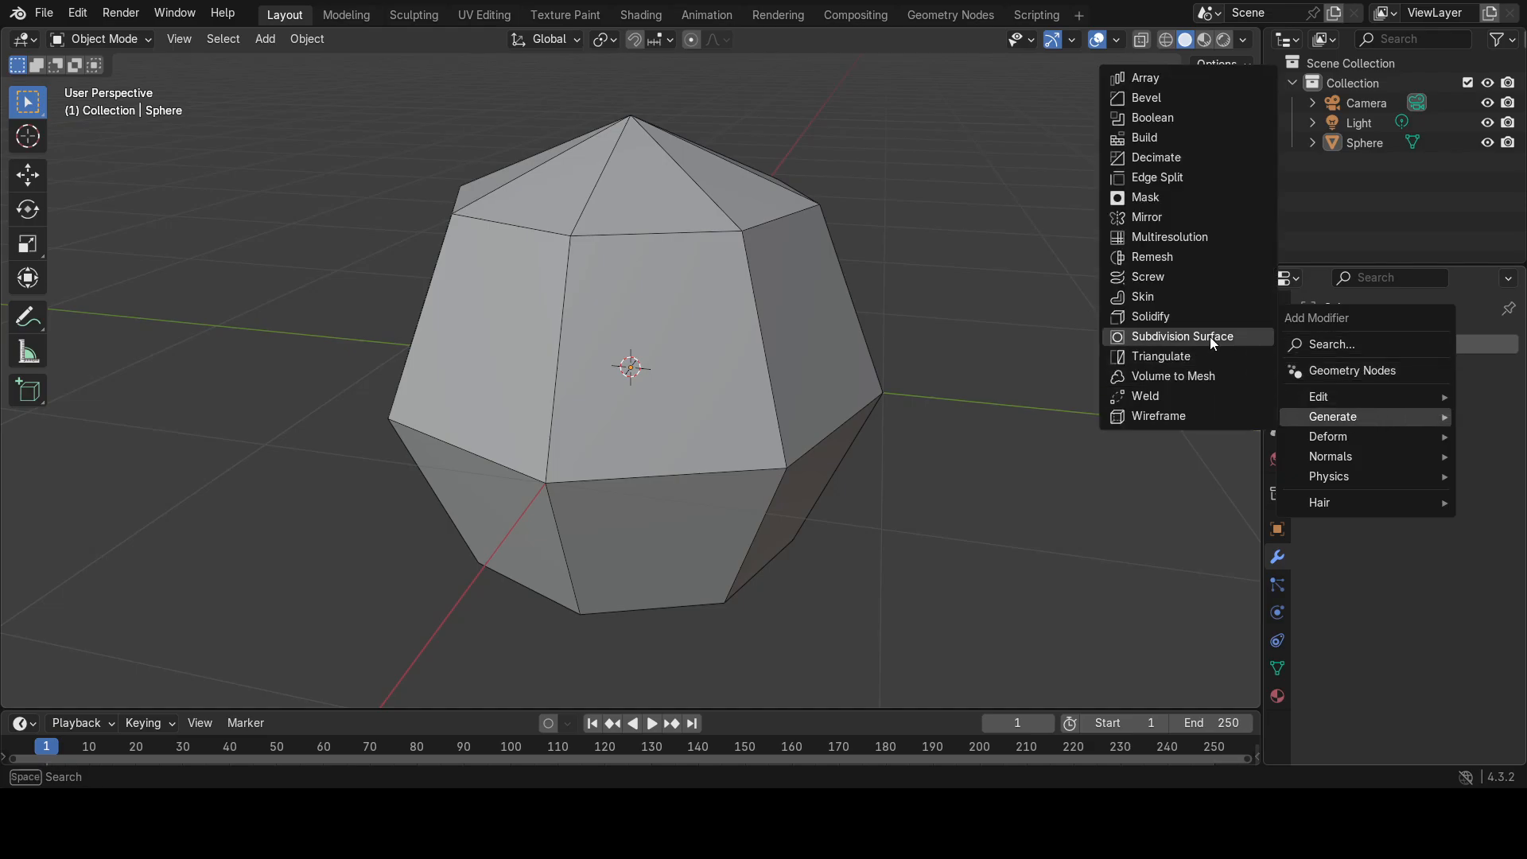
click(1138, 239)
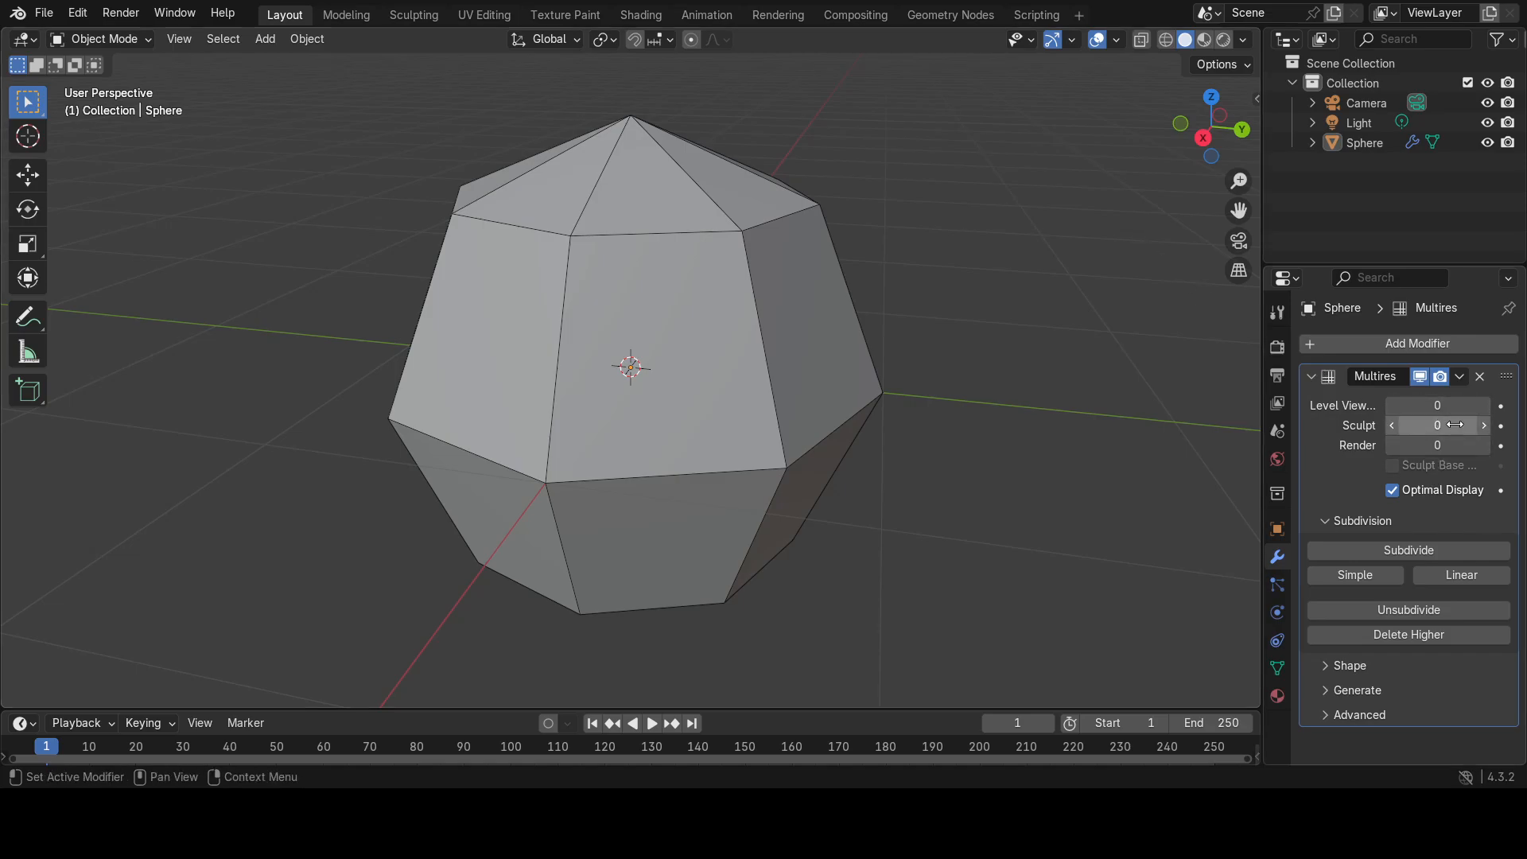
click(1400, 550)
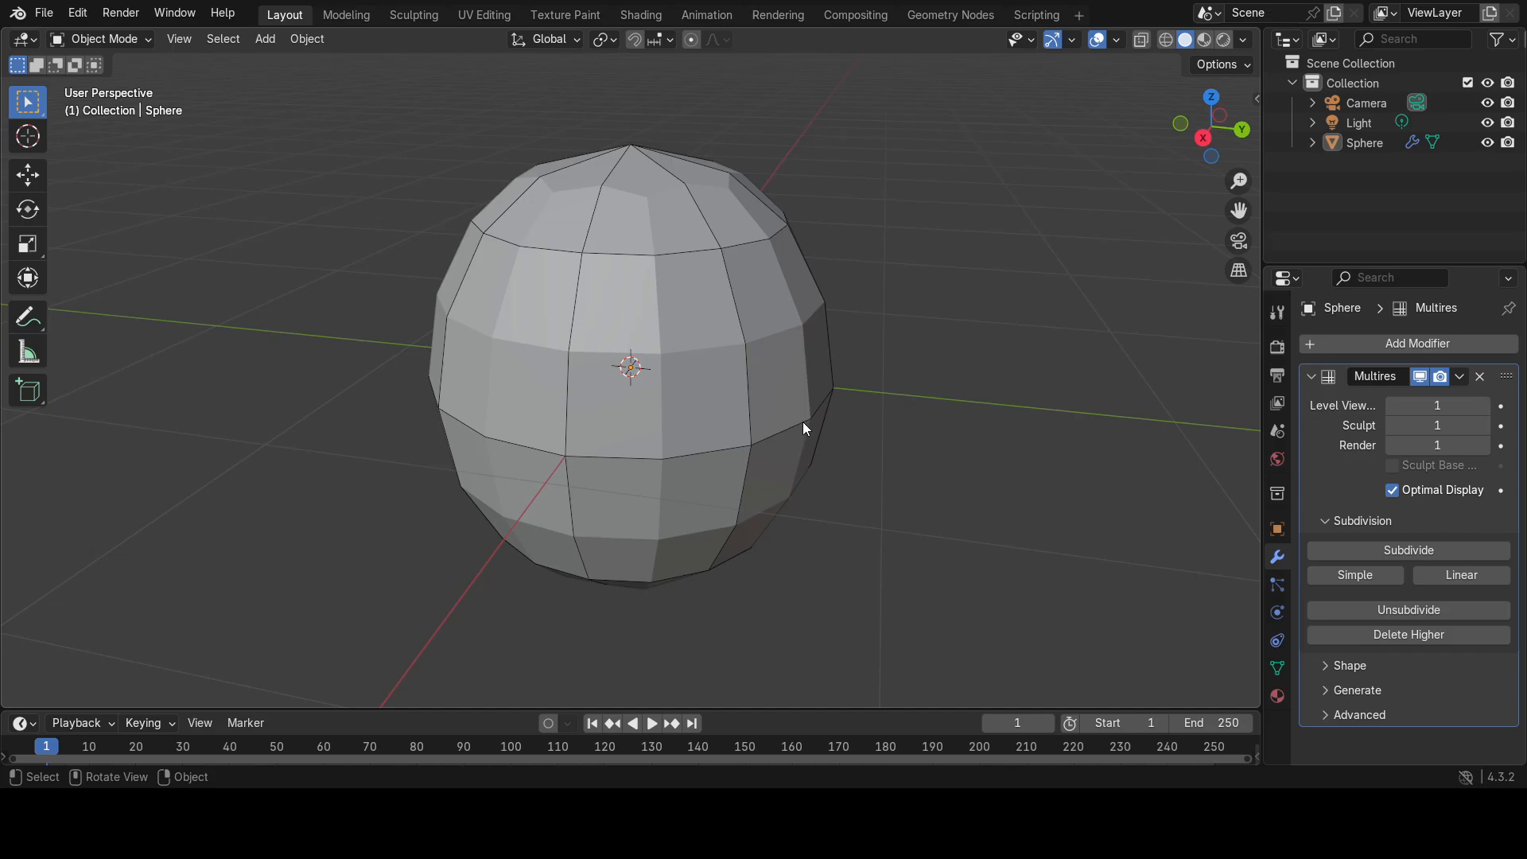
mouse_move(777, 412)
middle_down()
mouse_move(689, 440)
mouse_move(610, 440)
mouse_move(447, 396)
mouse_move(829, 409)
mouse_move(910, 482)
mouse_move(892, 404)
mouse_move(804, 404)
middle_up()
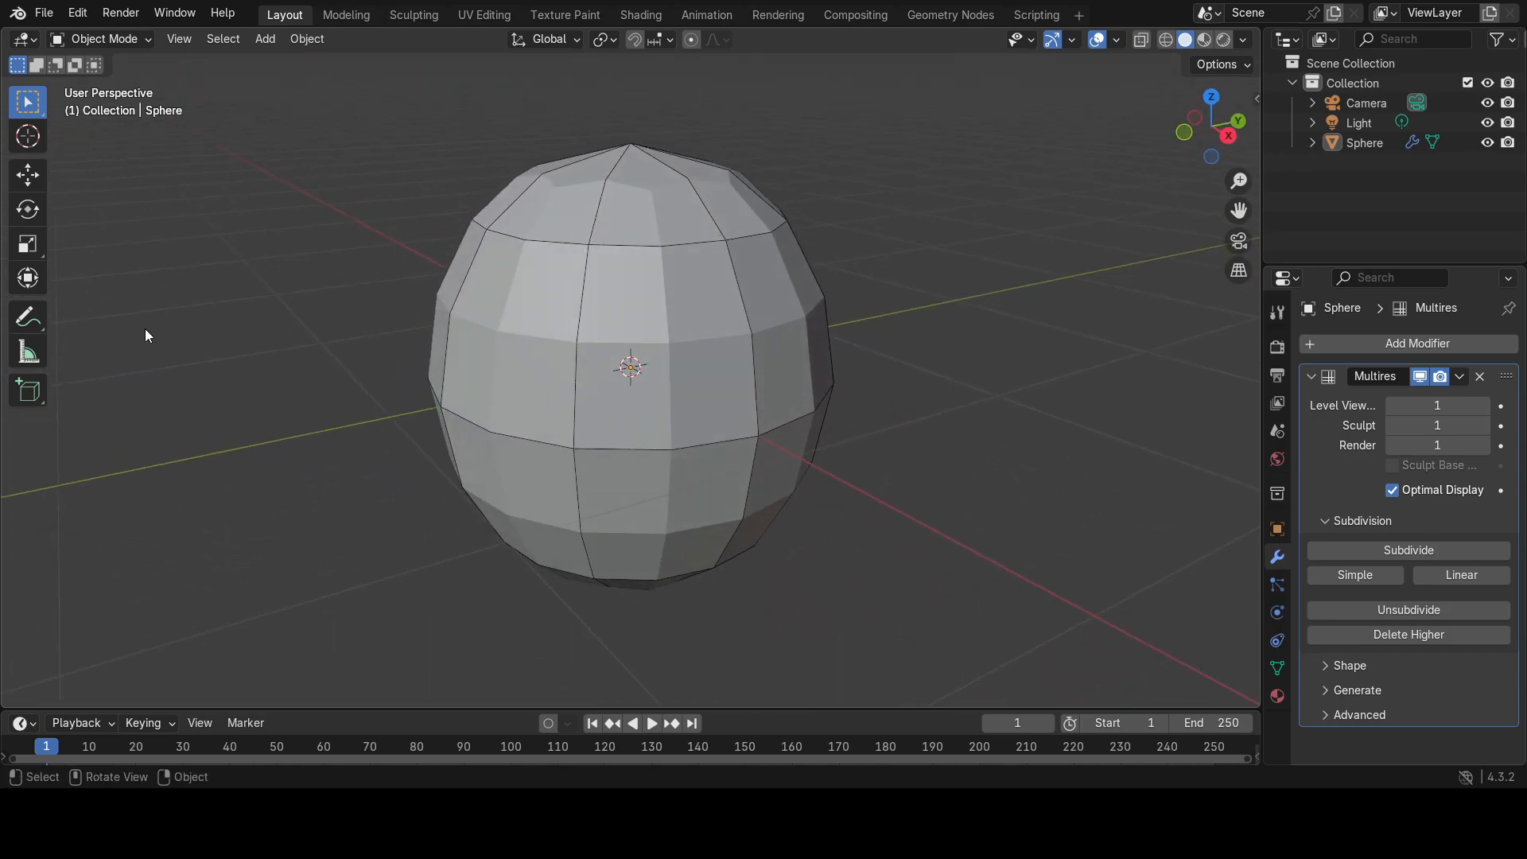
Enter Edit Mode on the sphere and move its top pole vertex down about 0.635 m along Z to form a dent.
key(Tab)
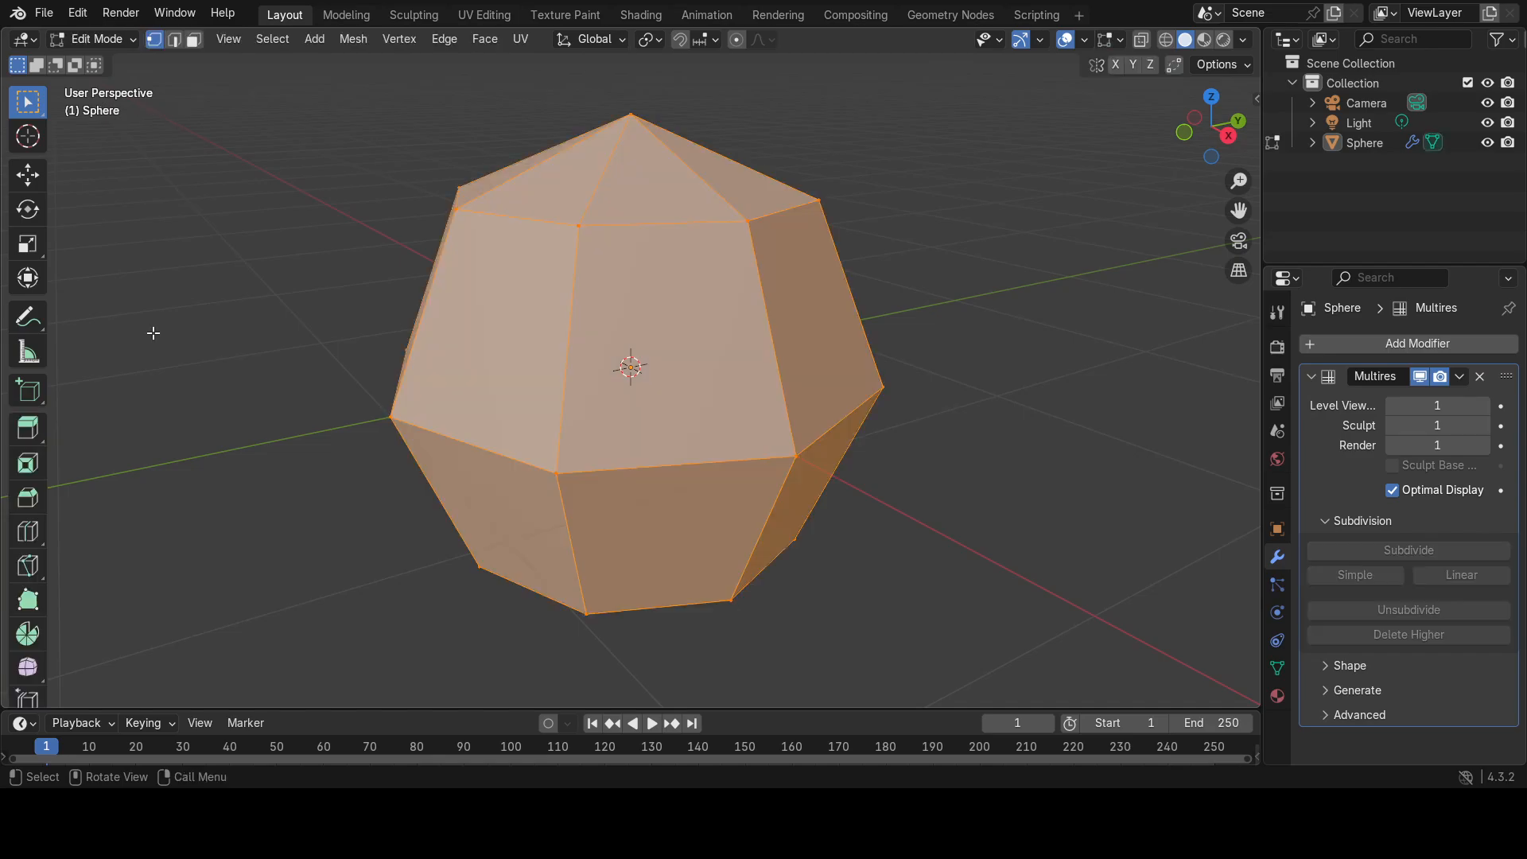
middle_drag(232, 341, 246, 379)
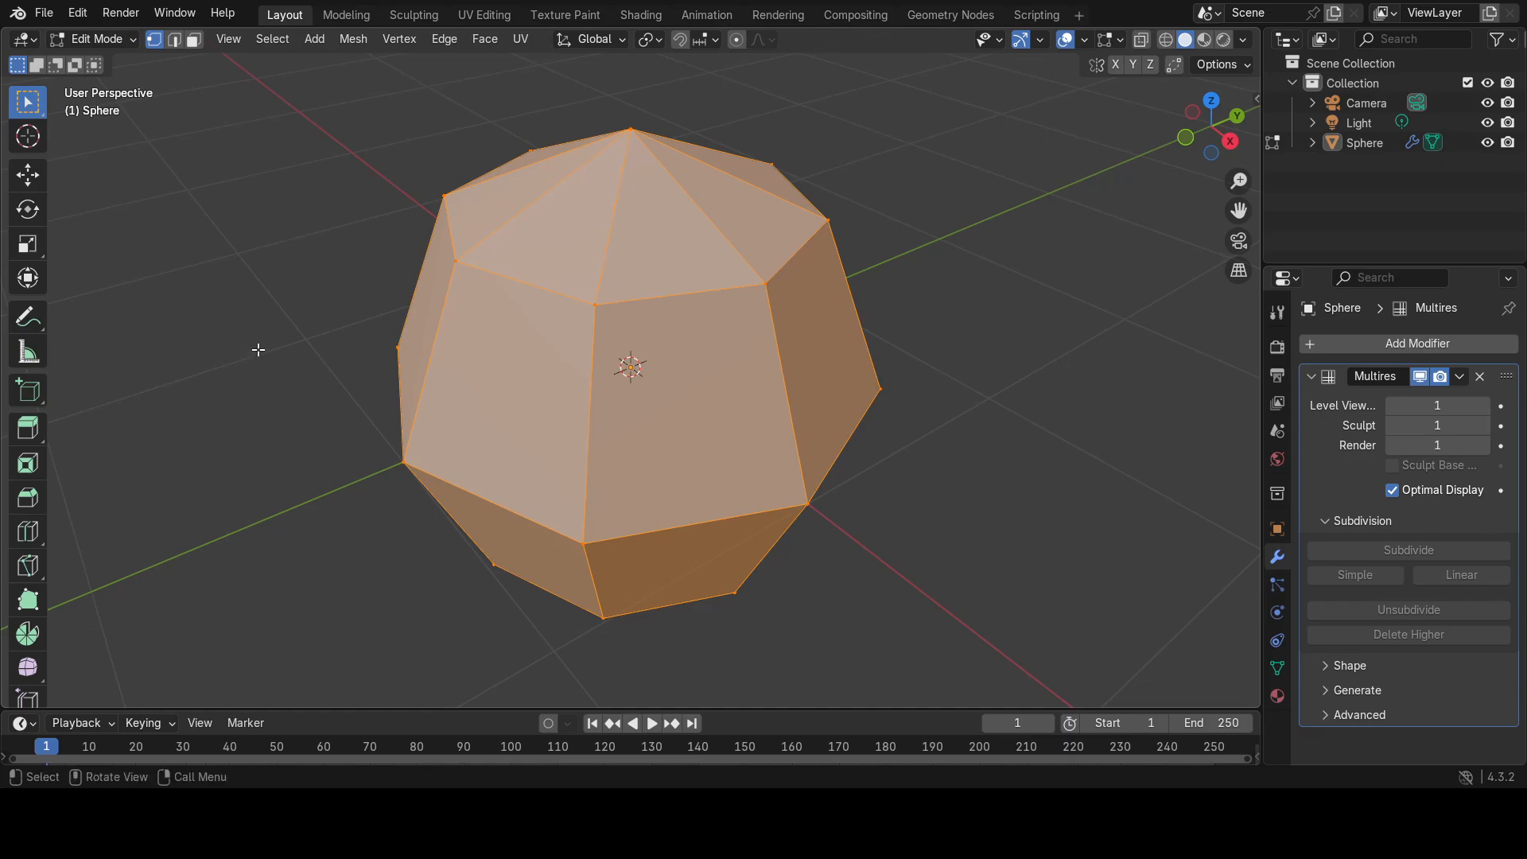
click(255, 344)
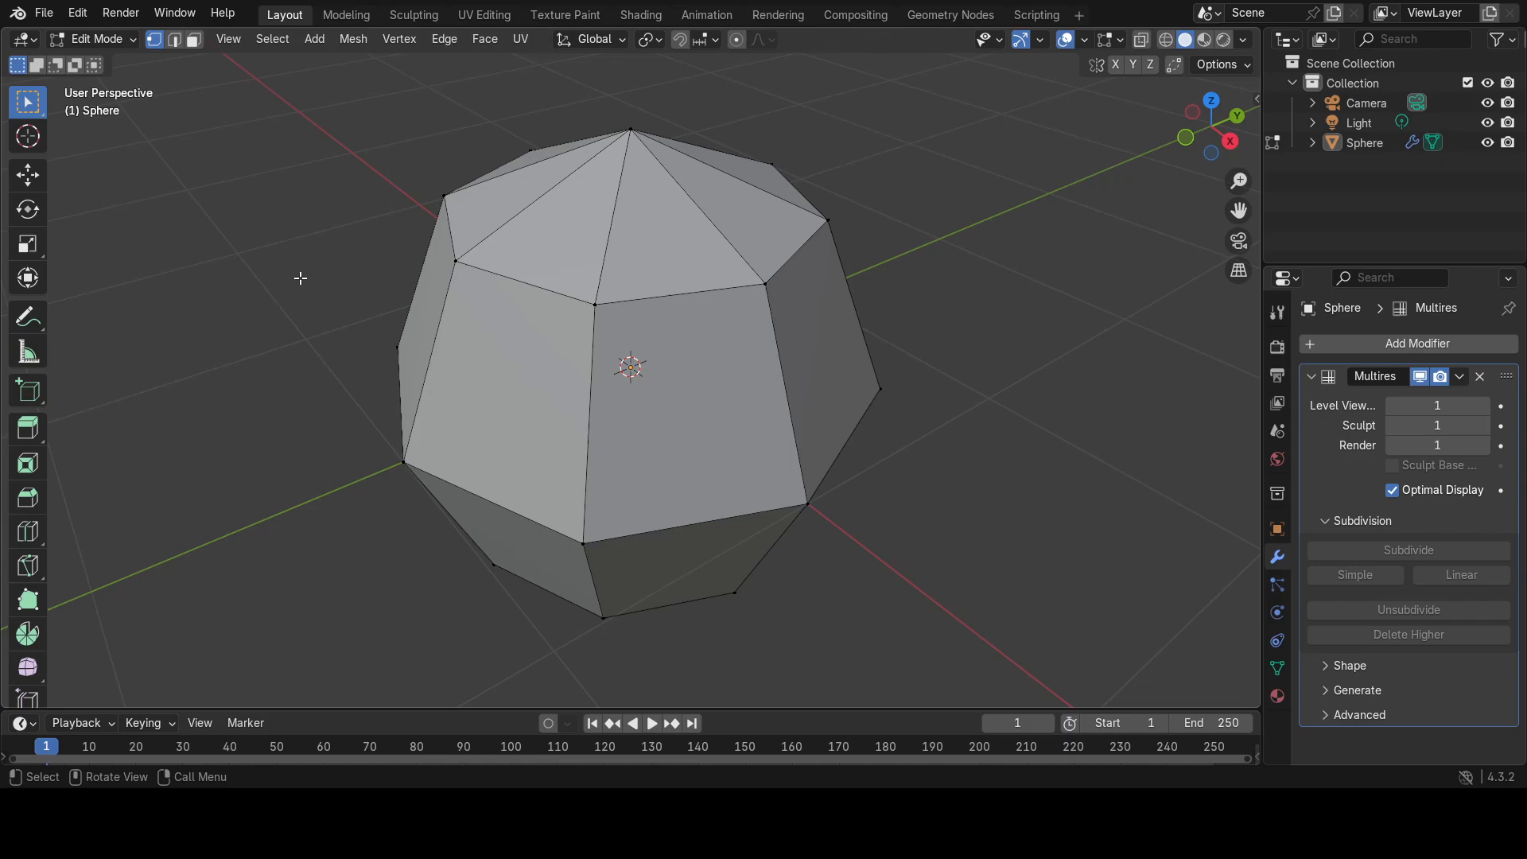
click(631, 130)
click(29, 177)
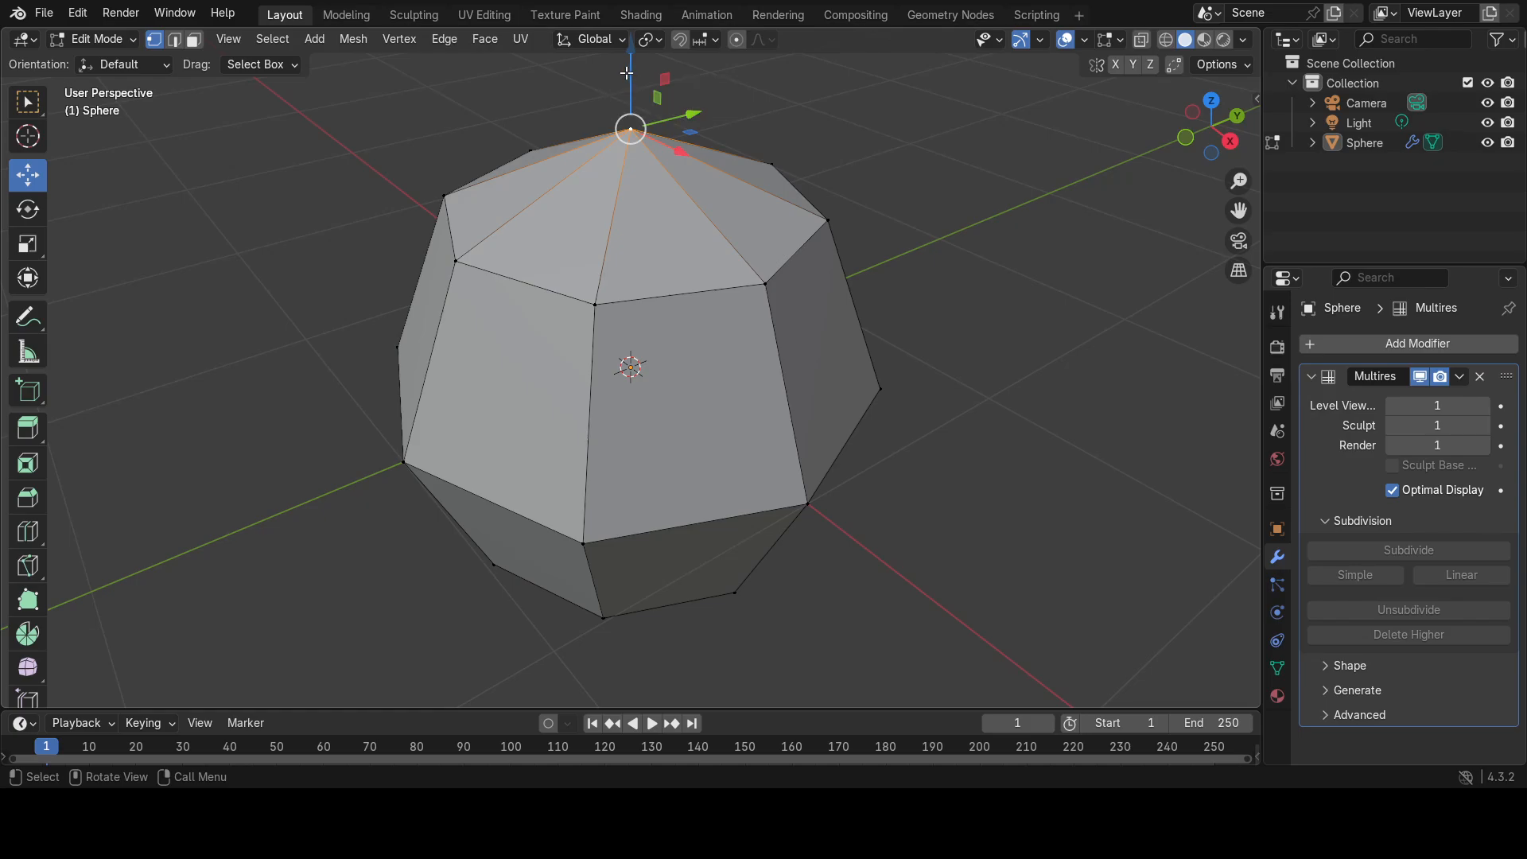
drag(630, 71, 627, 237)
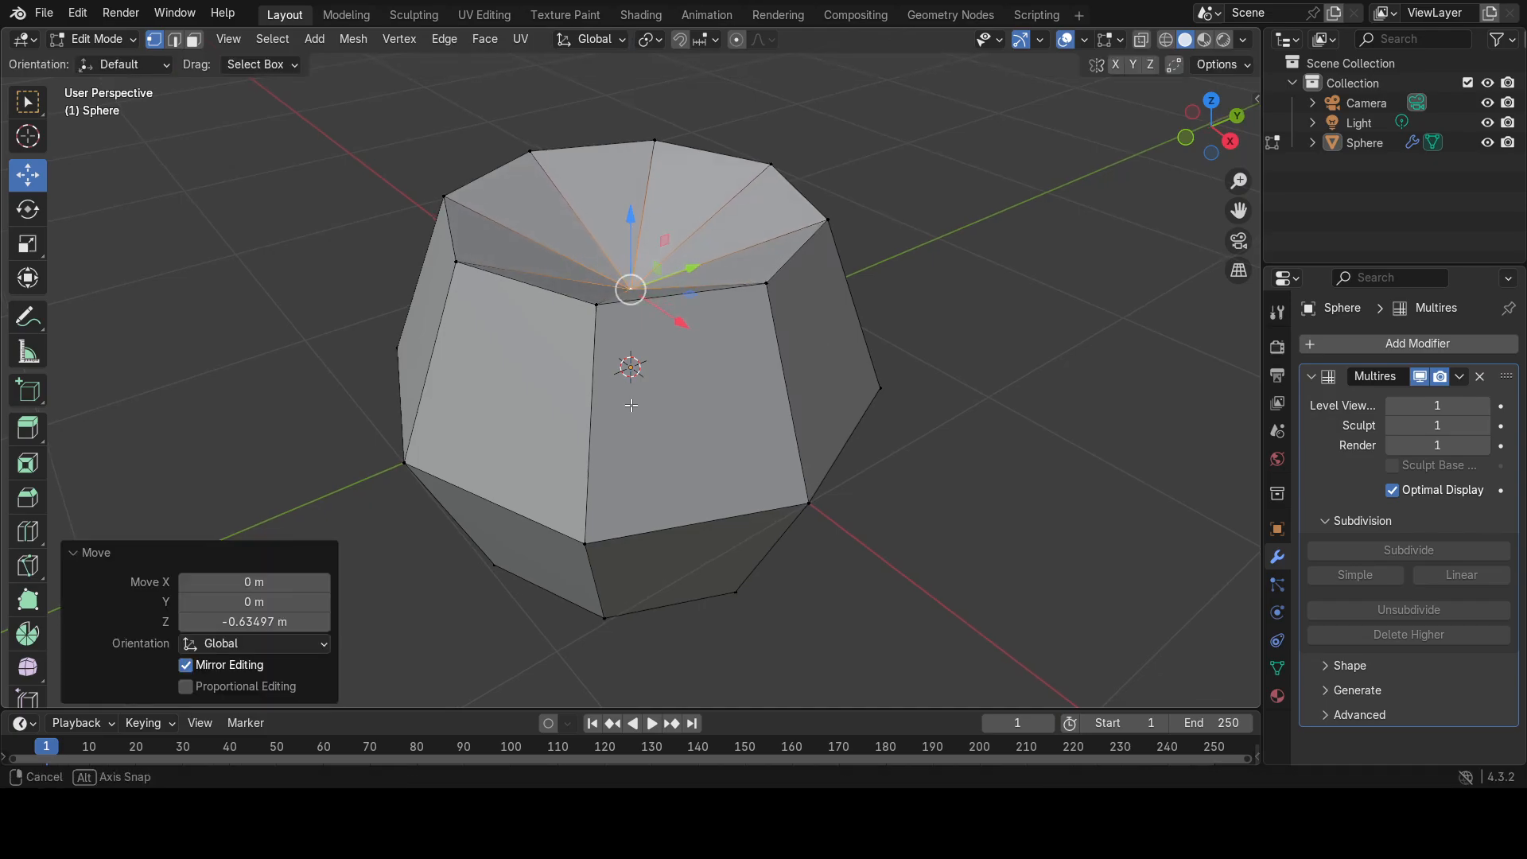
Move the bottom pole vertex up about 0.538 m along Z to dent the underside of the sphere.
middle_drag(628, 236, 640, 331)
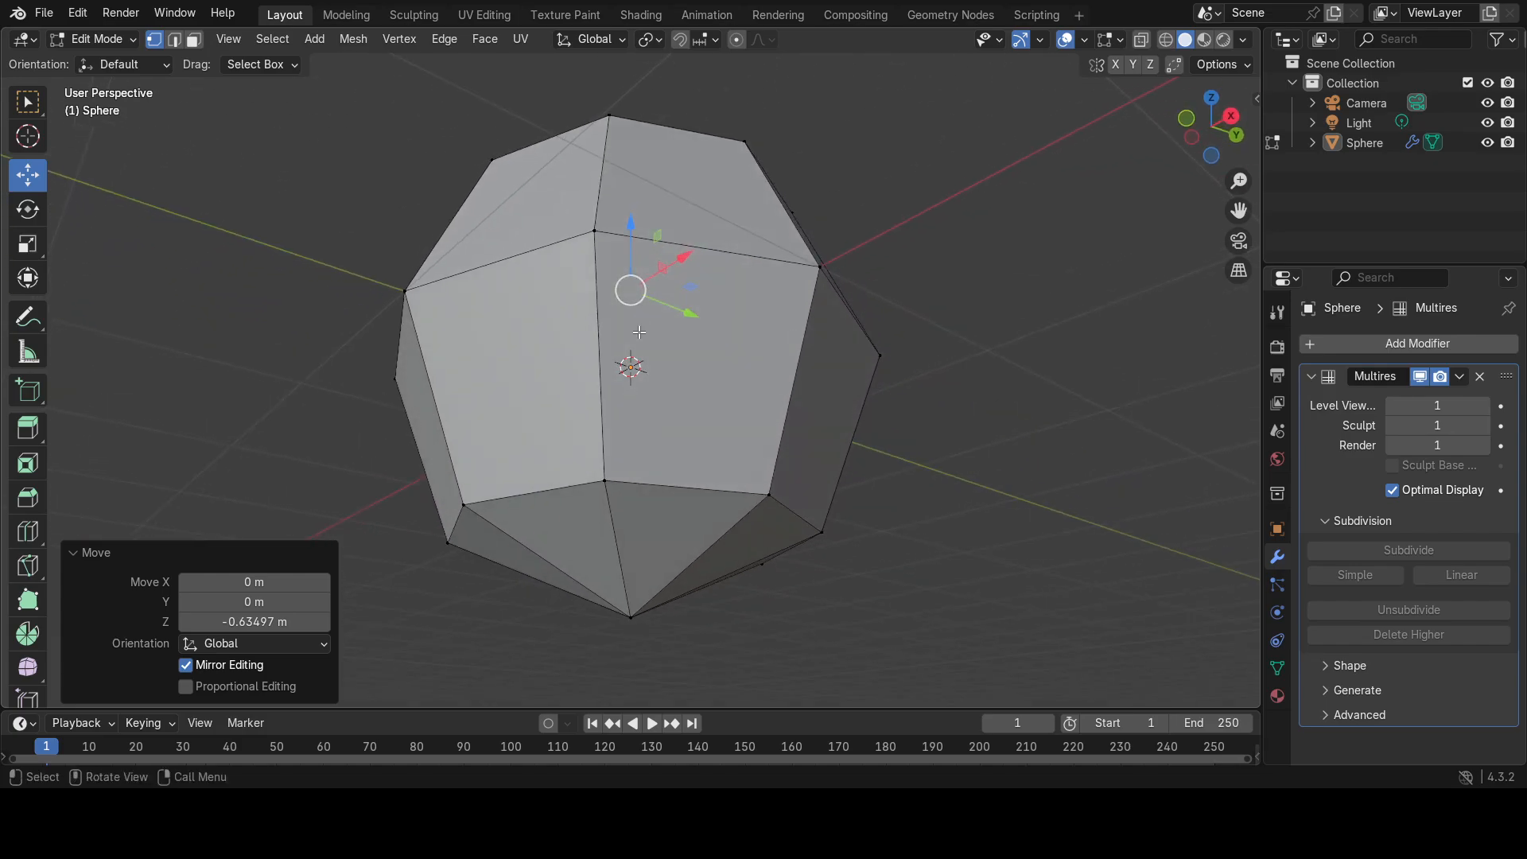
click(630, 620)
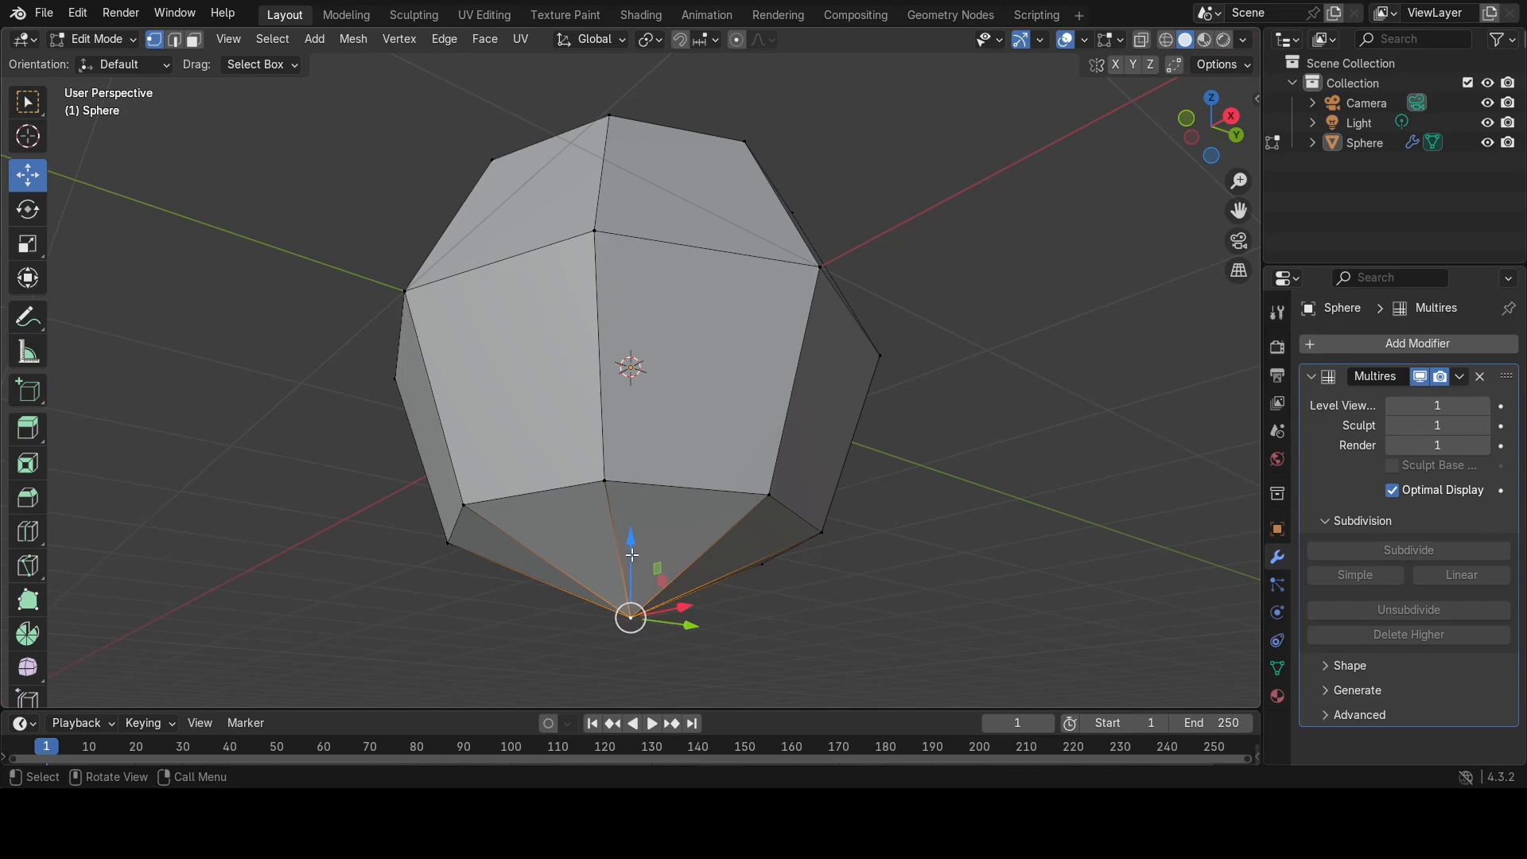
drag(632, 546, 612, 404)
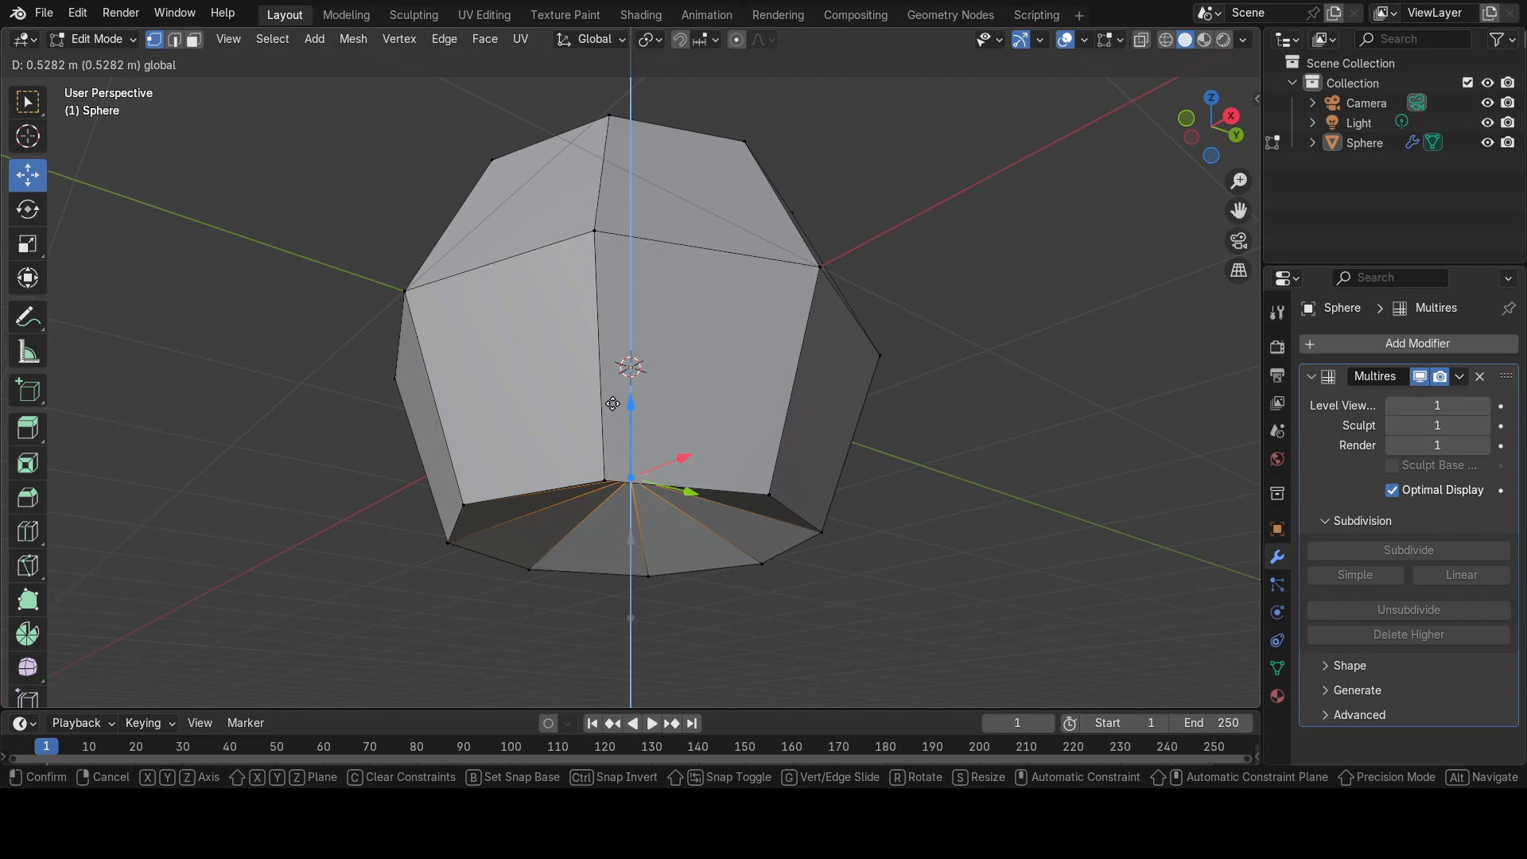
drag(612, 404, 614, 409)
middle_drag(621, 493, 649, 582)
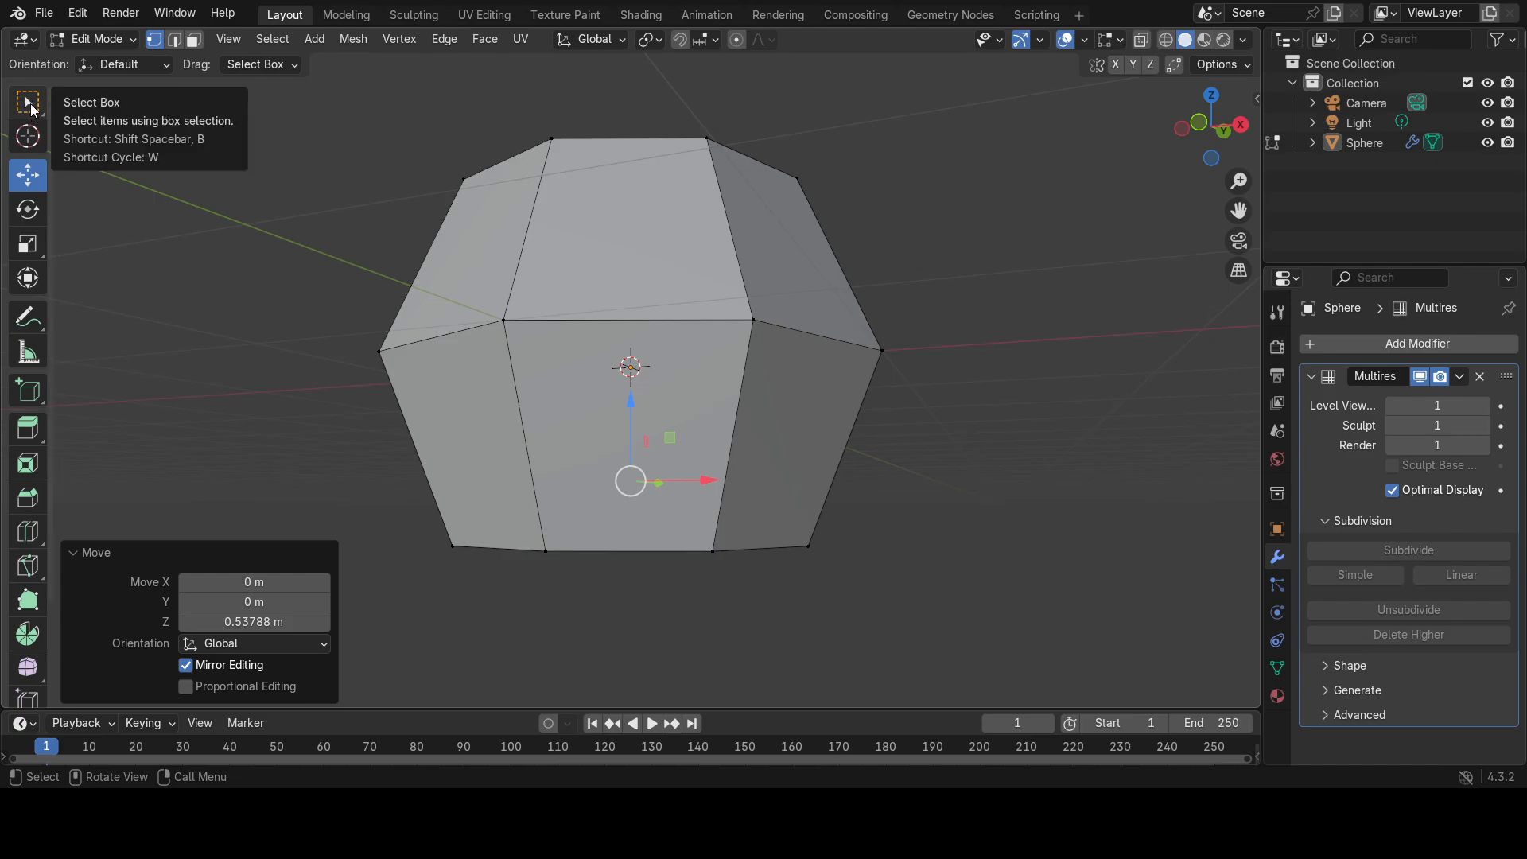
Switch to wireframe shading and box-select the whole ring of vertices around the base, leaving out the bottom pole vertex.
key(w)
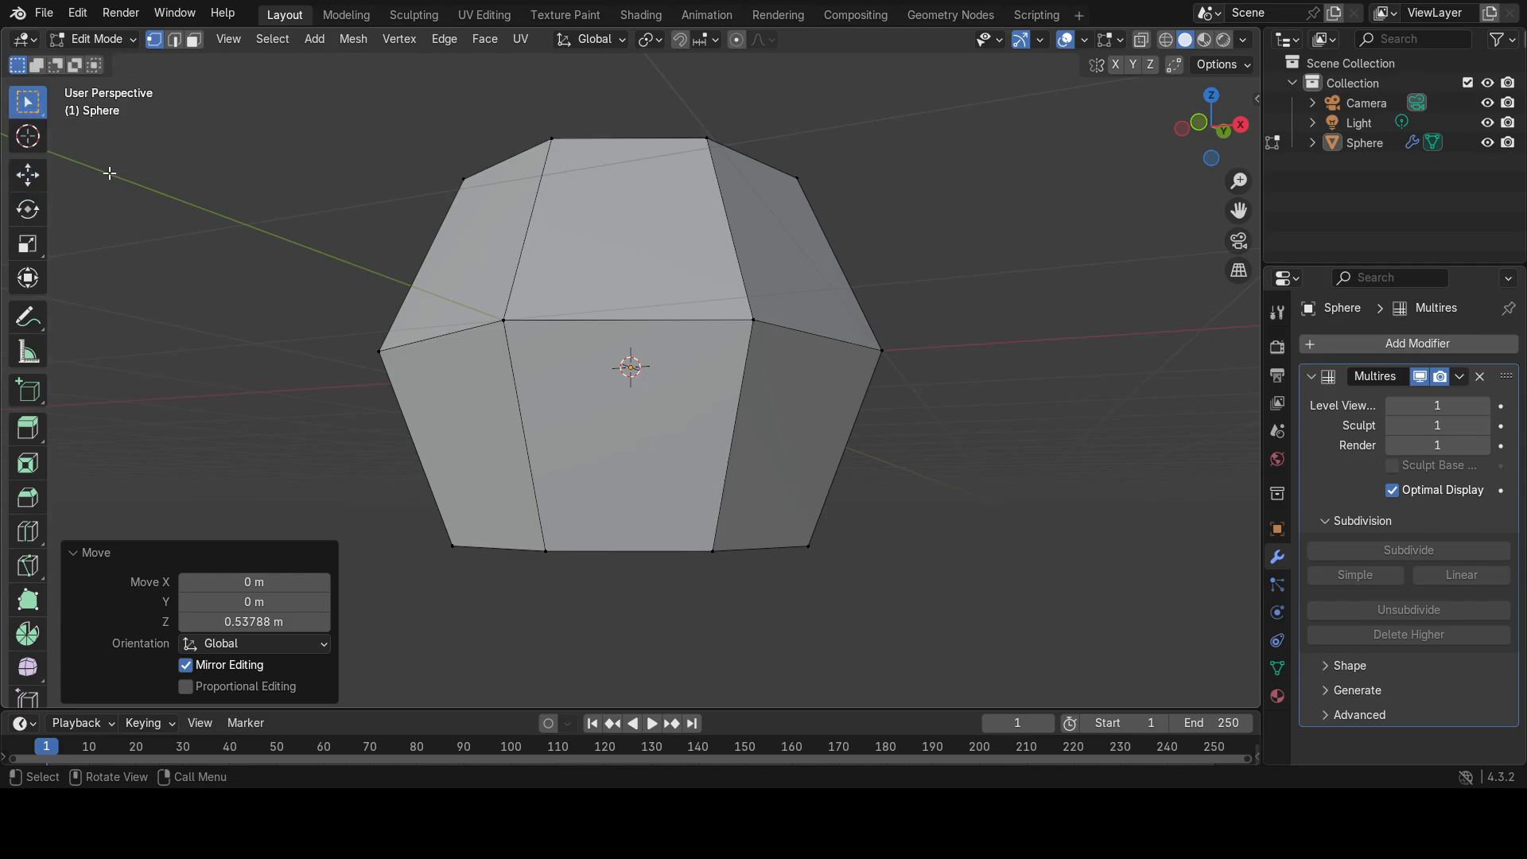
key(w)
key(w)
key(w)
key(w)
drag(406, 525, 971, 603)
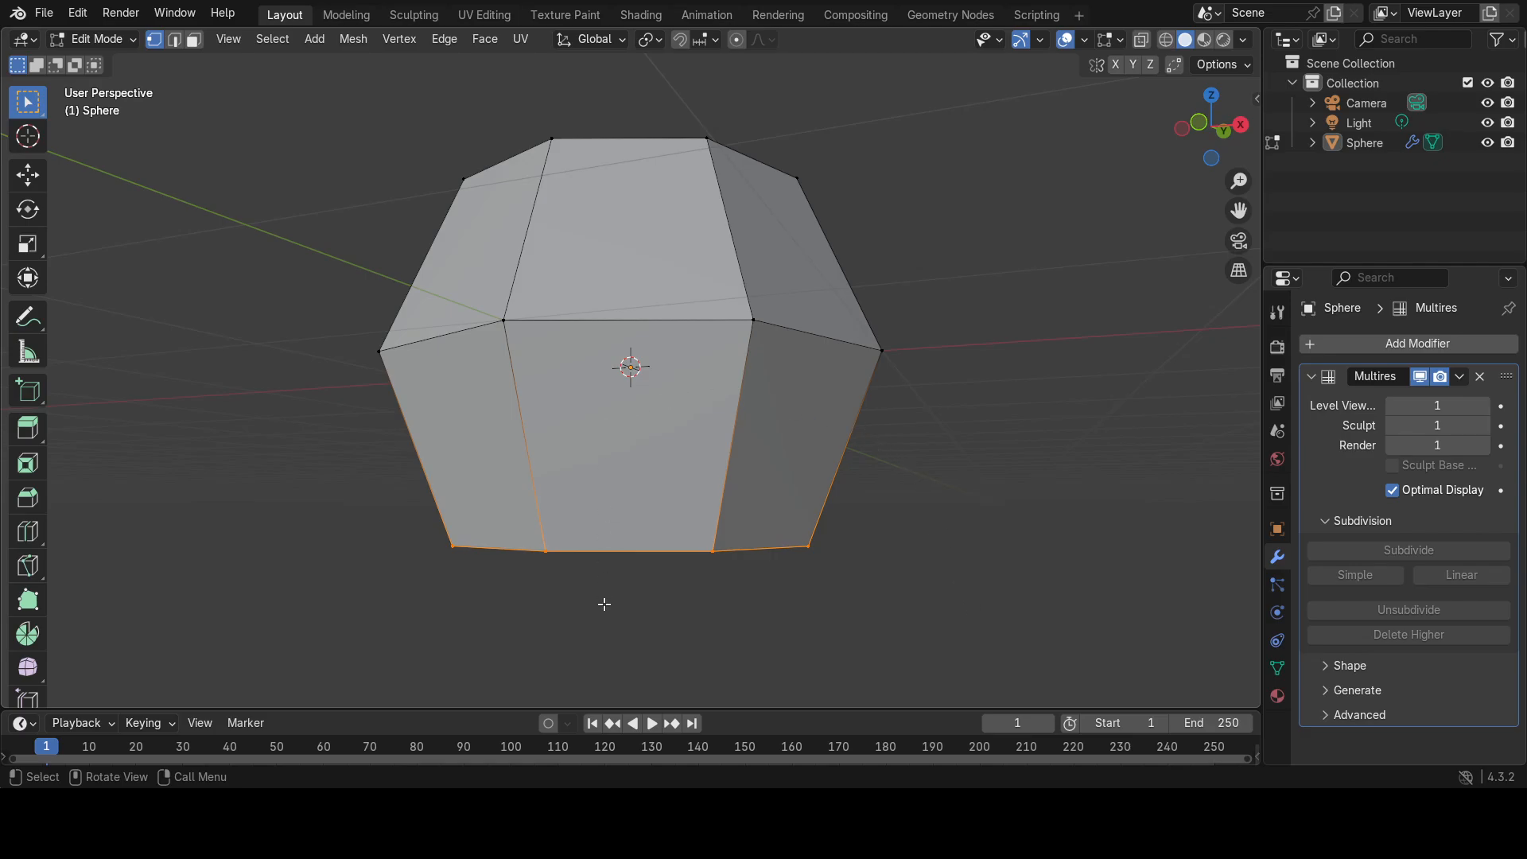
mouse_move(605, 604)
middle_down()
mouse_move(594, 494)
mouse_move(546, 508)
mouse_move(613, 552)
mouse_move(615, 539)
mouse_move(537, 568)
mouse_move(628, 540)
mouse_move(630, 606)
middle_up()
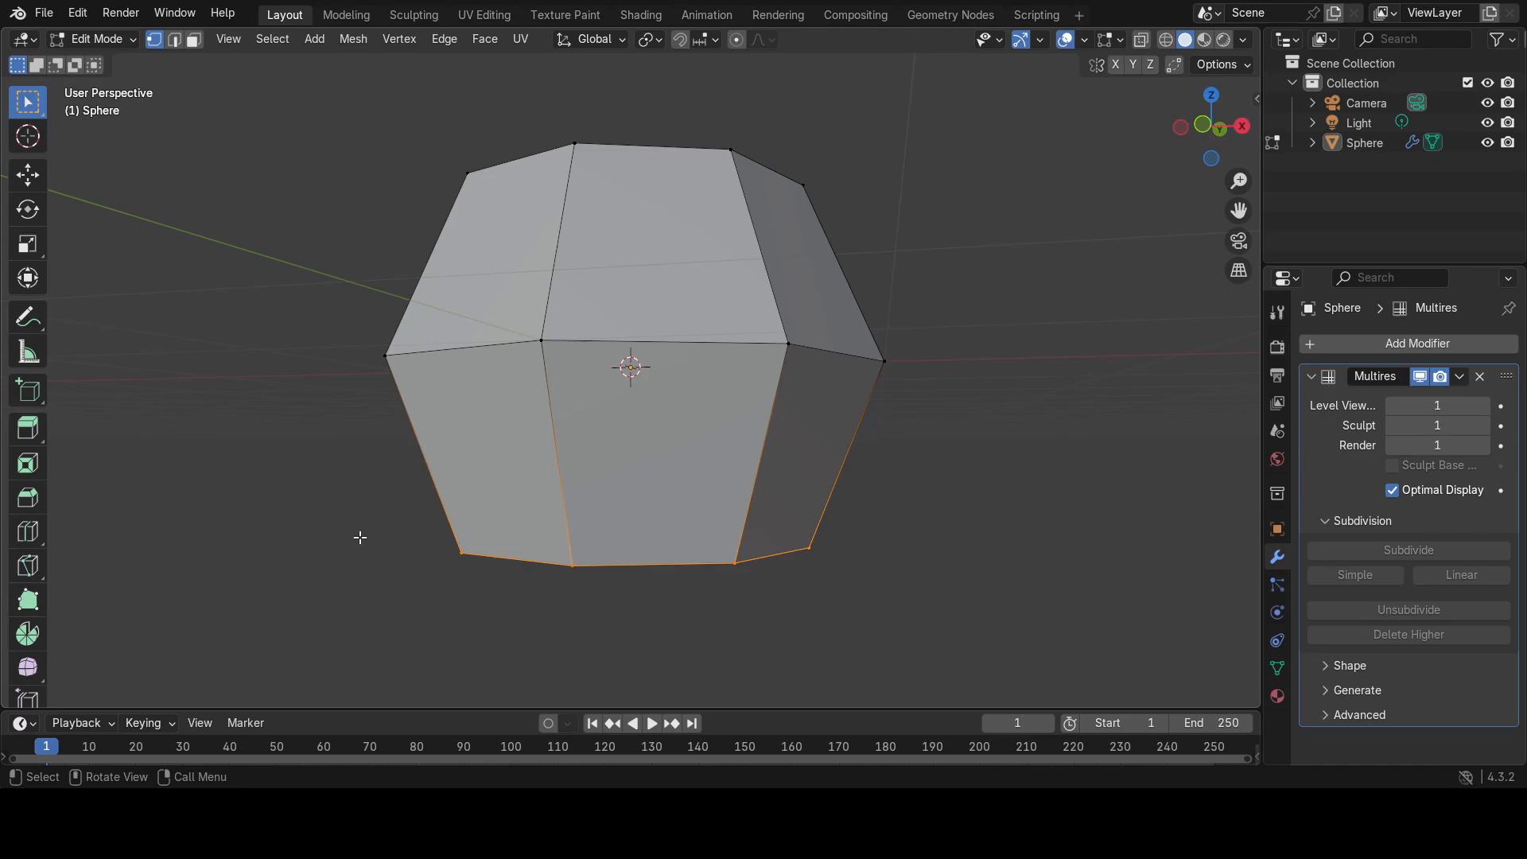
key(z)
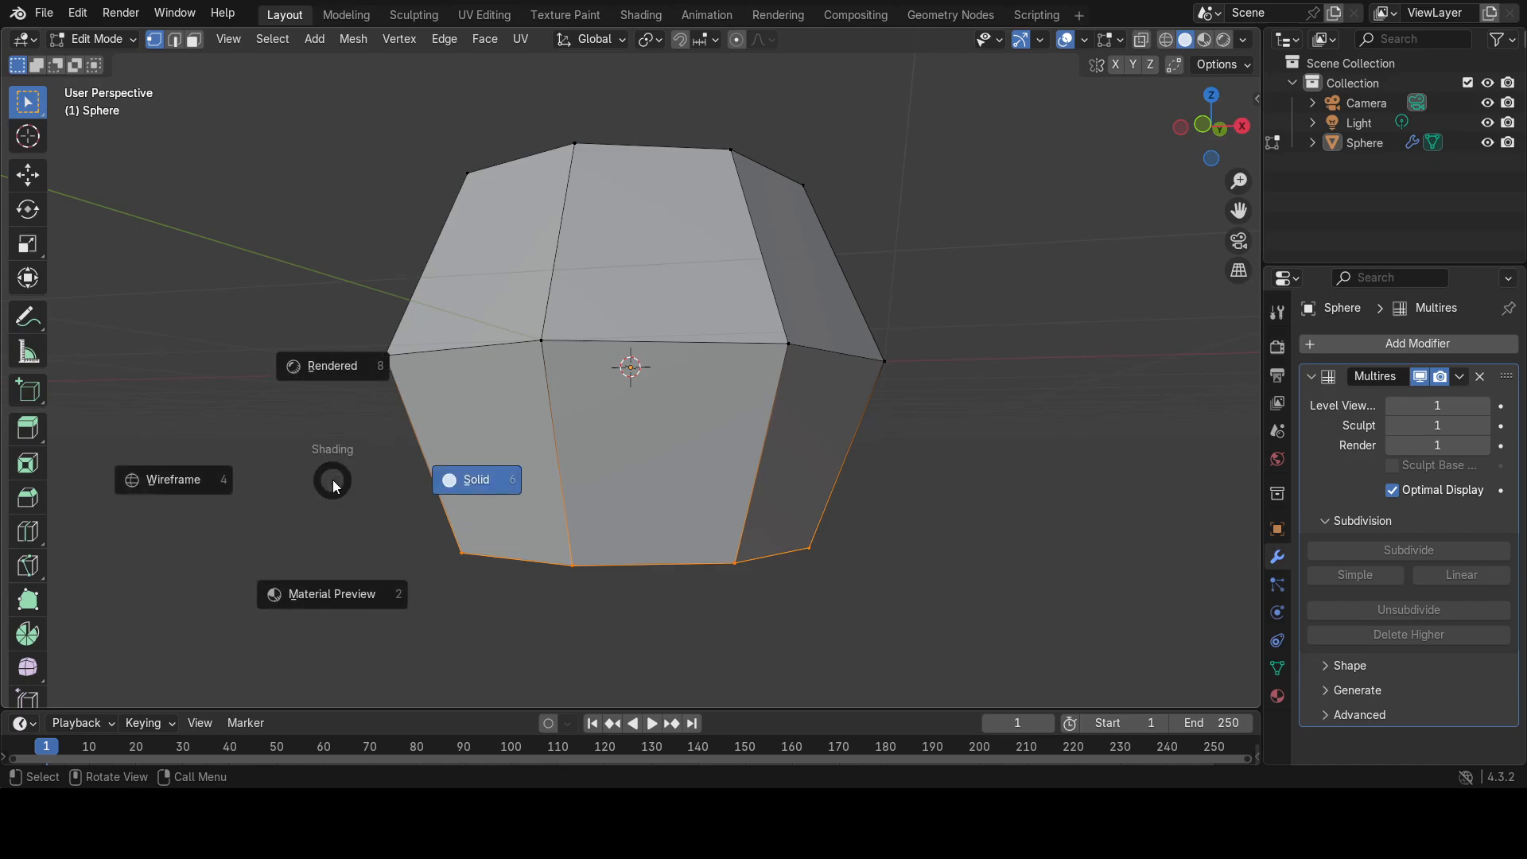
click(163, 481)
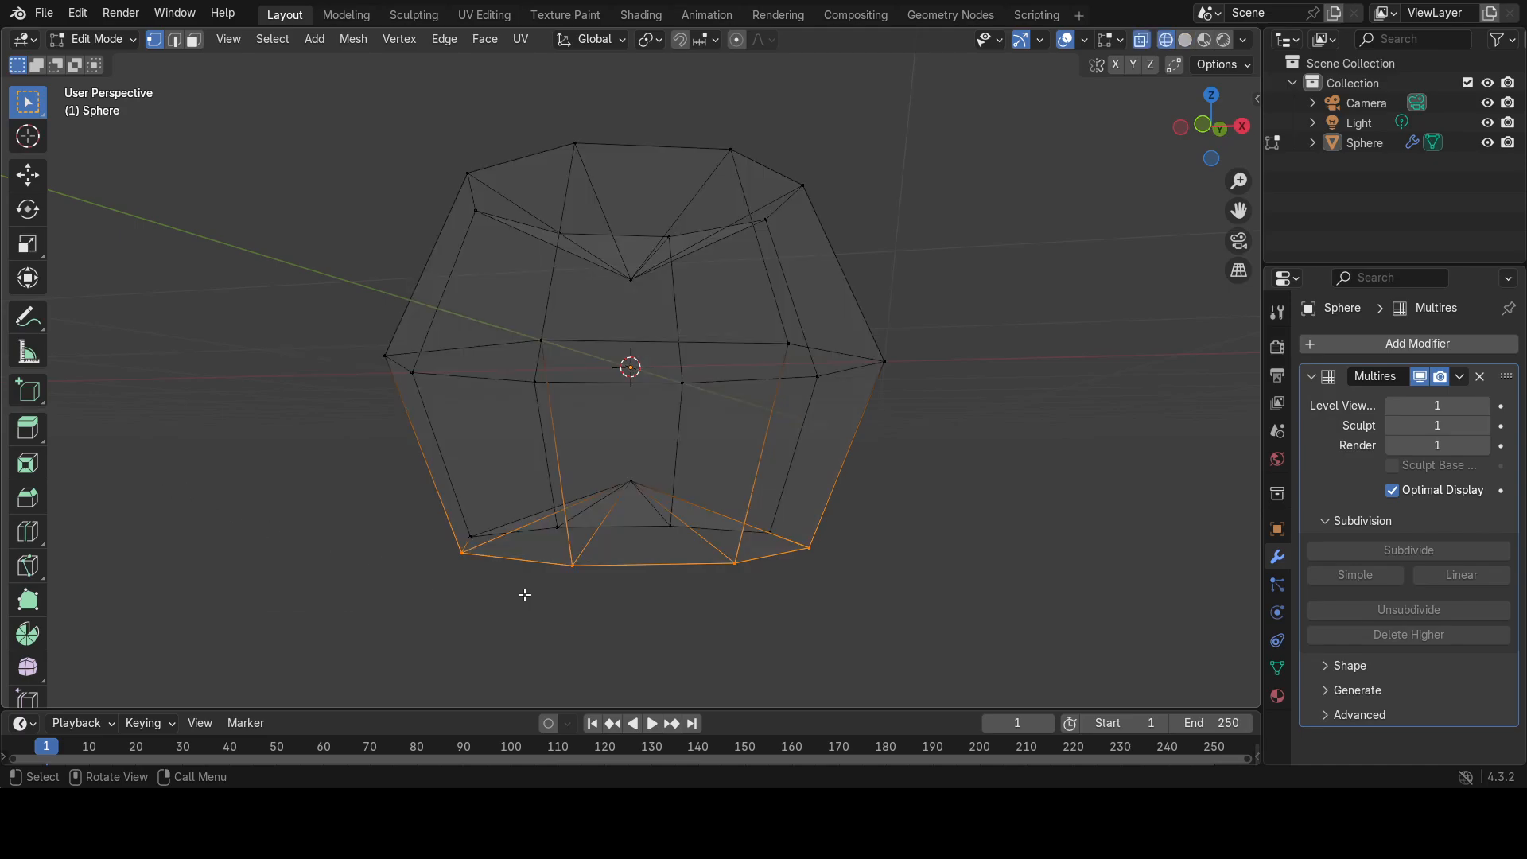
drag(393, 516, 928, 583)
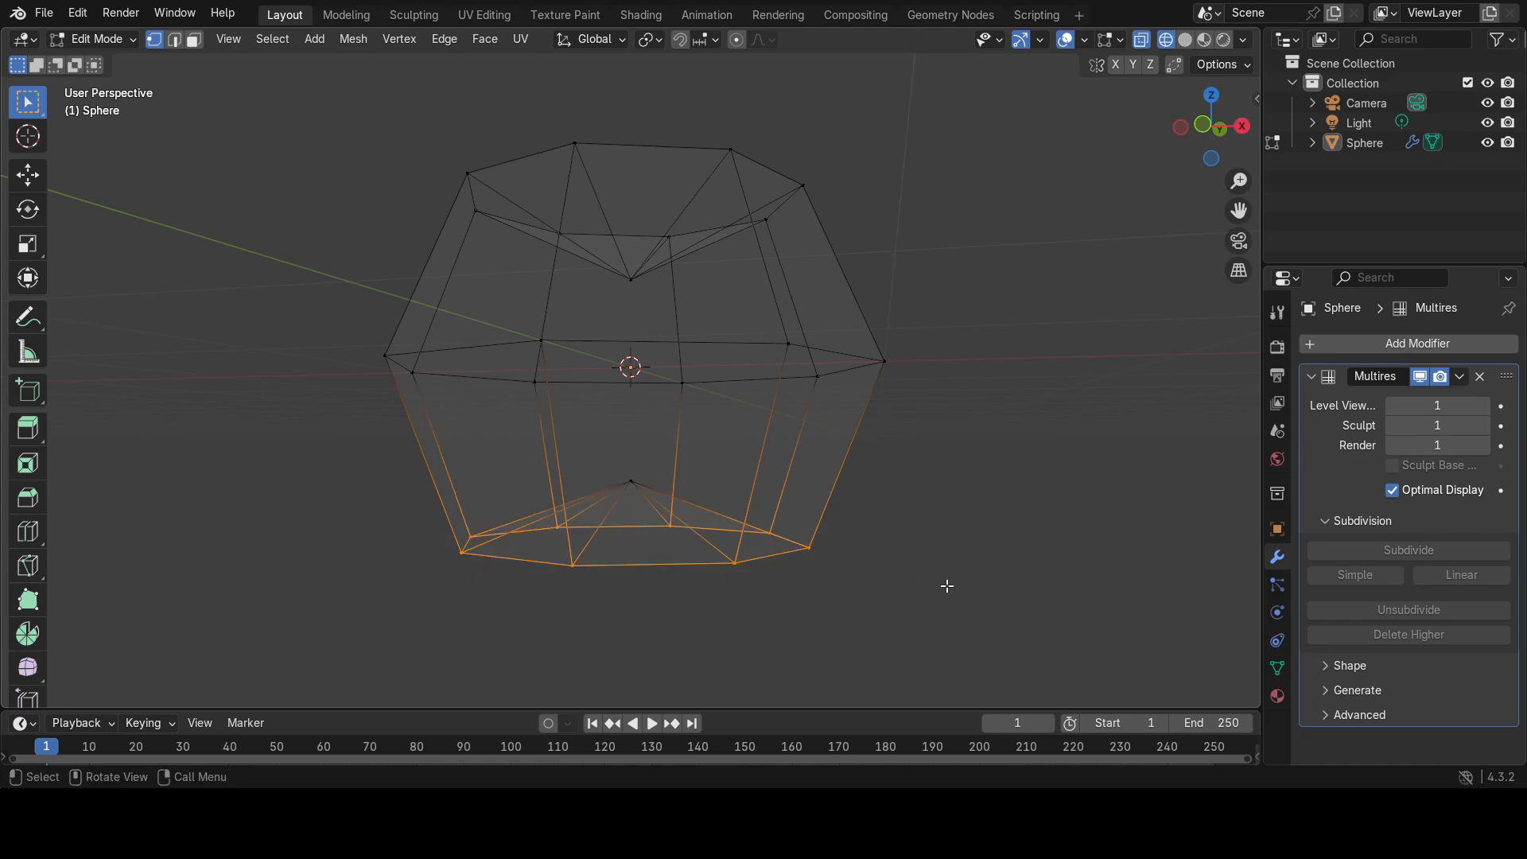
middle_drag(615, 603, 732, 628)
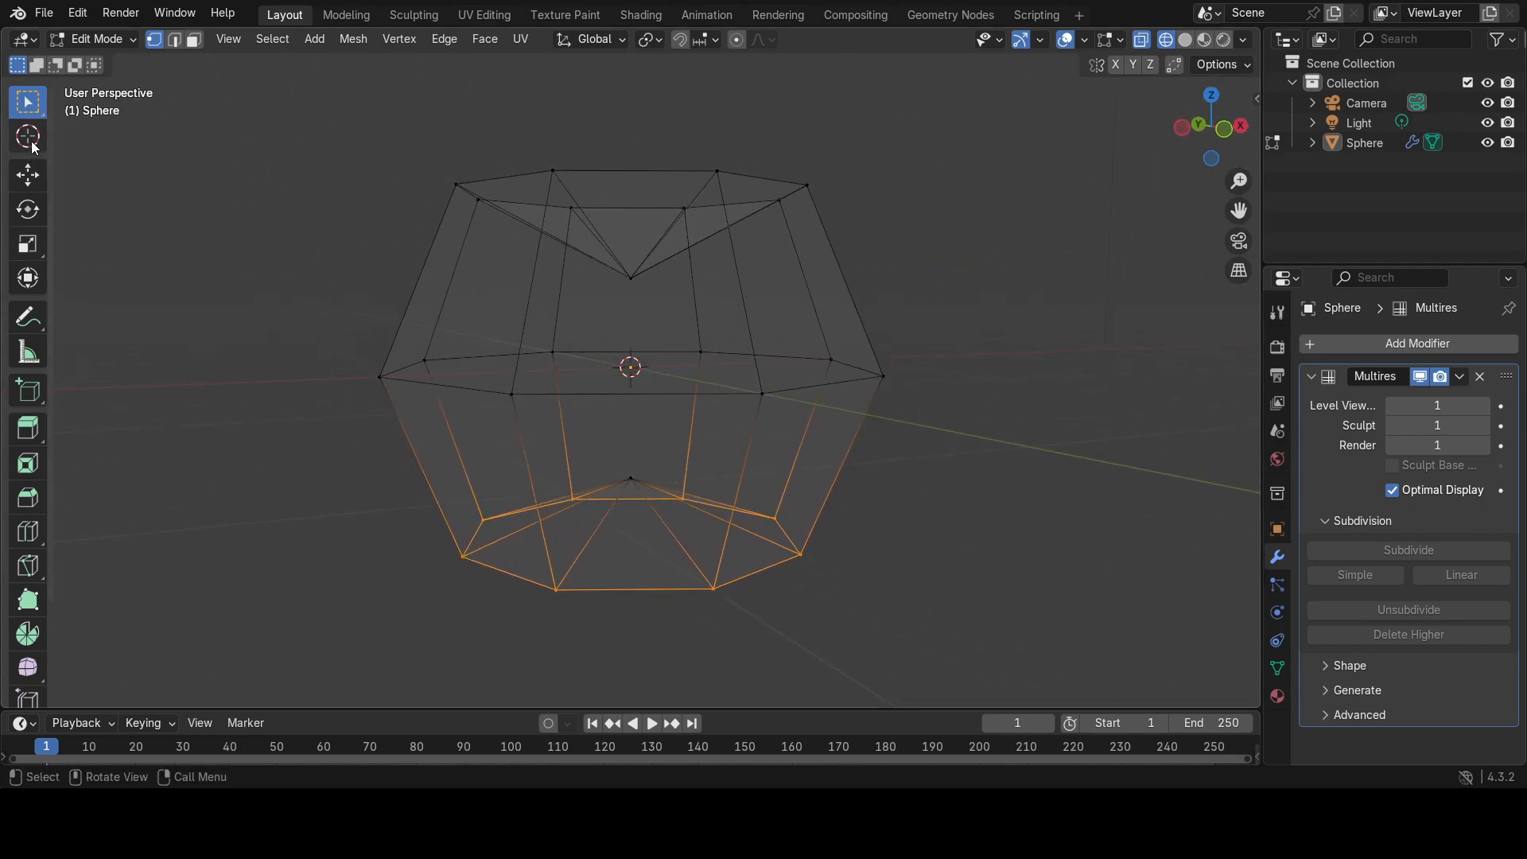
Scale the base ring uniformly to about 0.874 around the Median Point, then deselect it.
click(28, 249)
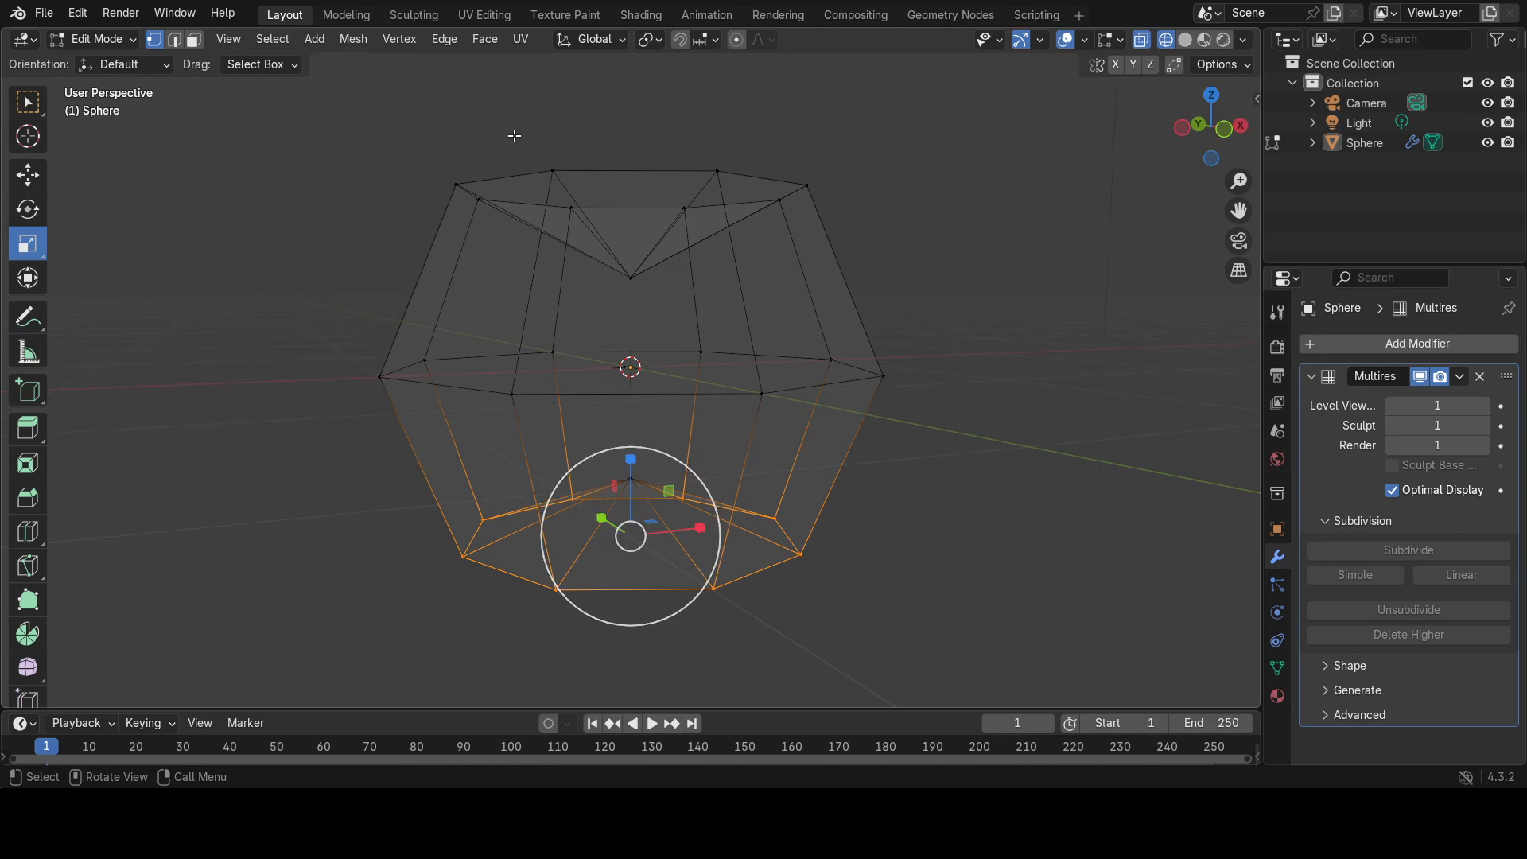
click(648, 40)
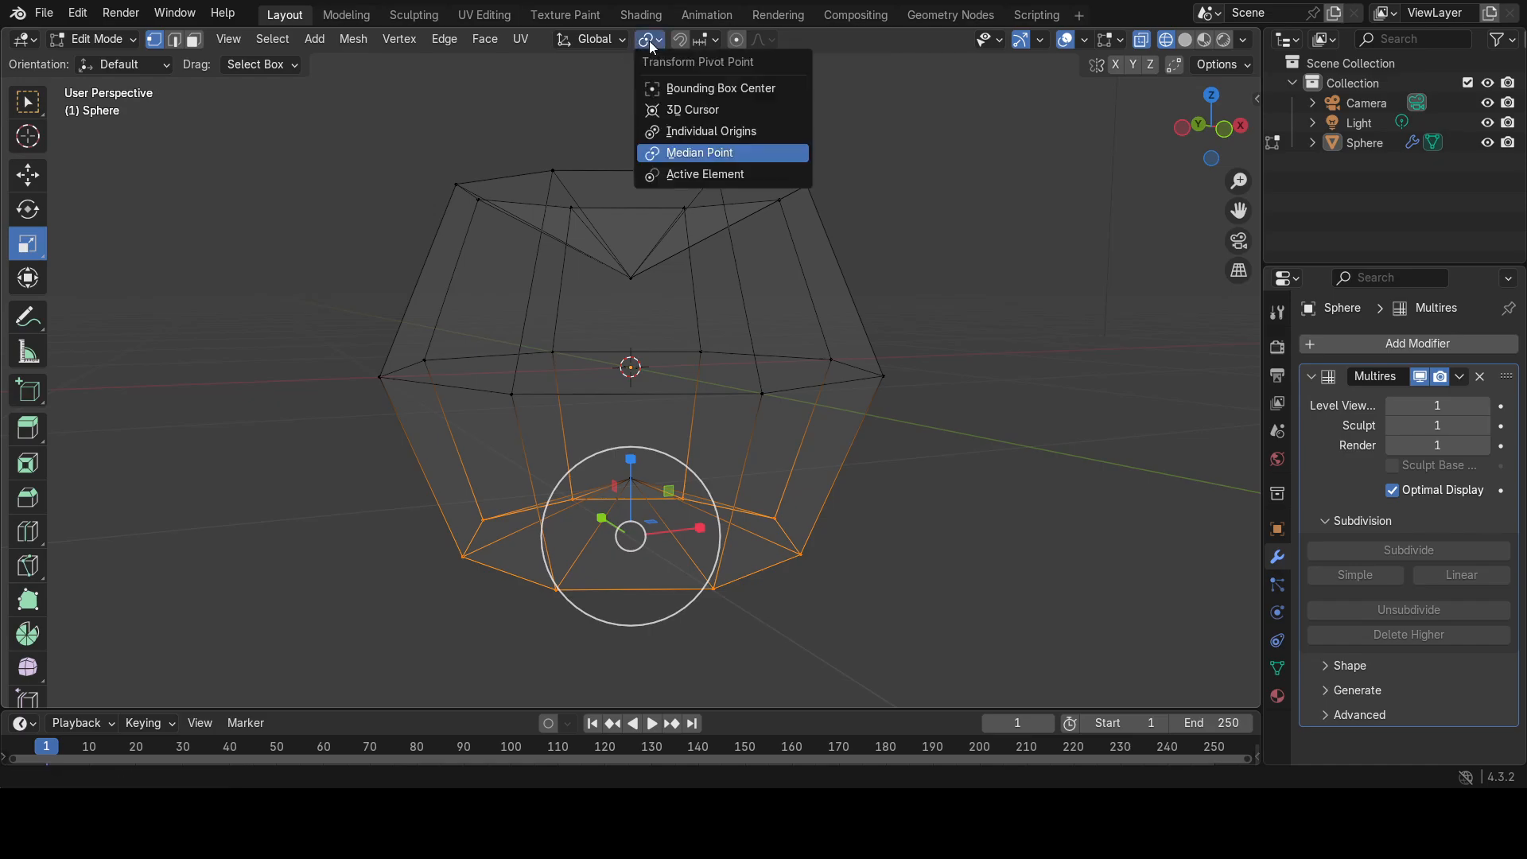
click(691, 155)
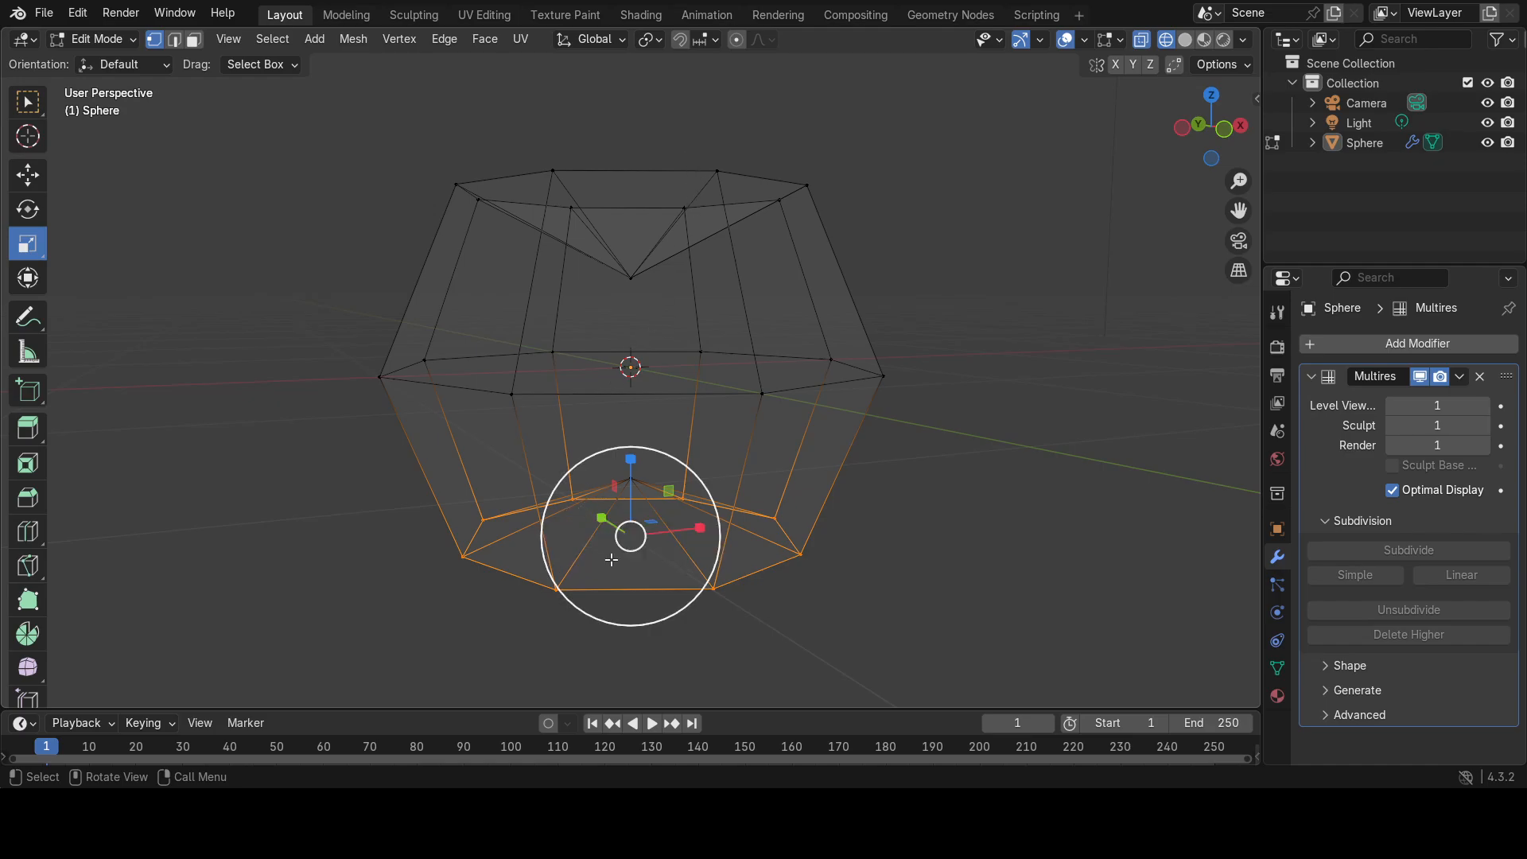
drag(615, 538, 630, 536)
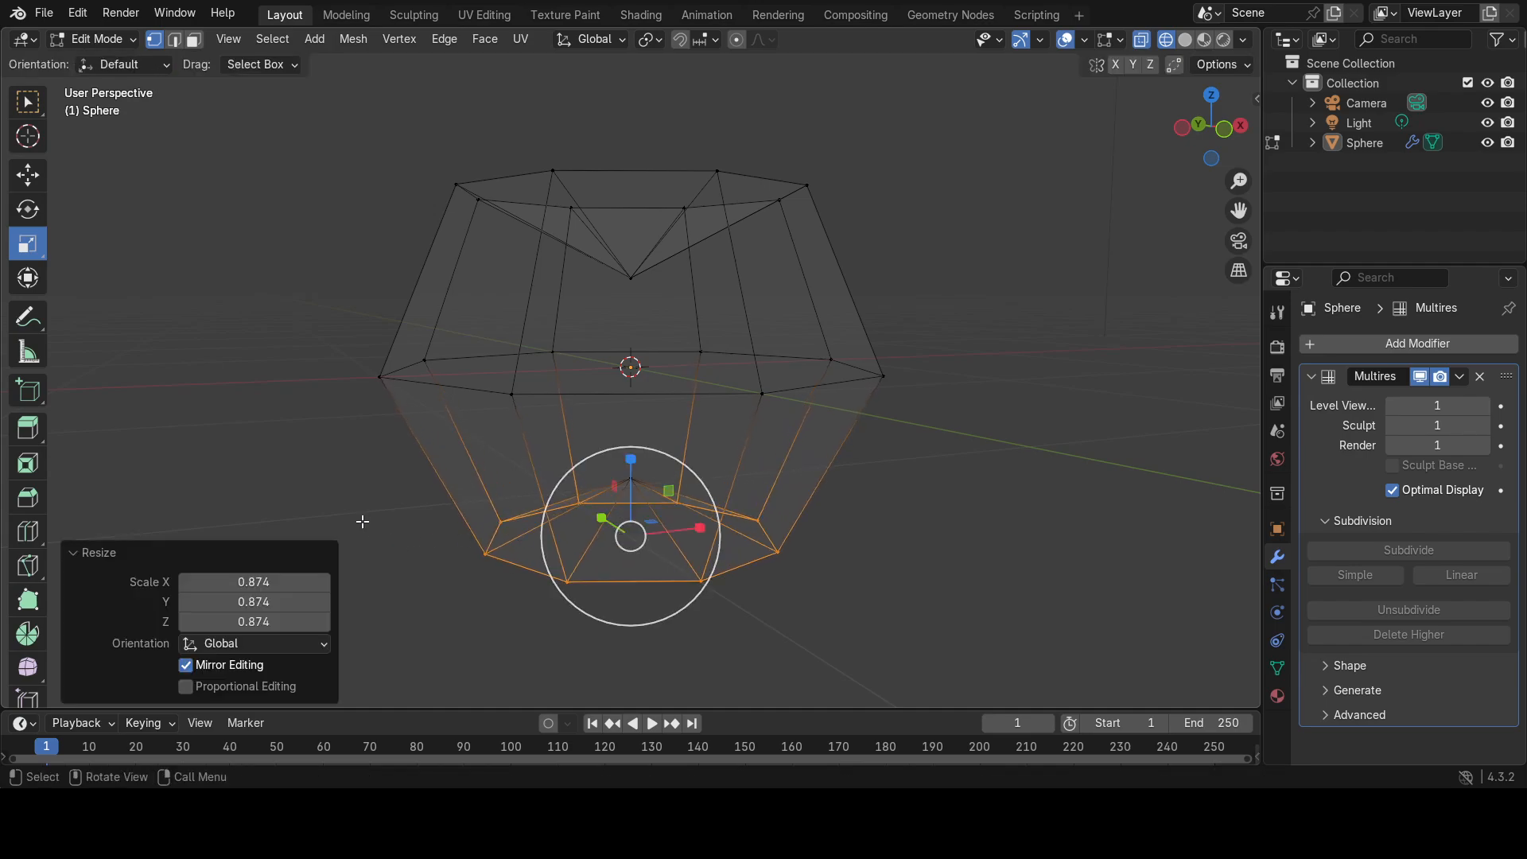
click(320, 482)
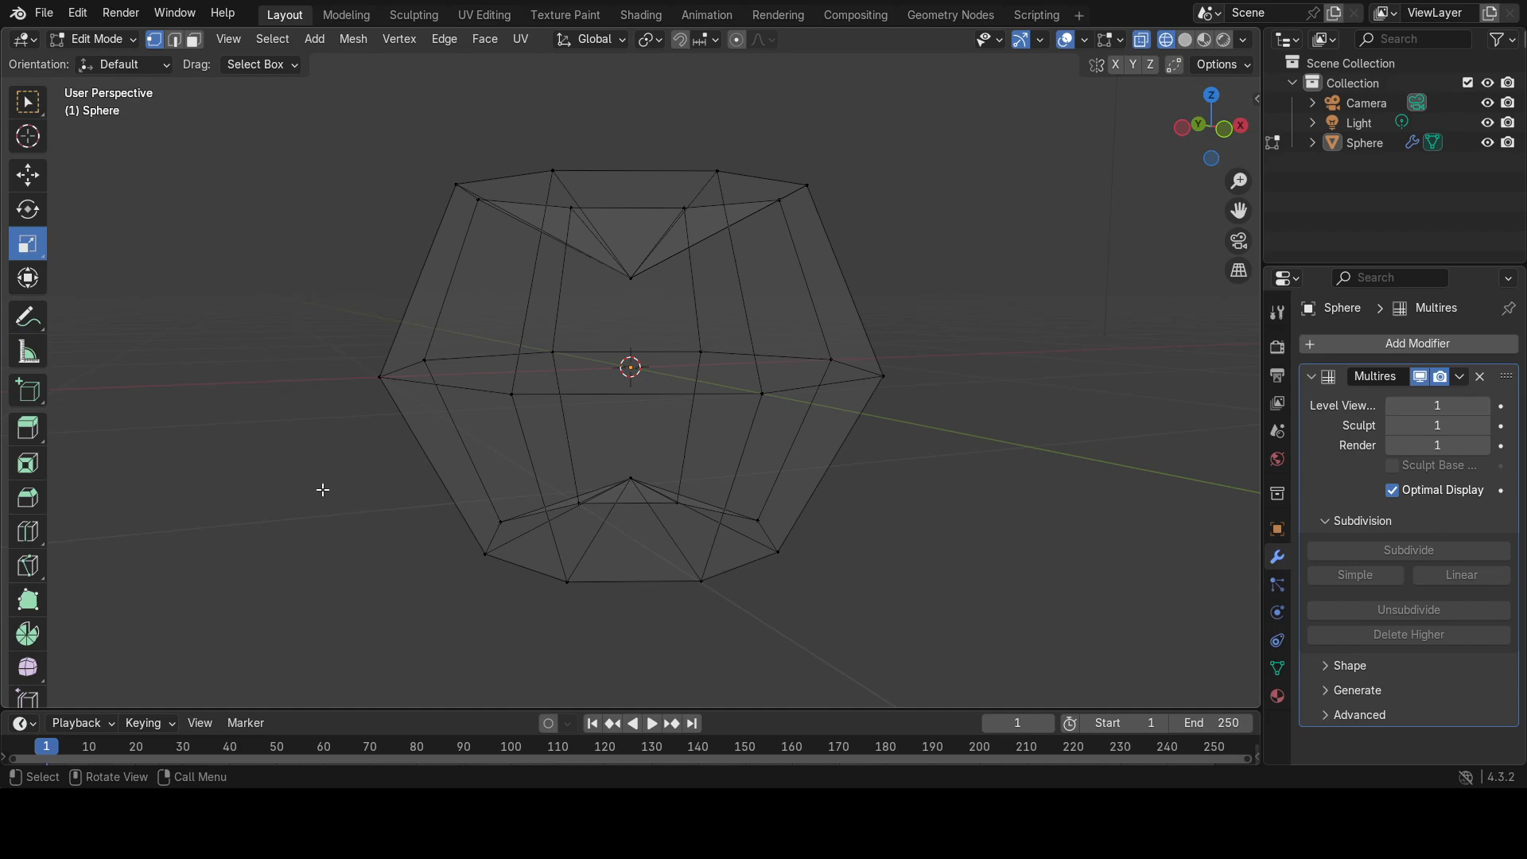
Check the subdivided shape in Object Mode, then return to Edit Mode with solid shading.
key(Tab)
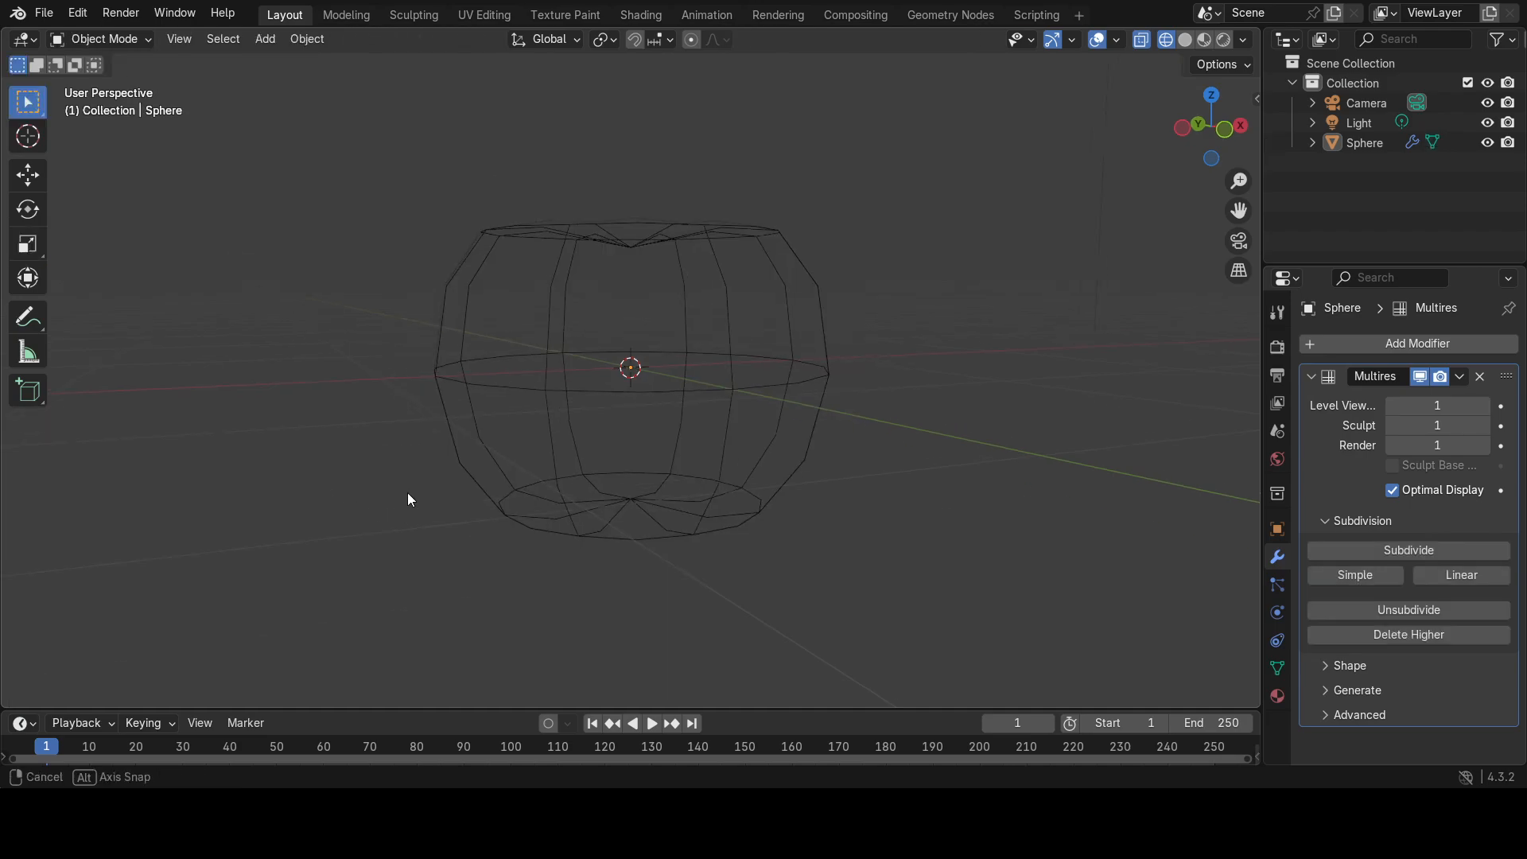
middle_drag(409, 501, 528, 488)
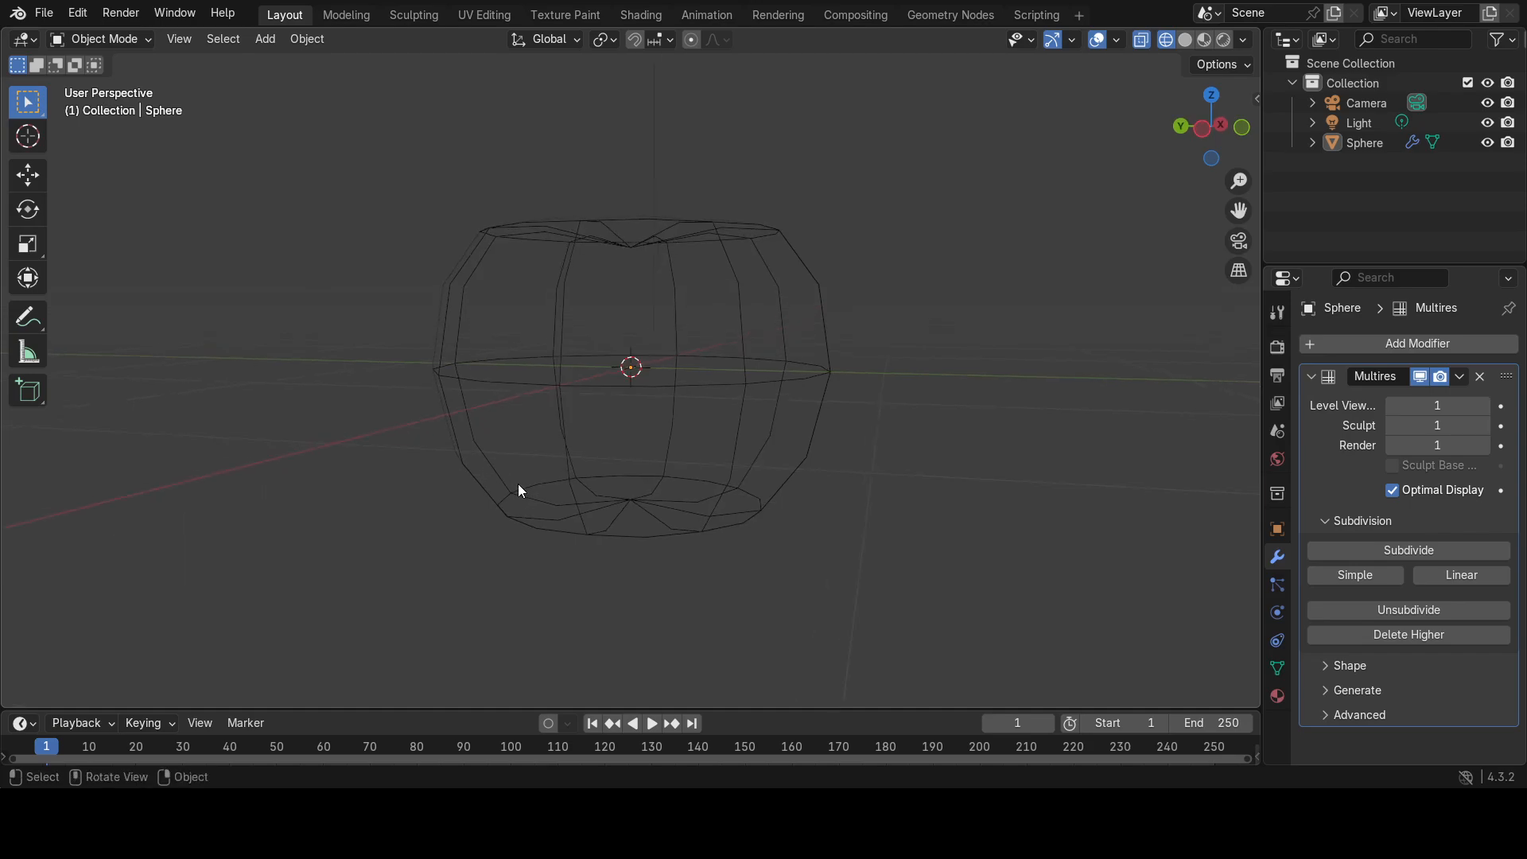
key(Tab)
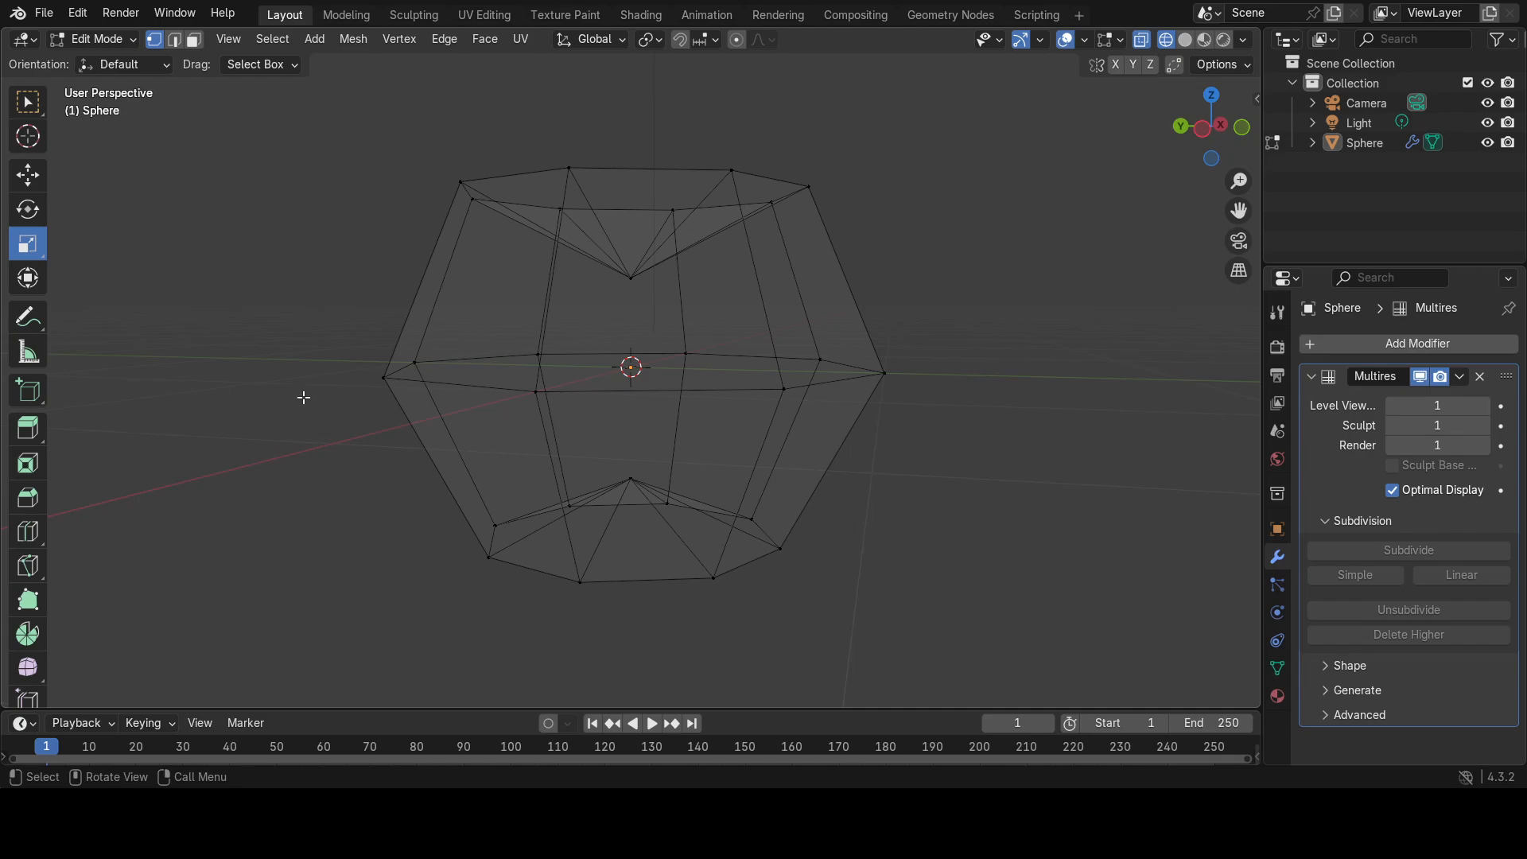
key(z)
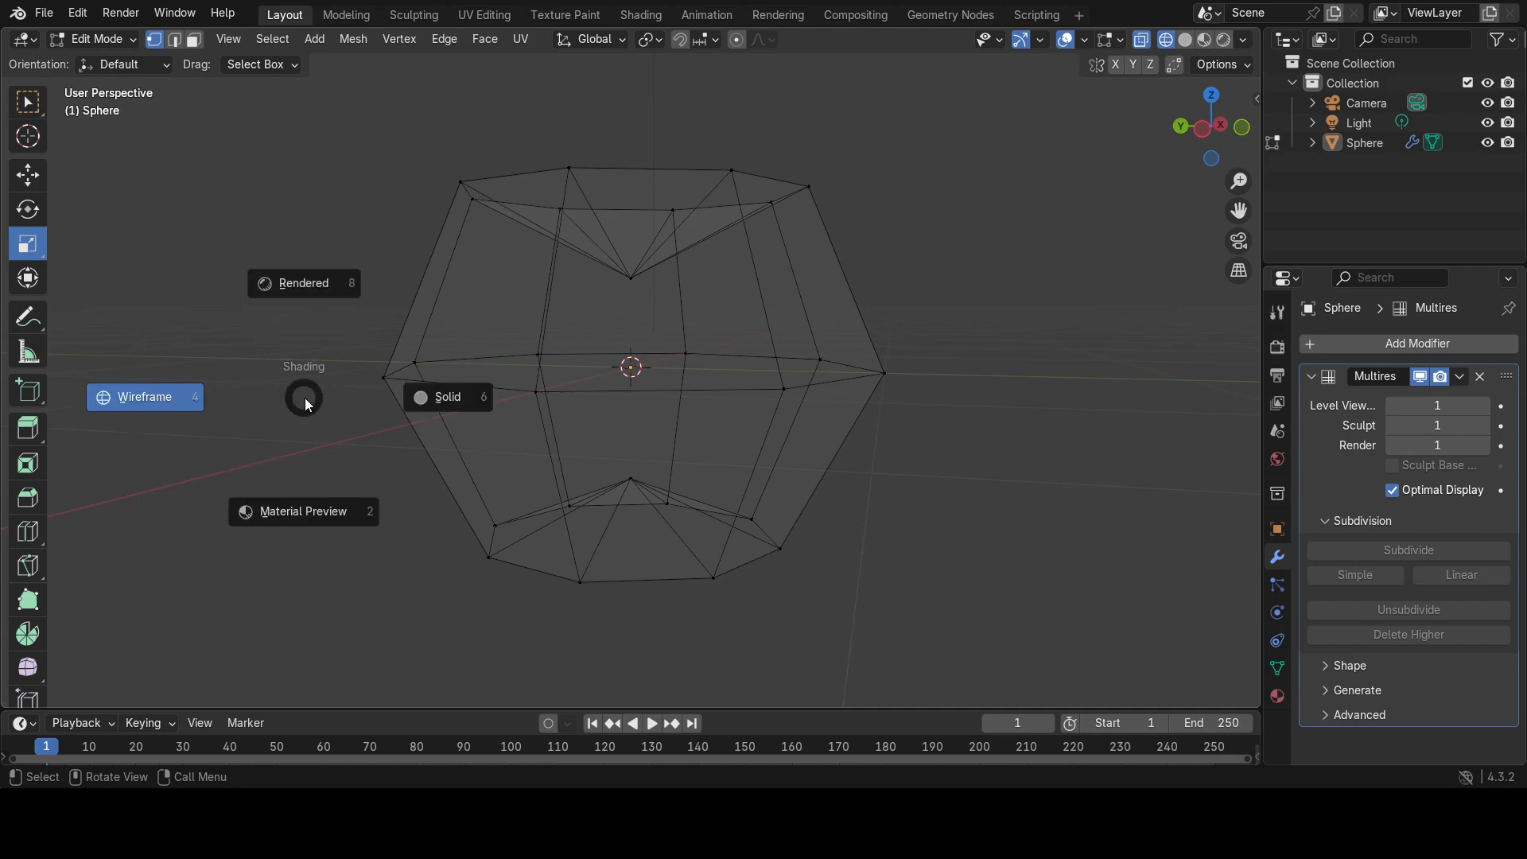
click(429, 397)
middle_drag(444, 529, 461, 492)
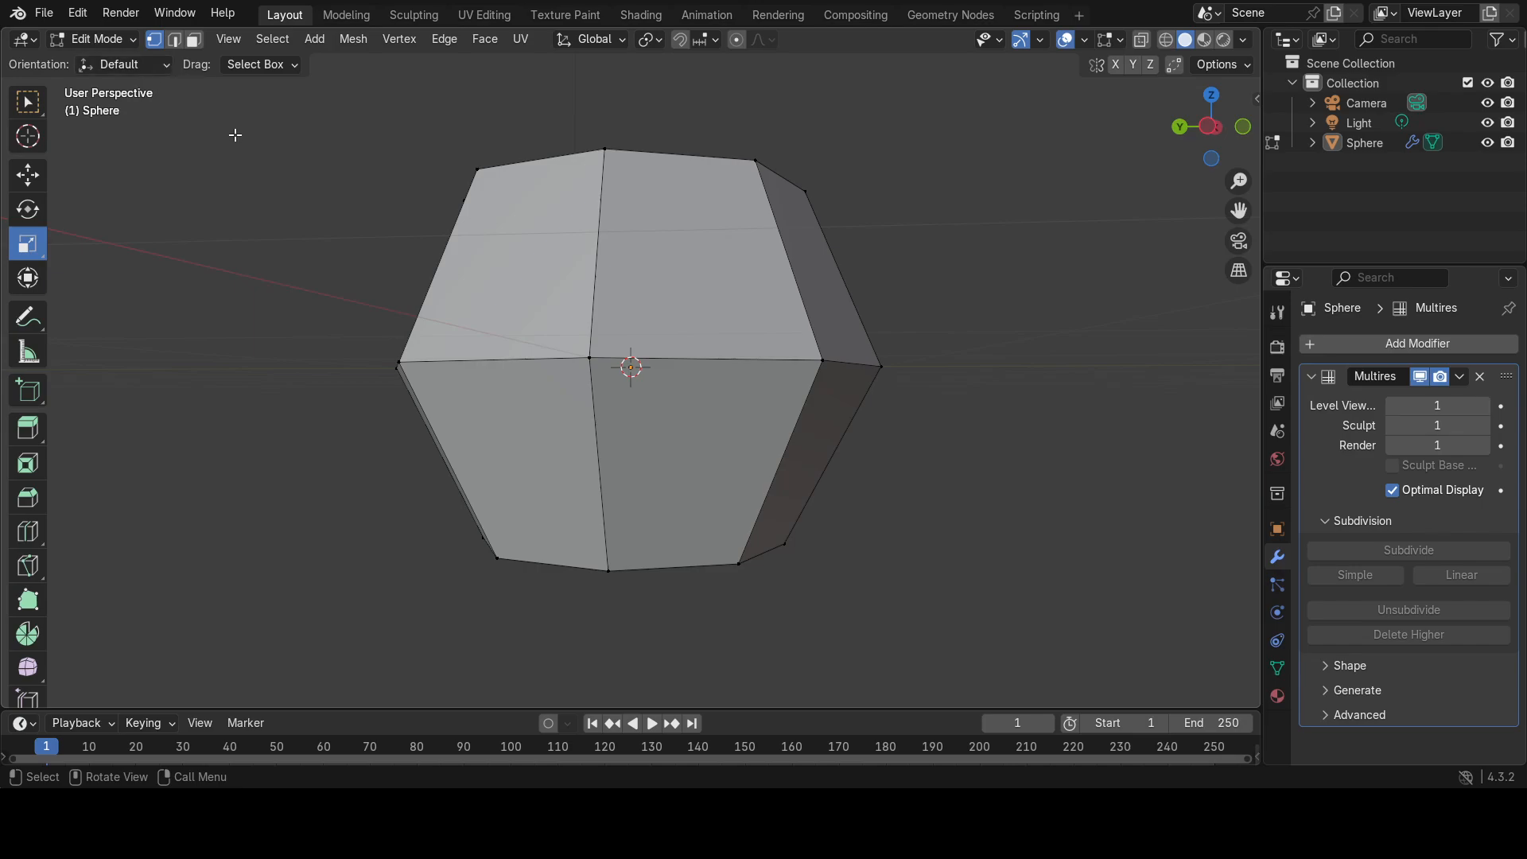
In edge select mode, add one centred horizontal loop cut between the equator and the base ring, then deselect it.
key(2)
click(444, 40)
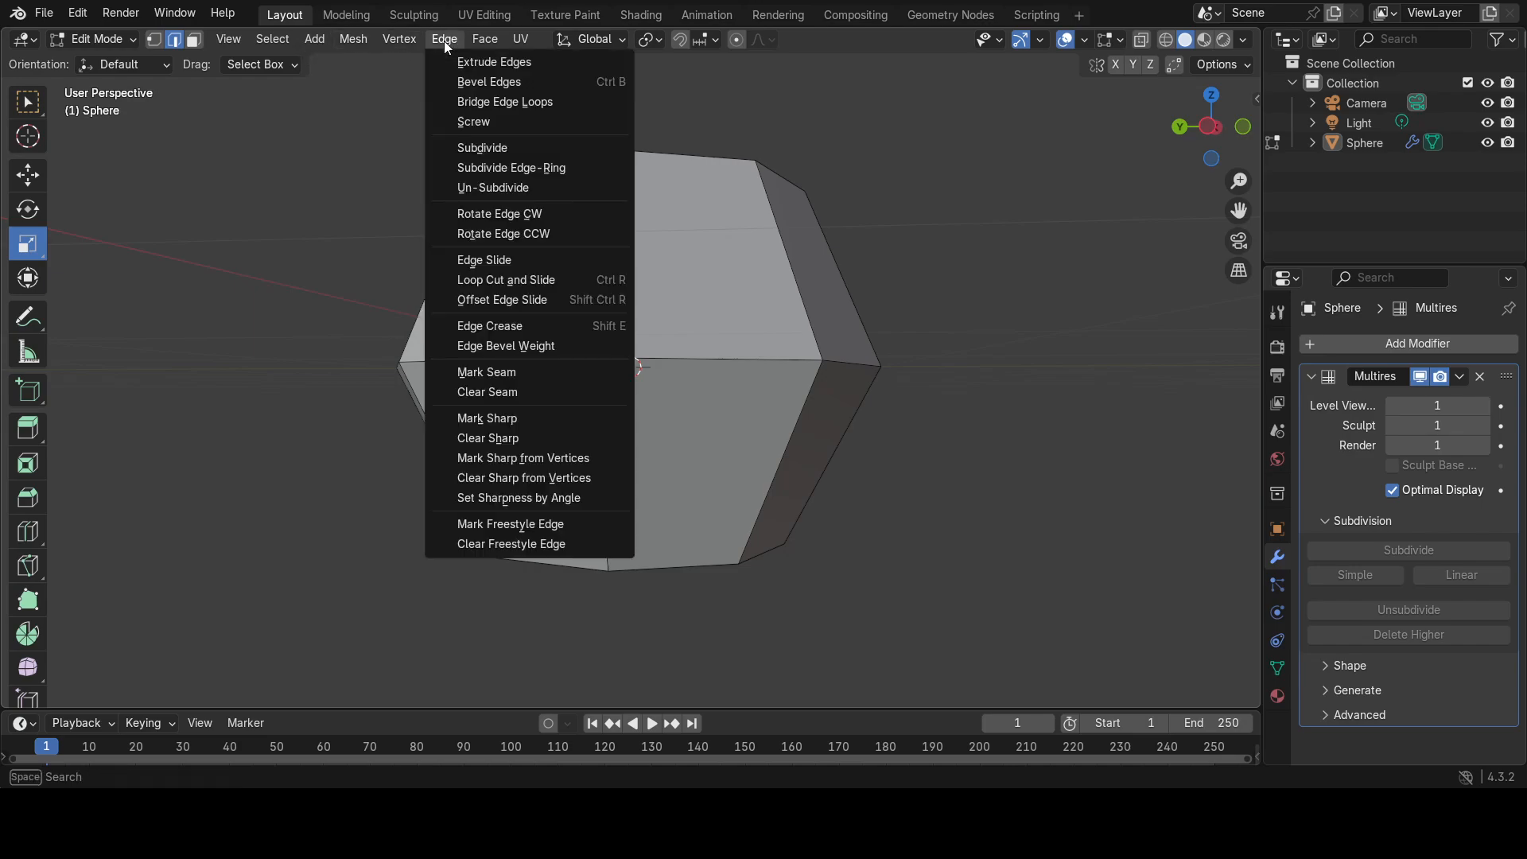
click(507, 285)
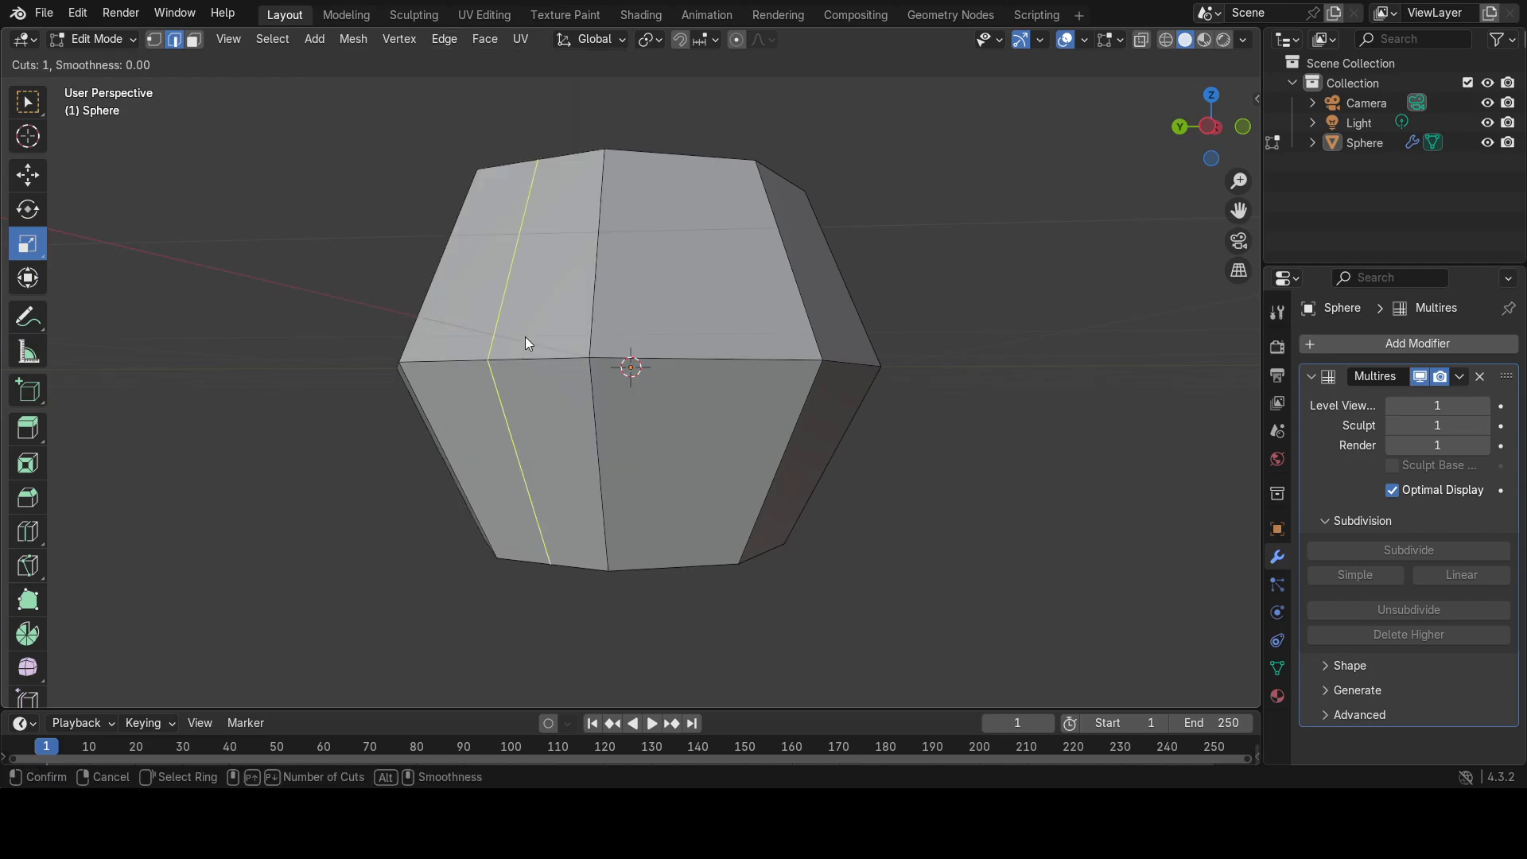
click(609, 449)
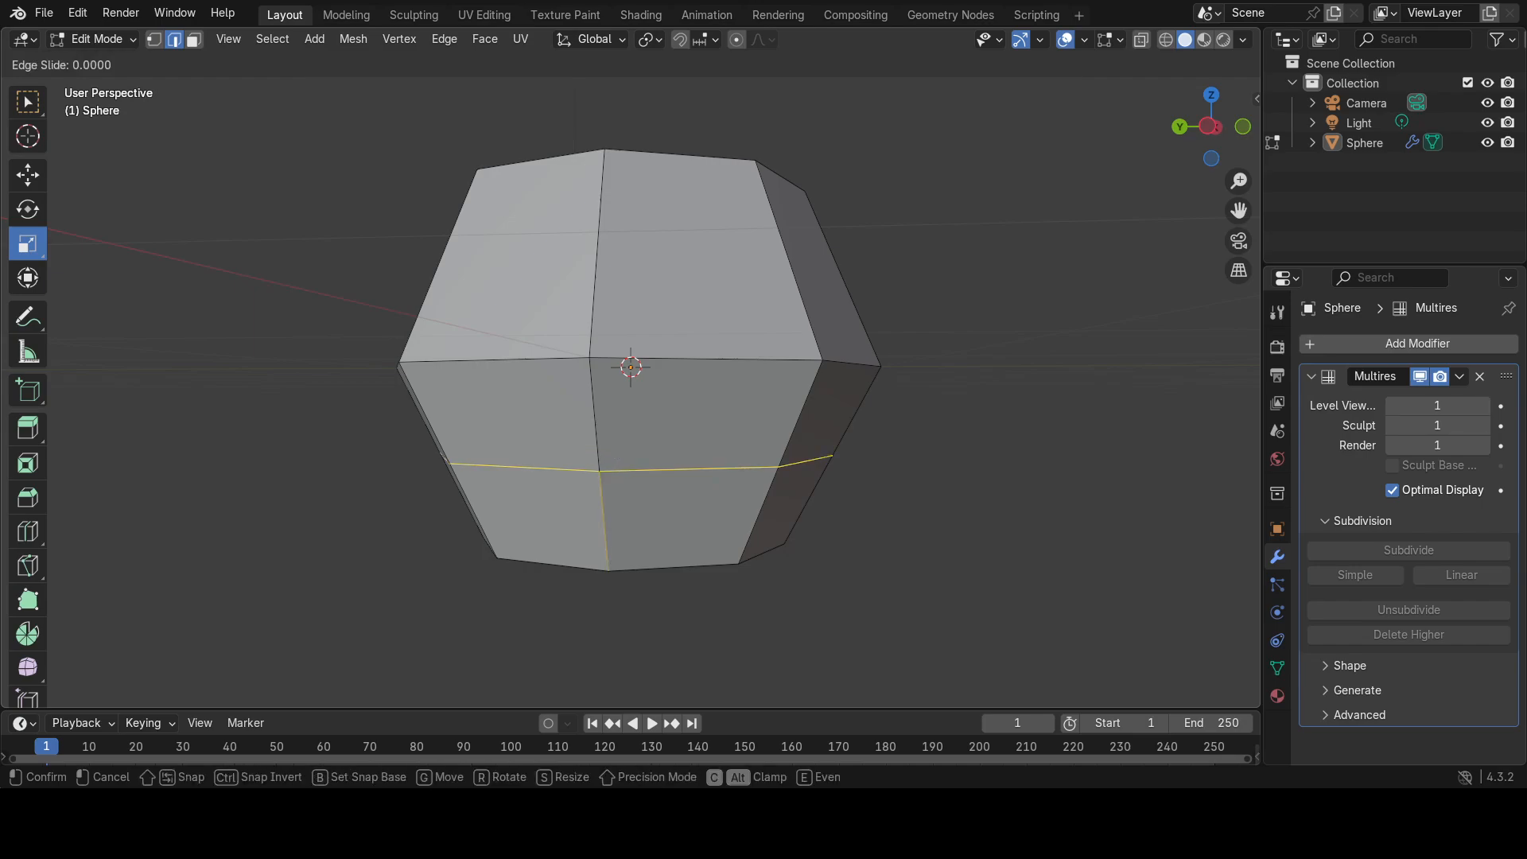
right_click(609, 447)
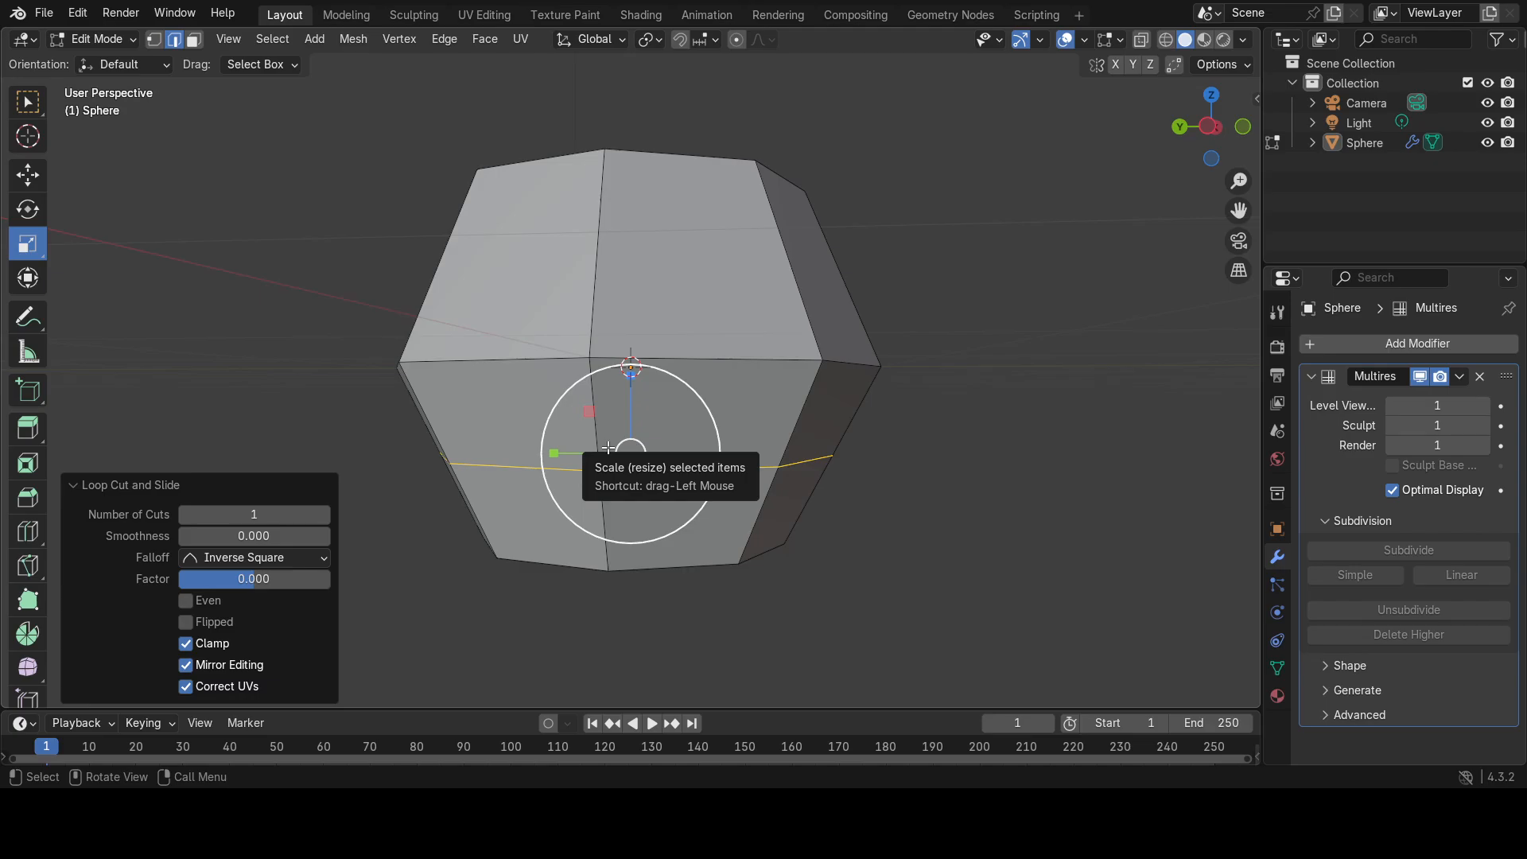
click(249, 366)
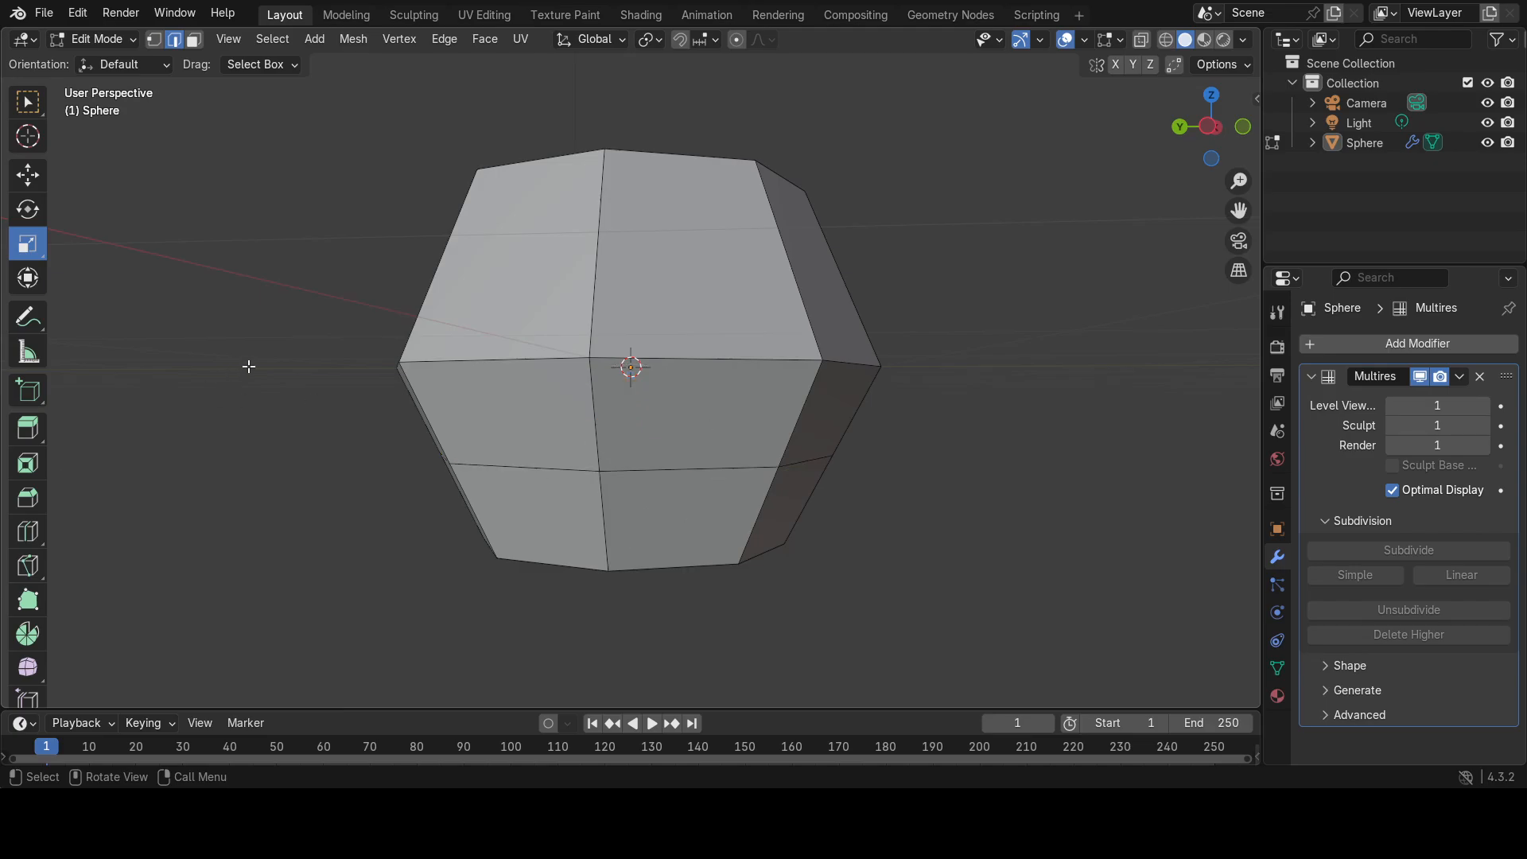
Select the new horizontal edge loop between the equator and the base ring and scale it uniformly to about 0.991.
key(w)
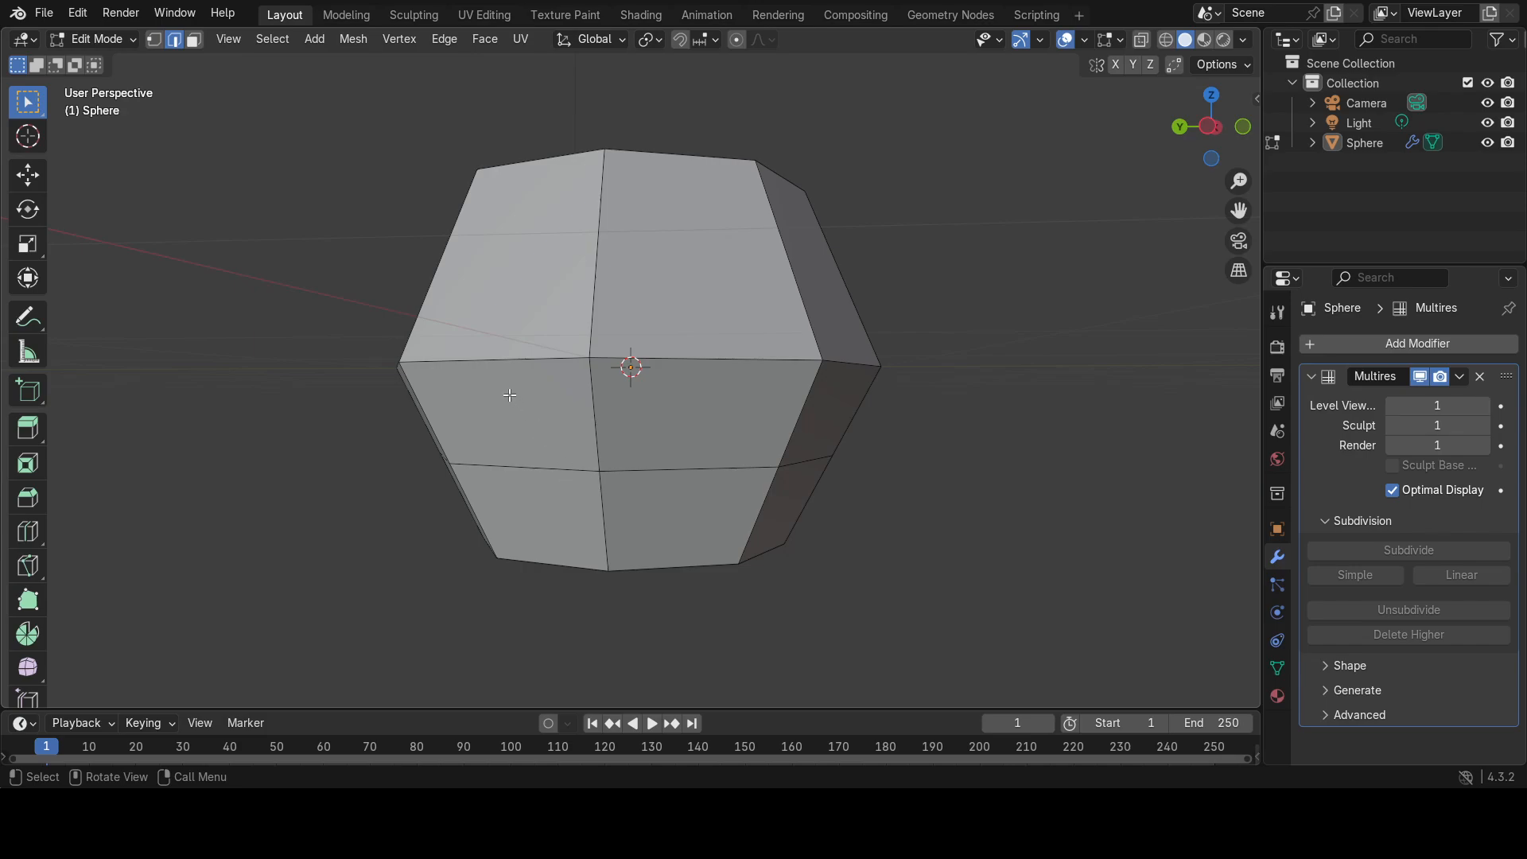
alt+click(532, 468)
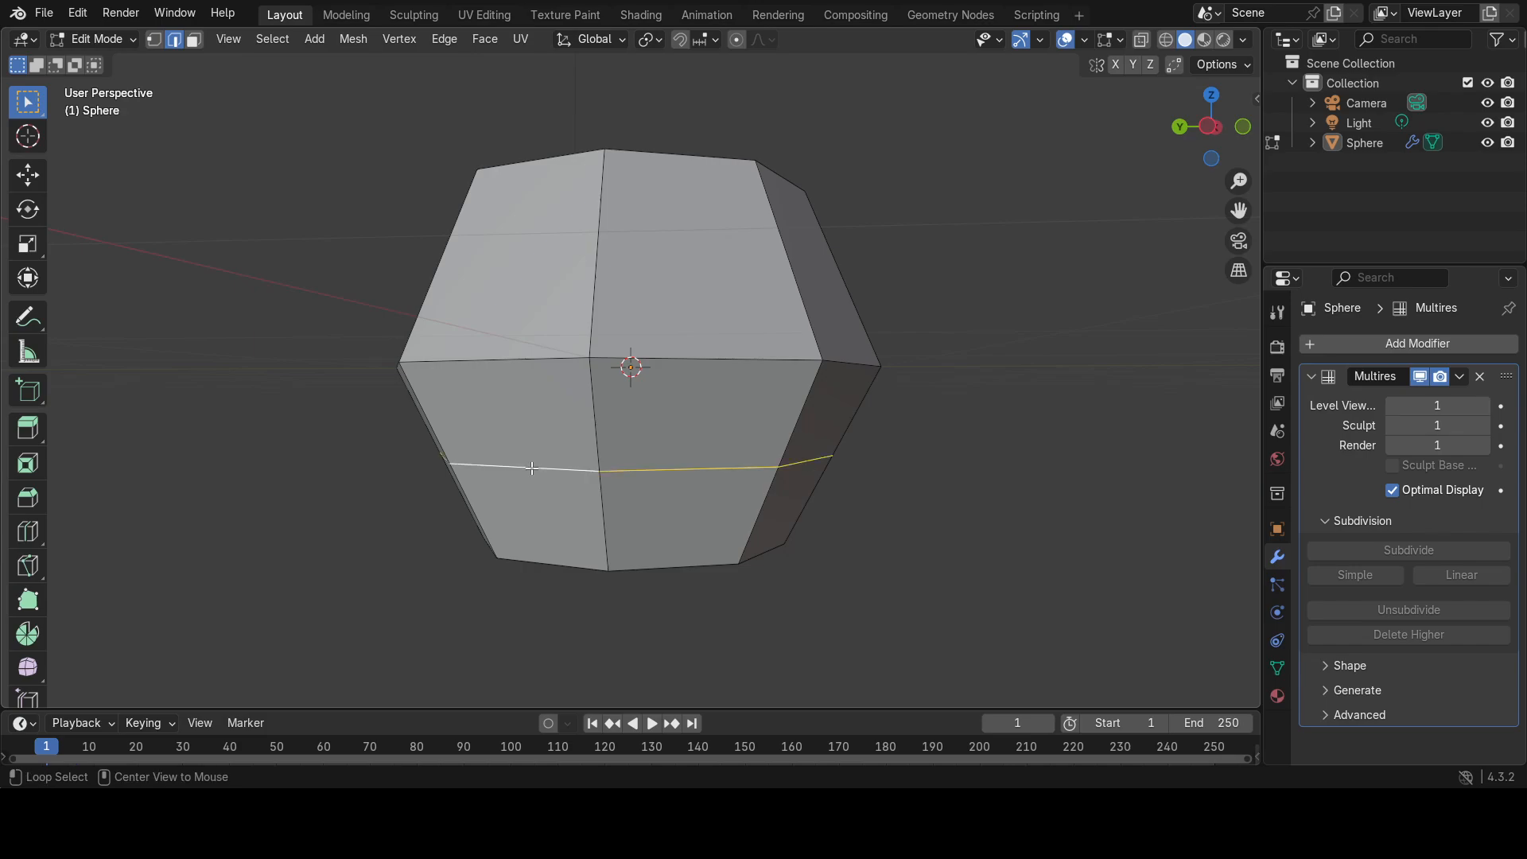
middle_drag(405, 504, 112, 273)
click(26, 246)
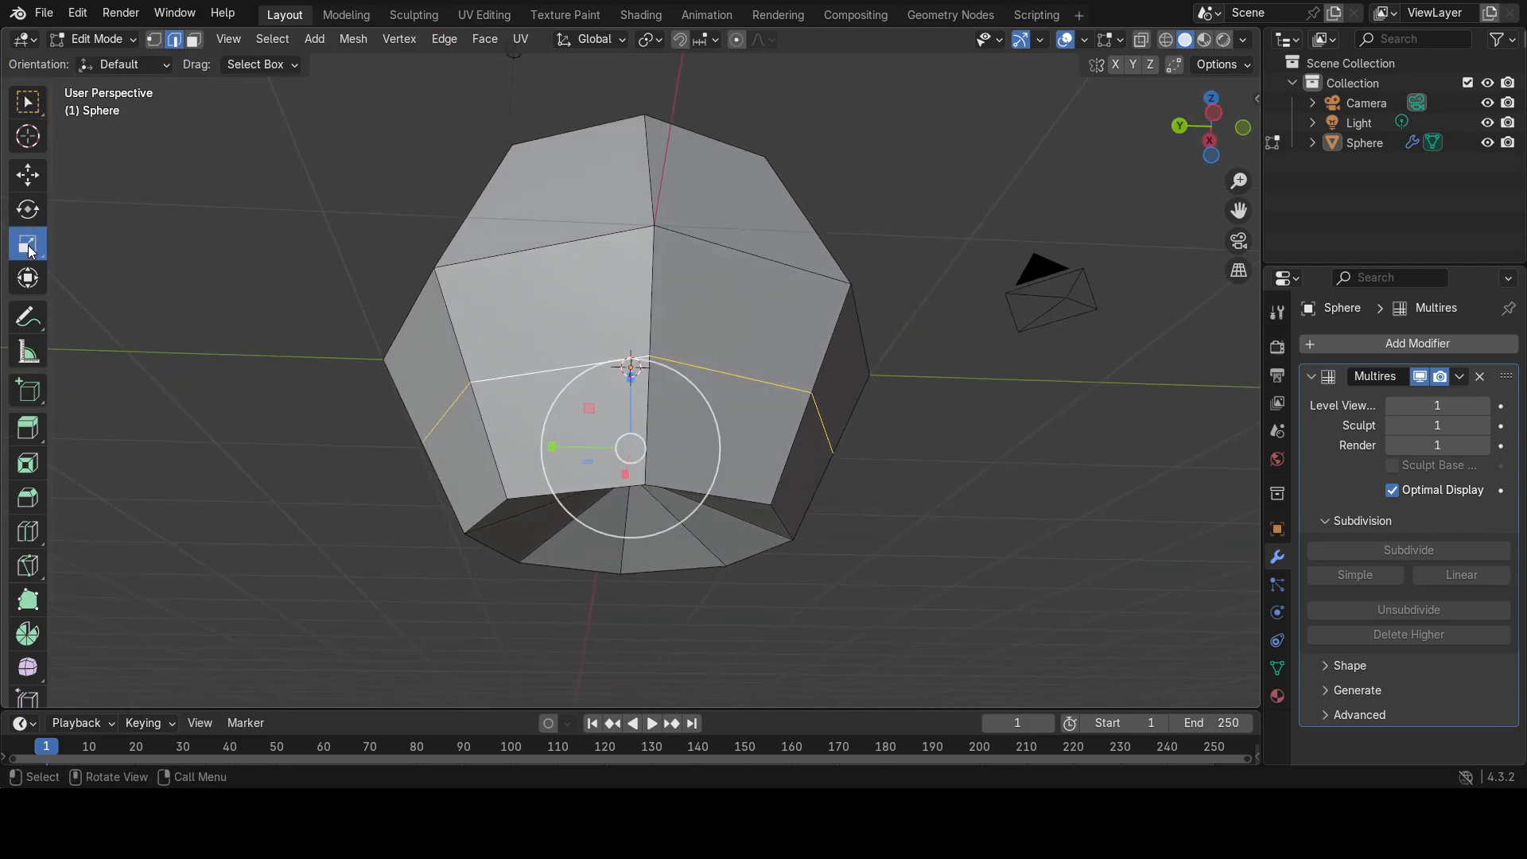
middle_drag(290, 429, 347, 467)
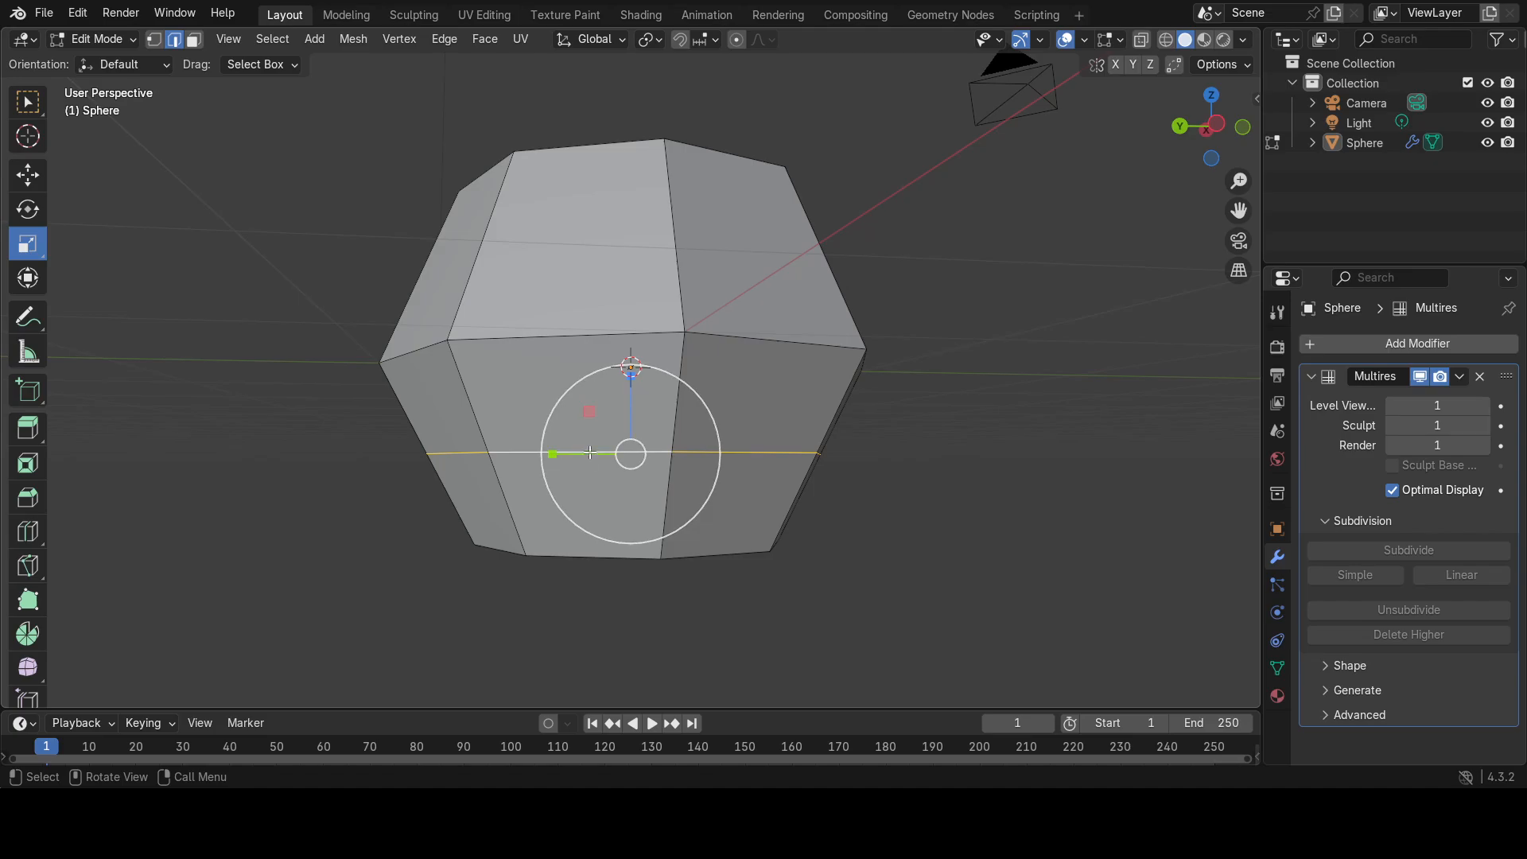
drag(620, 447, 628, 451)
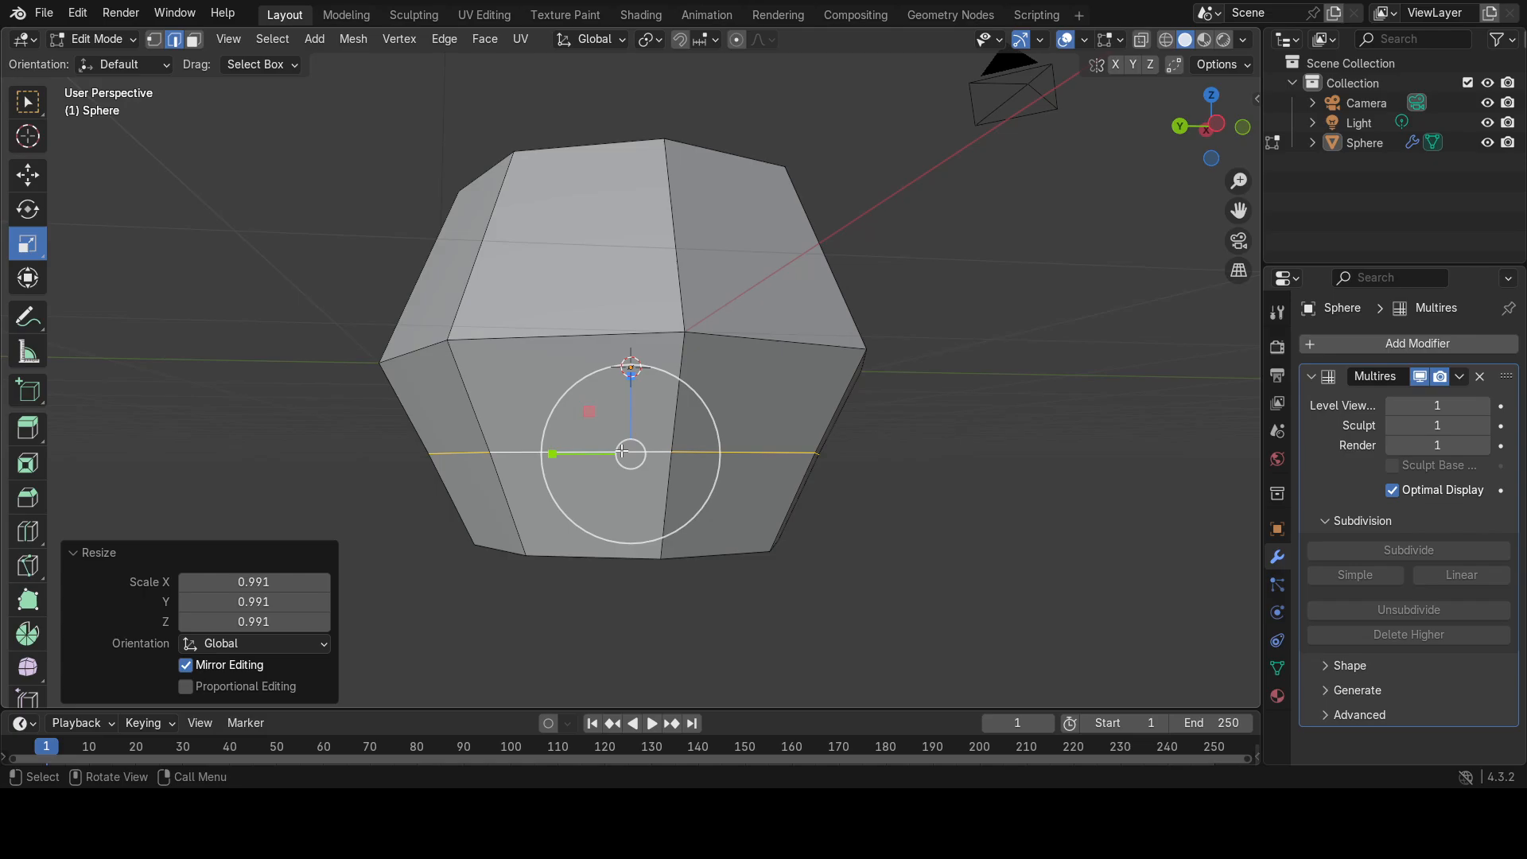
Select the equator edge loop and move it up about 0.122 m along global Z.
alt+click(550, 337)
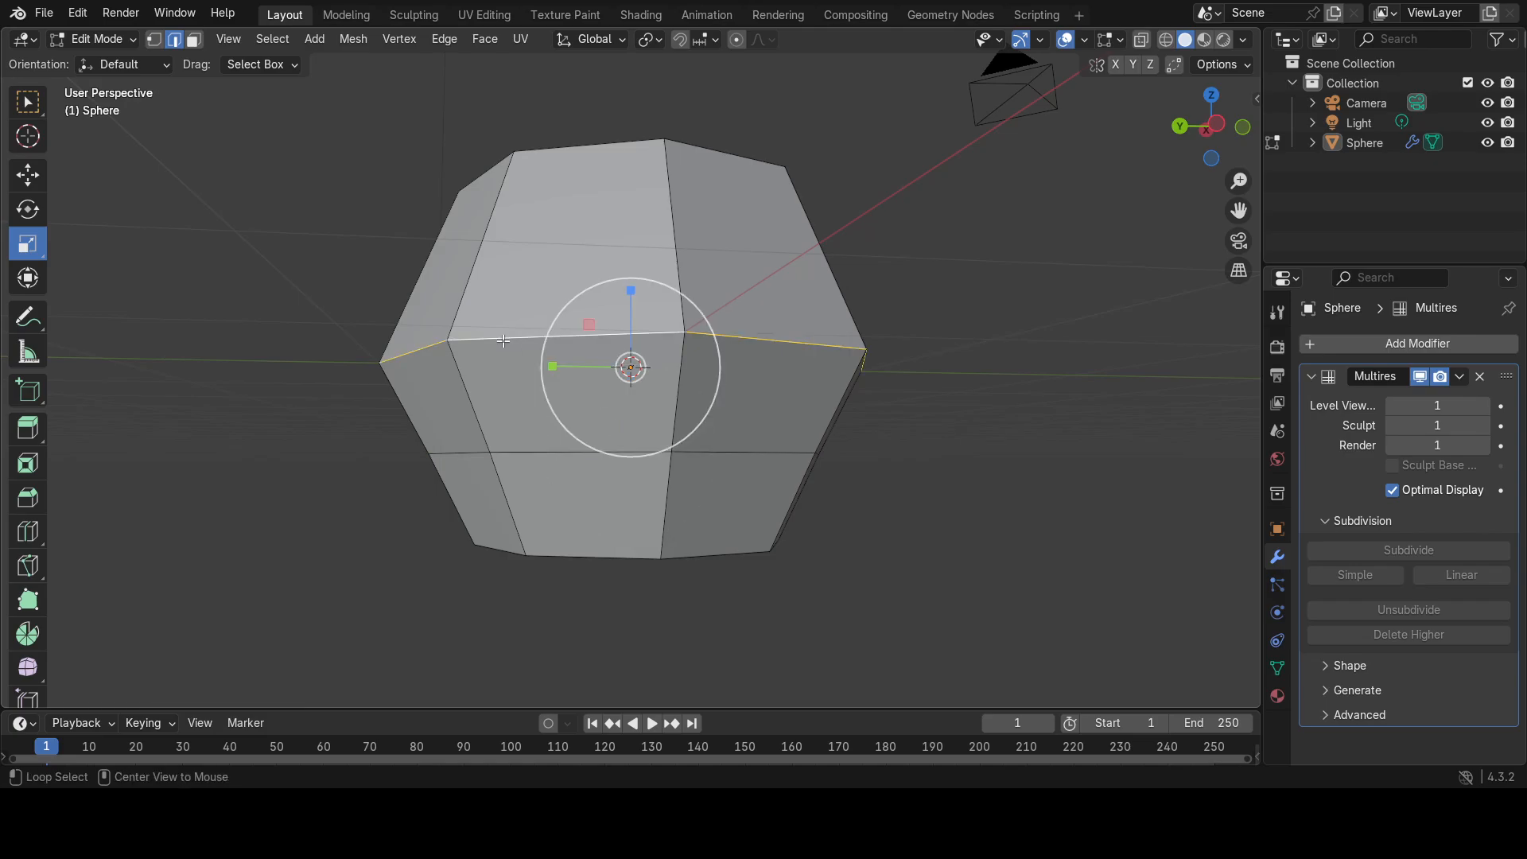
click(27, 175)
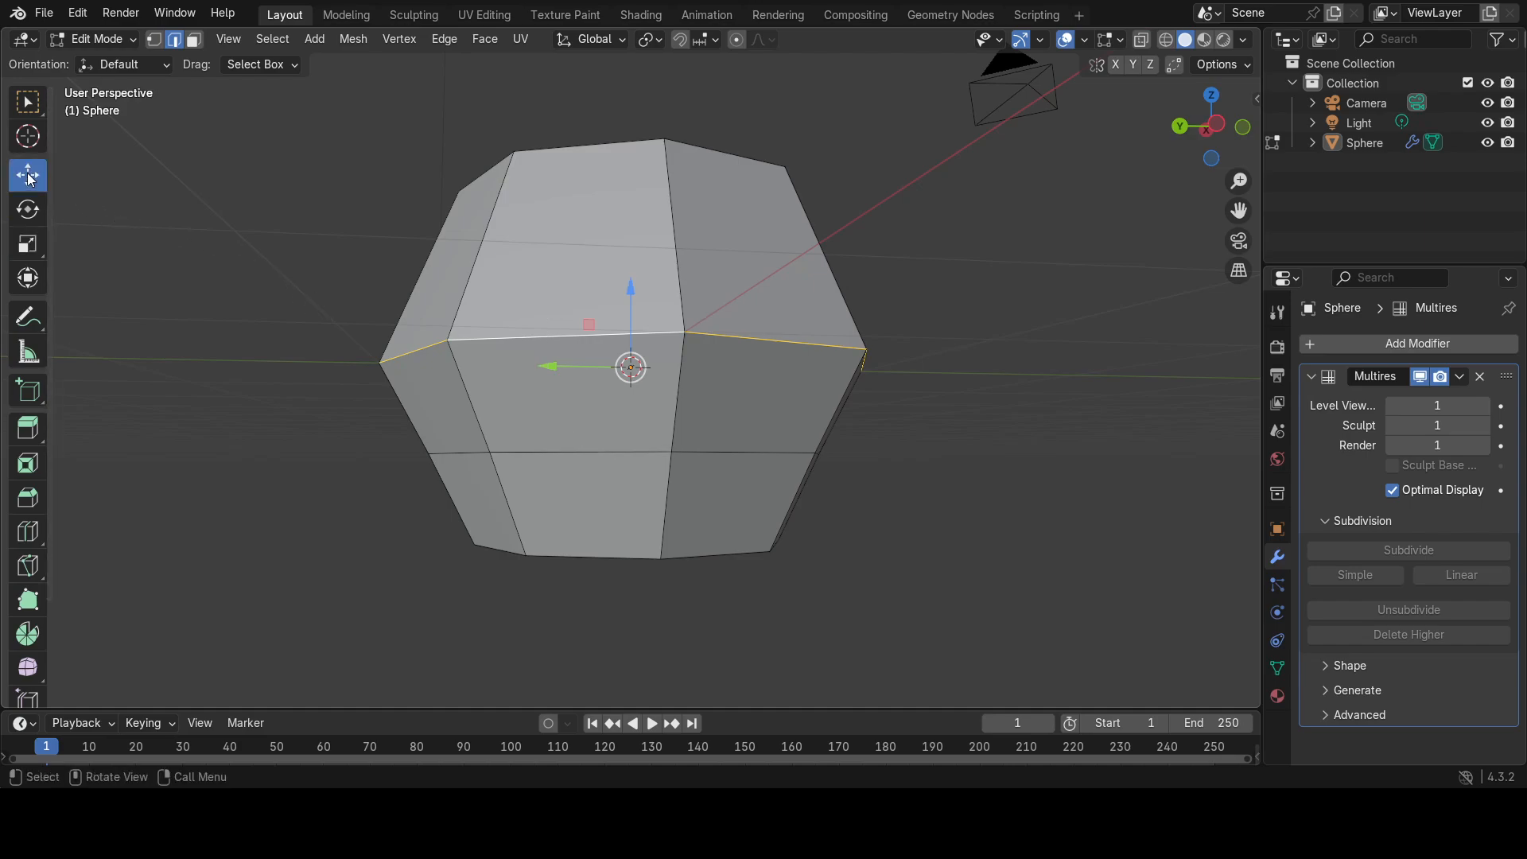
drag(630, 295, 633, 291)
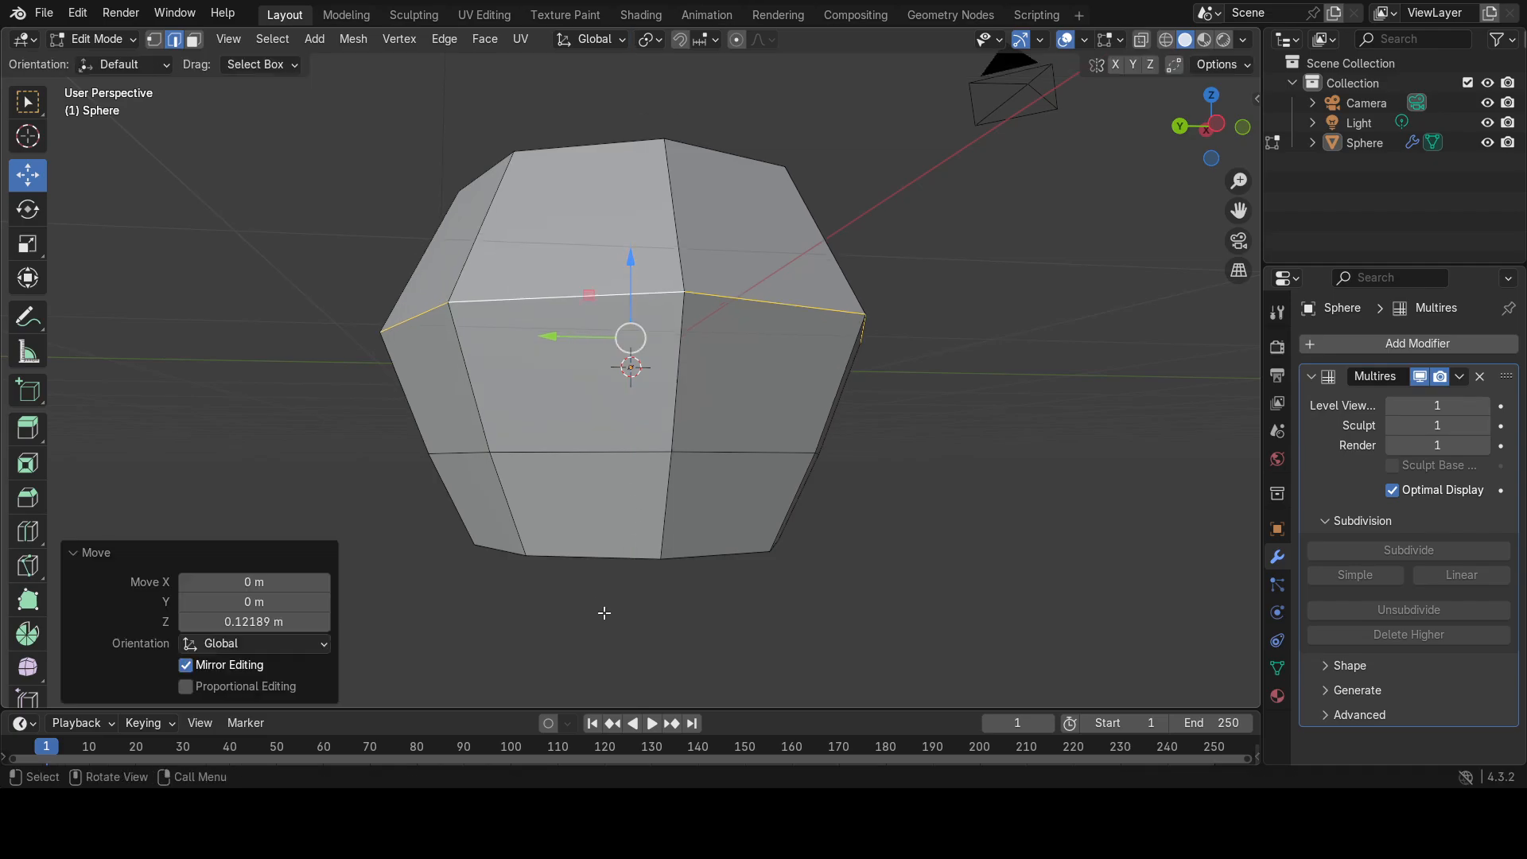
In vertex select mode, select four alternating vertices of the base ring and move them down about 0.345 m along global Z.
middle_drag(606, 617, 604, 531)
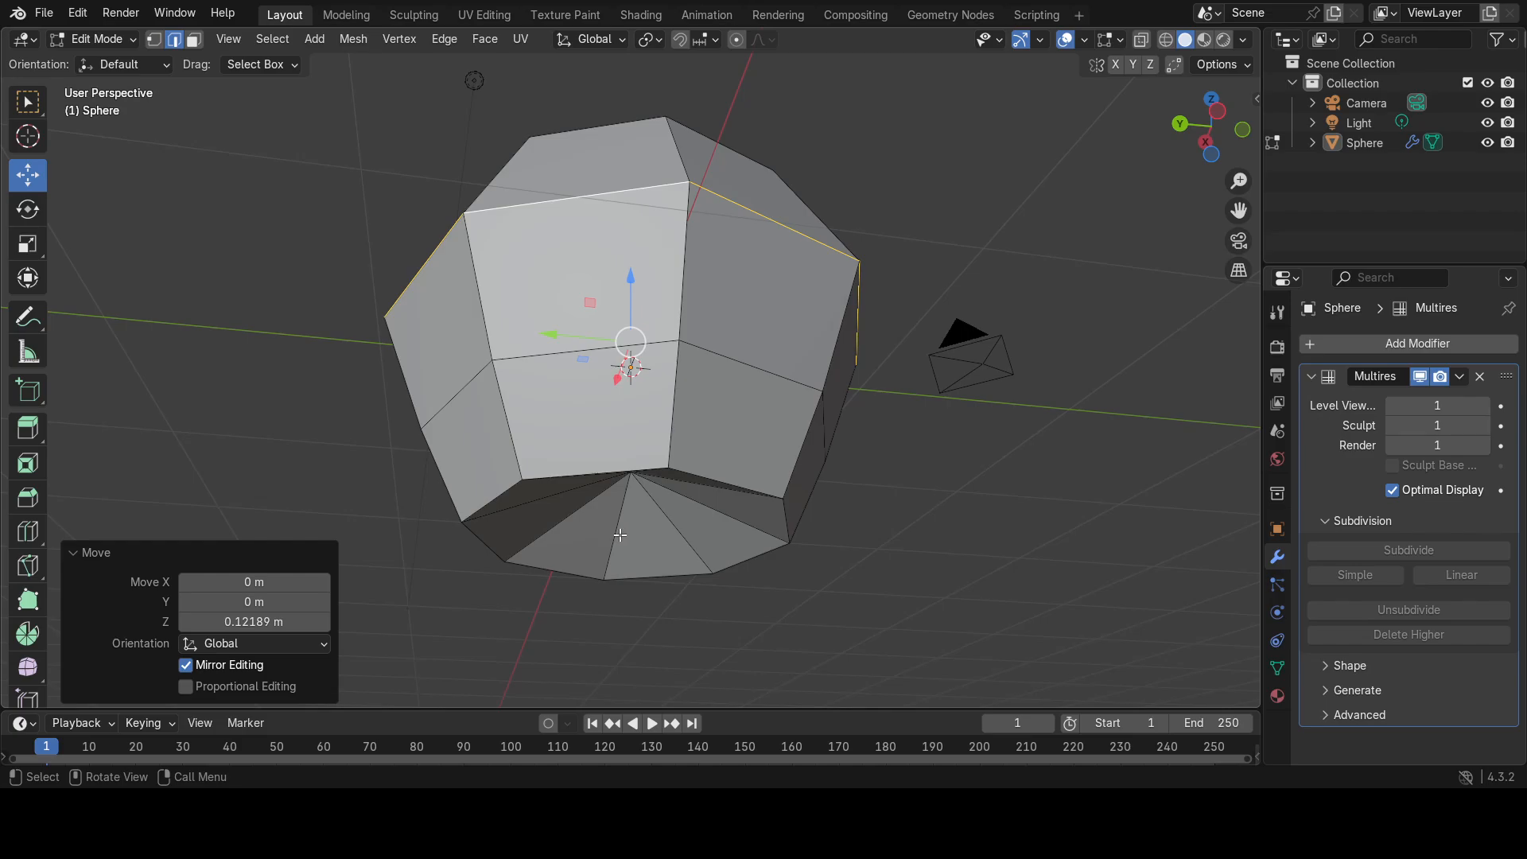
key(1)
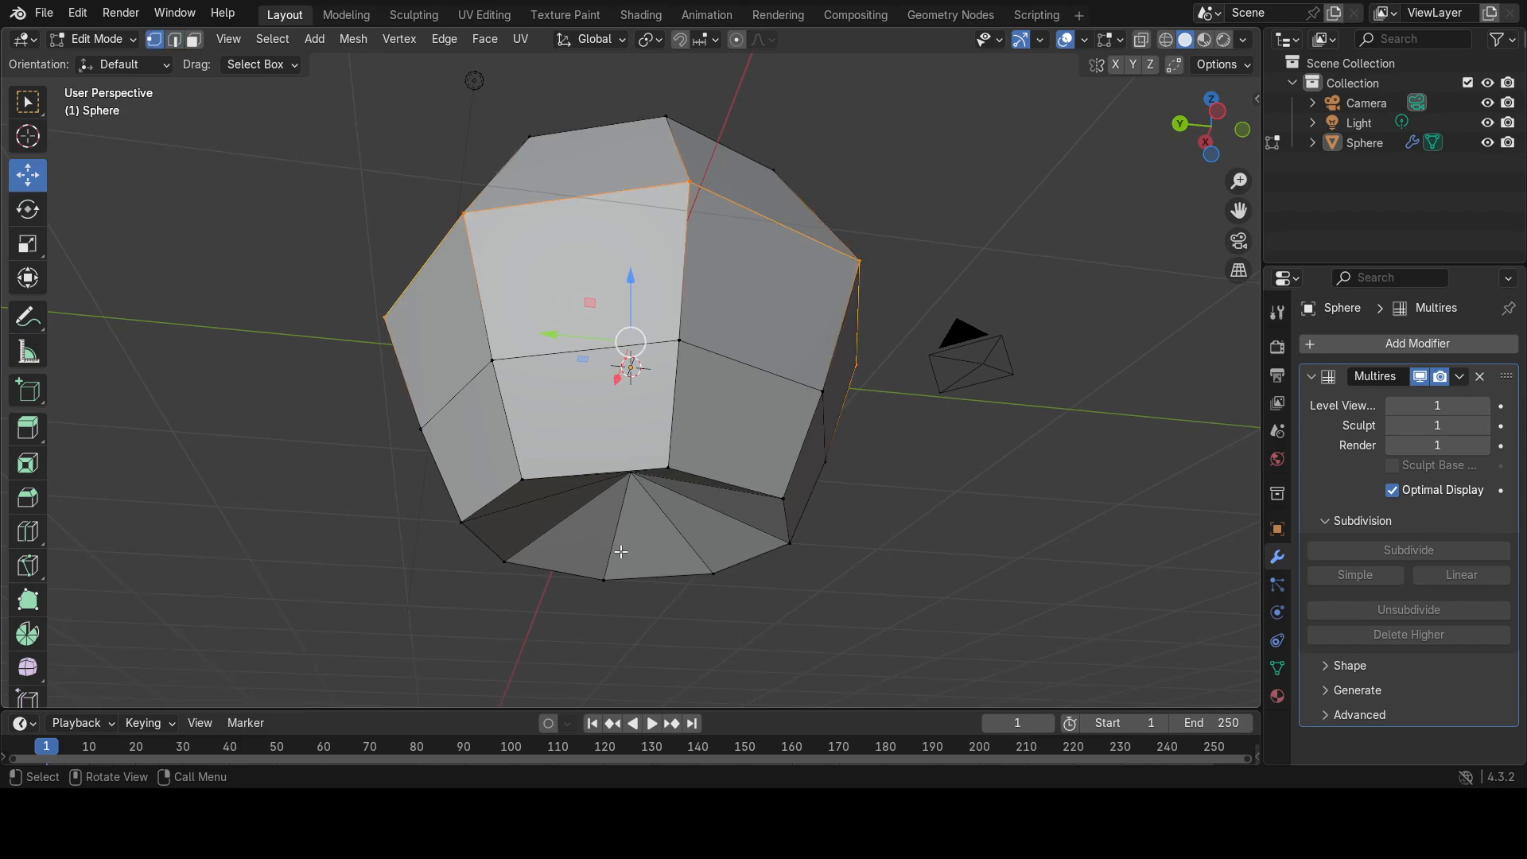
click(295, 532)
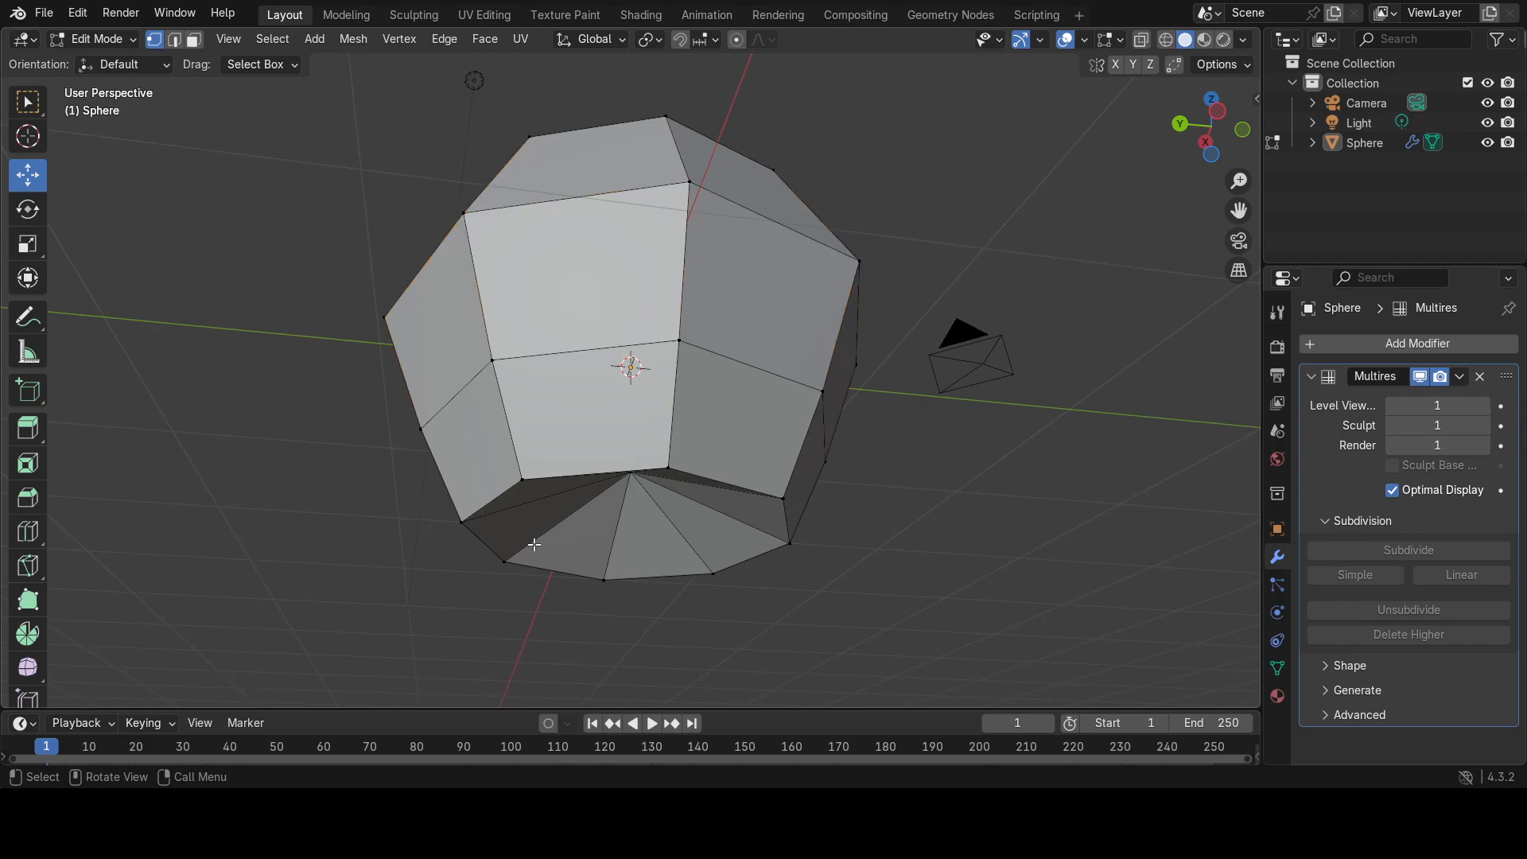
click(669, 466)
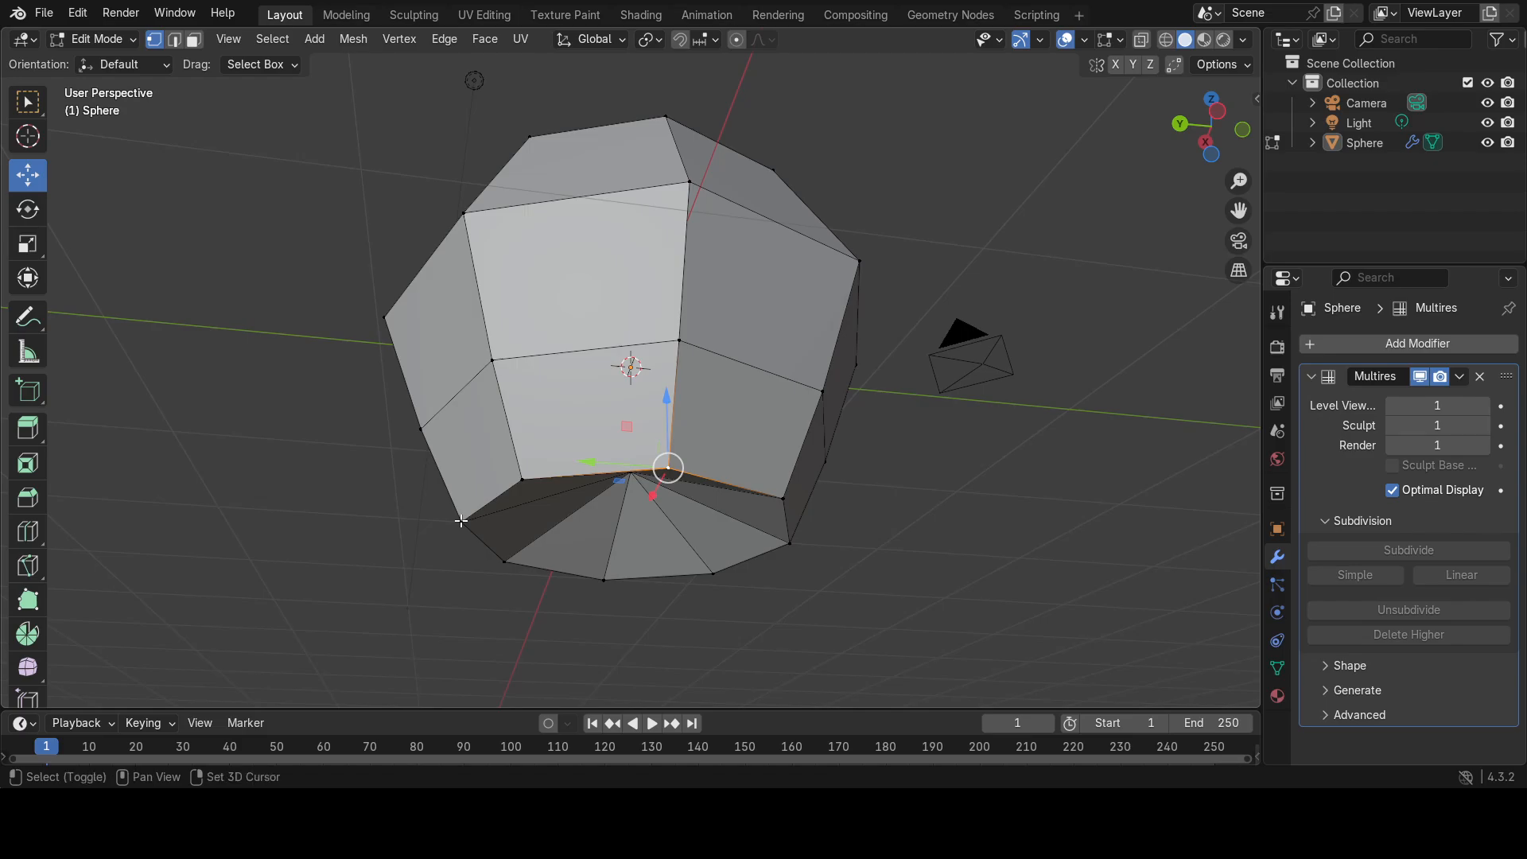
shift+click(461, 521)
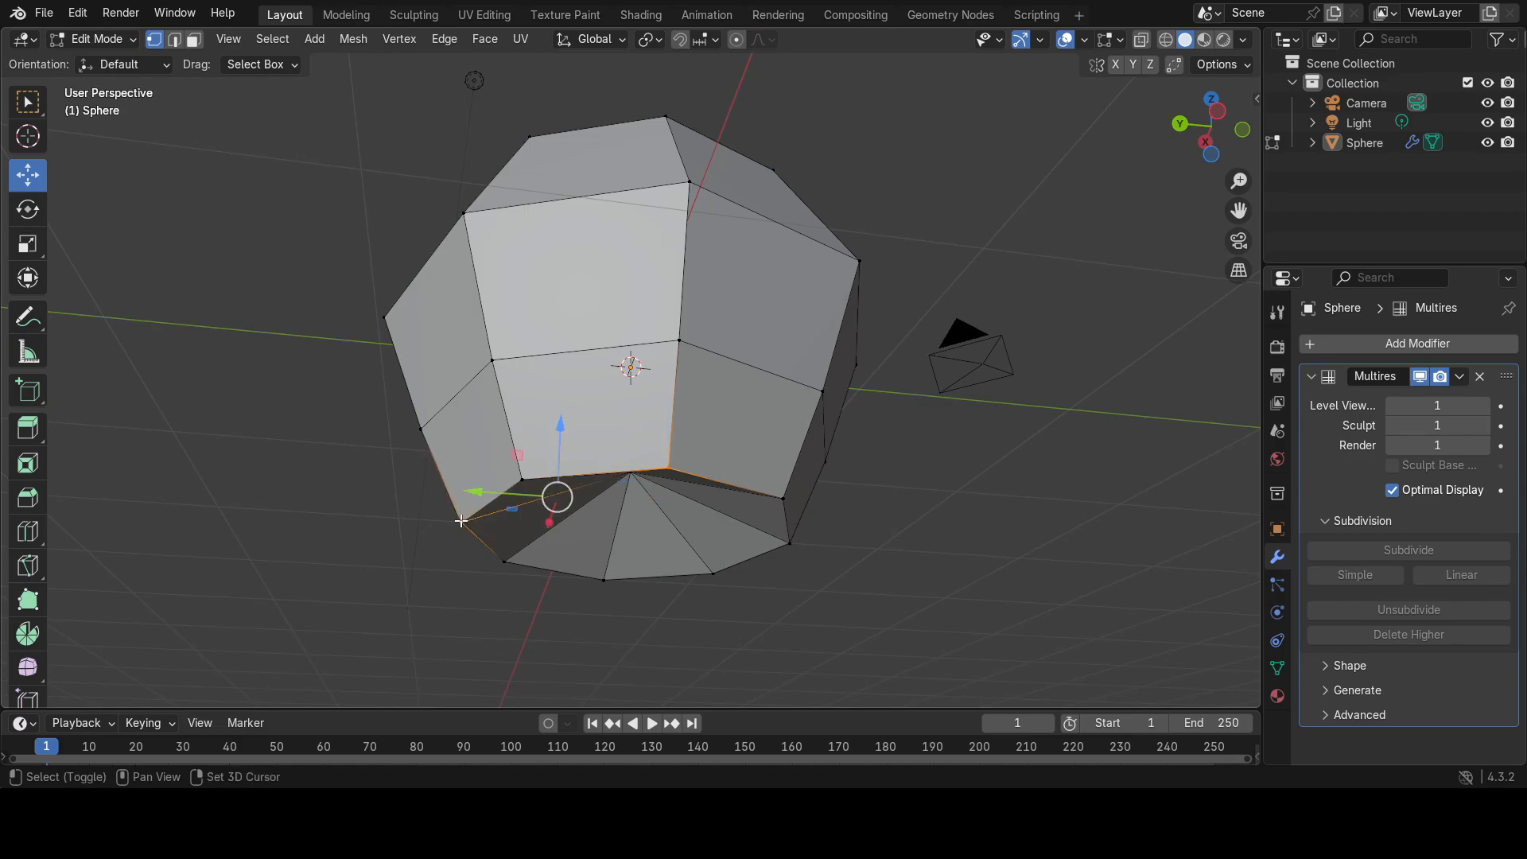
shift+click(605, 576)
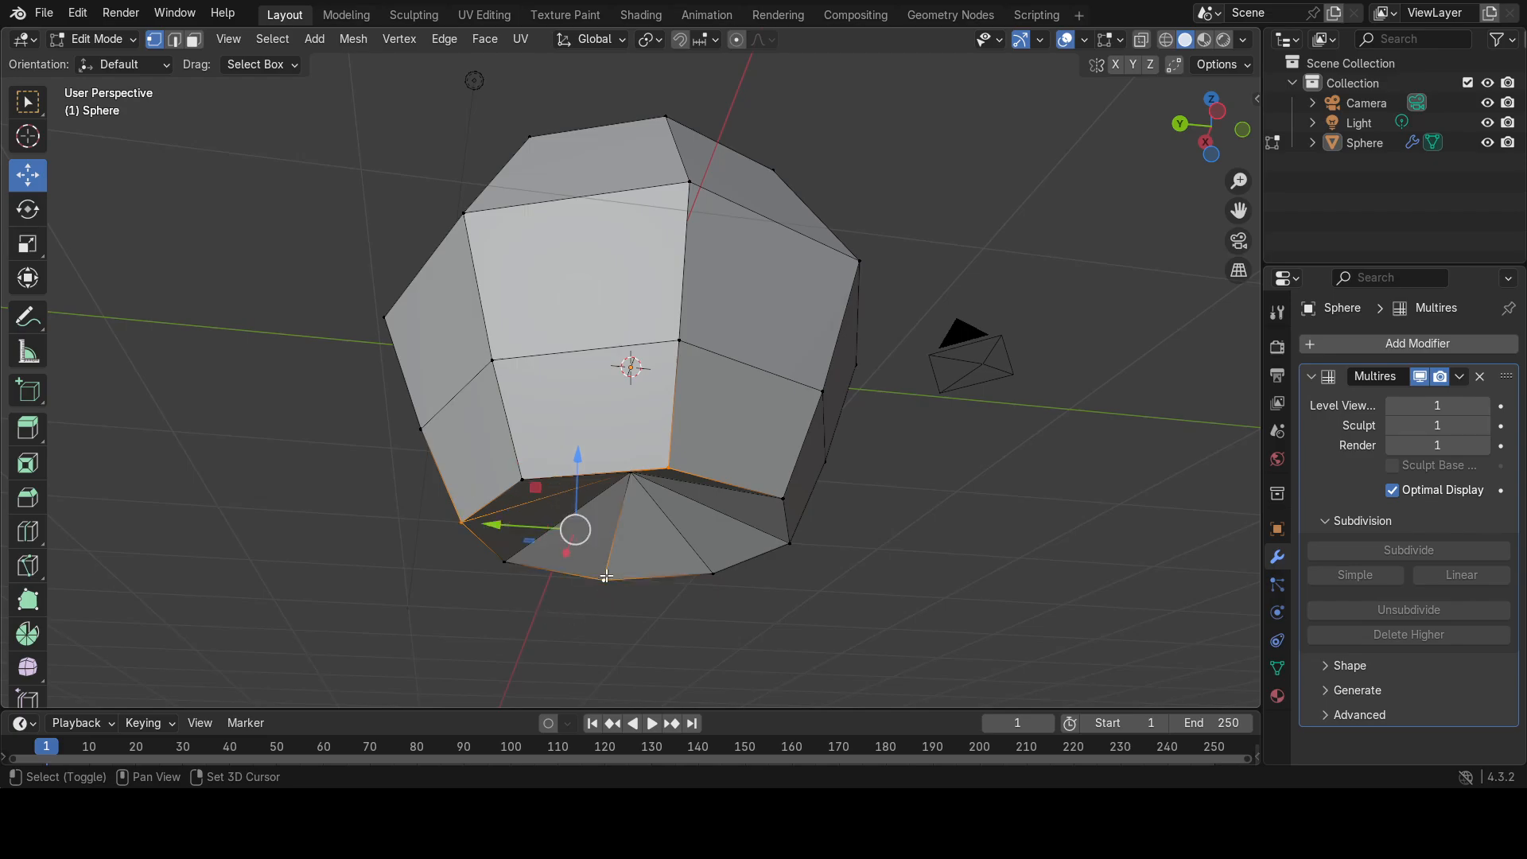
shift+click(789, 543)
drag(631, 467, 651, 570)
Select one vertex on the top rim and enable Proportional Editing with Smooth falloff.
middle_drag(319, 463, 443, 629)
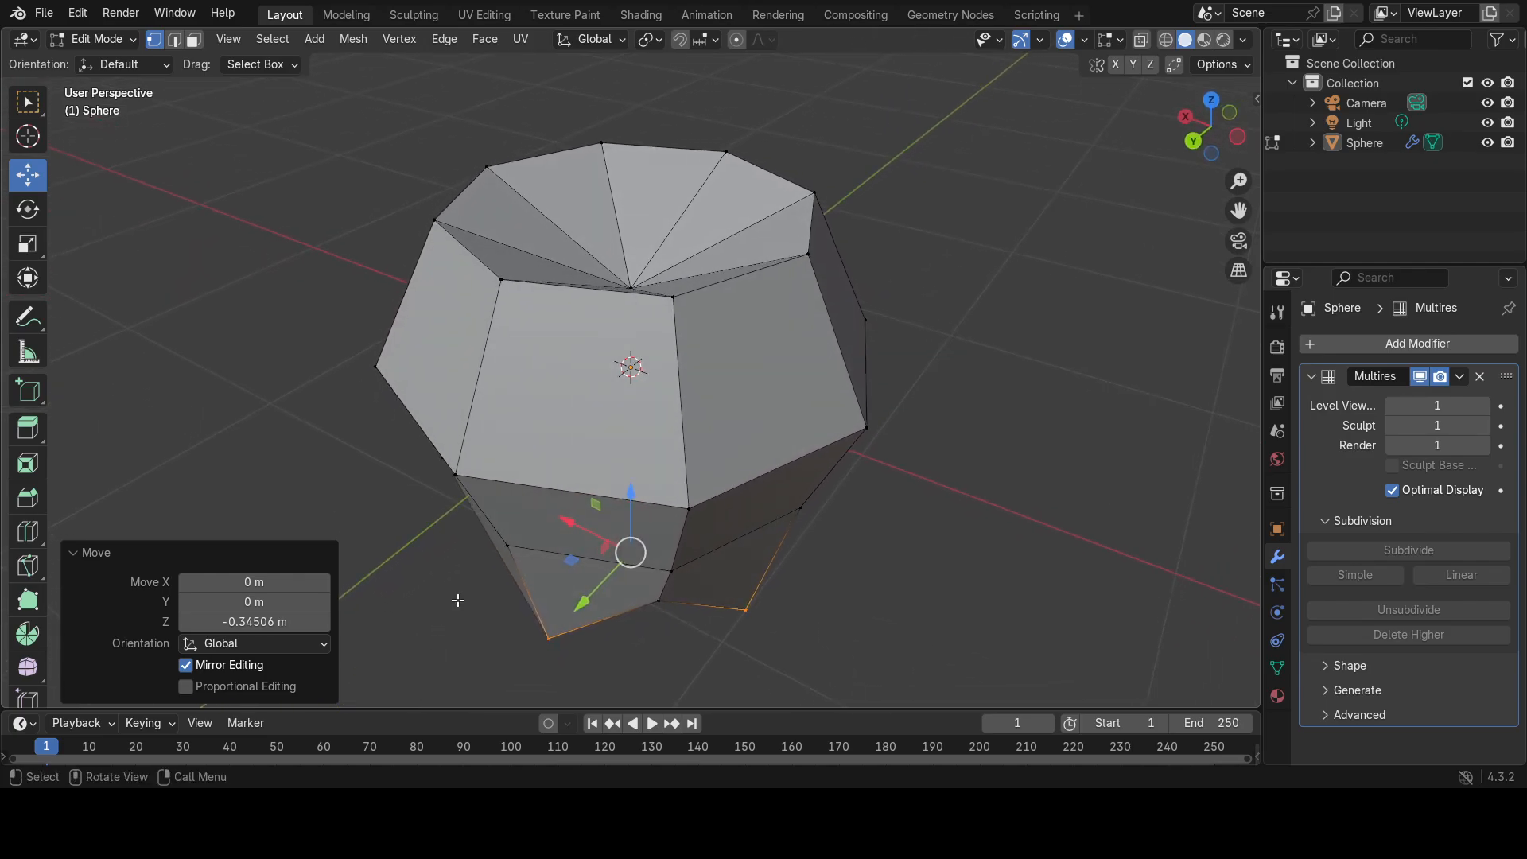
click(807, 253)
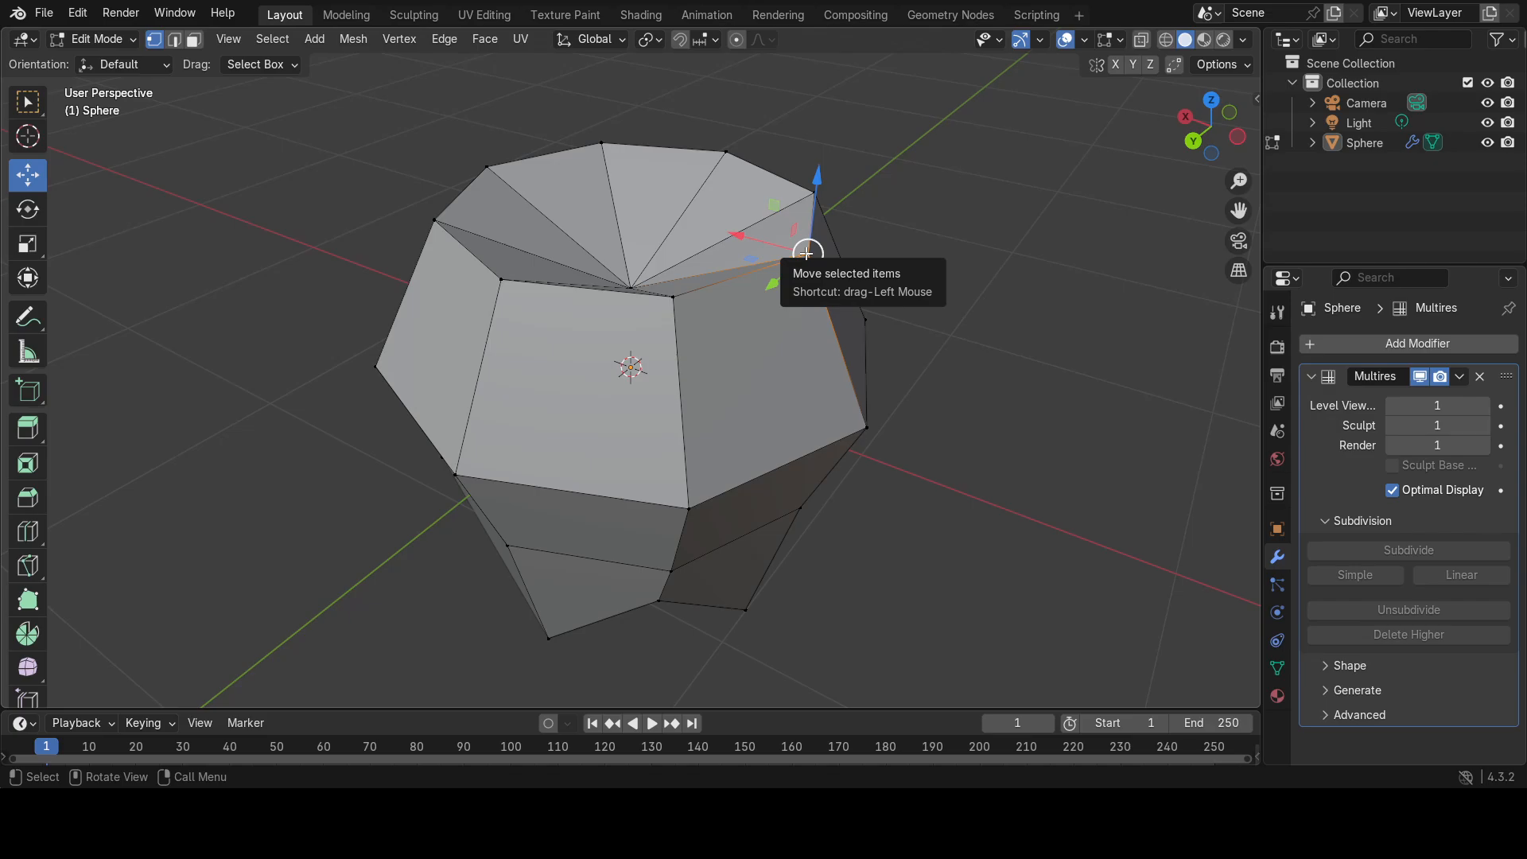
click(738, 39)
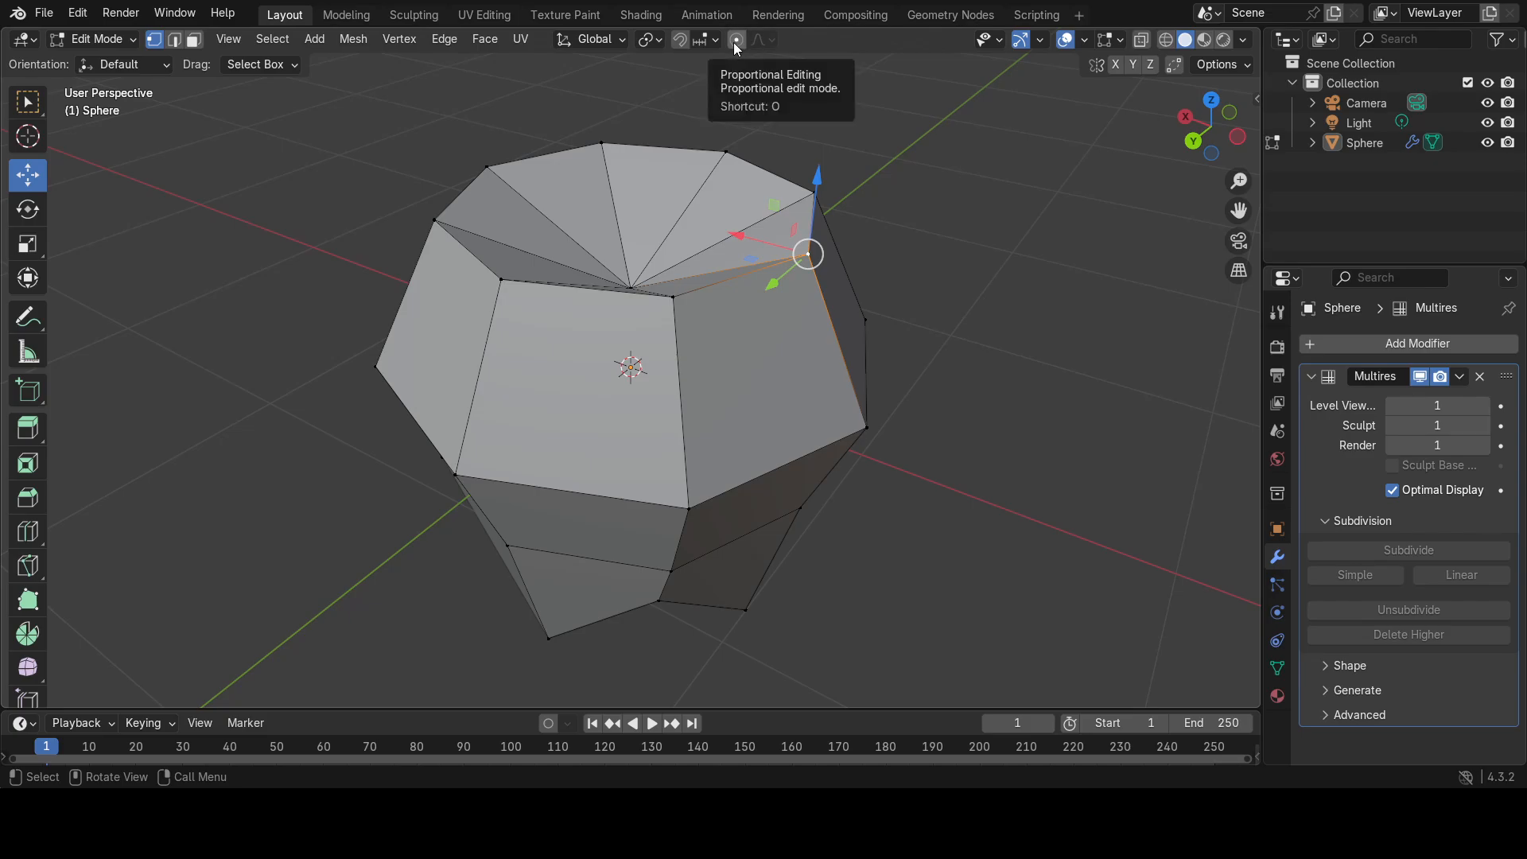
click(735, 42)
click(771, 41)
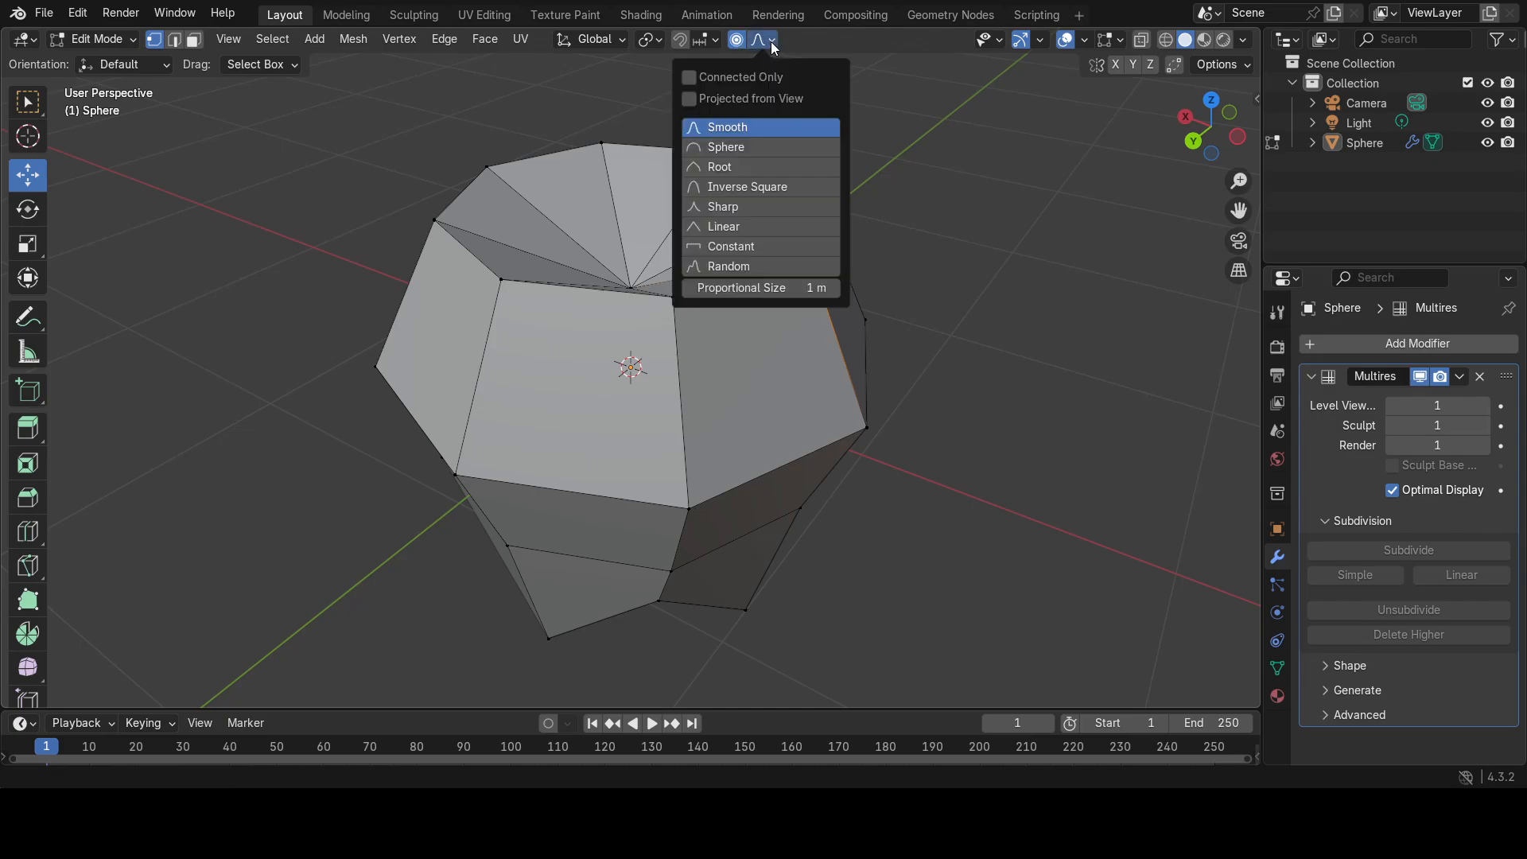
click(730, 130)
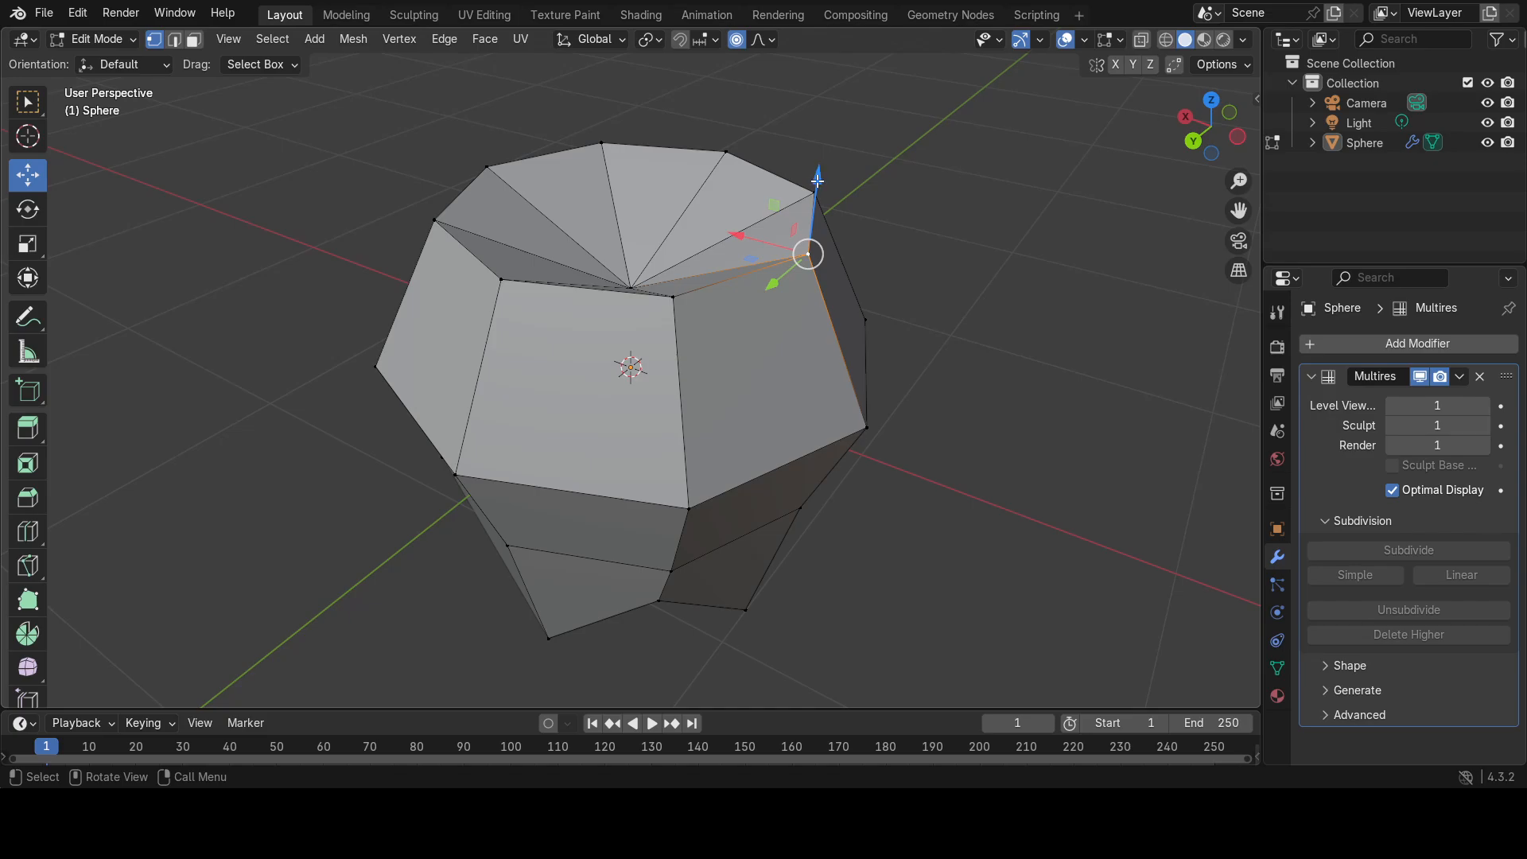
Raise the selected rim vertex about 0.038 m along Z while adjusting the falloff radius, and set the proportional size to about 1.491.
drag(817, 181, 816, 176)
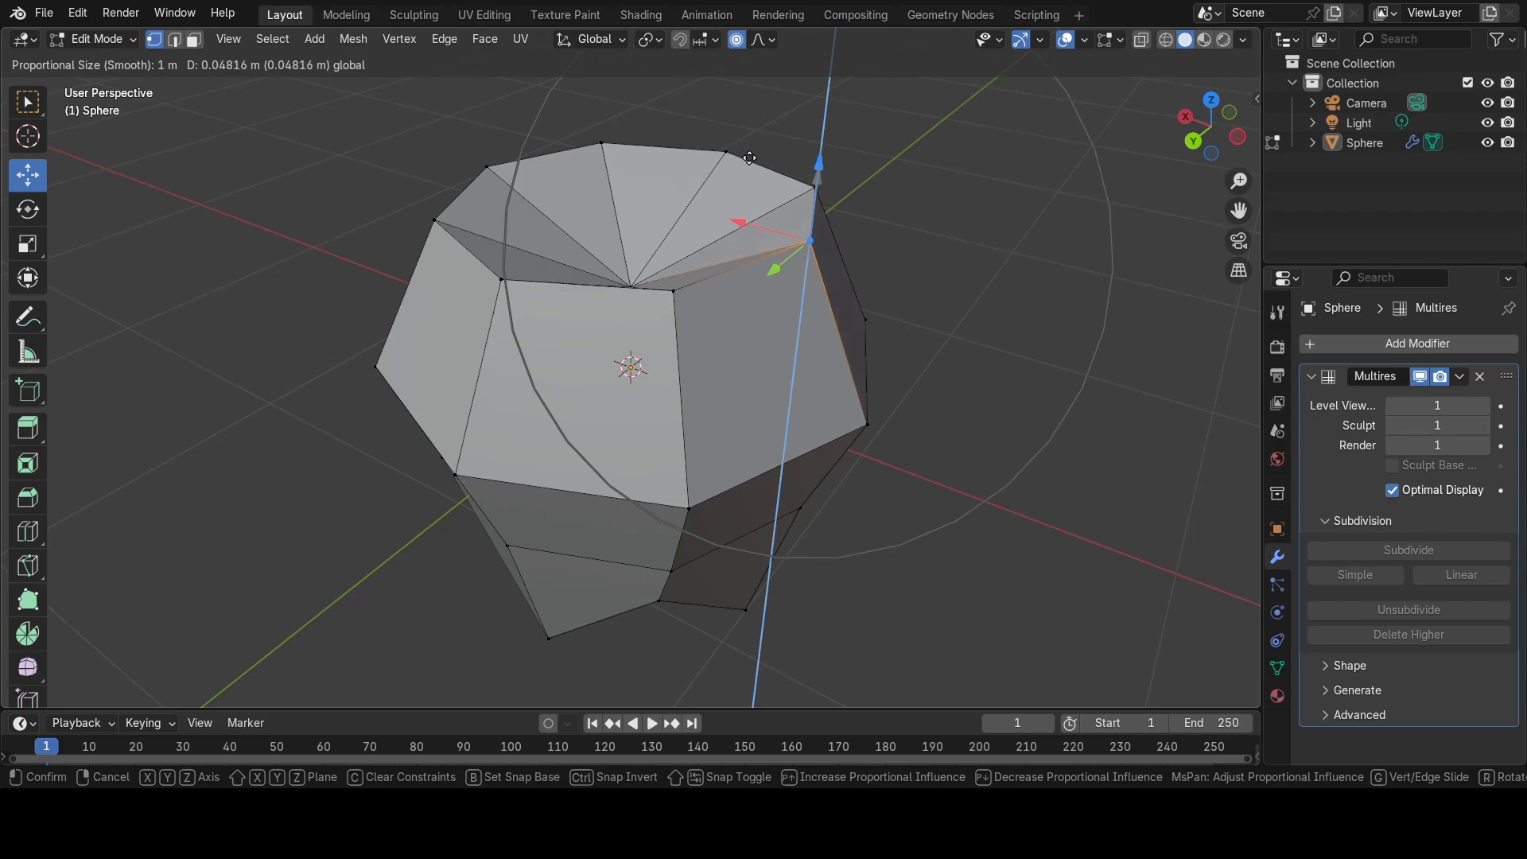
scroll(749, 158, up, 4)
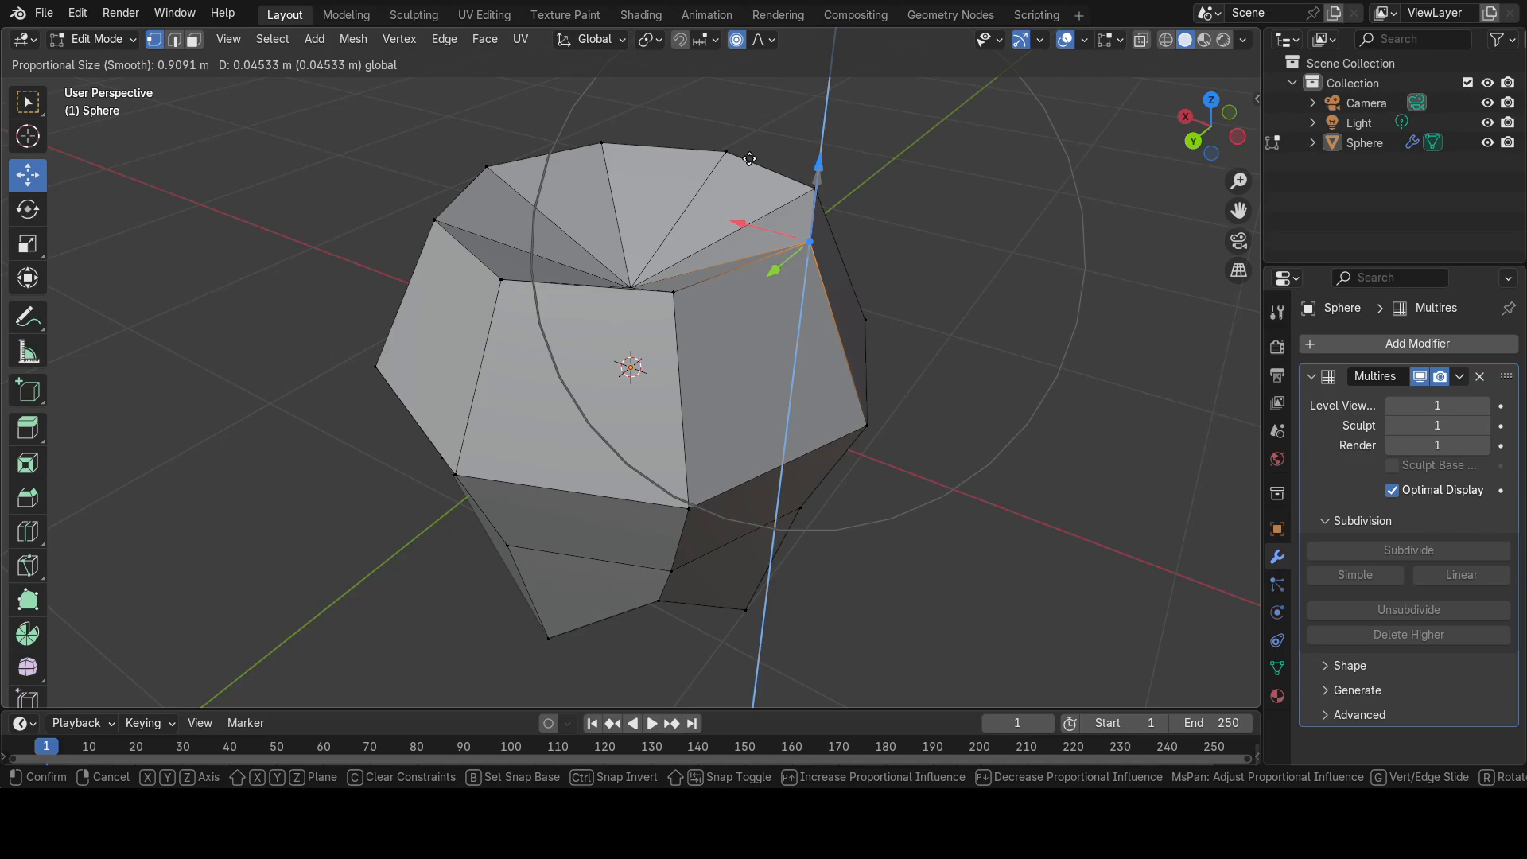
scroll(749, 158, up, 2)
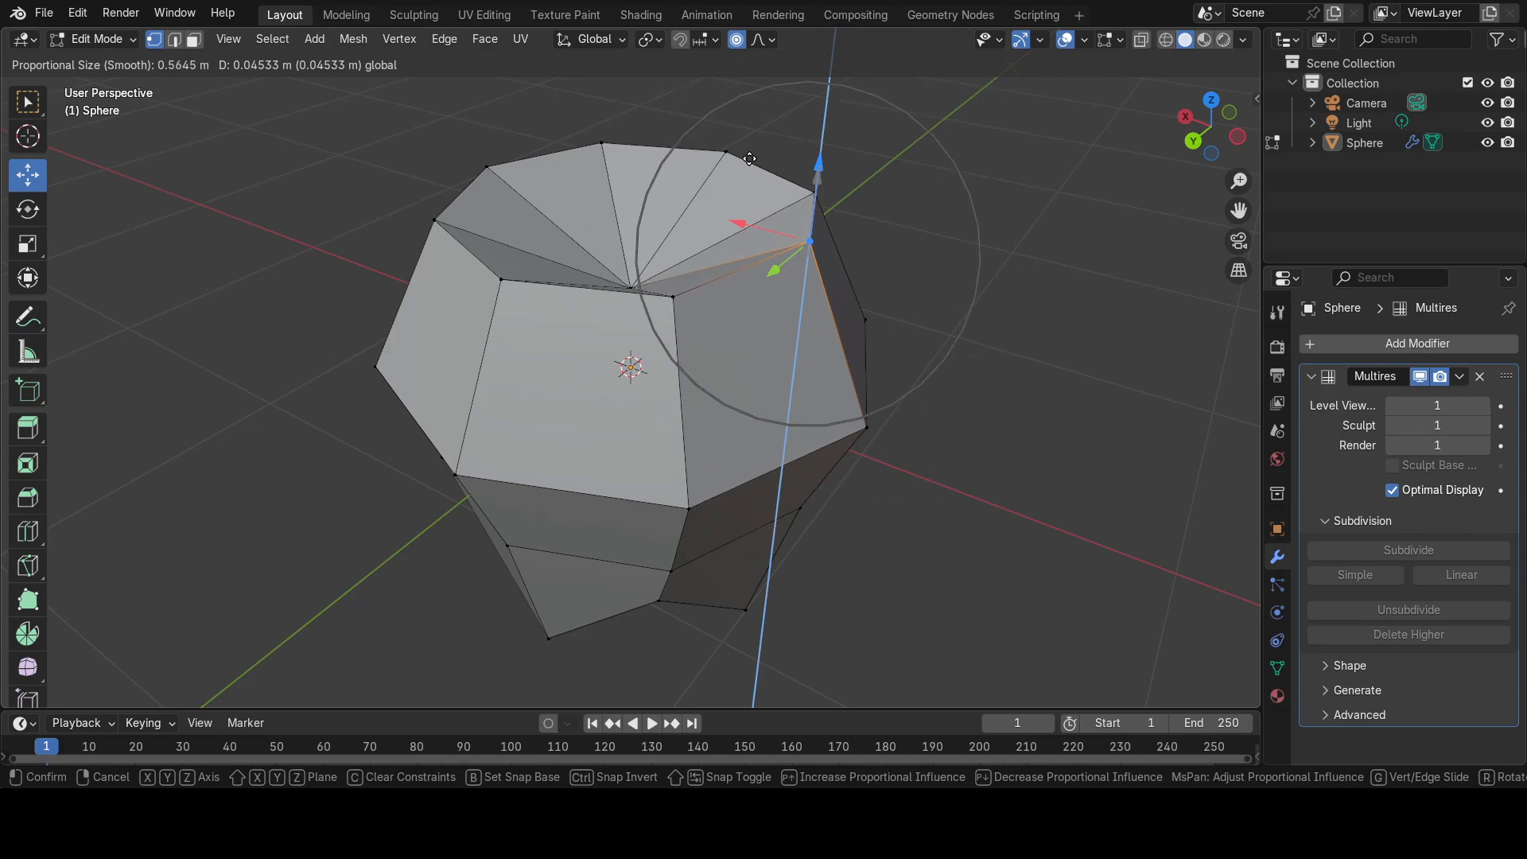
scroll(750, 158, down, 3)
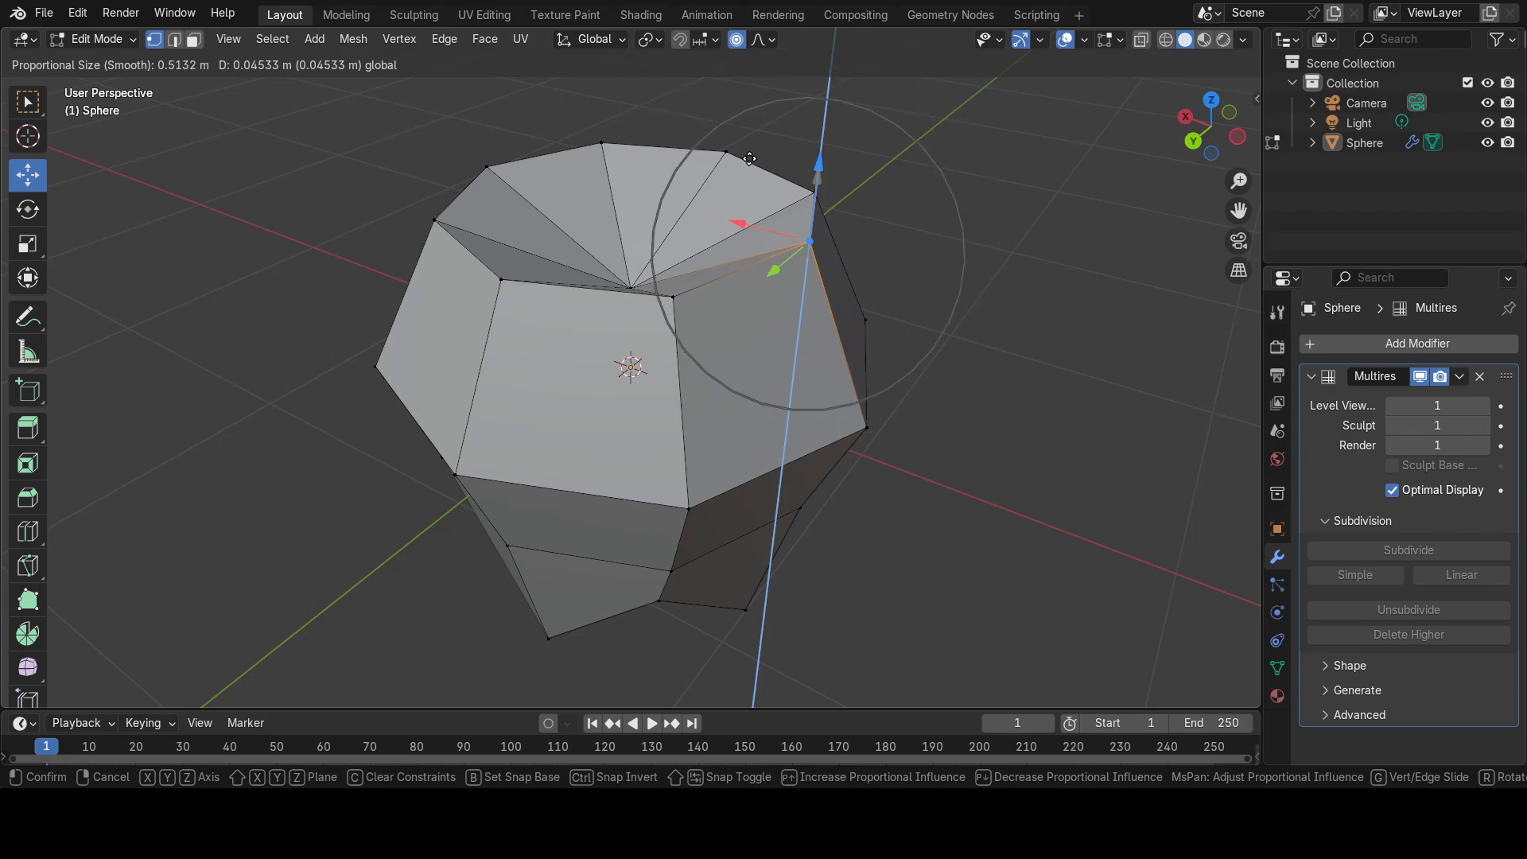
scroll(750, 158, up, 3)
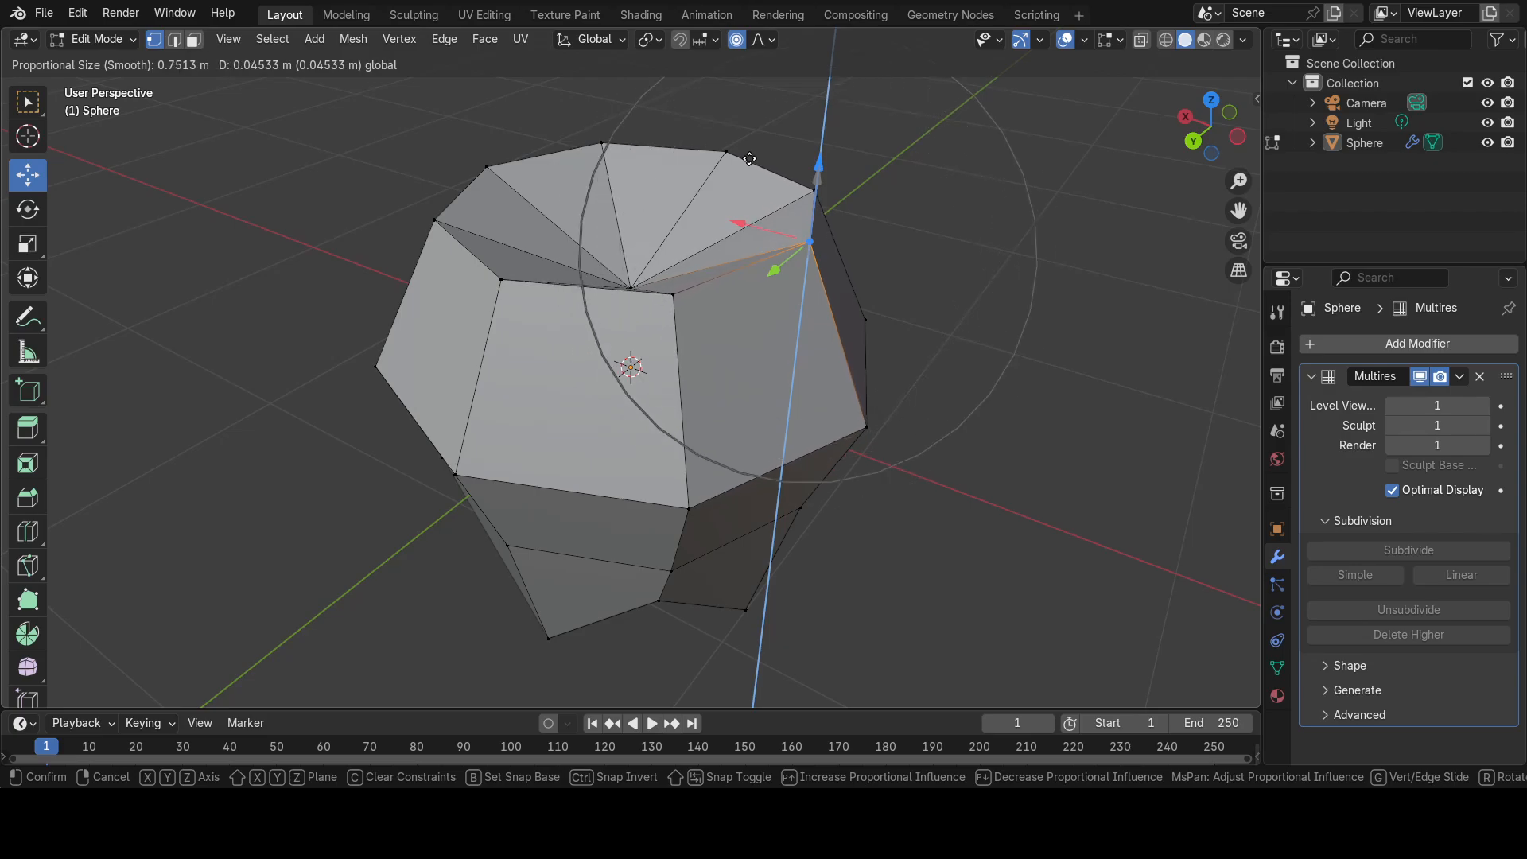
scroll(750, 159, down, 3)
click(752, 162)
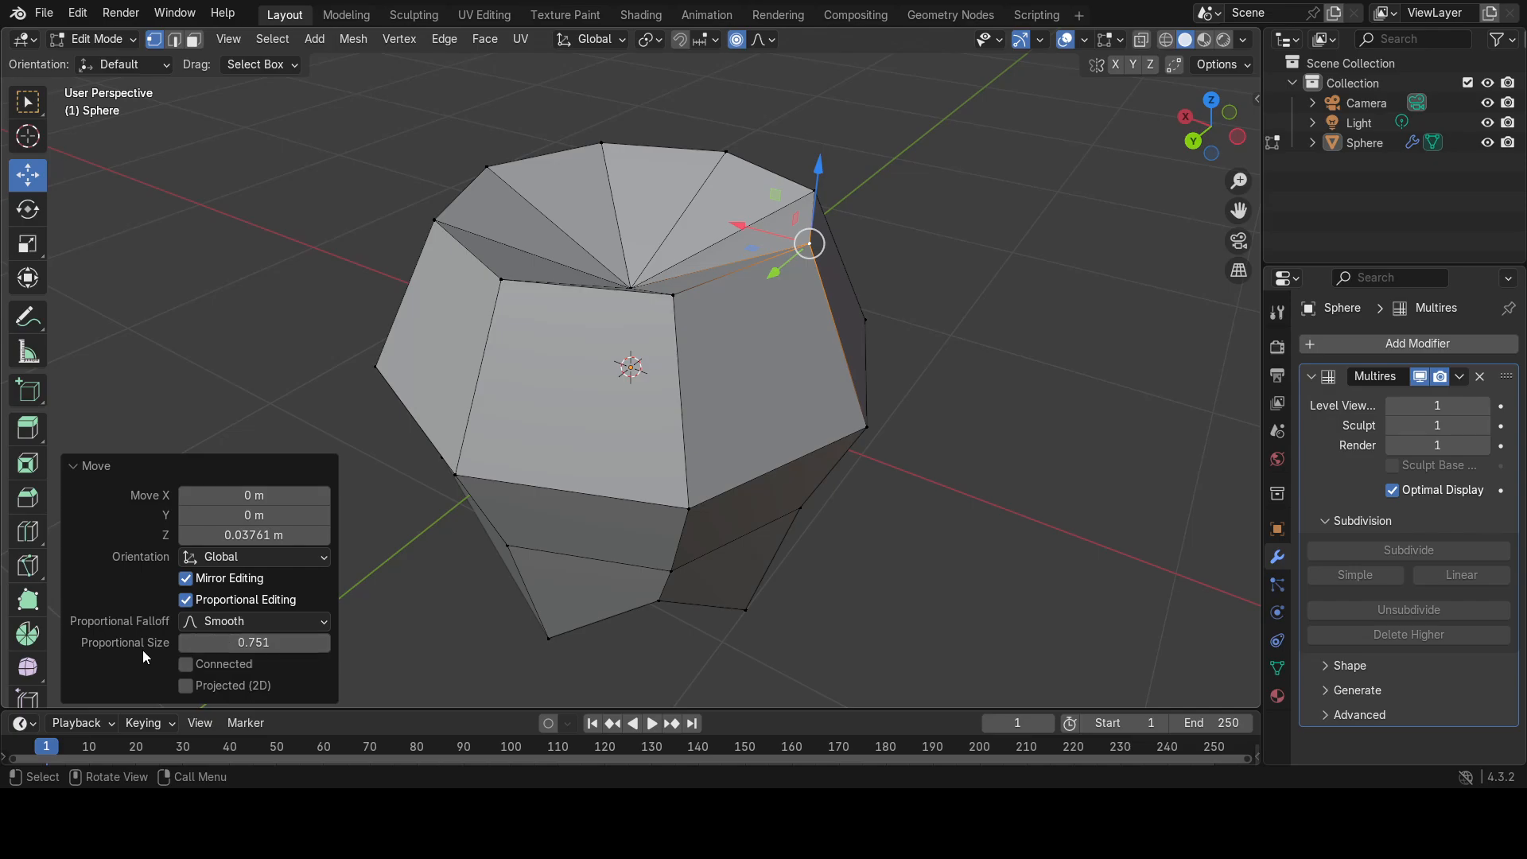
drag(253, 642, 326, 642)
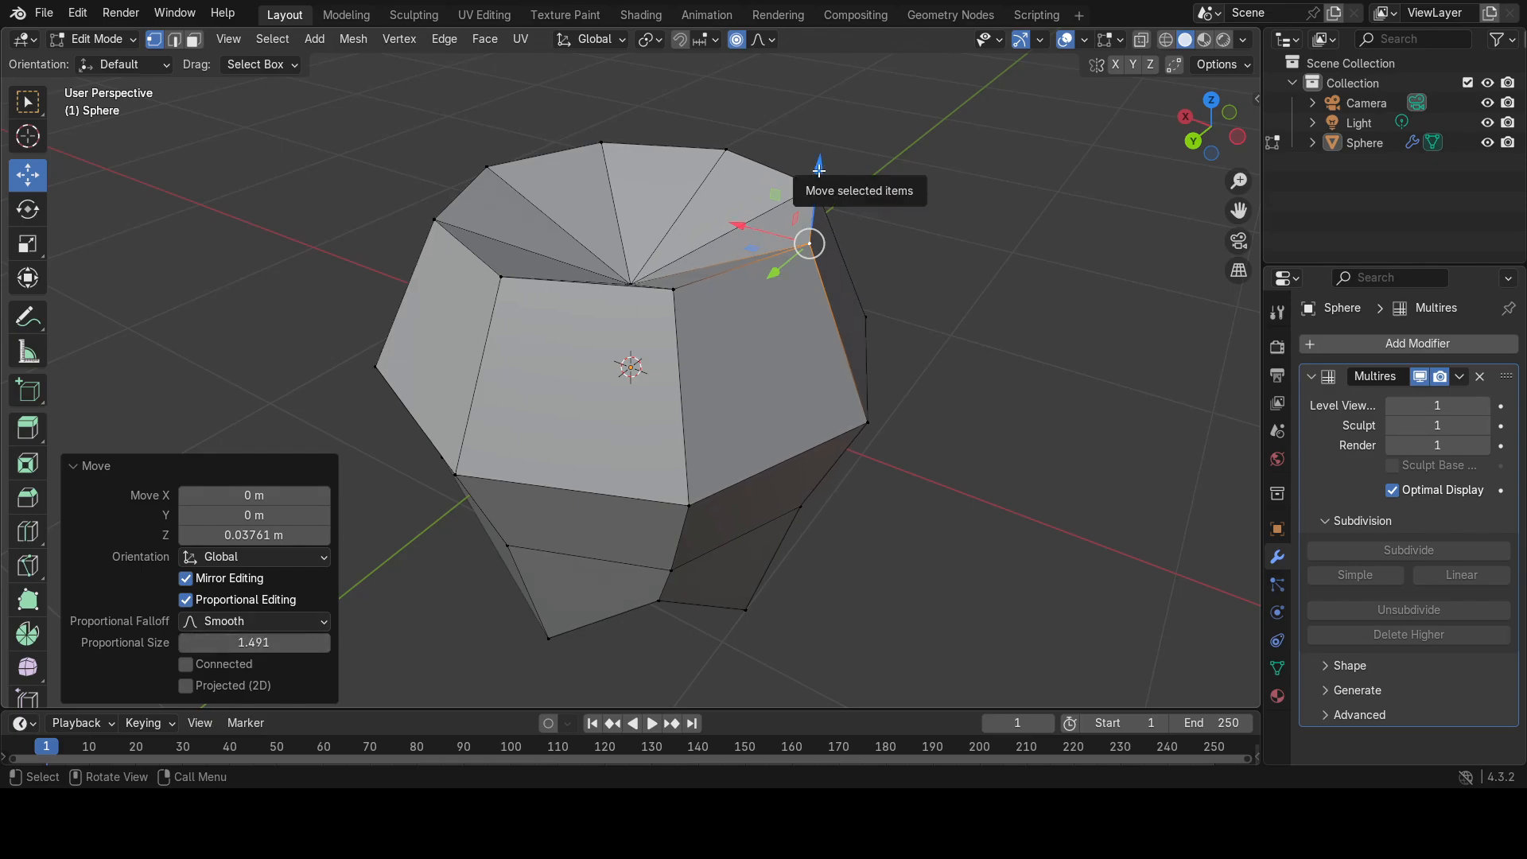
drag(819, 165, 817, 165)
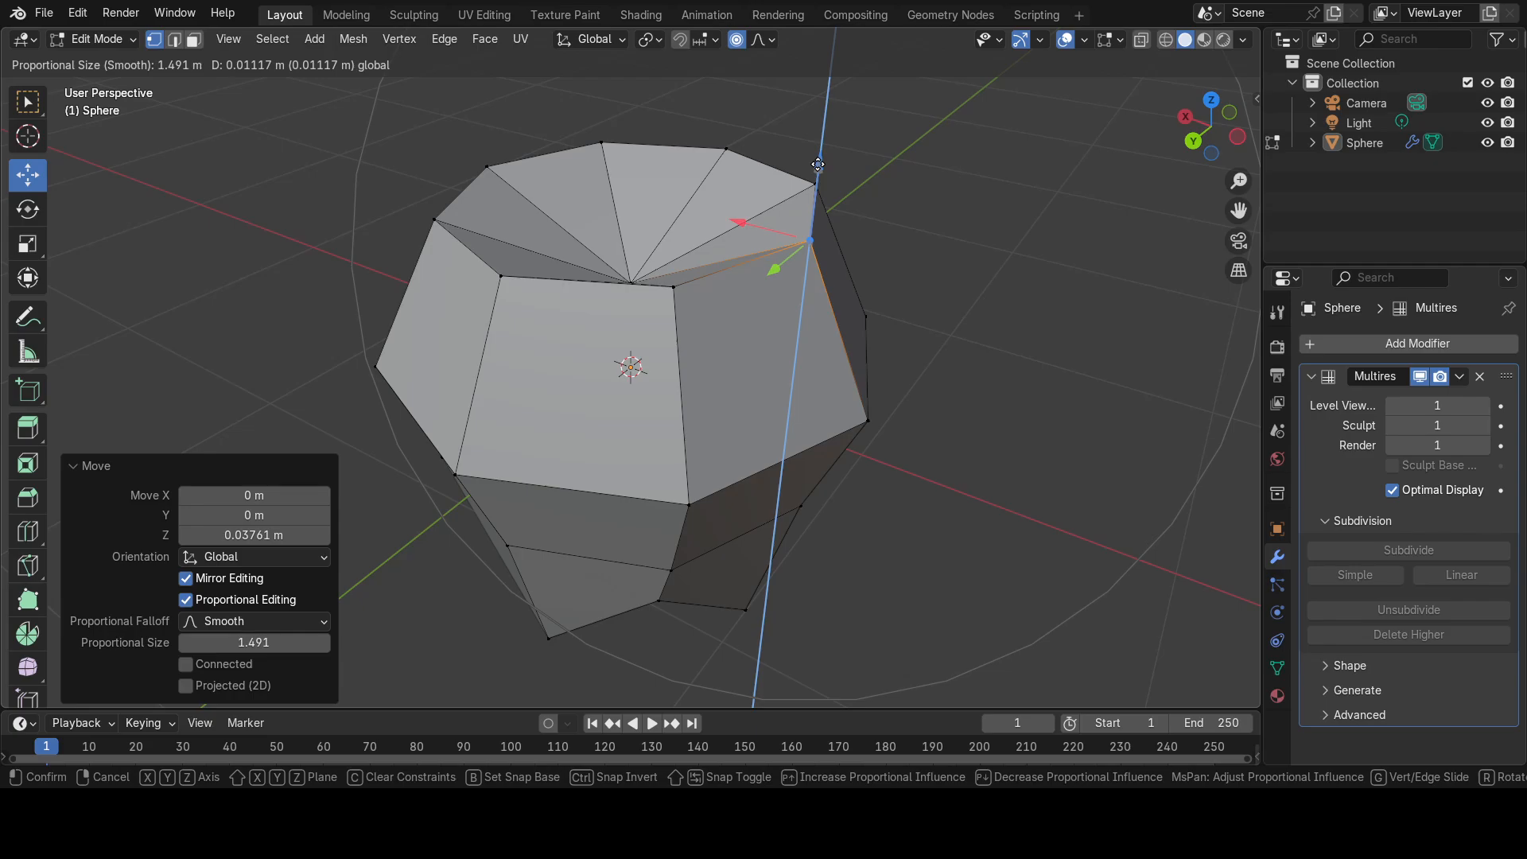
drag(818, 165, 818, 165)
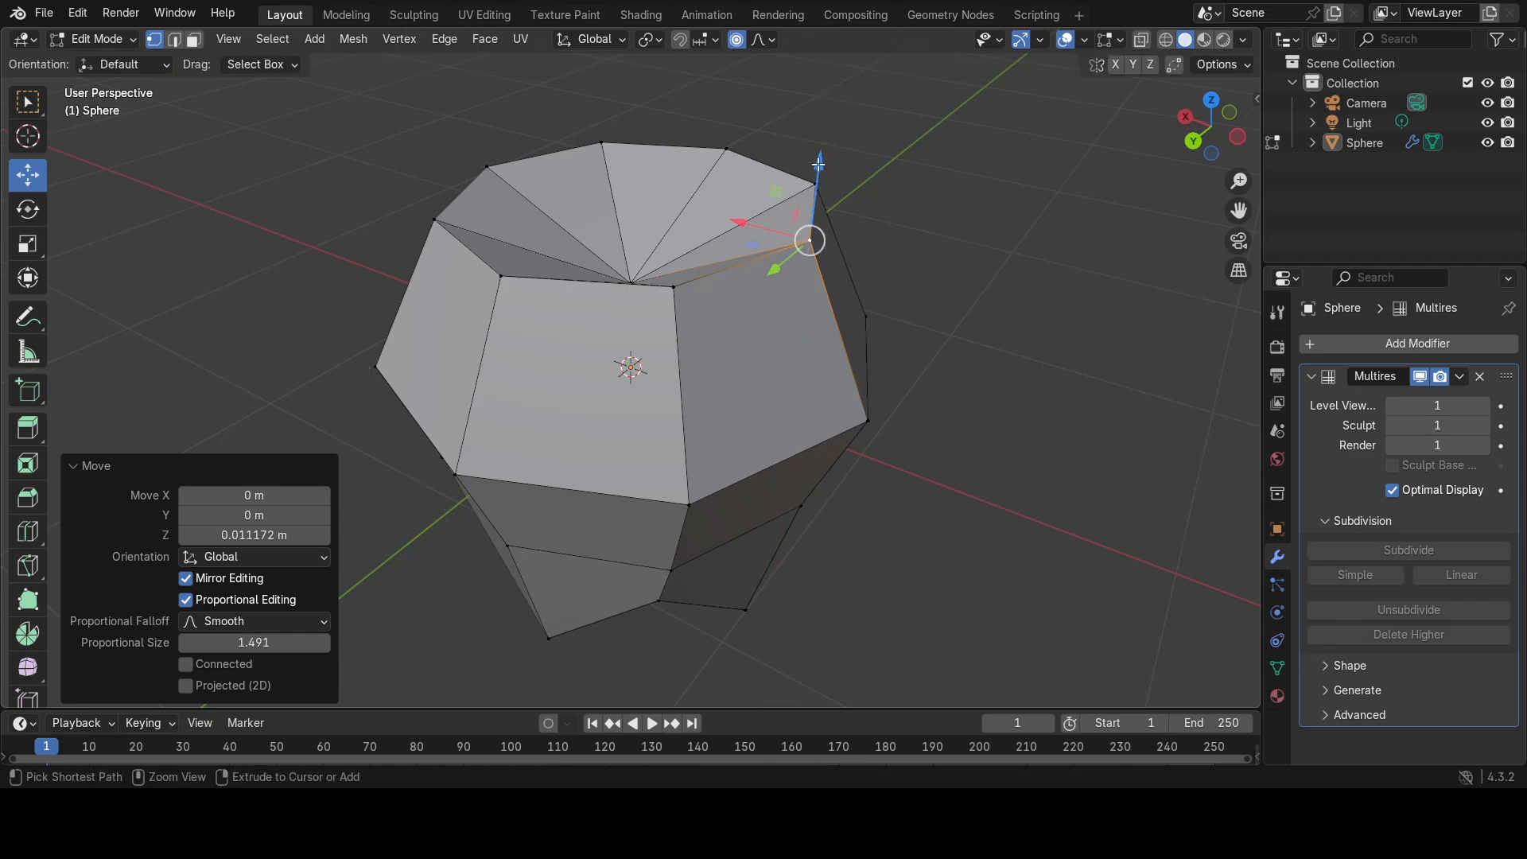
key(ctrl+z)
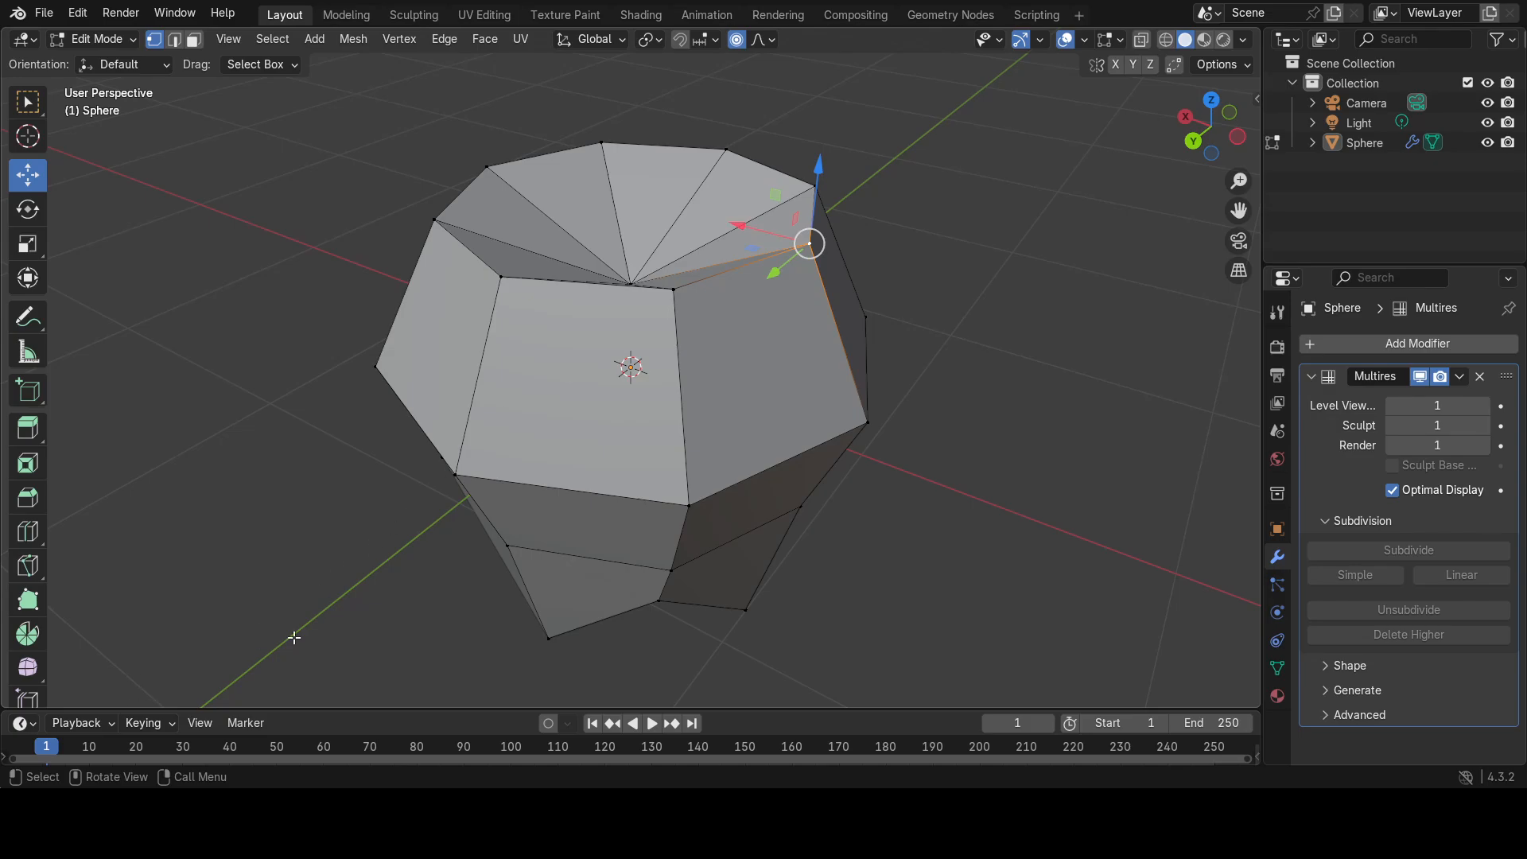
Select the neighbouring top rim vertex, lower it about 0.016 m along Z, and set the move's proportional size to 1.
click(818, 170)
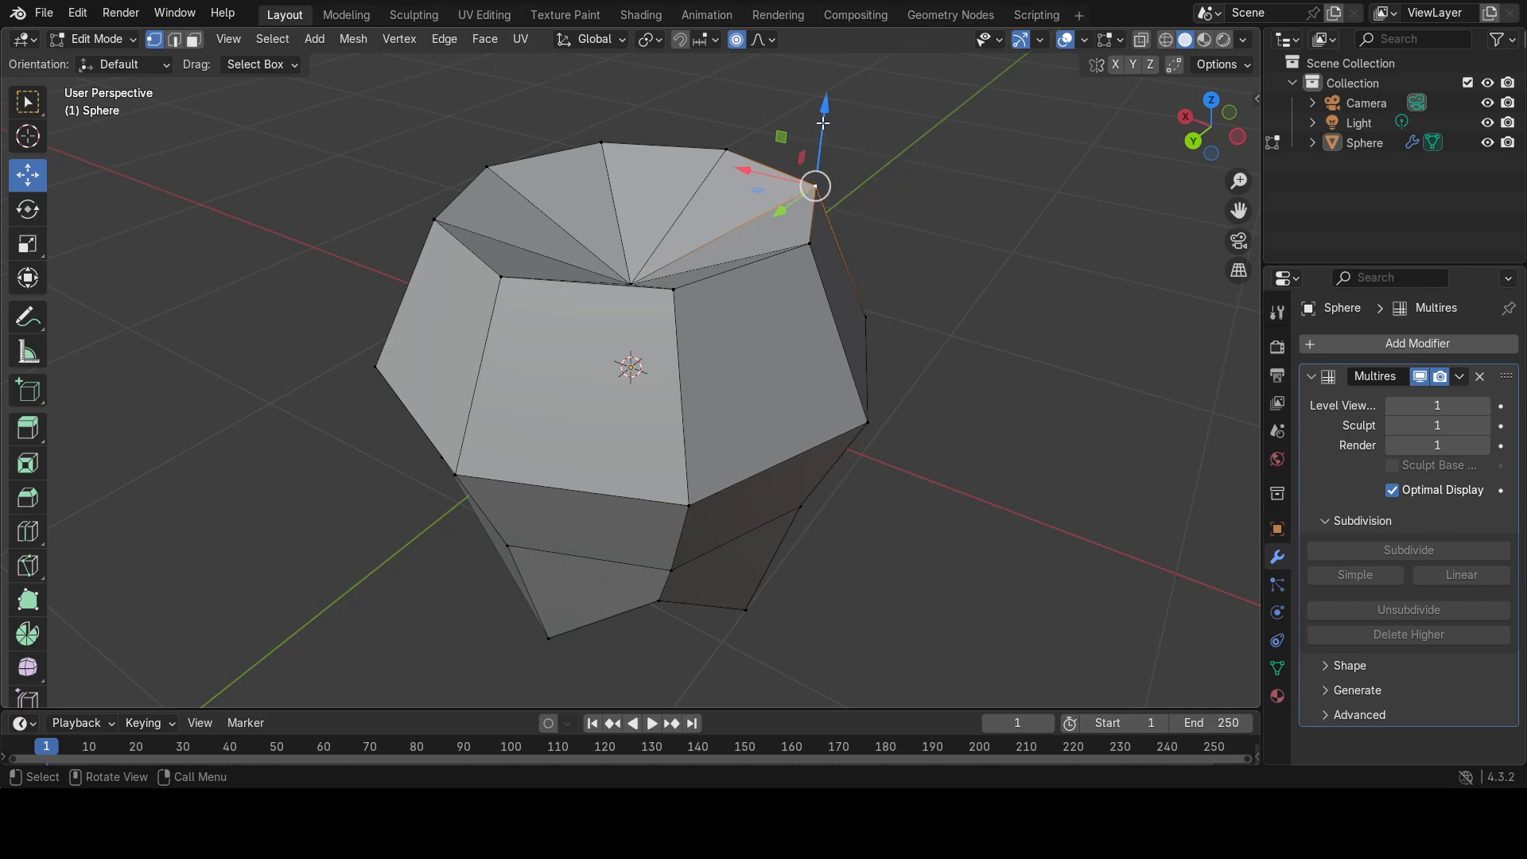
drag(822, 124, 823, 121)
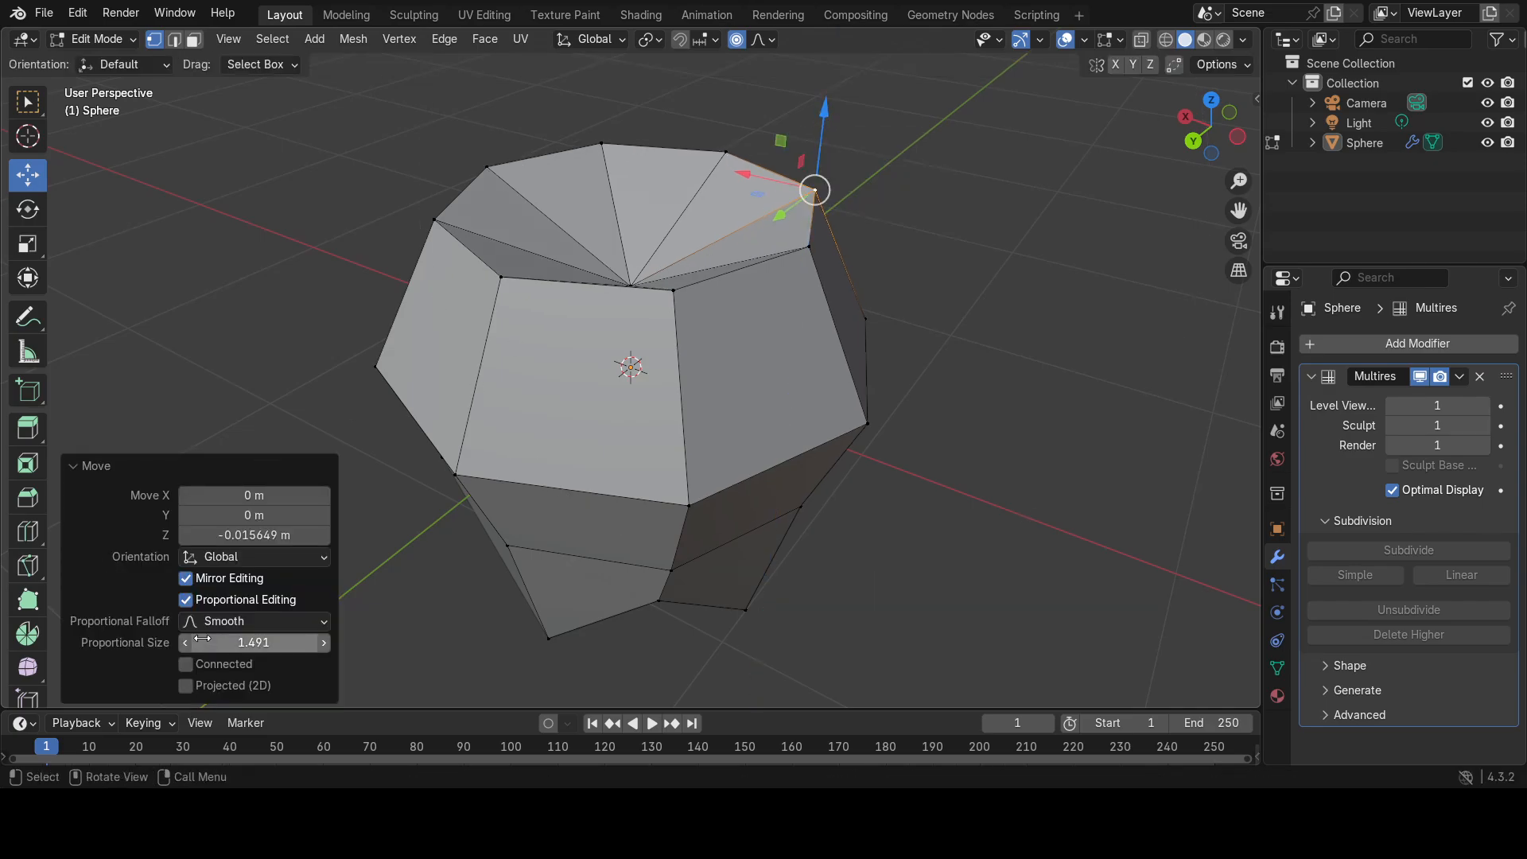
click(248, 646)
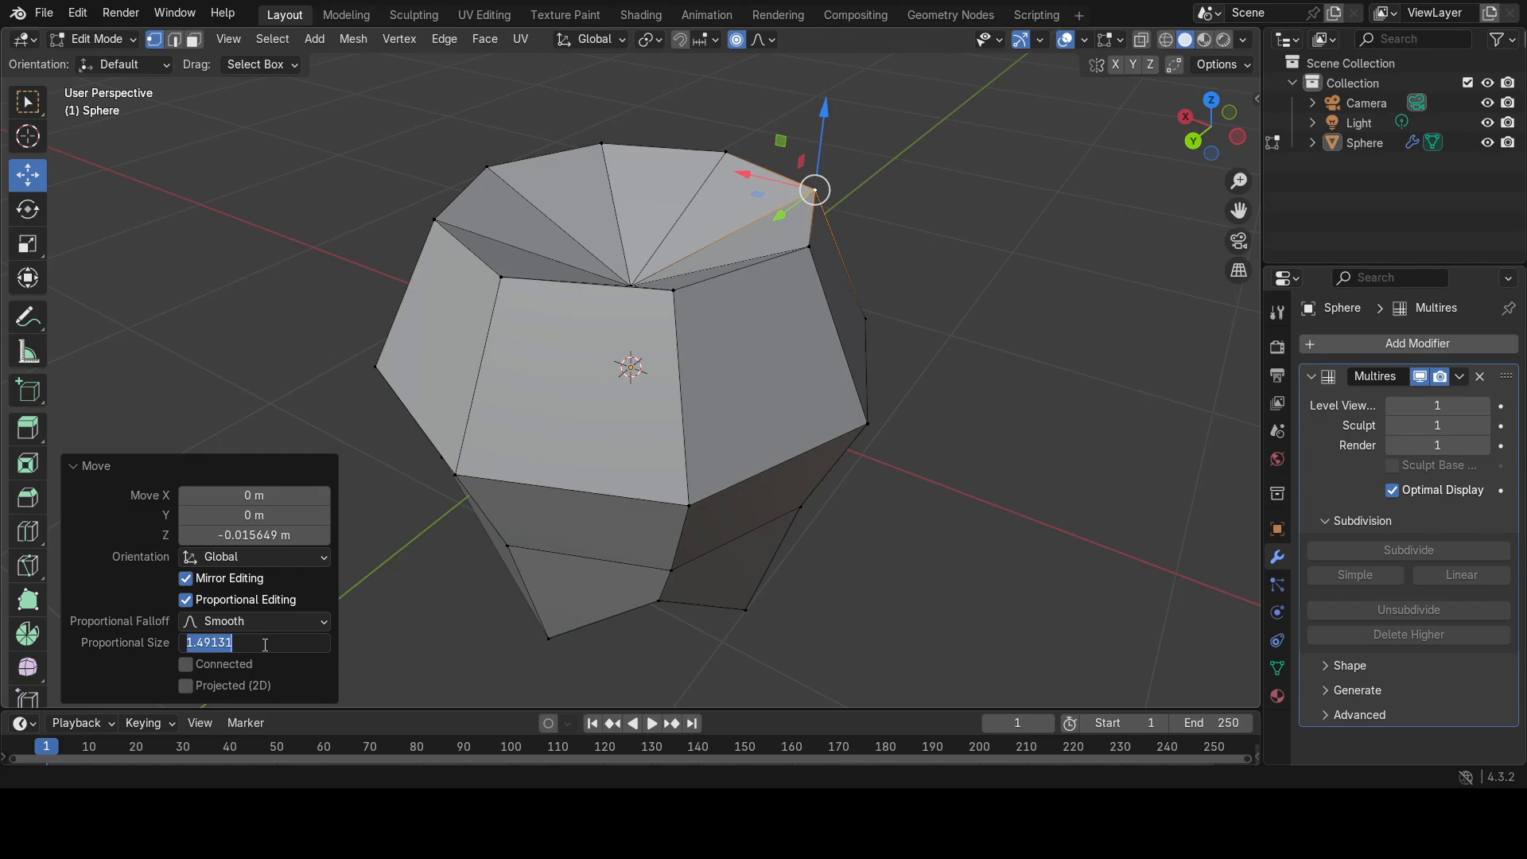
text(0)
key(Return)
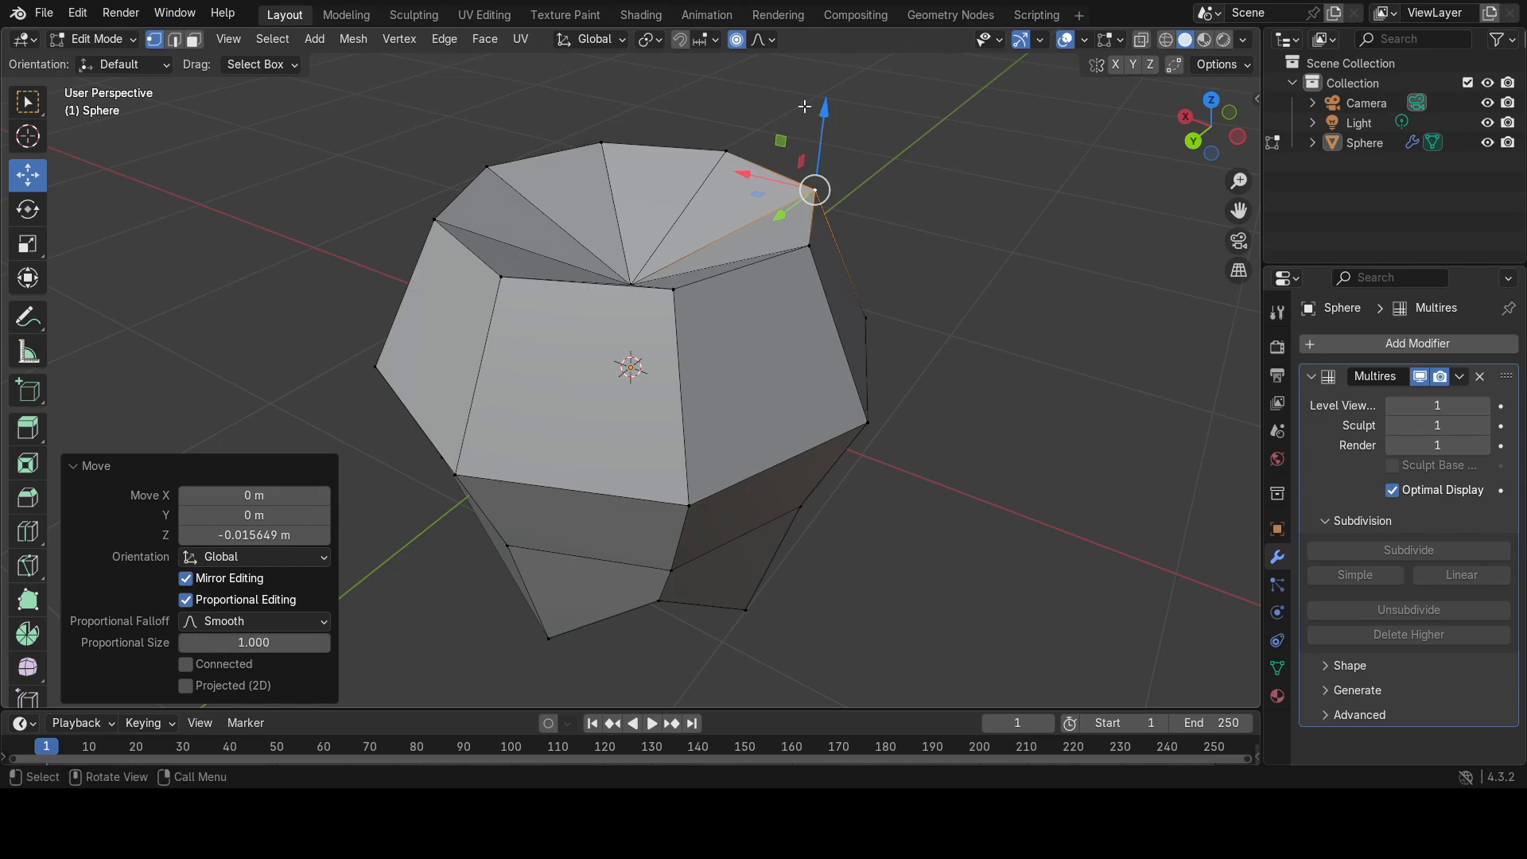
Raise the same rim vertex about 0.097 m along Z with the proportional size widened to about 1.464.
drag(824, 121, 807, 86)
scroll(811, 121, down, 4)
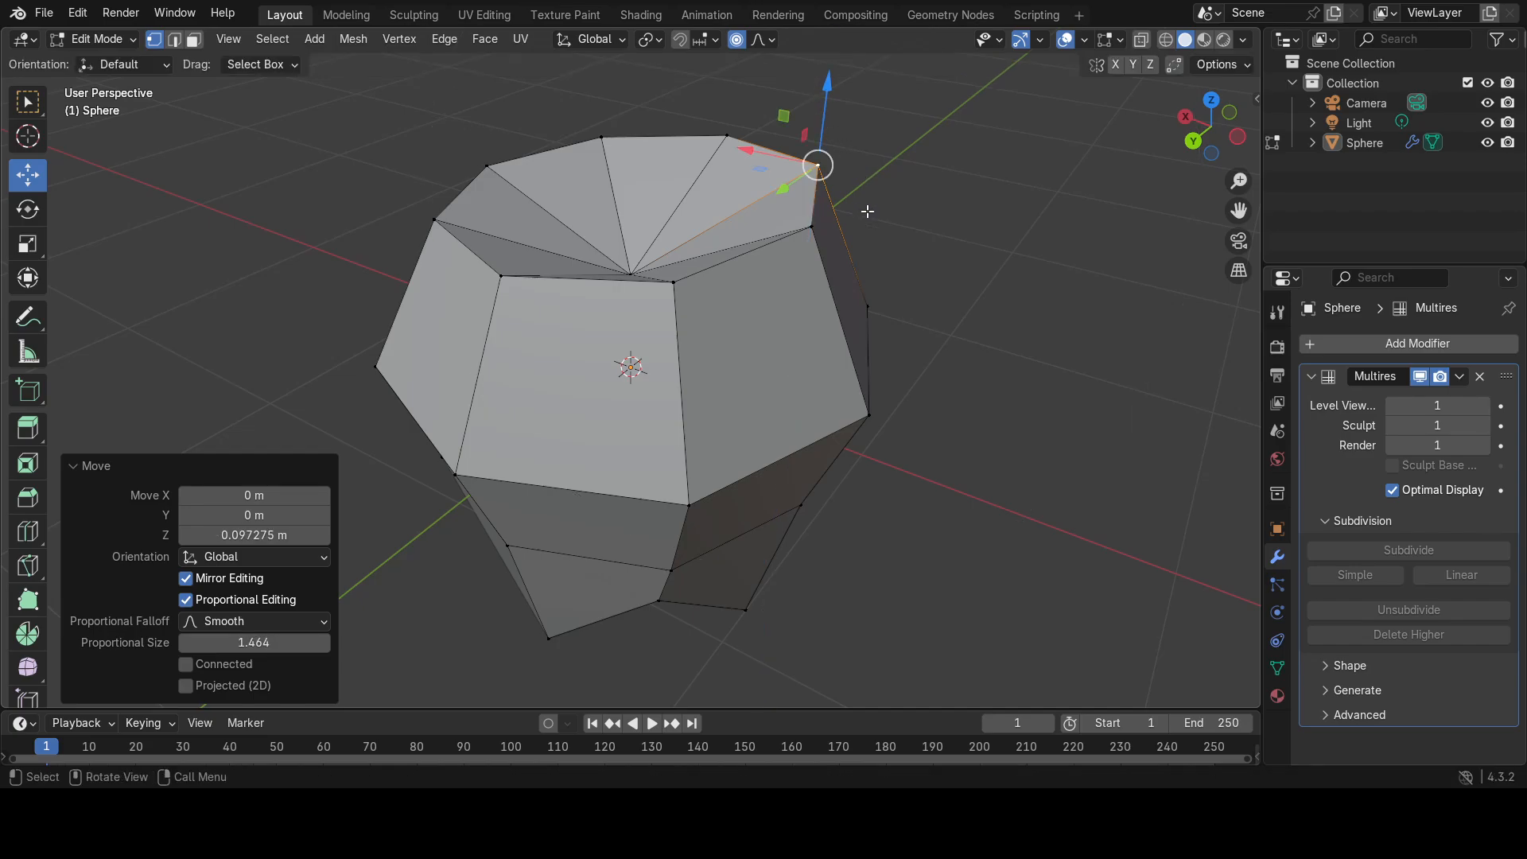
middle_drag(902, 239, 883, 167)
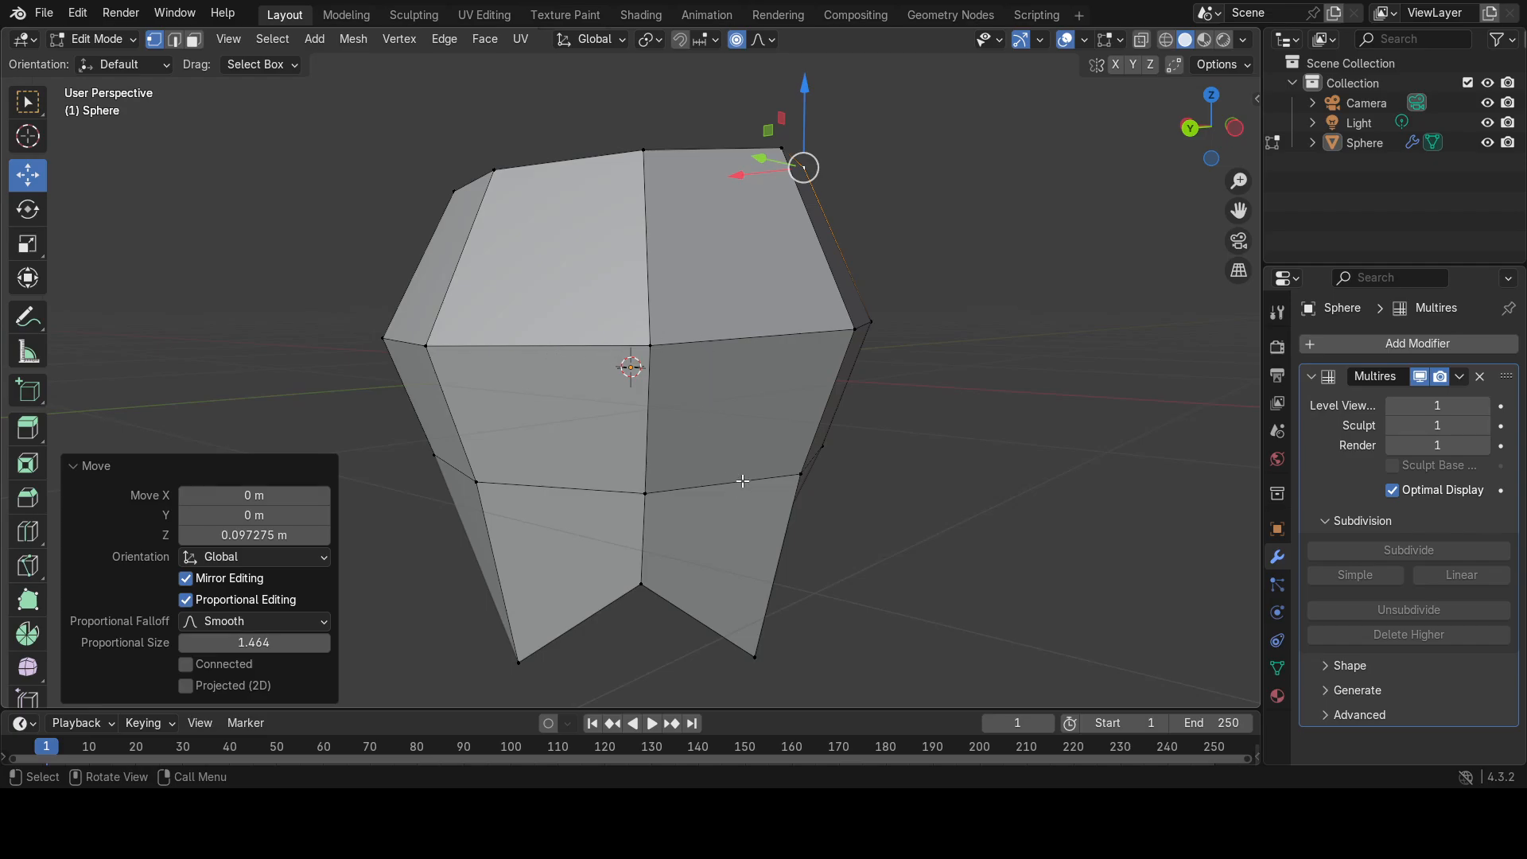
Select the horizontal edge loop just above the pointed base, turn off Proportional Editing, and rotate the loop about 4.83° around the view axis.
key(2)
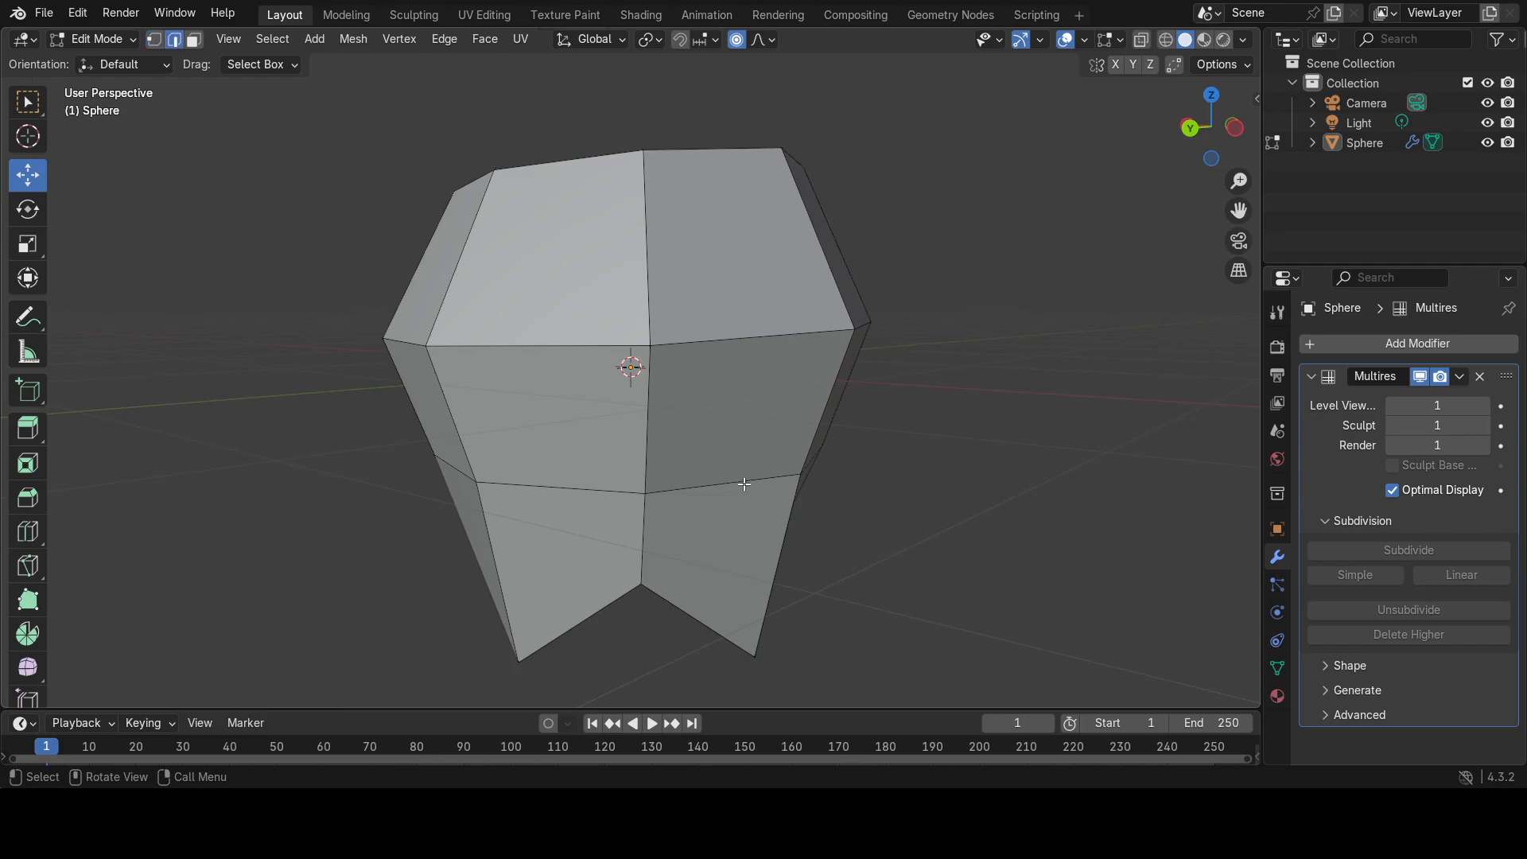
alt+click(744, 484)
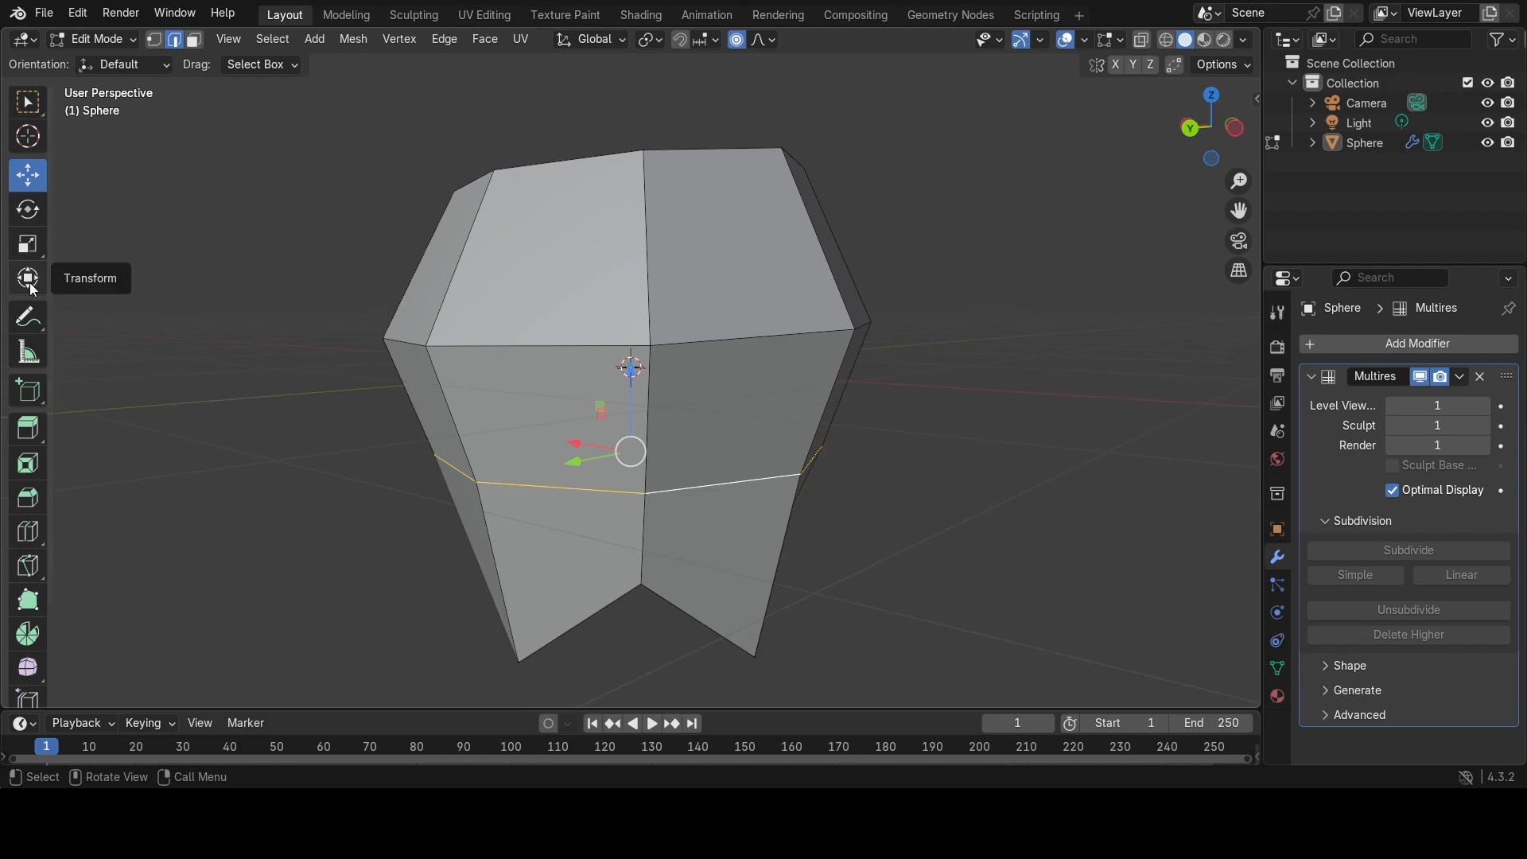
click(27, 209)
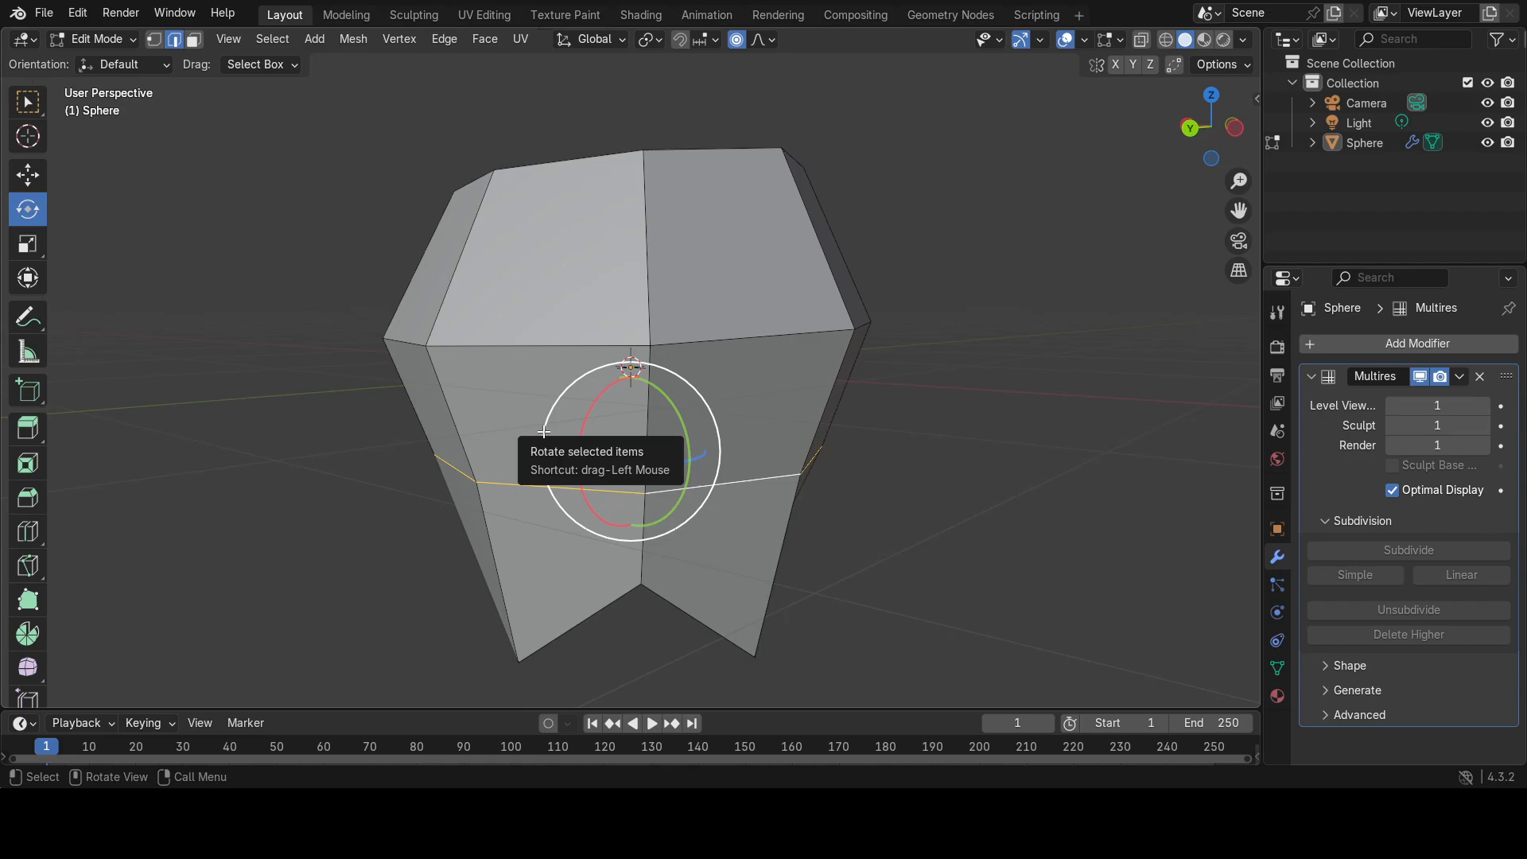
drag(543, 431, 544, 423)
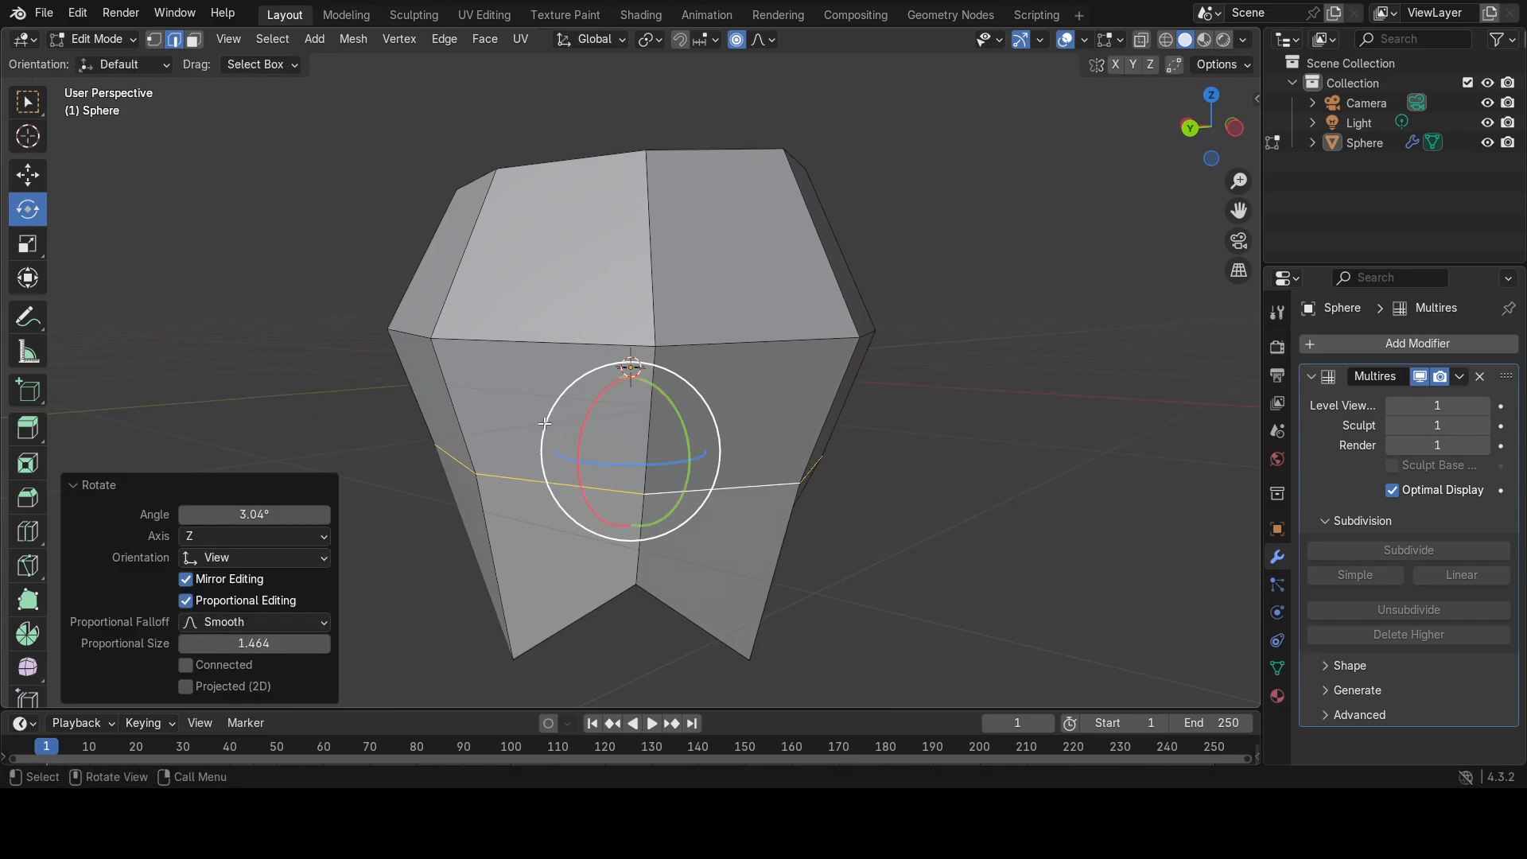
key(ctrl+z)
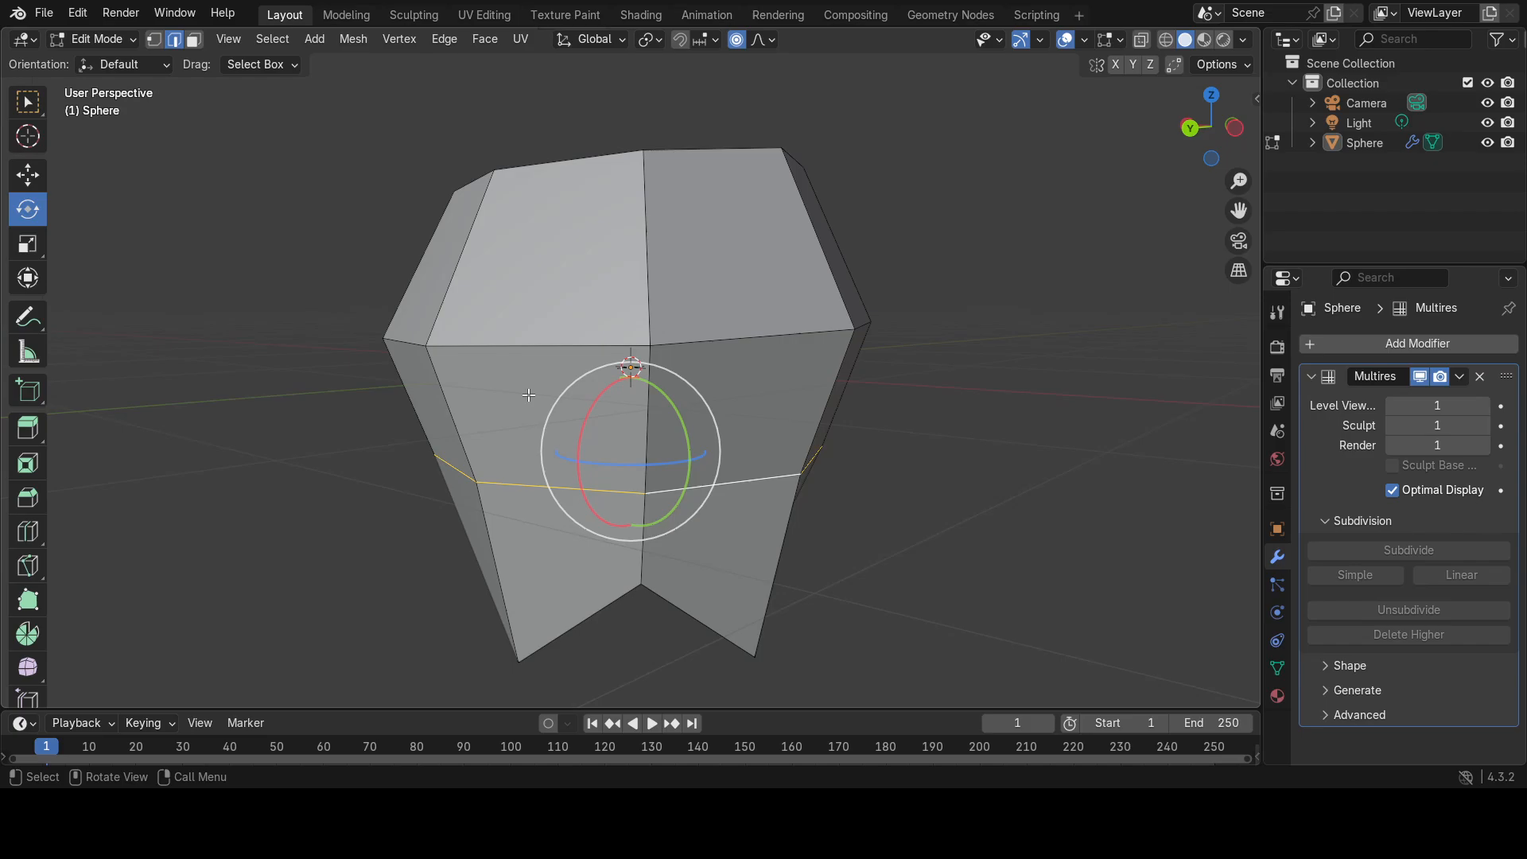
click(737, 42)
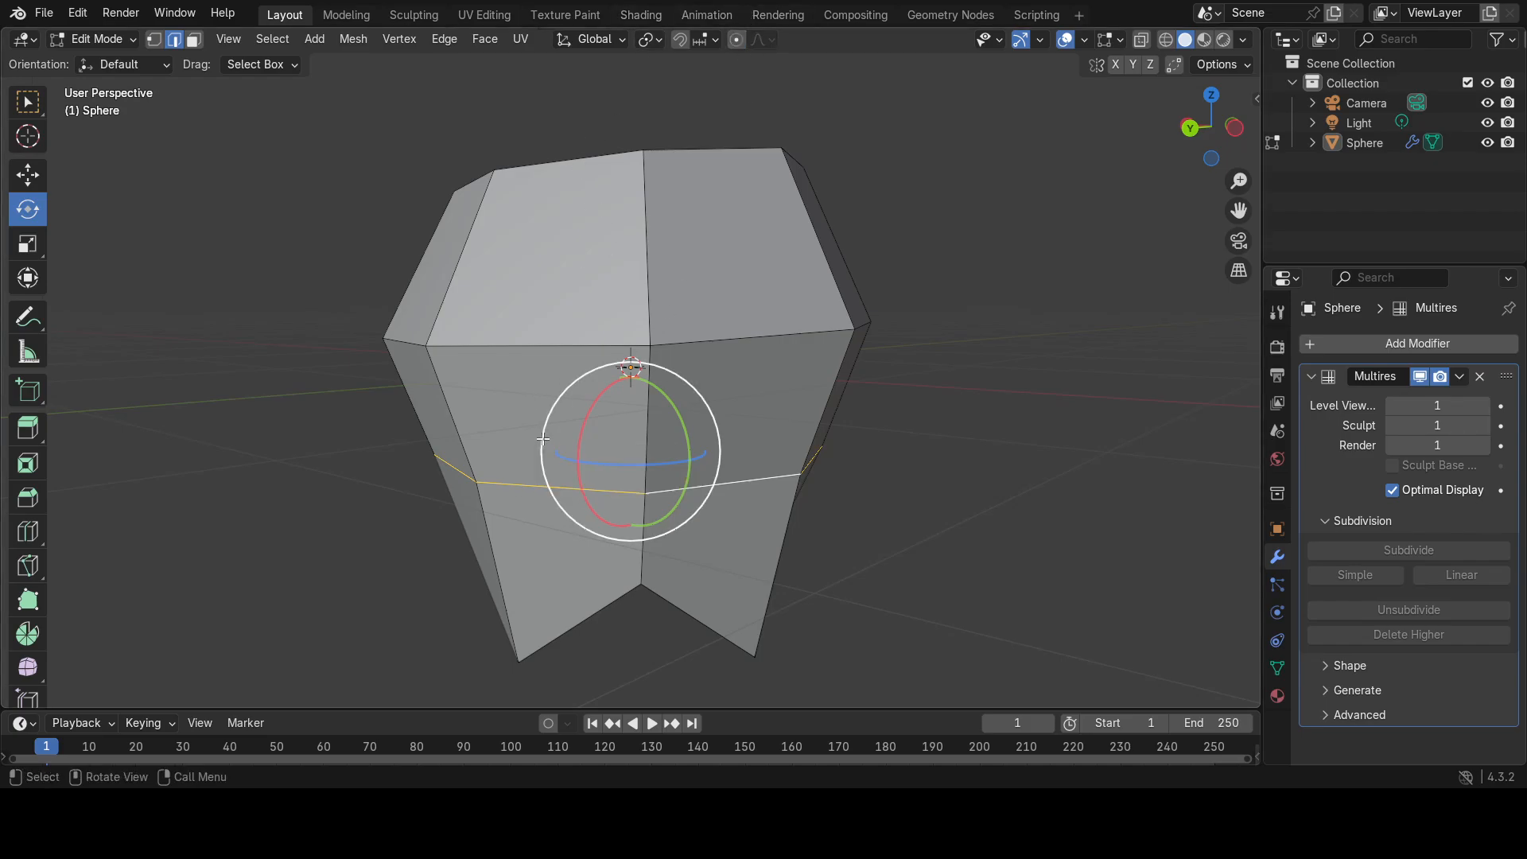
drag(544, 437, 546, 429)
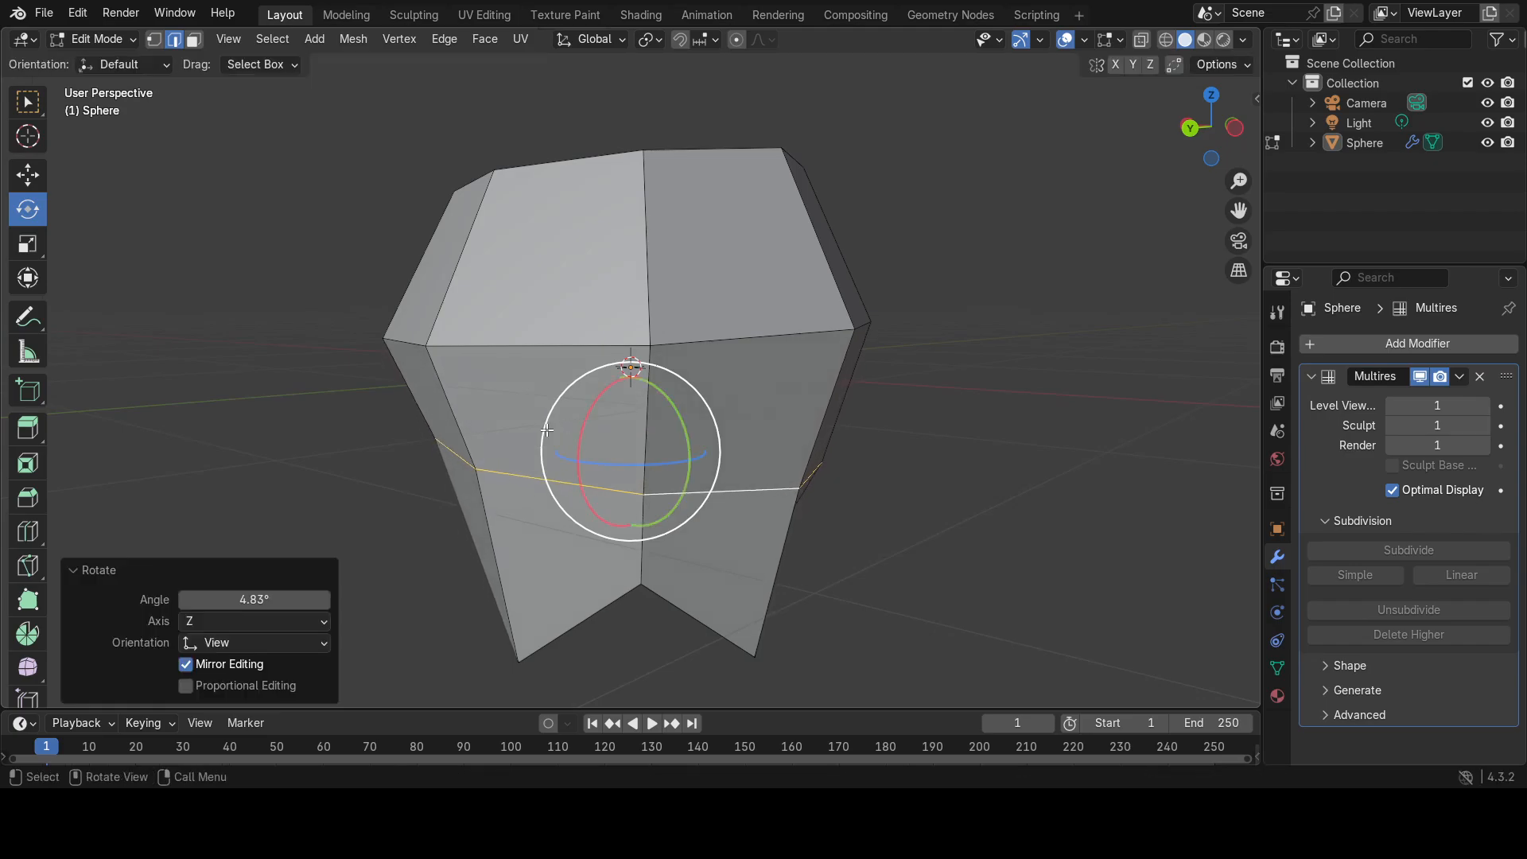
click(303, 461)
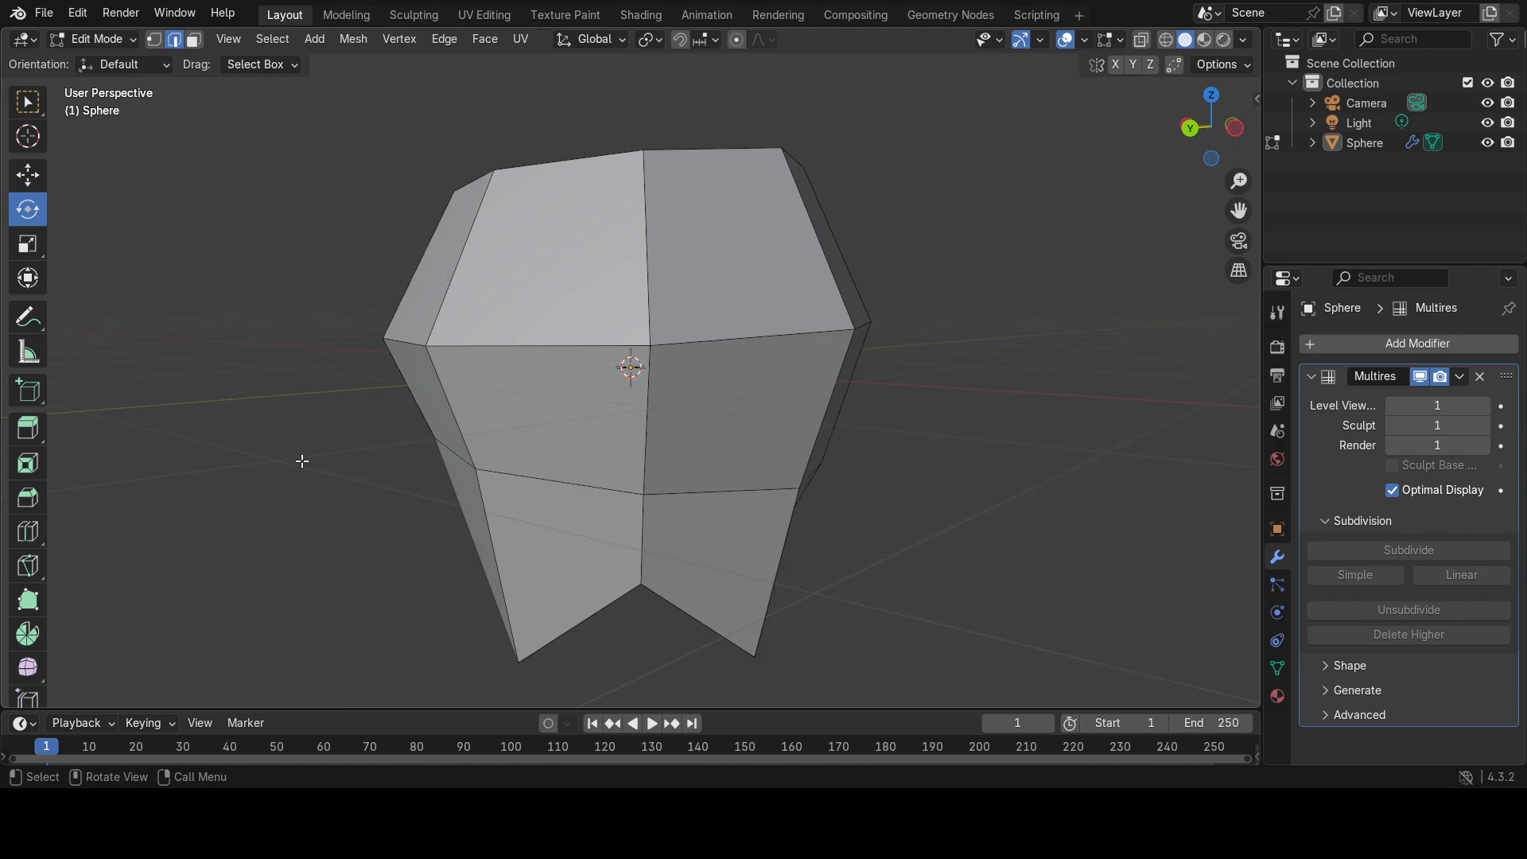
Select the centre vertex of the top dent and lower it along Z to deepen the dent.
key(Tab)
mouse_move(438, 472)
middle_down()
mouse_move(433, 307)
mouse_move(535, 313)
mouse_move(673, 373)
mouse_move(789, 574)
mouse_move(765, 488)
mouse_move(804, 512)
middle_up()
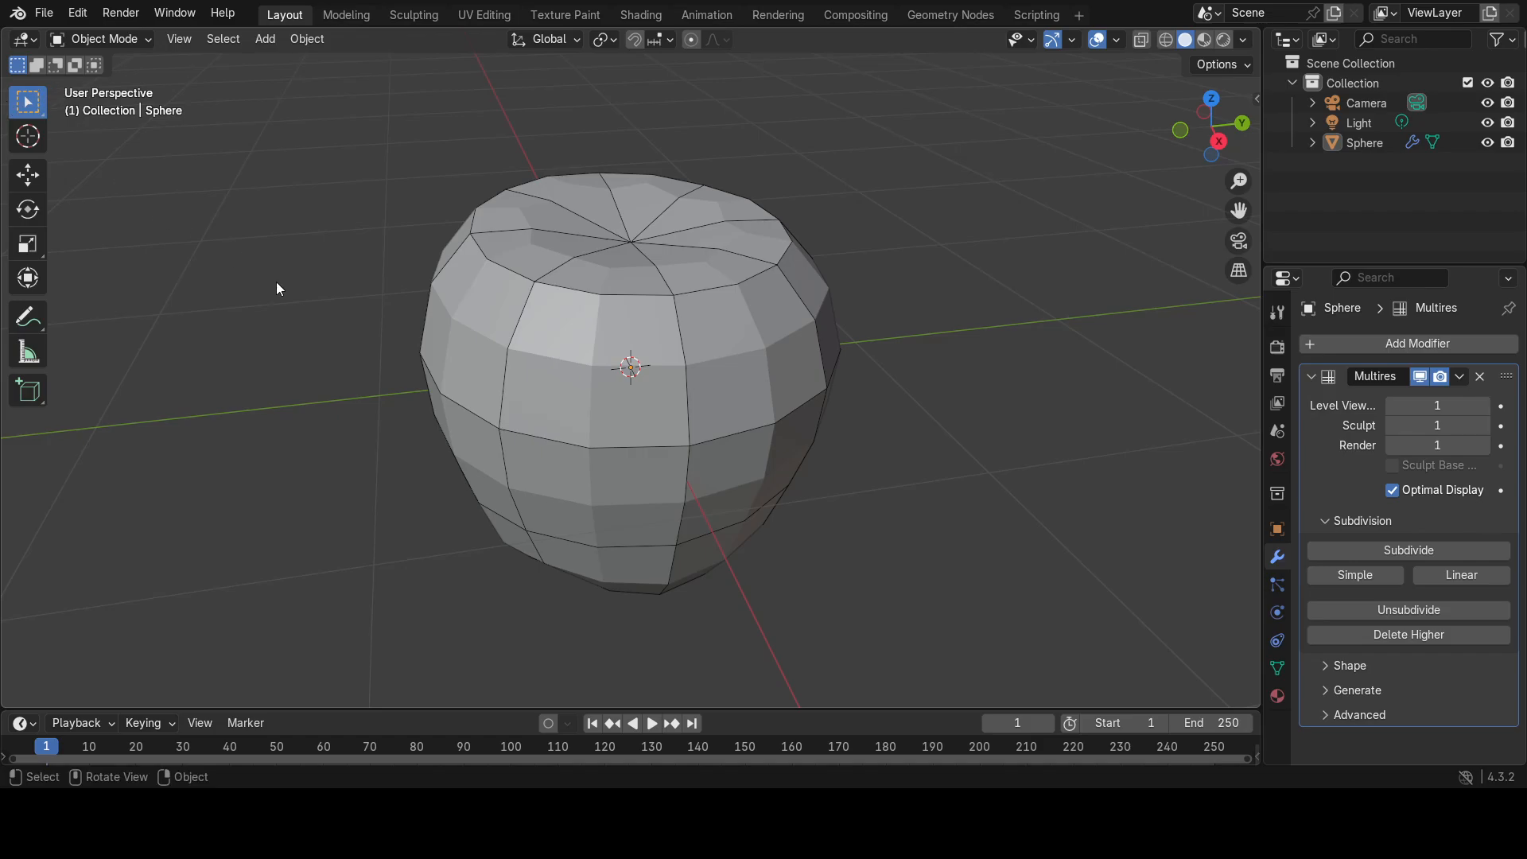
key(Tab)
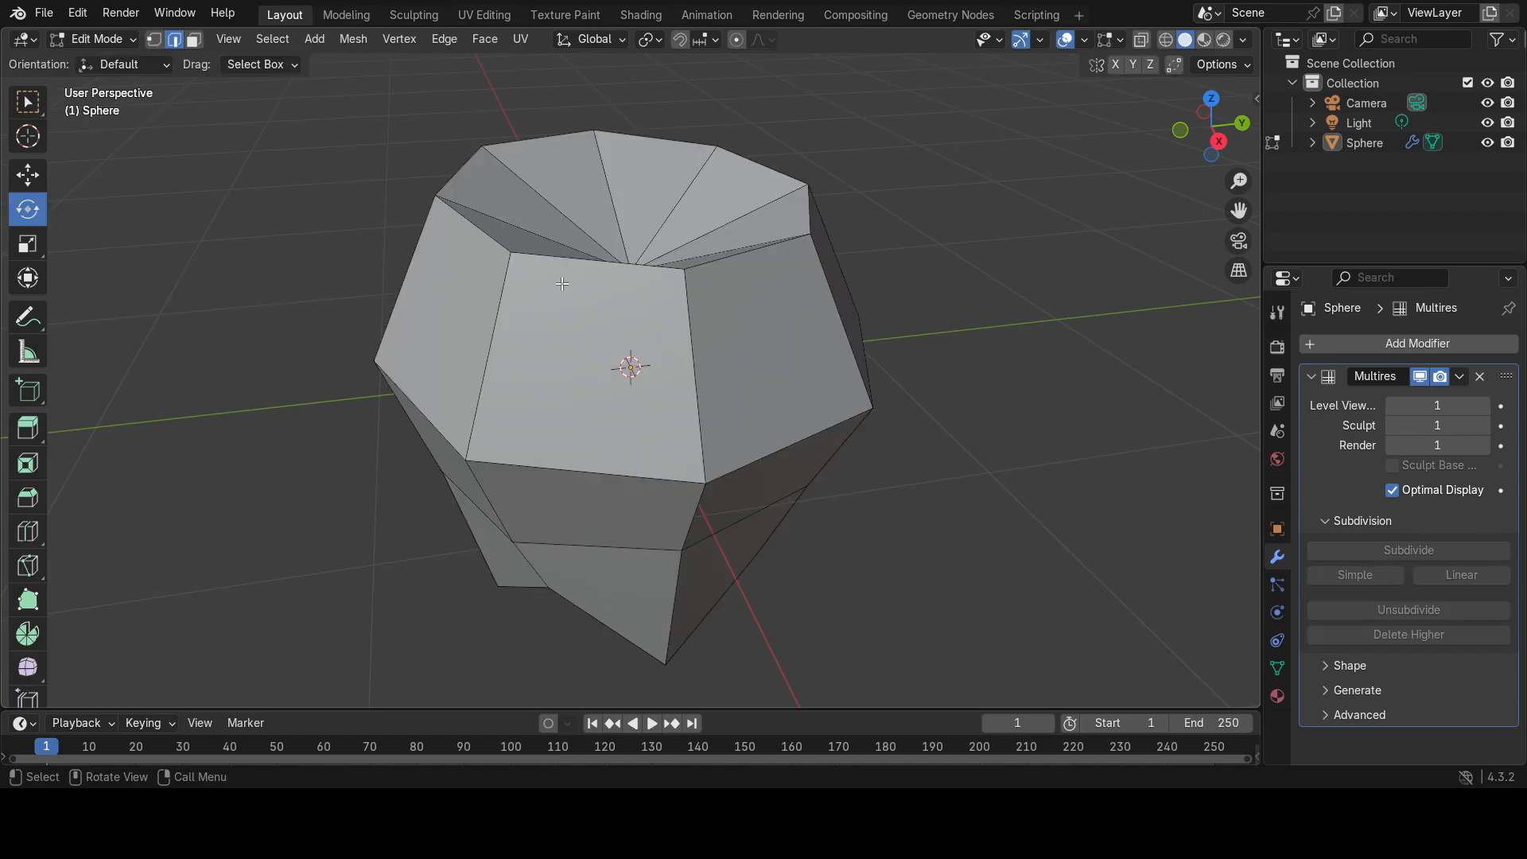
middle_drag(557, 279, 621, 291)
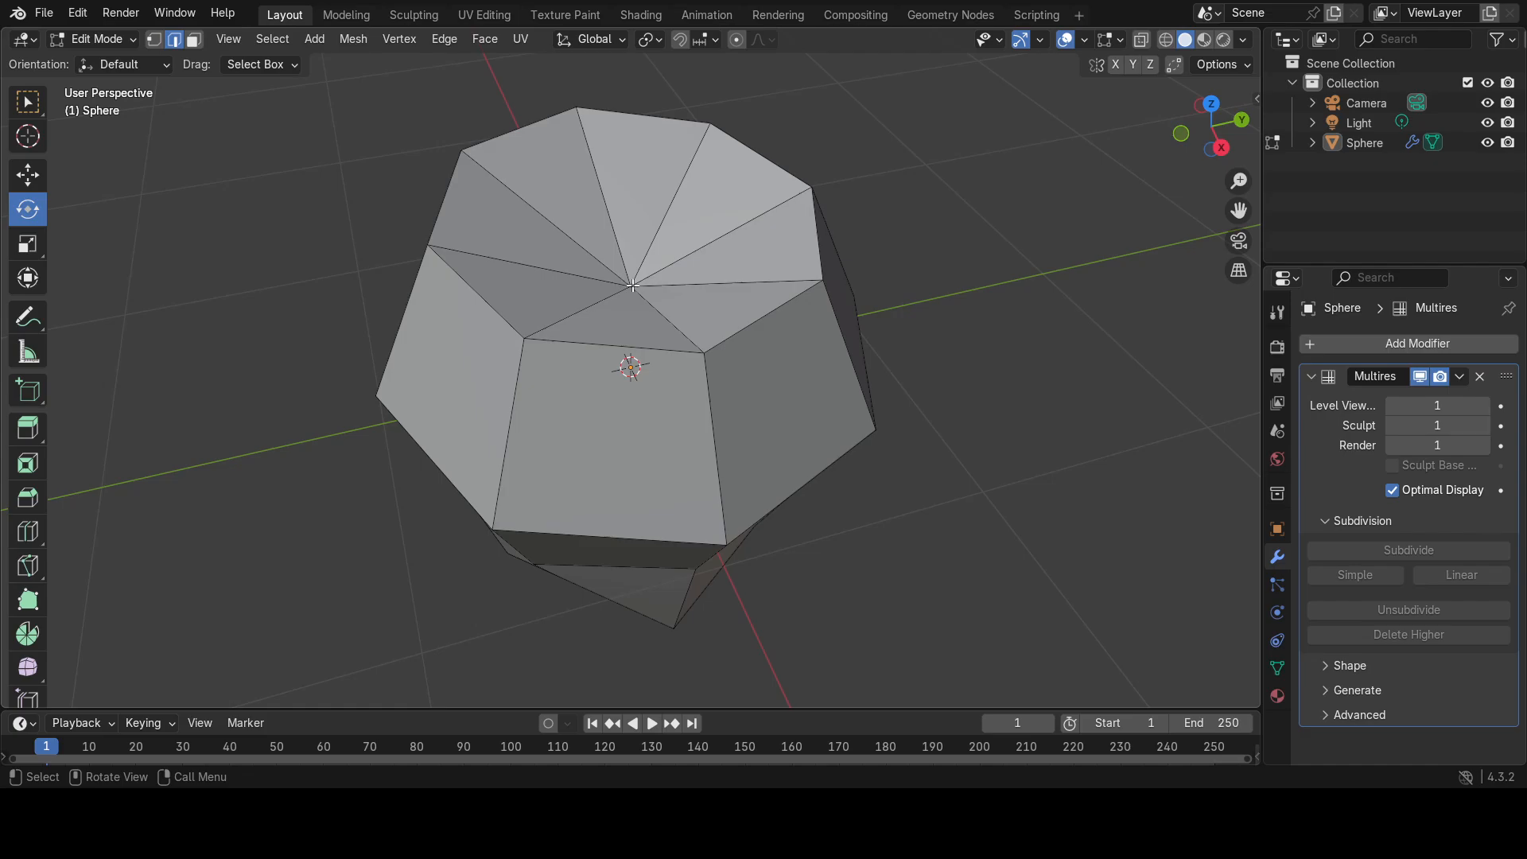
click(634, 284)
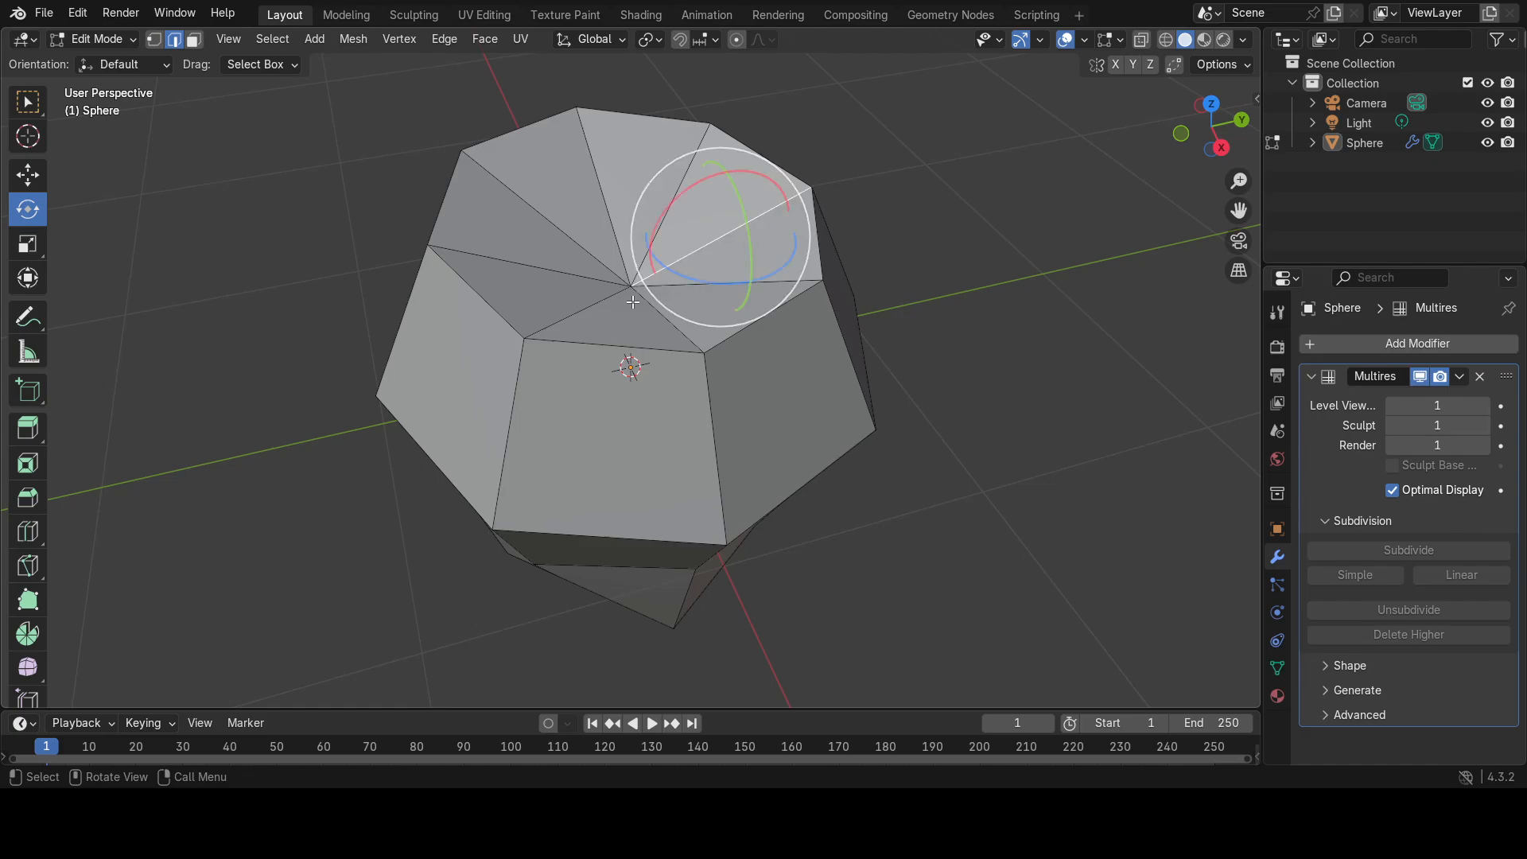
click(27, 175)
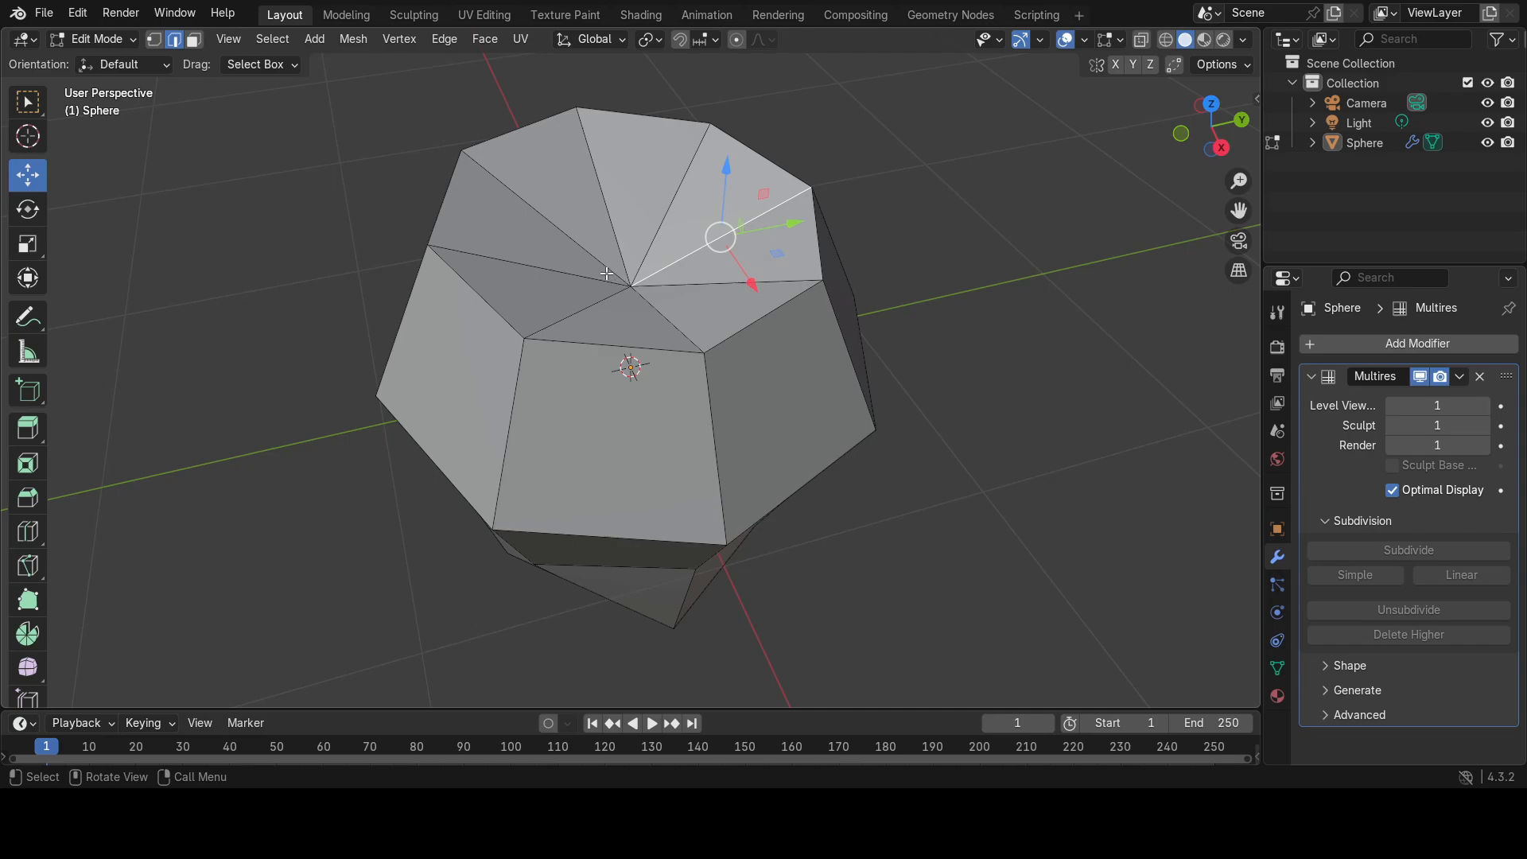
key(1)
click(630, 285)
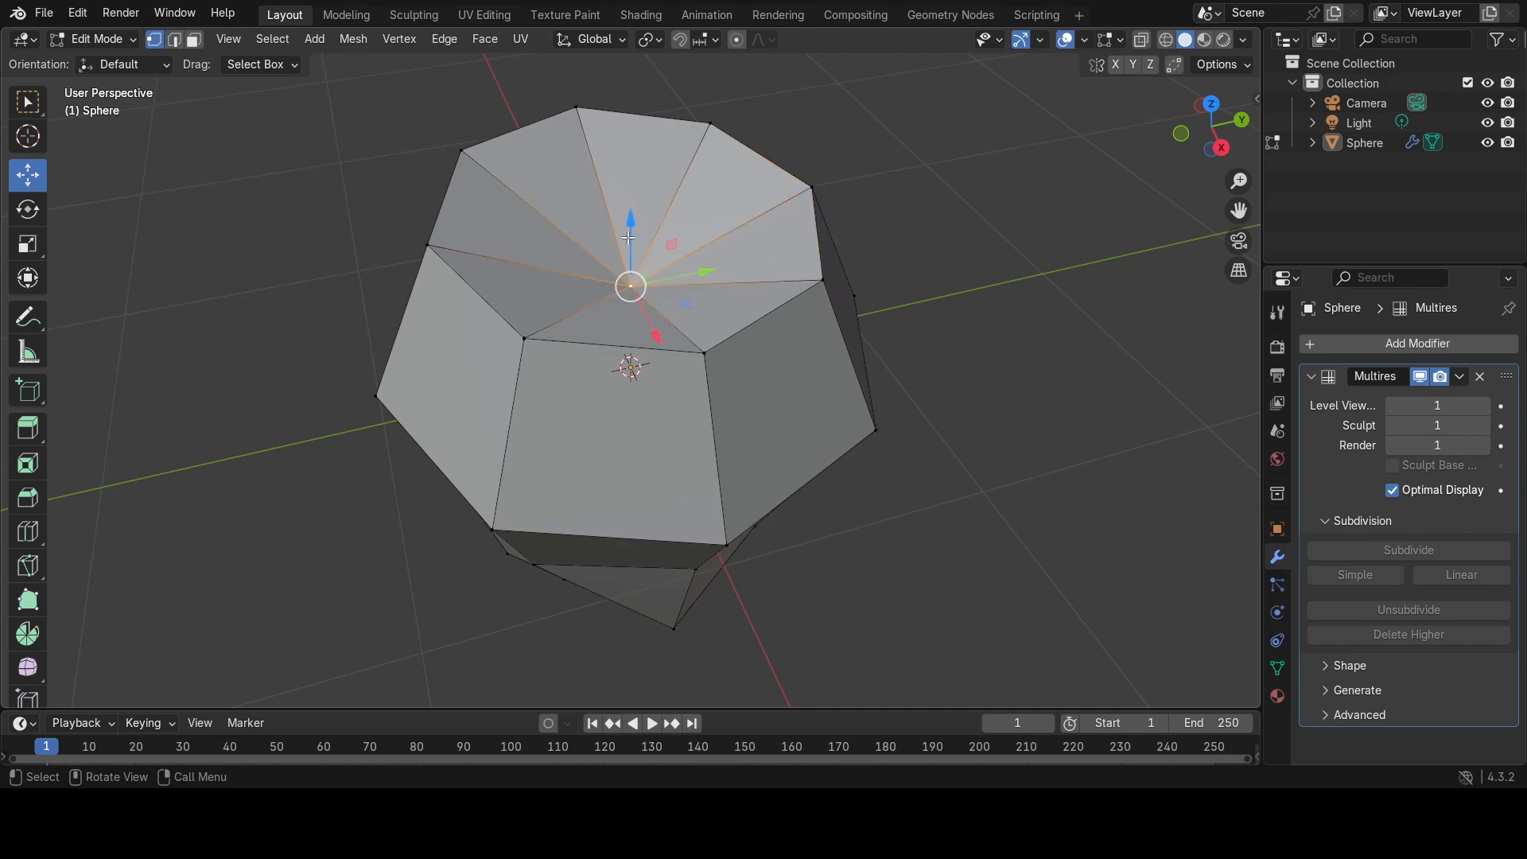
drag(631, 224, 618, 284)
key(Tab)
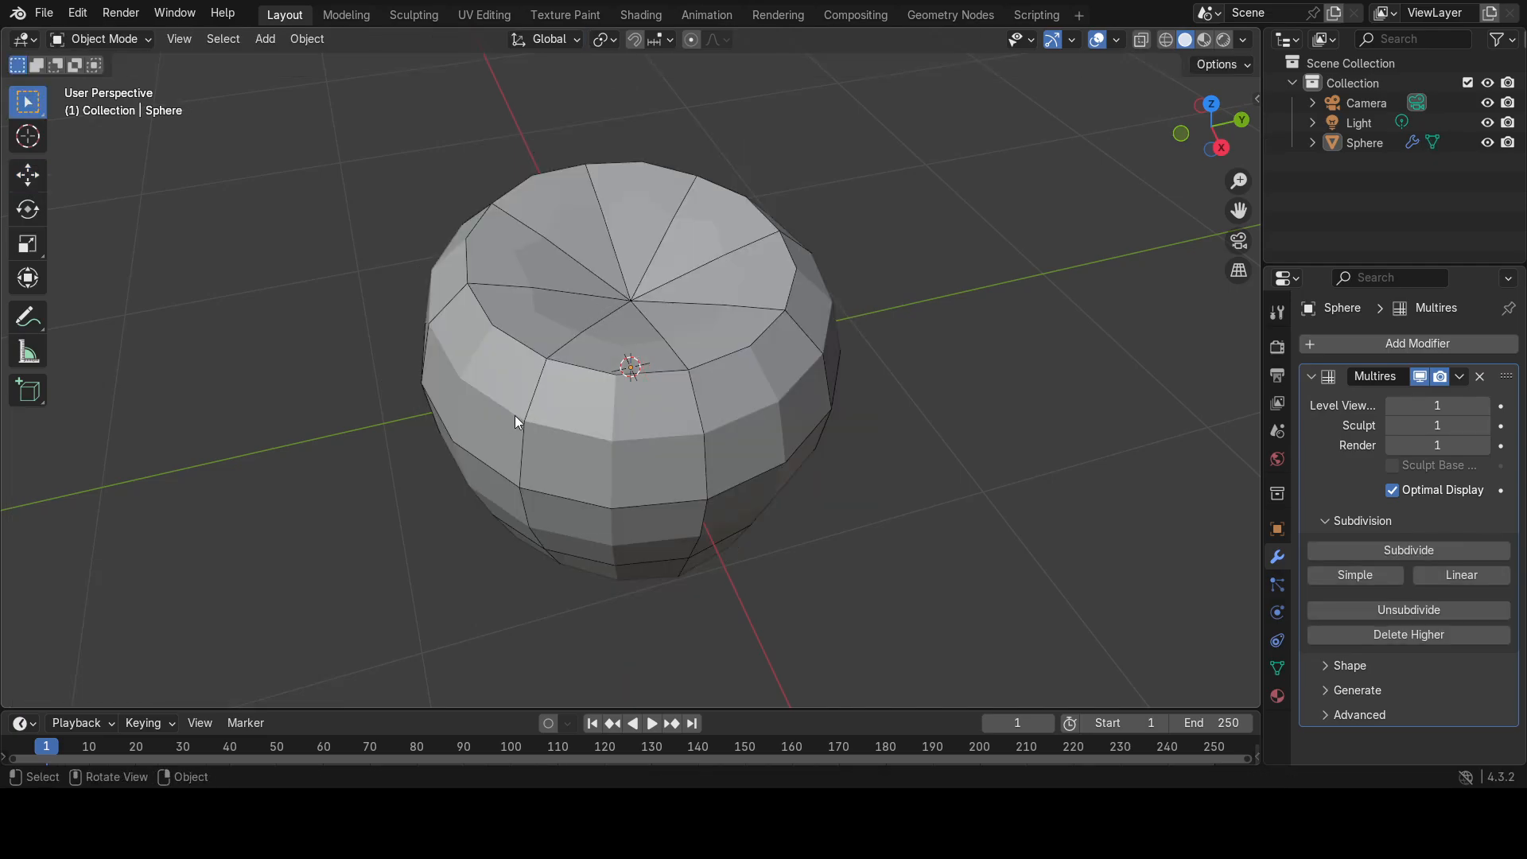
middle_drag(515, 416, 617, 341)
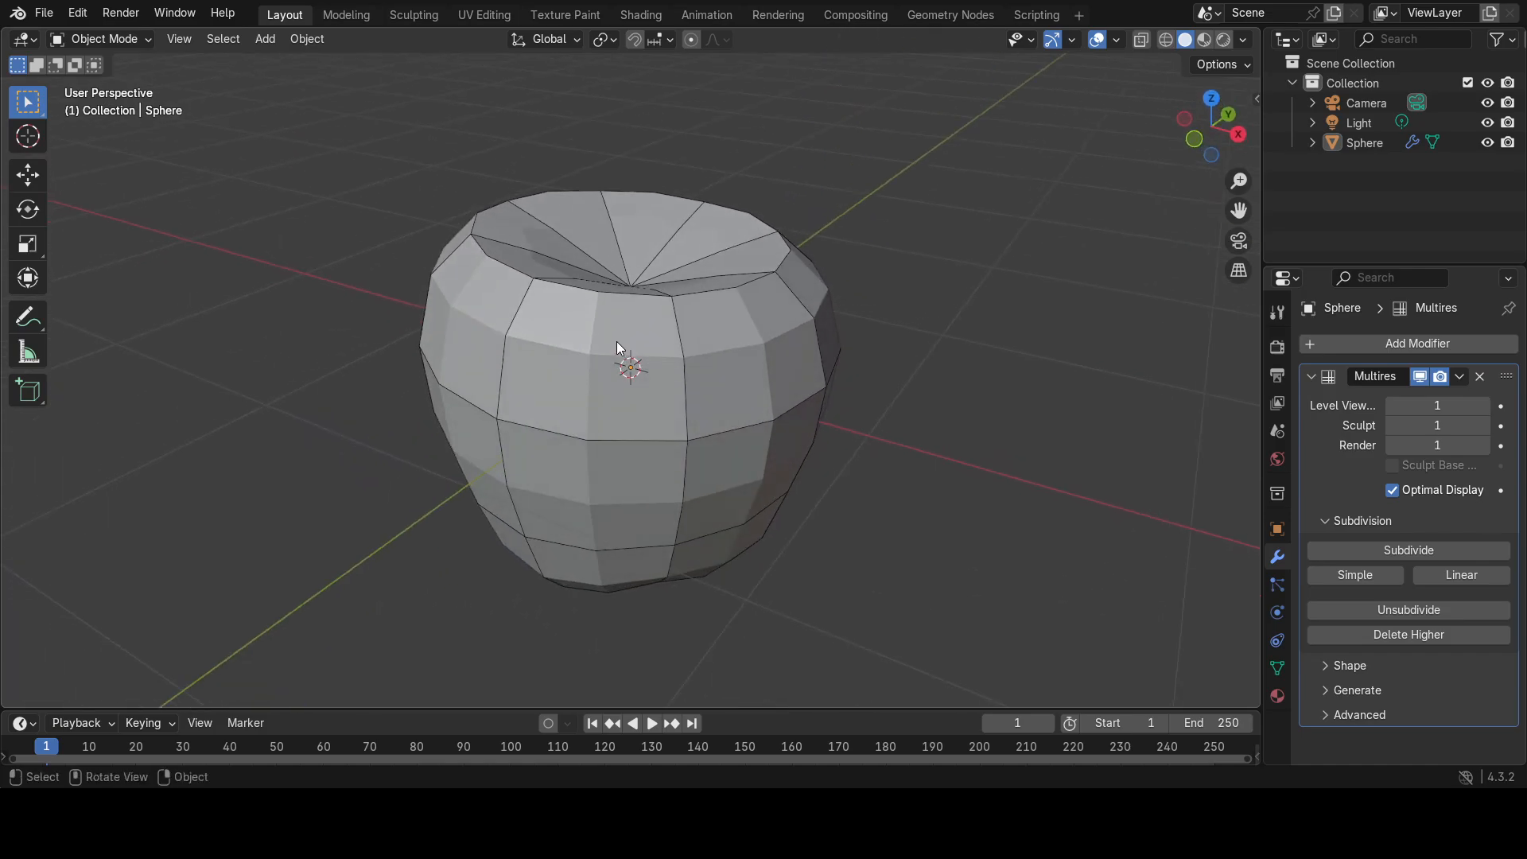
Apply a single Loop Cut and Slide at factor 0 to one spoke edge inside the top dent, and select its midpoint vertex.
key(Tab)
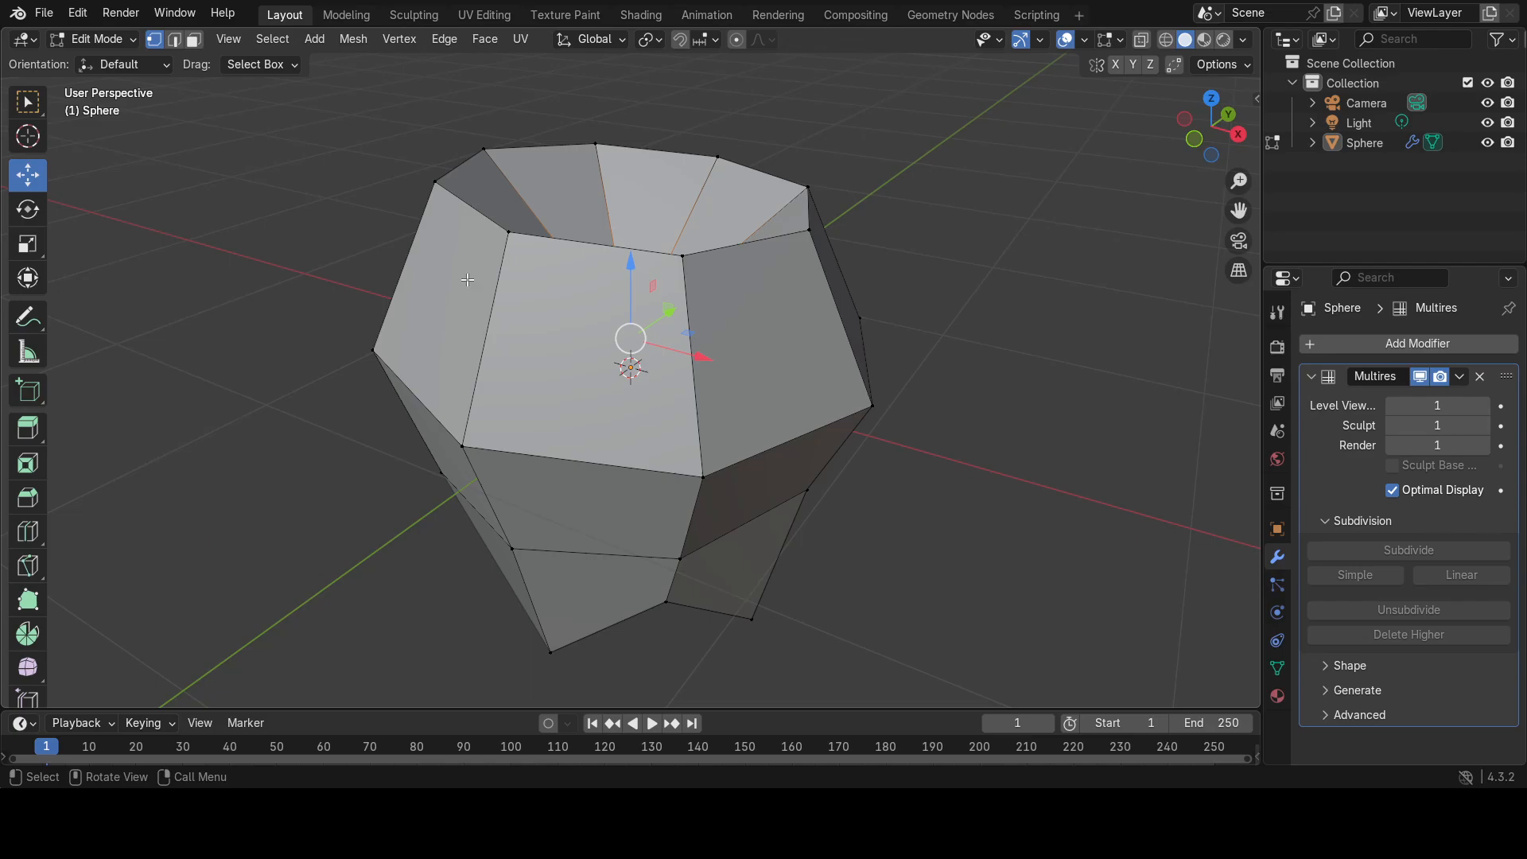
middle_drag(467, 280, 414, 298)
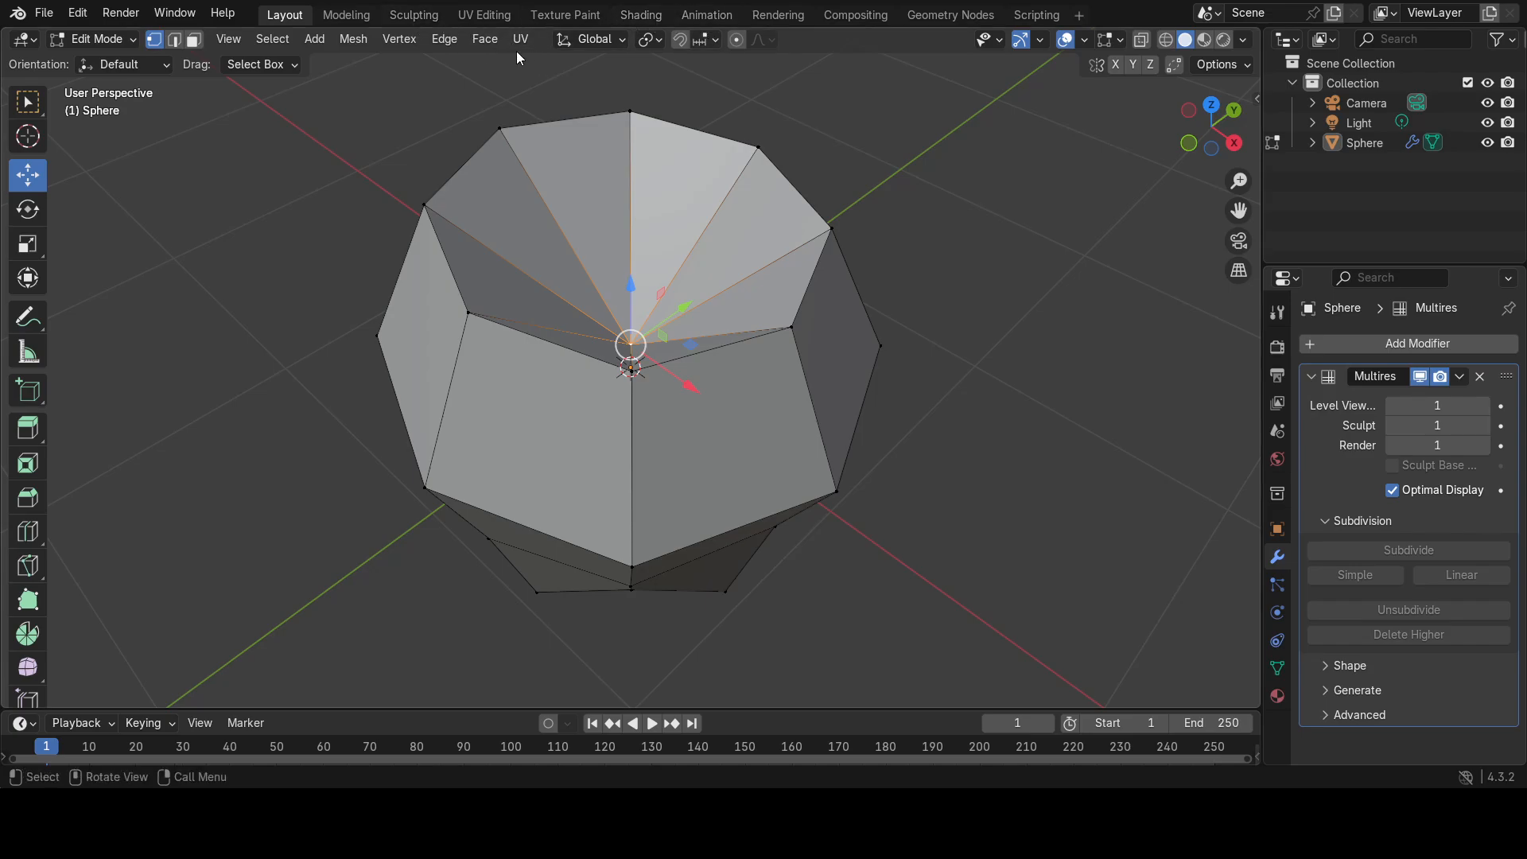
click(444, 40)
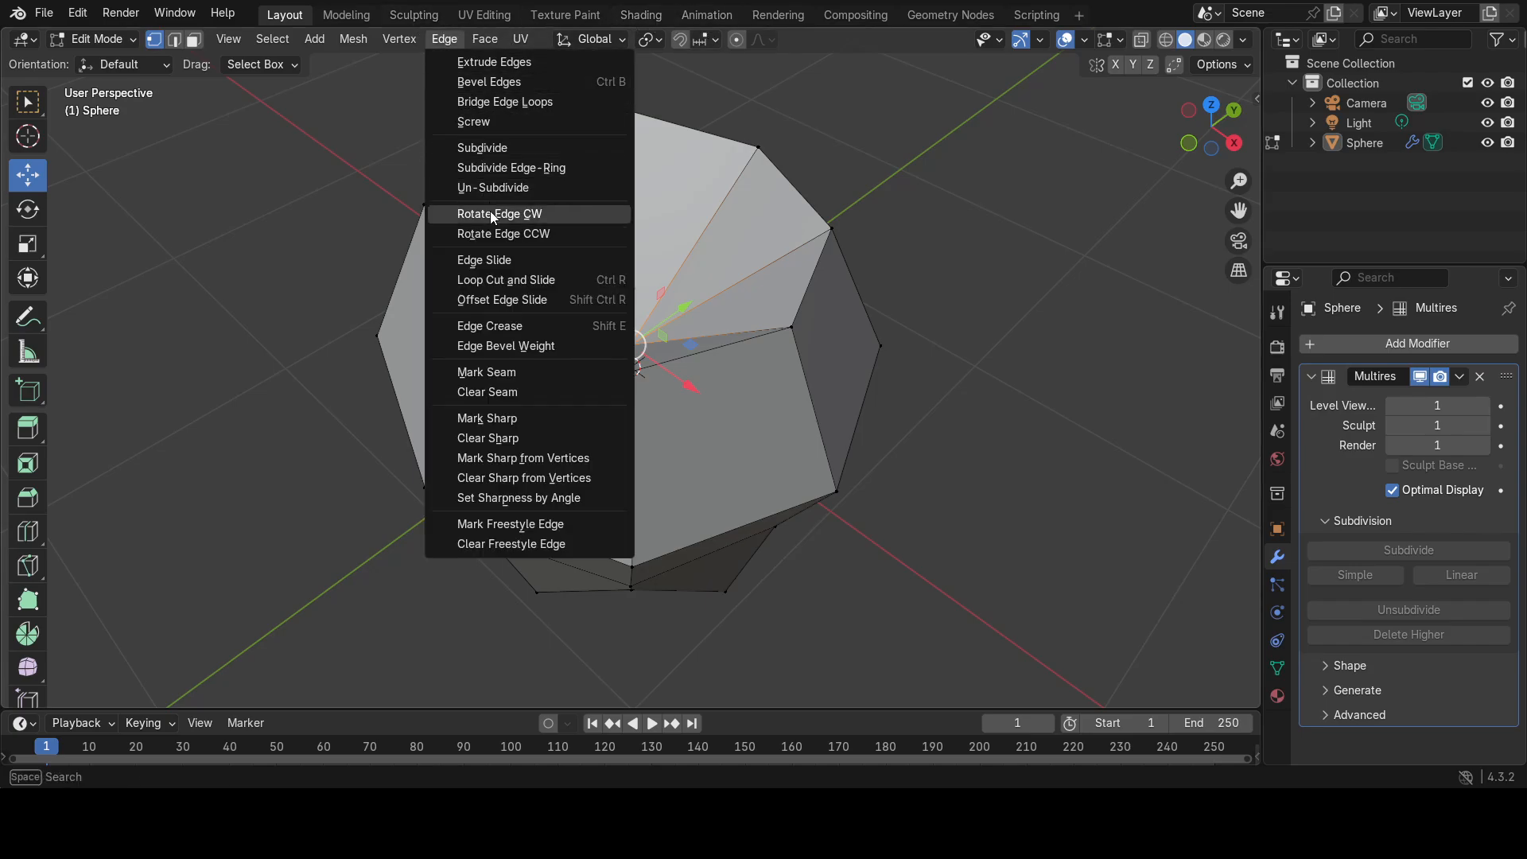
click(496, 280)
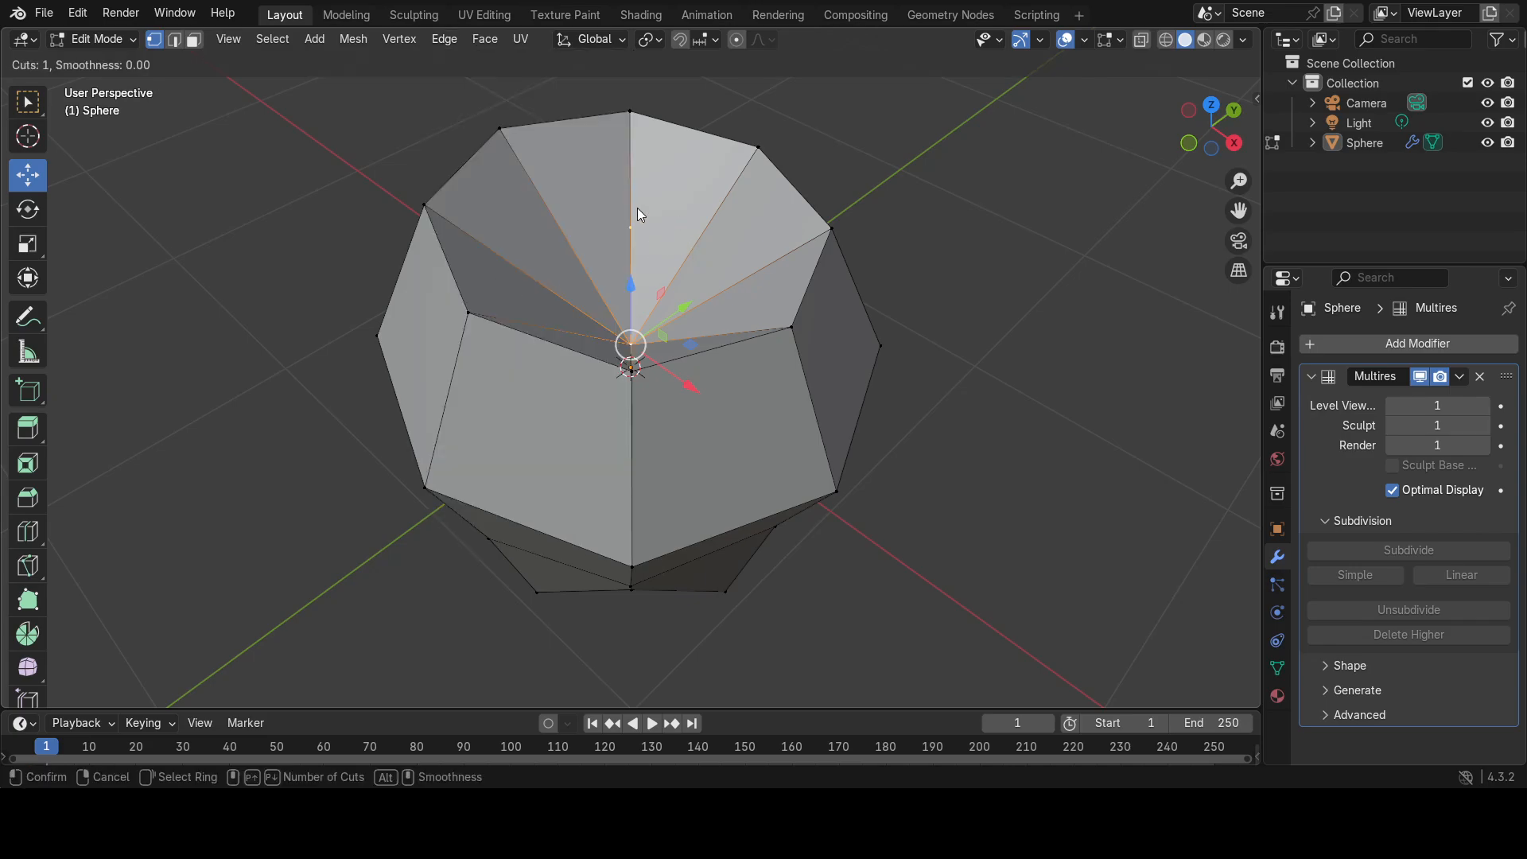
click(632, 218)
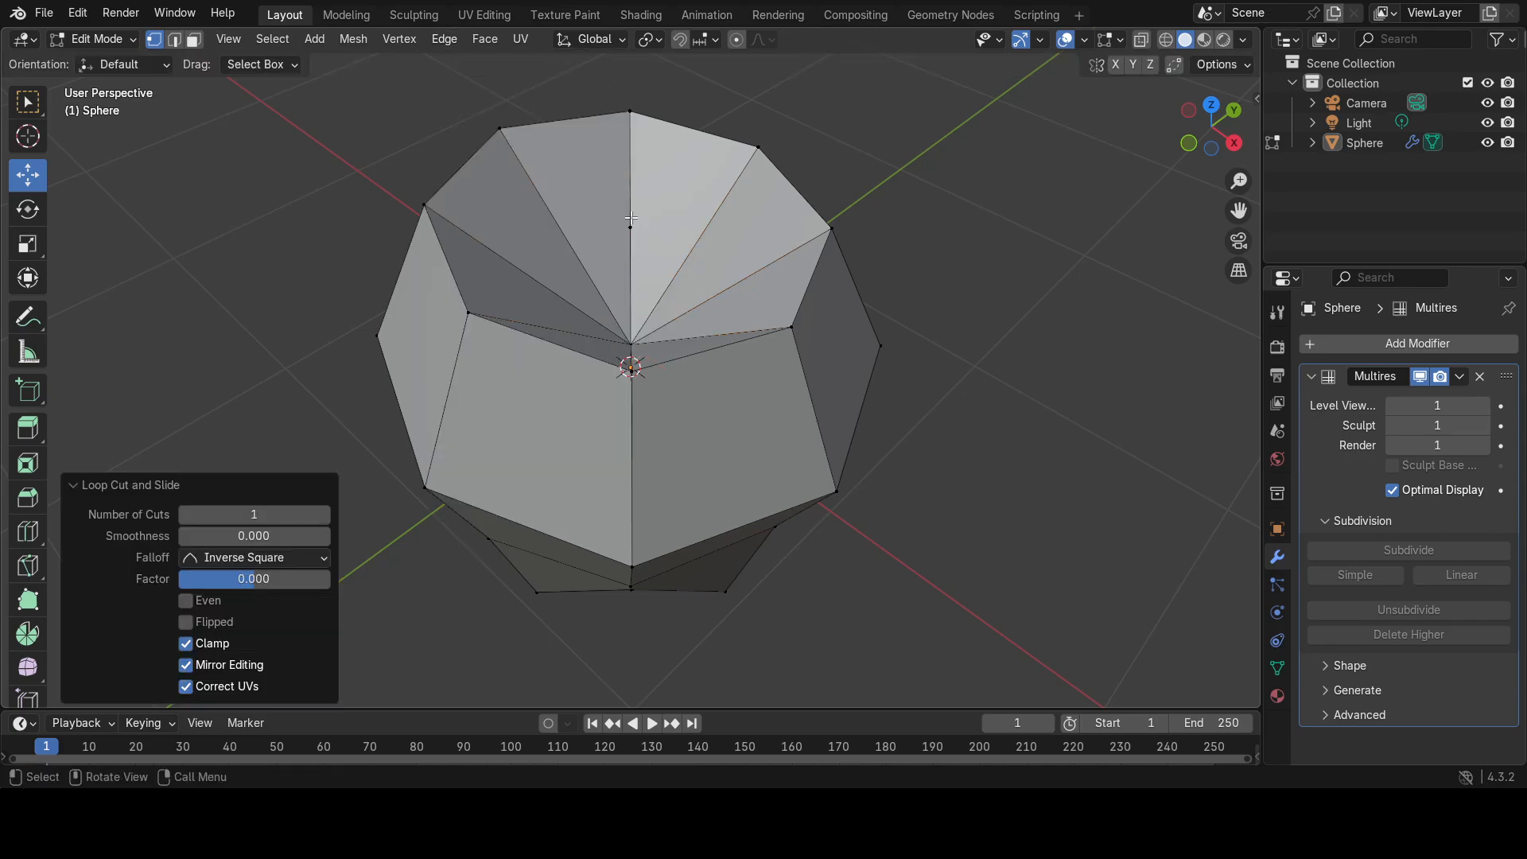
click(631, 222)
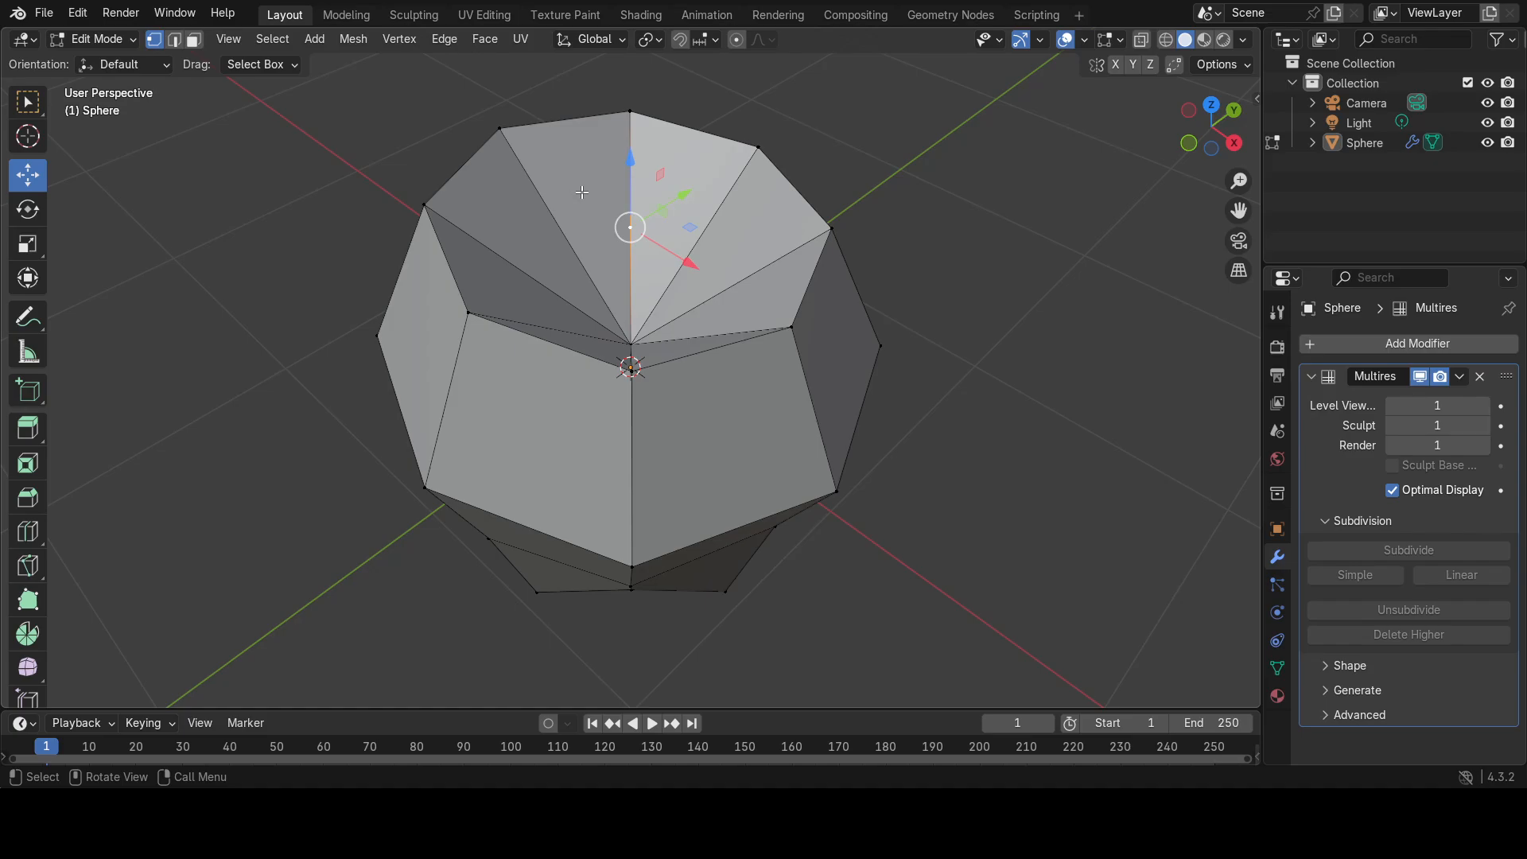
key(z)
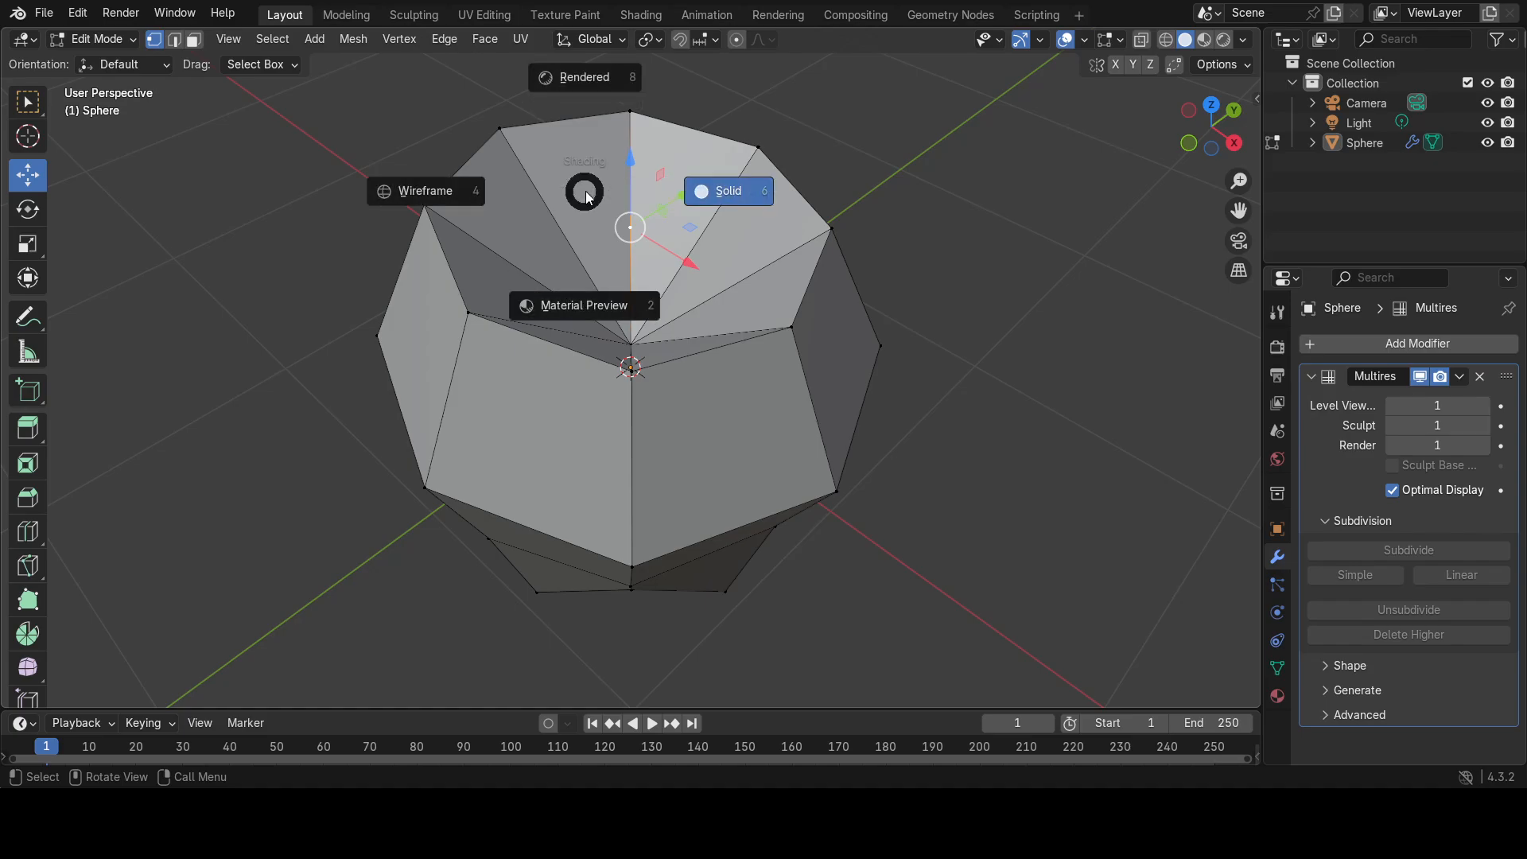
click(585, 192)
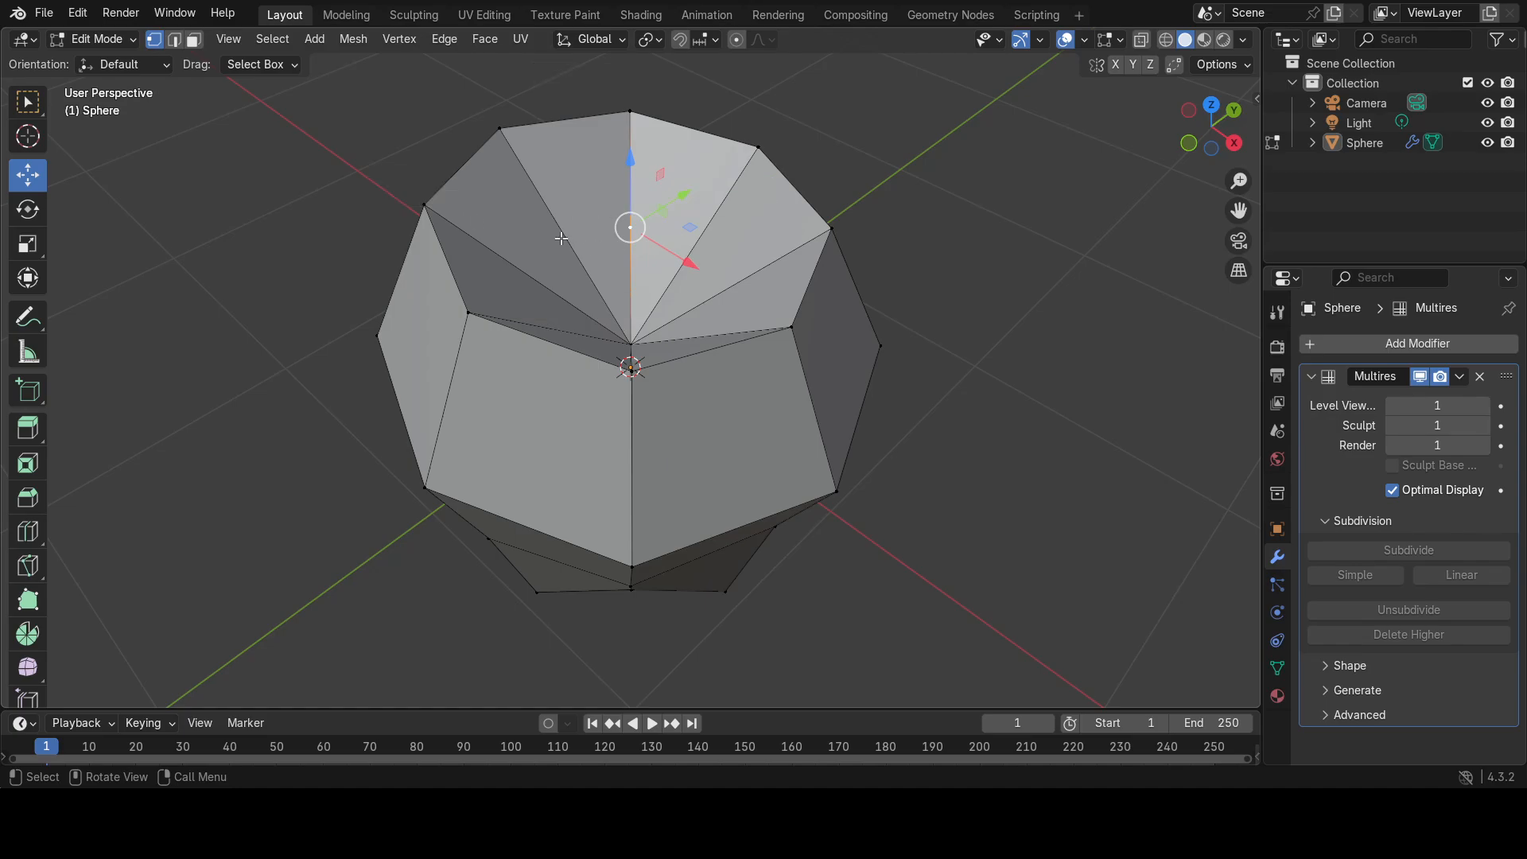
Add one loop cut around the body below the top rim with a slide factor of -0.064, and raise it about 0.131 m along Z.
key(2)
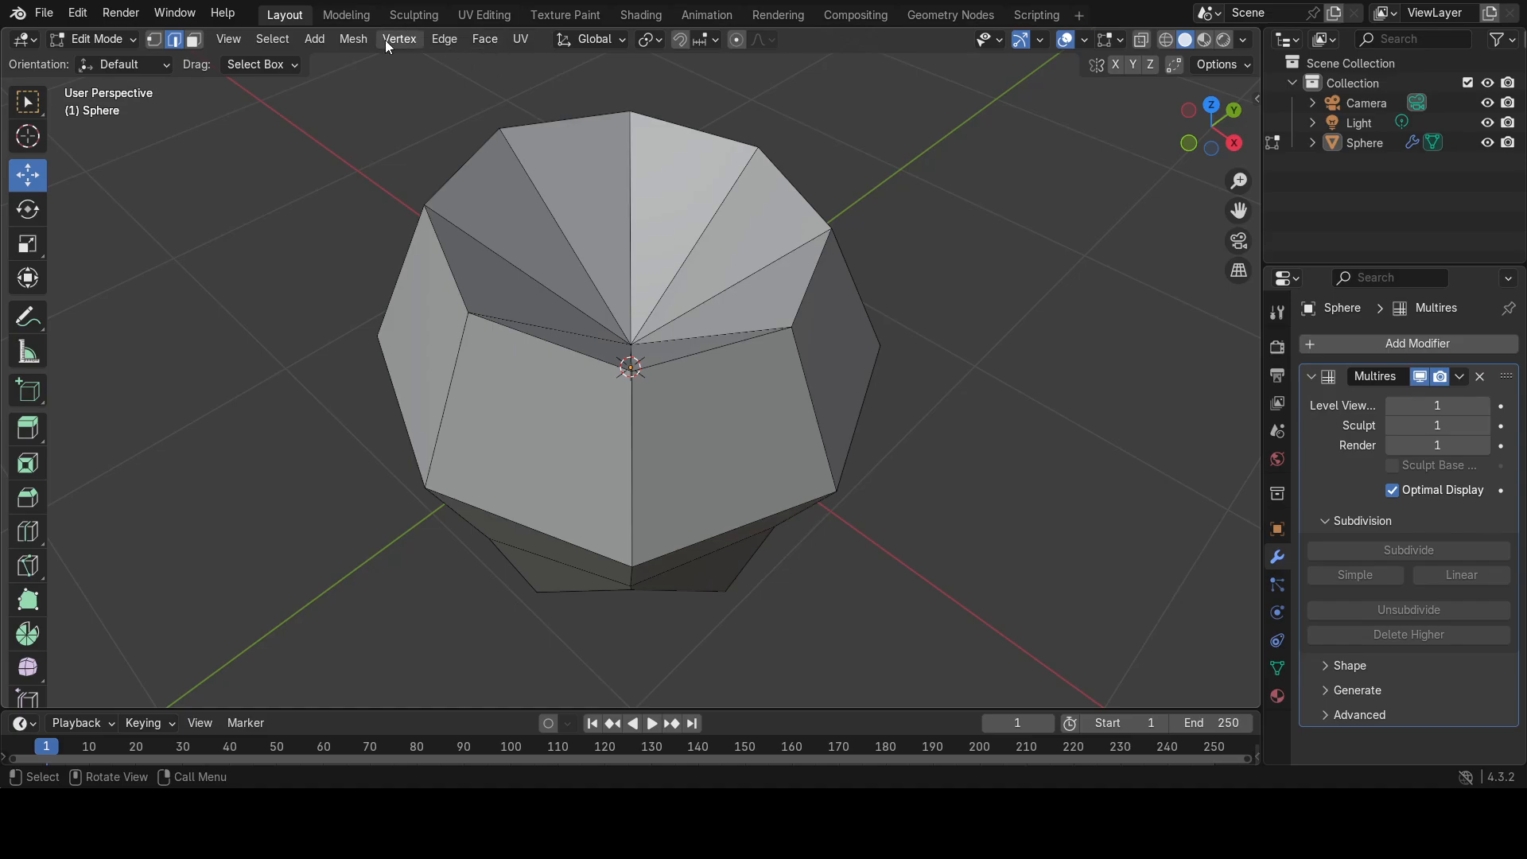
click(446, 40)
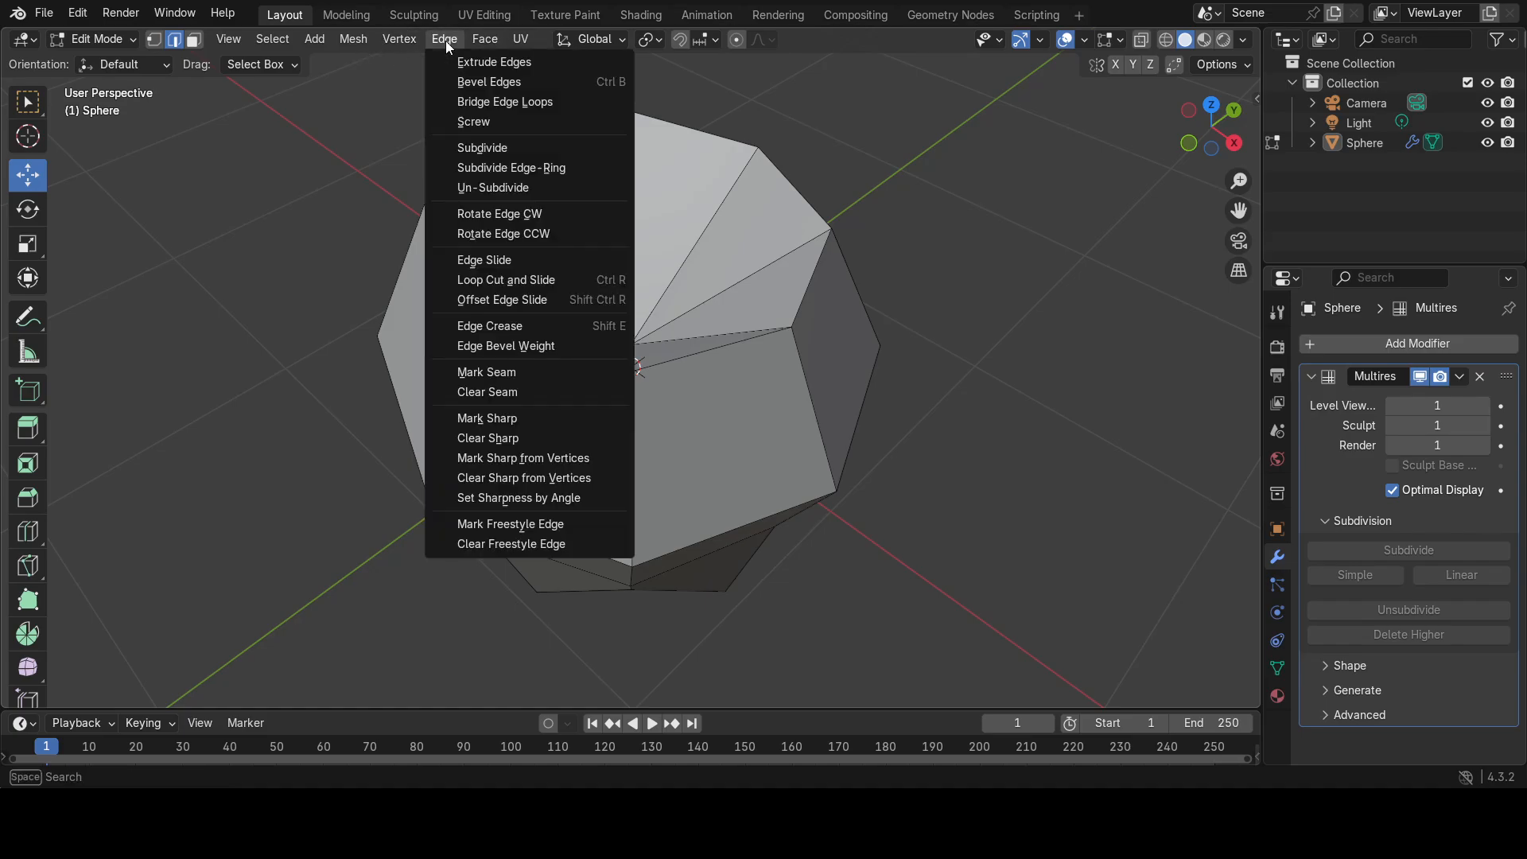
click(488, 280)
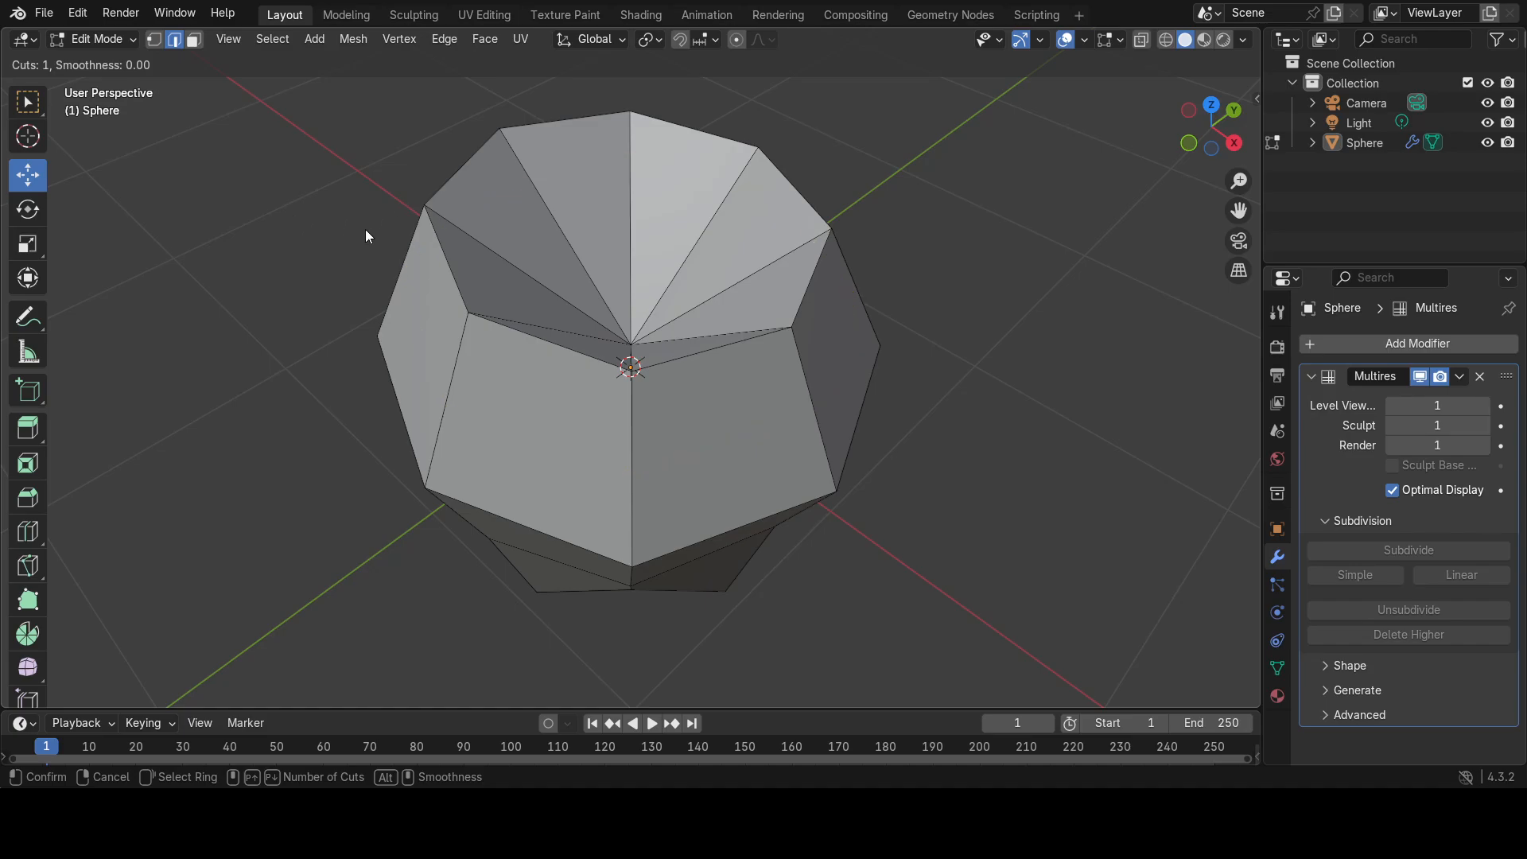
click(418, 212)
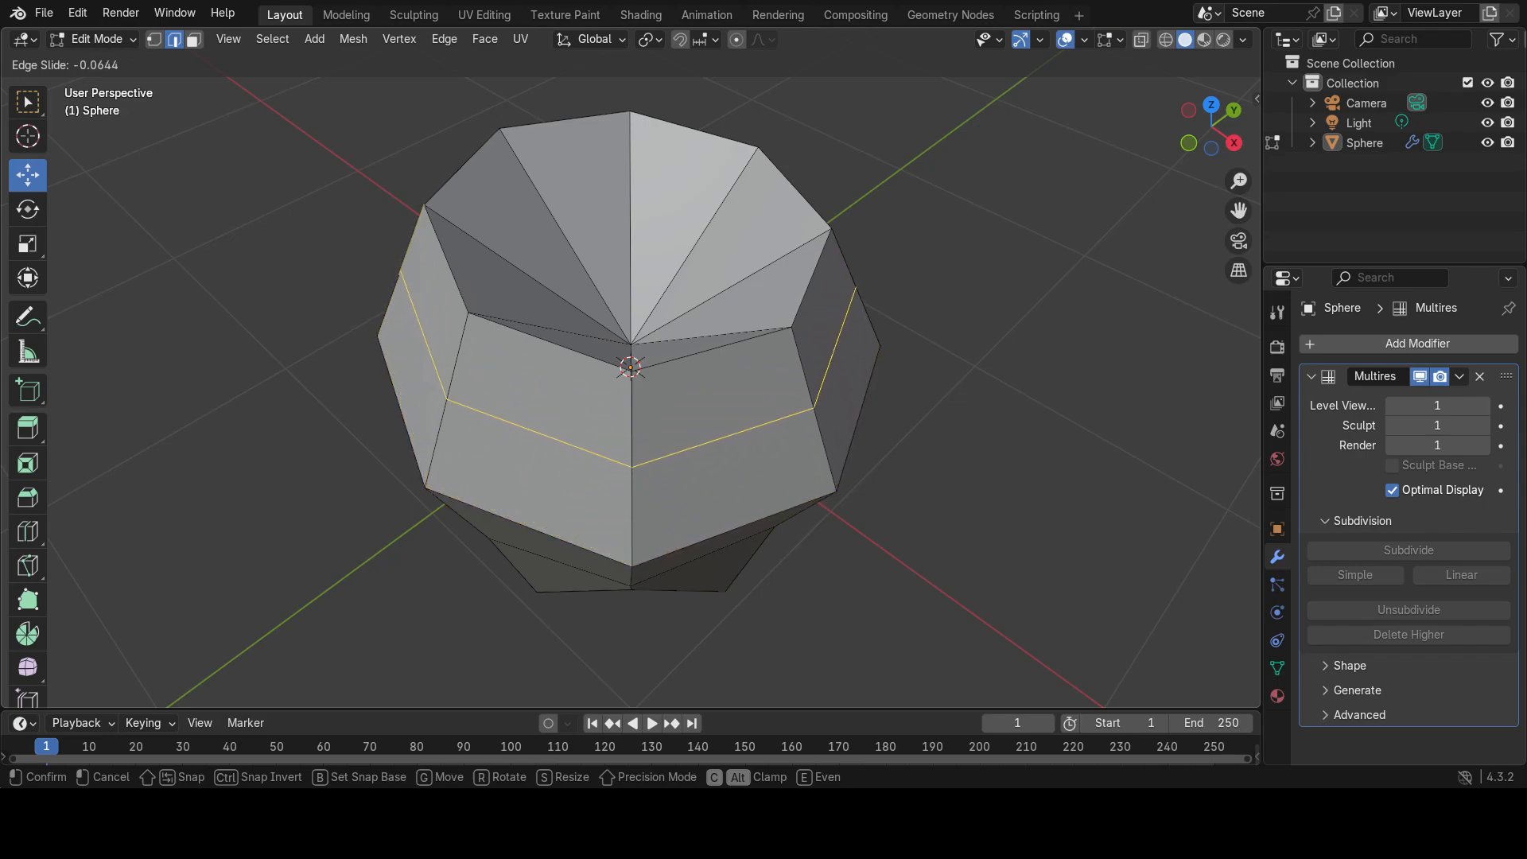
click(418, 207)
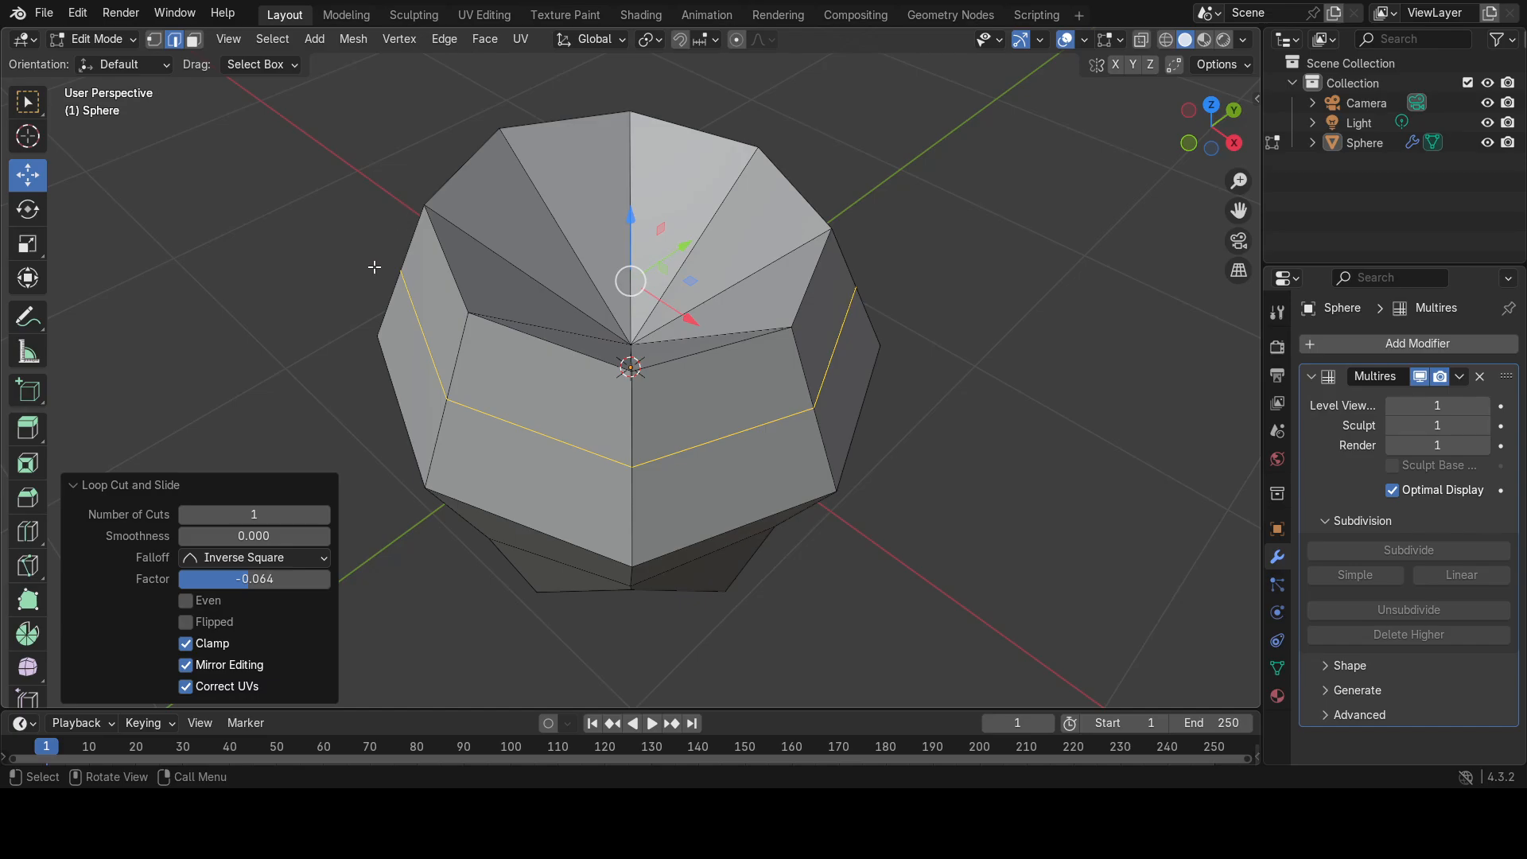
mouse_move(377, 277)
middle_down()
mouse_move(358, 143)
mouse_move(399, 251)
mouse_move(392, 280)
mouse_move(389, 246)
mouse_move(391, 260)
middle_up()
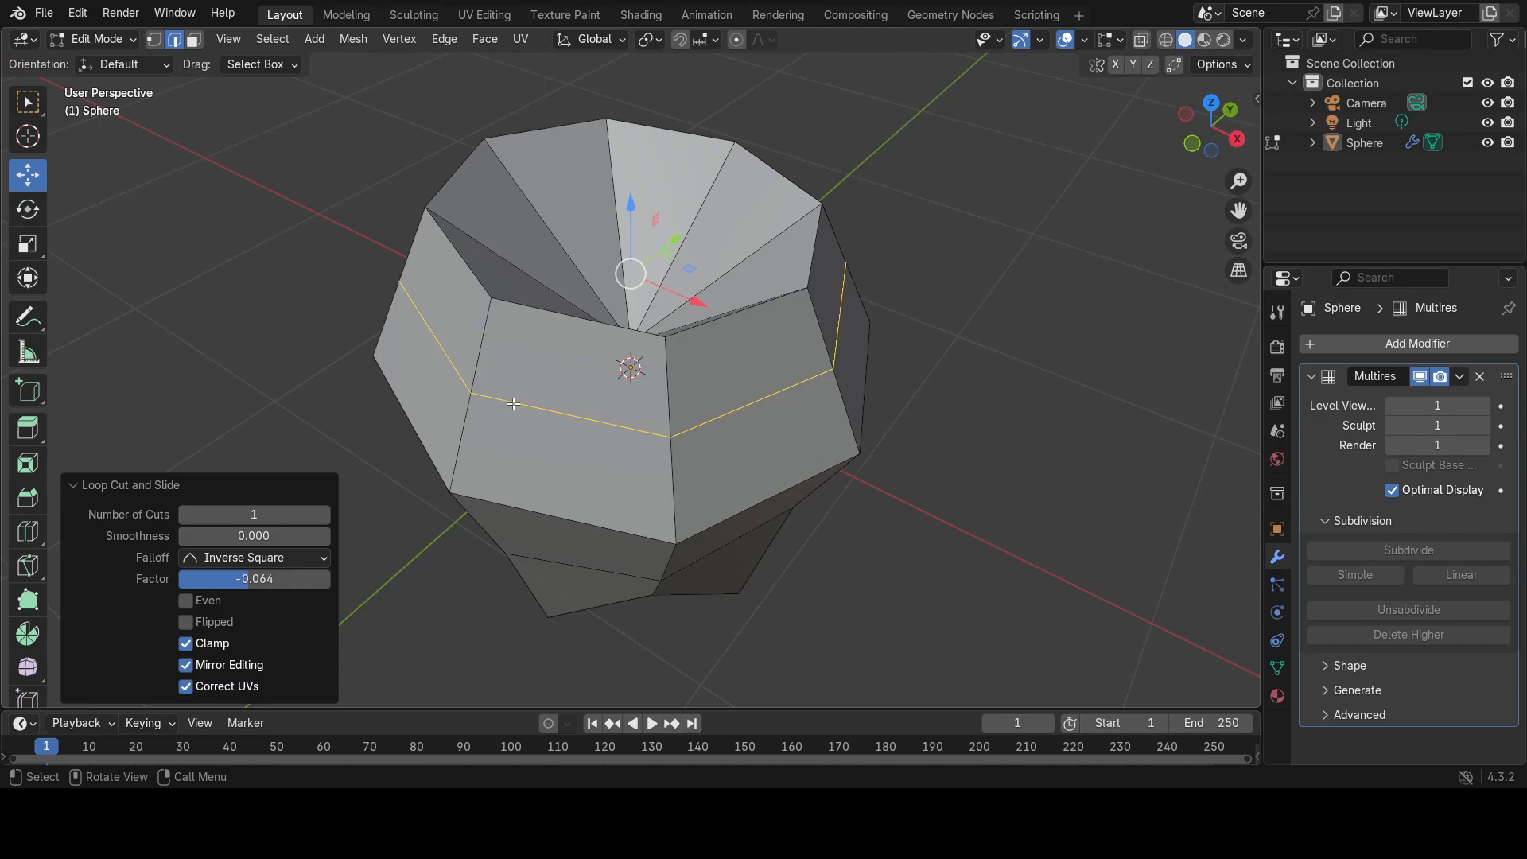
drag(619, 200, 618, 170)
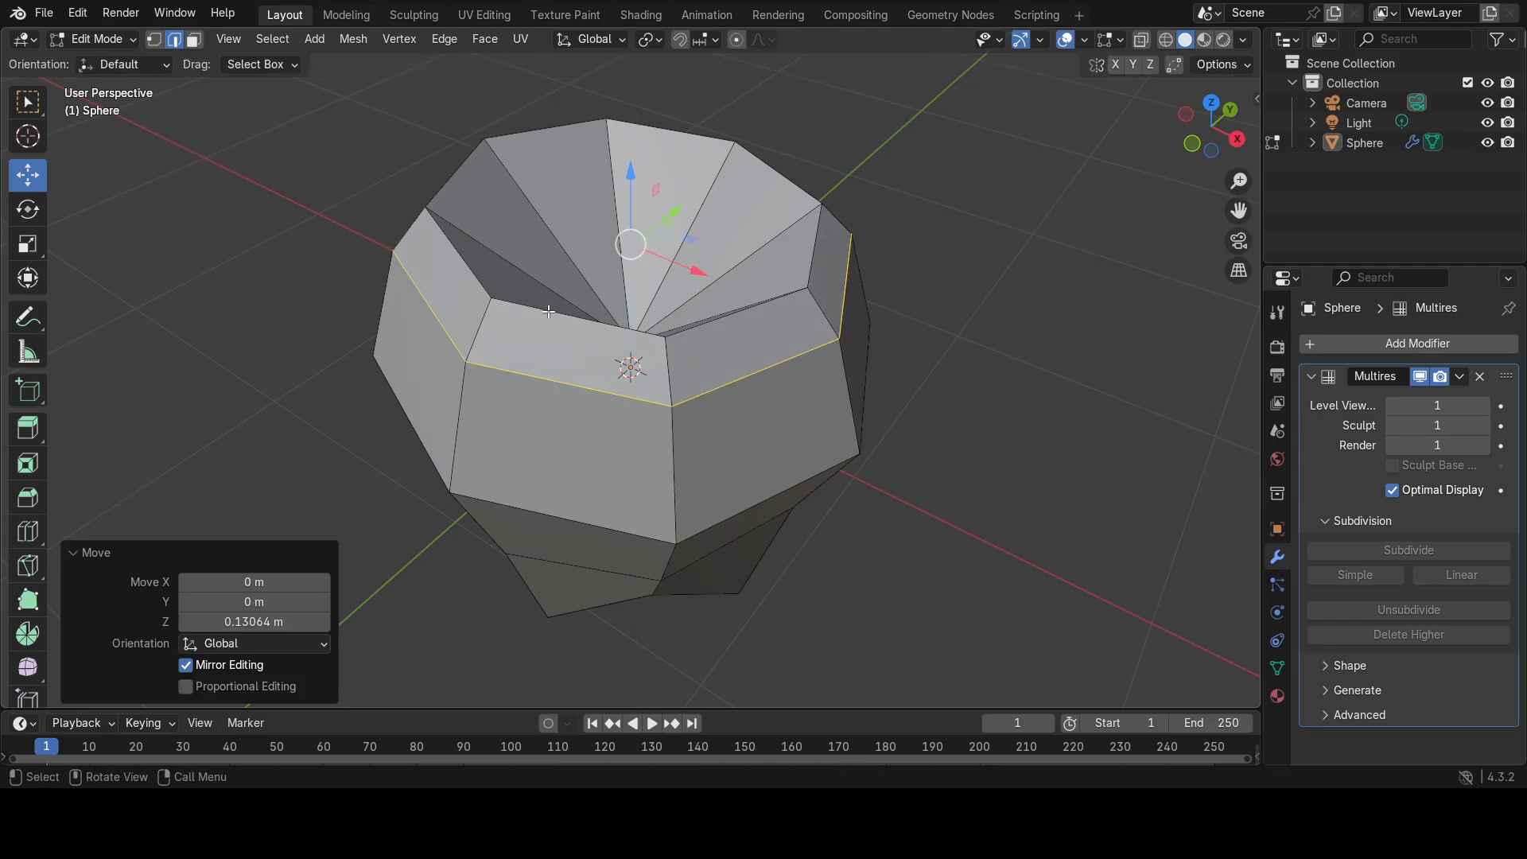
Select the top rim edge loop and scale it uniformly to about 0.891, and clear the selection.
alt+click(626, 241)
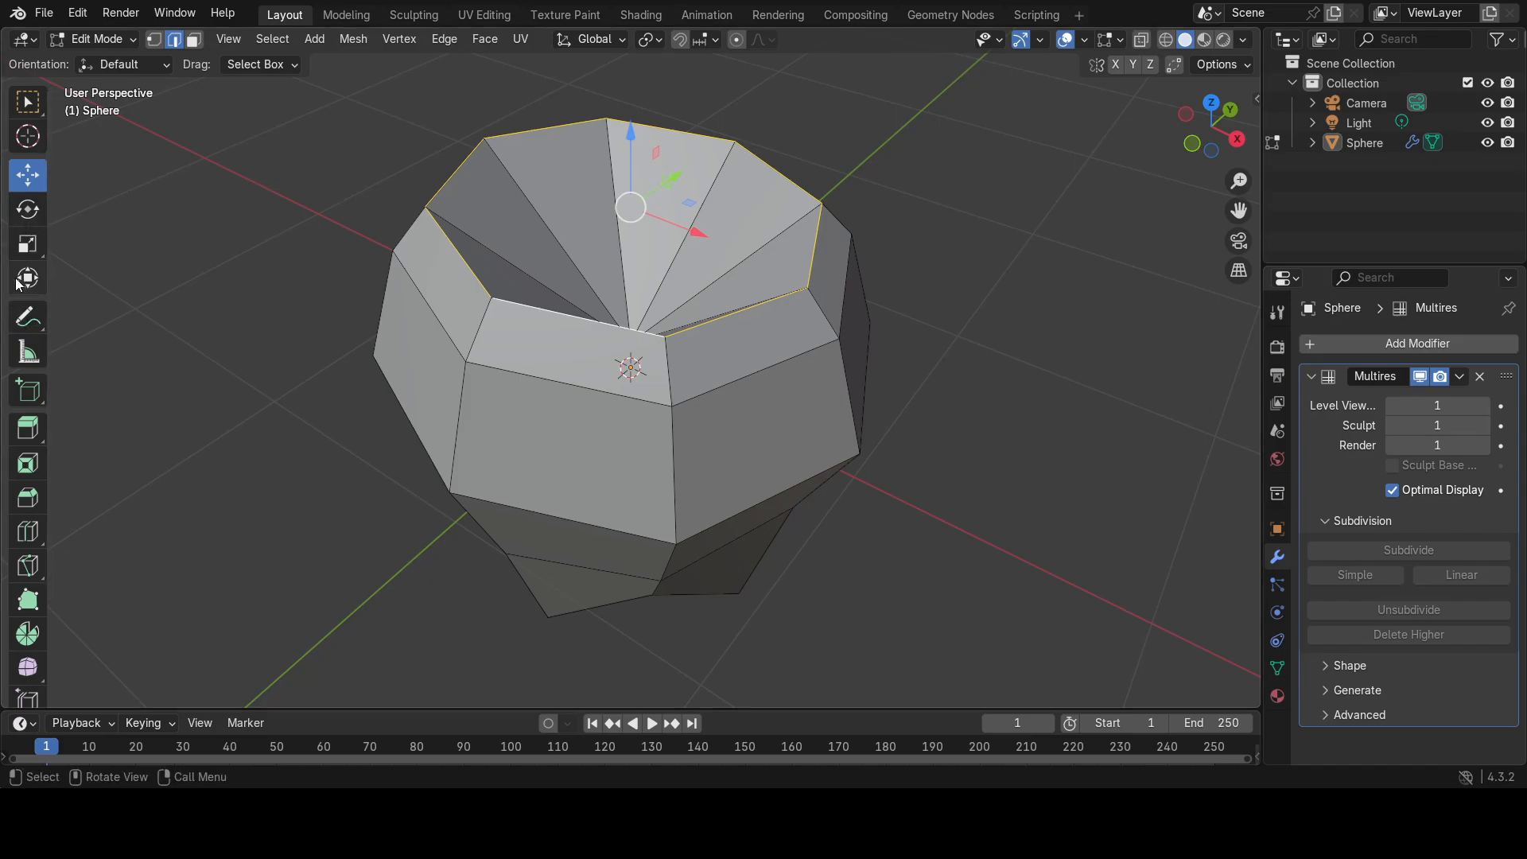
click(27, 244)
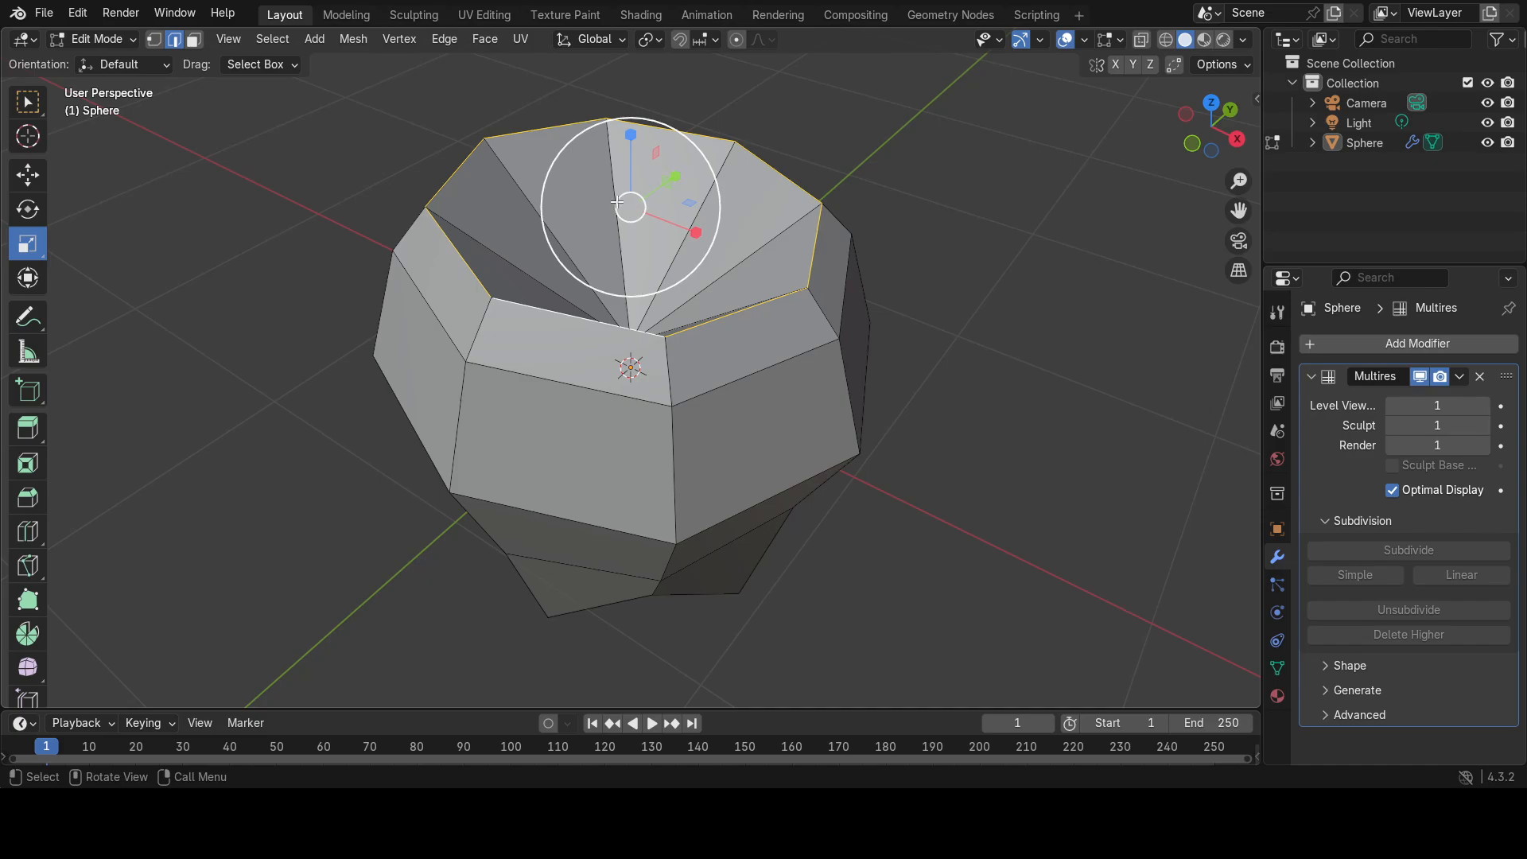
drag(618, 202, 612, 200)
middle_drag(475, 312, 426, 327)
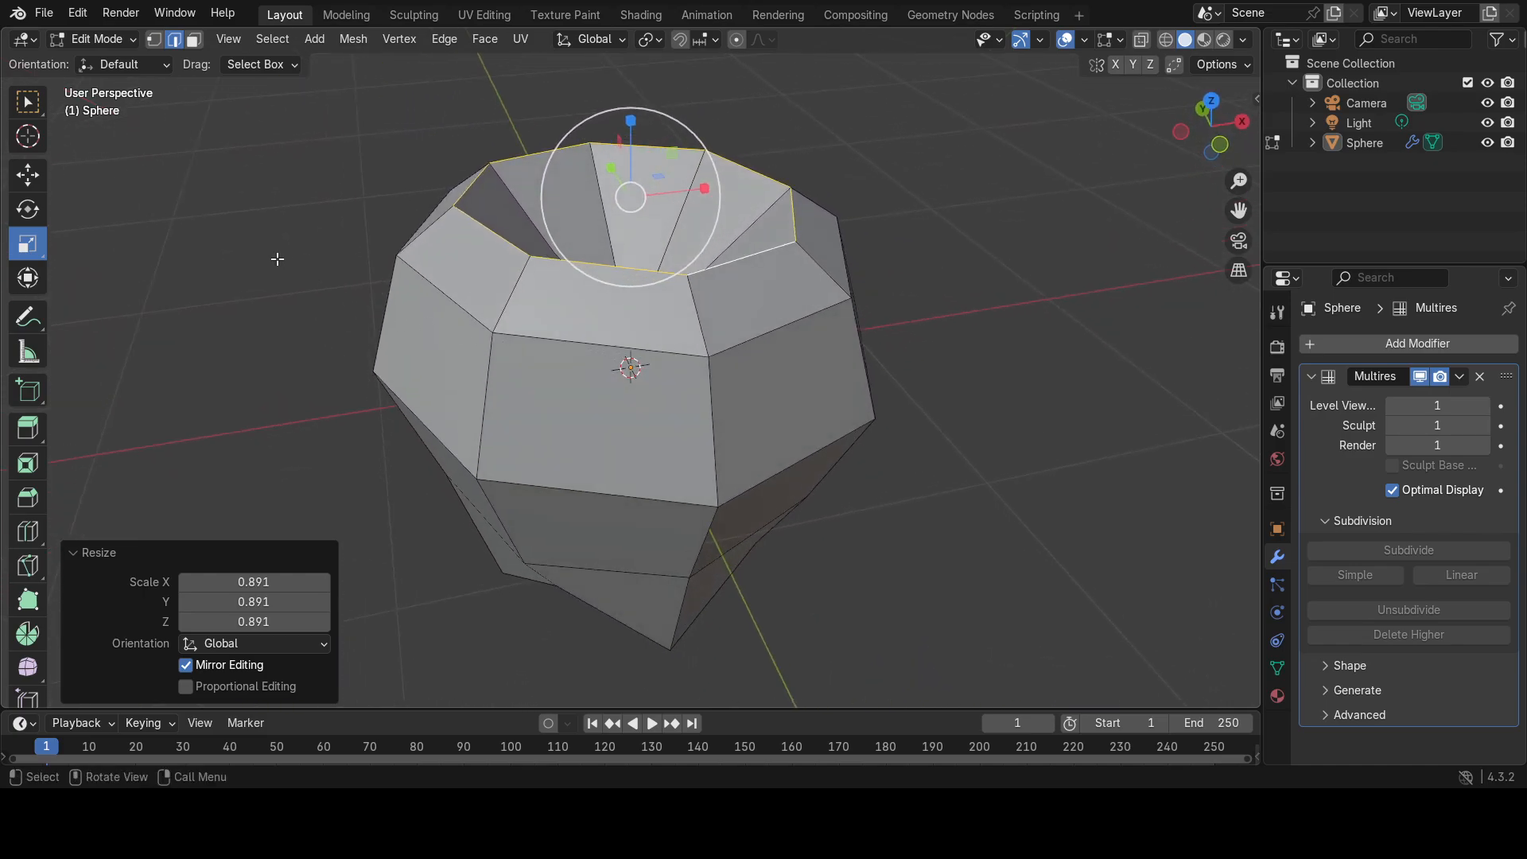
click(357, 233)
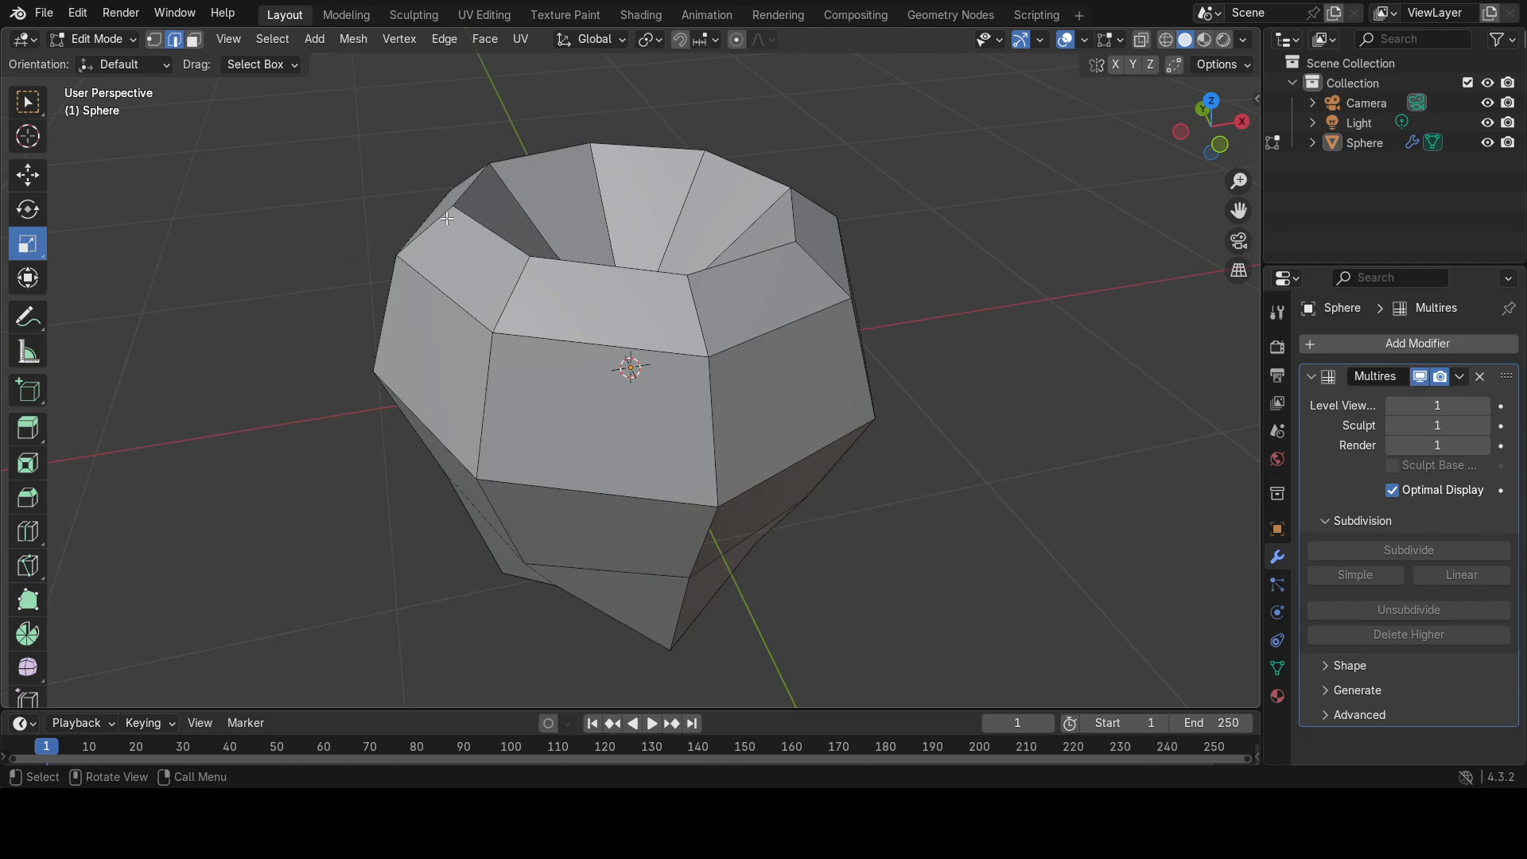
Raise one vertex of the top rim about 0.135 m along Z with proportional editing on, and return to Object Mode.
key(1)
click(454, 207)
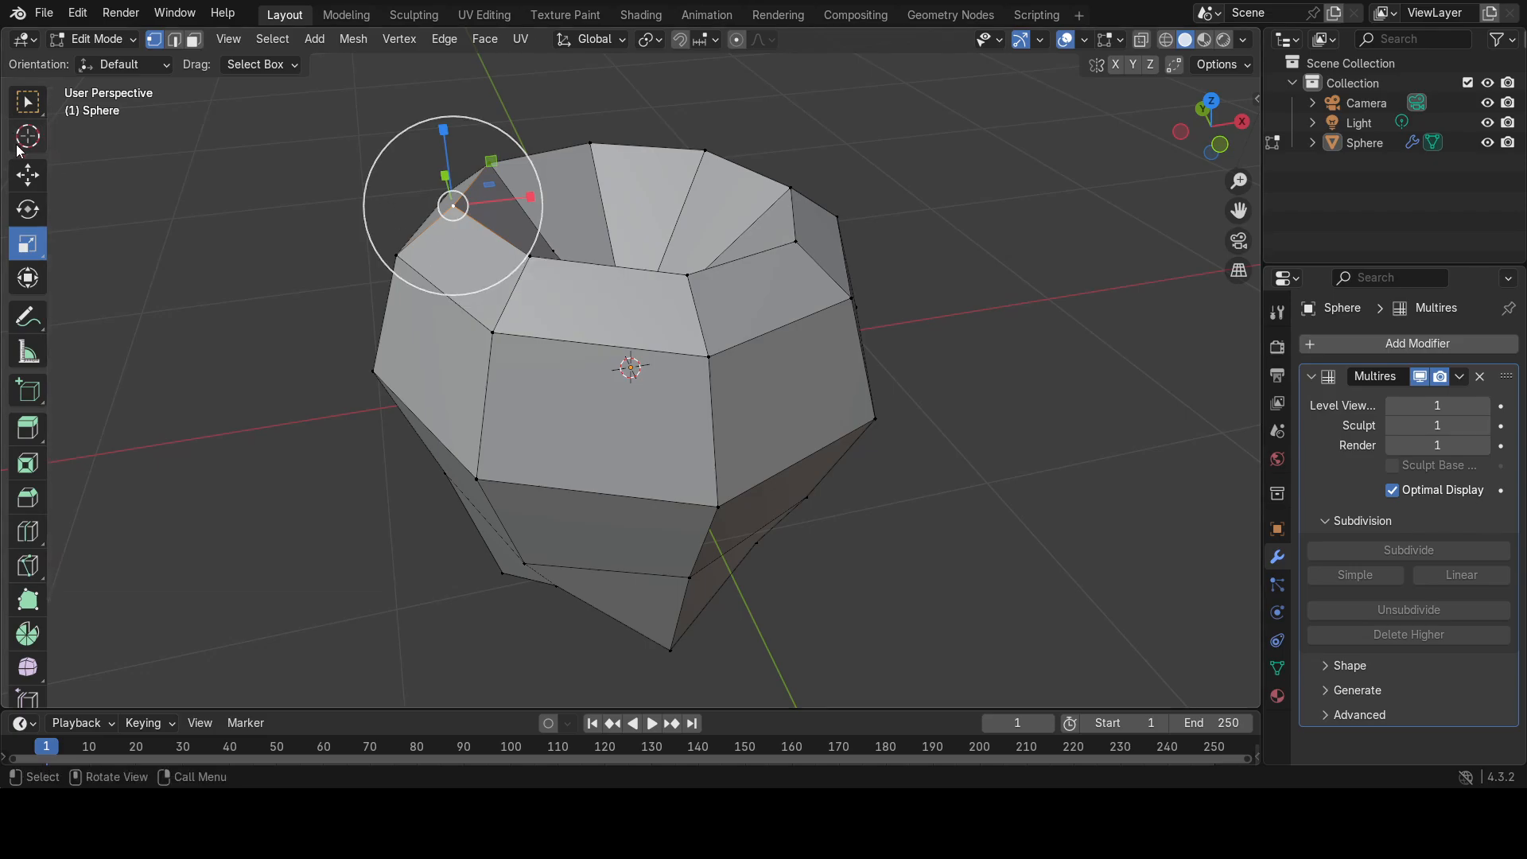
click(28, 175)
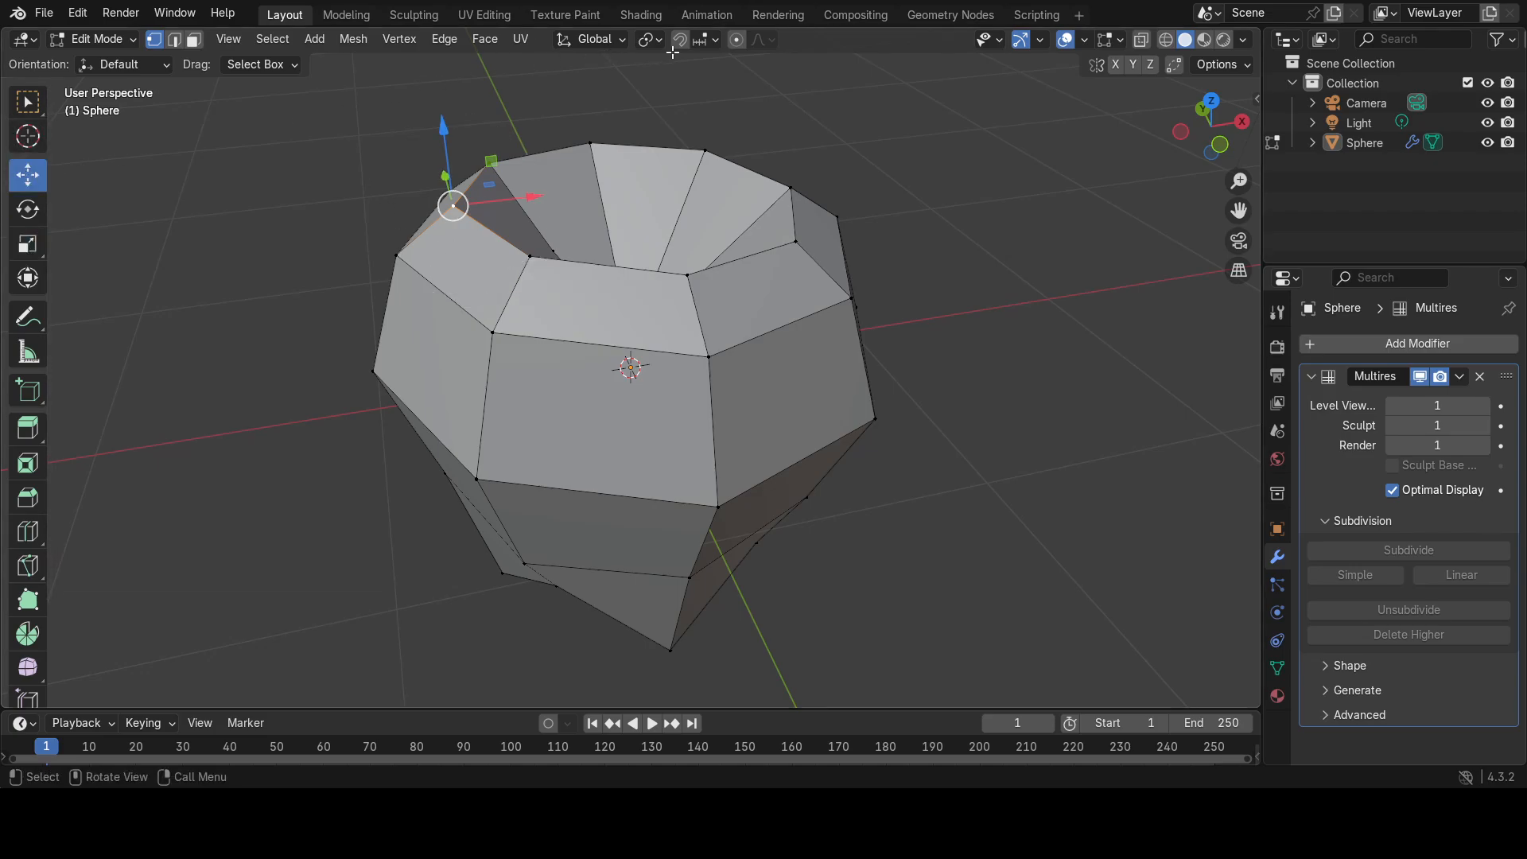
click(736, 39)
drag(442, 129, 449, 88)
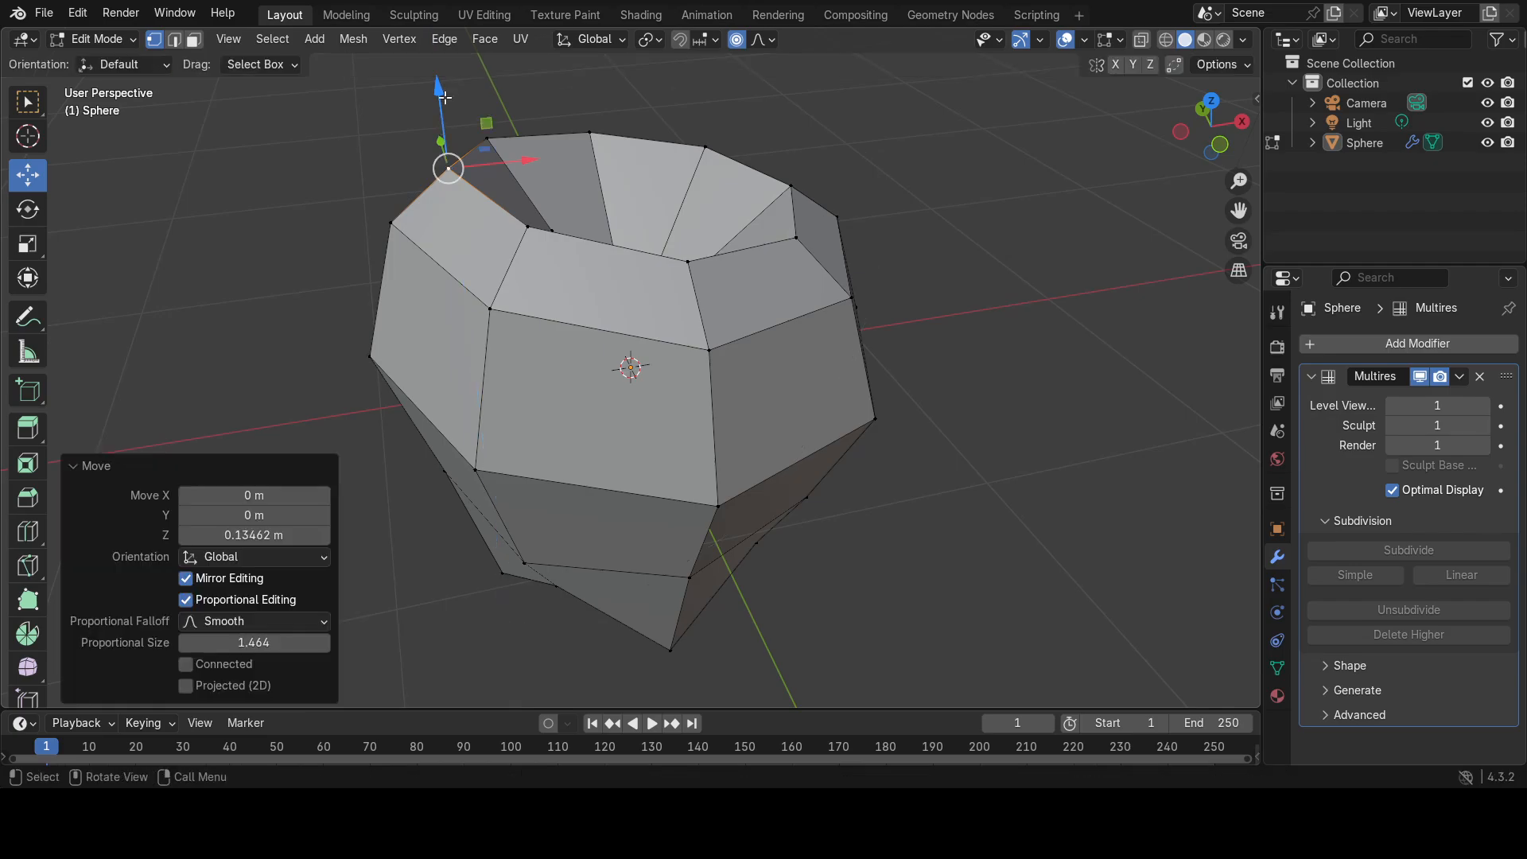
click(187, 252)
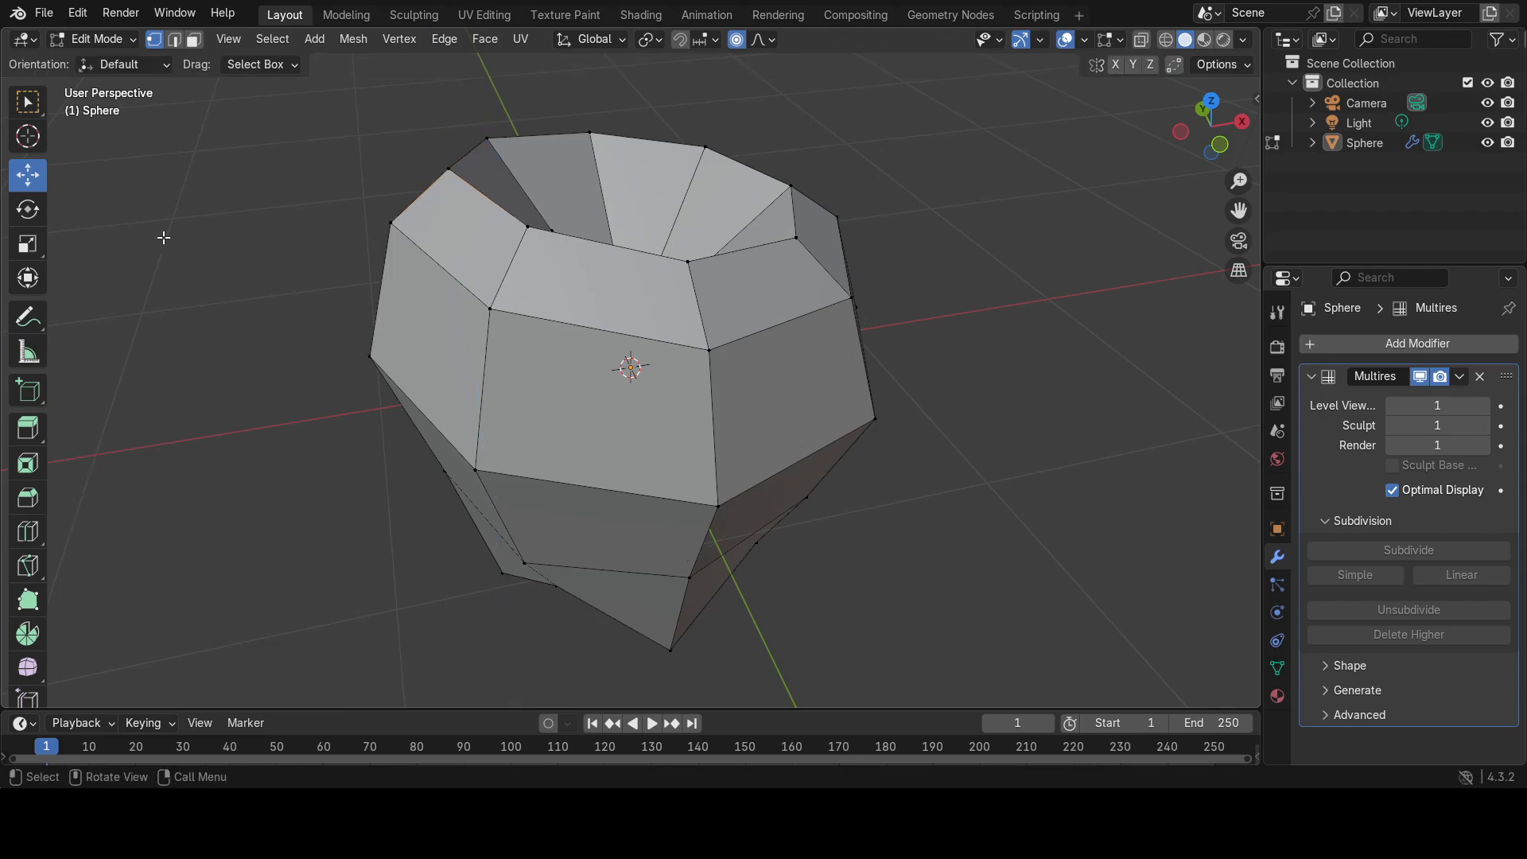
key(Tab)
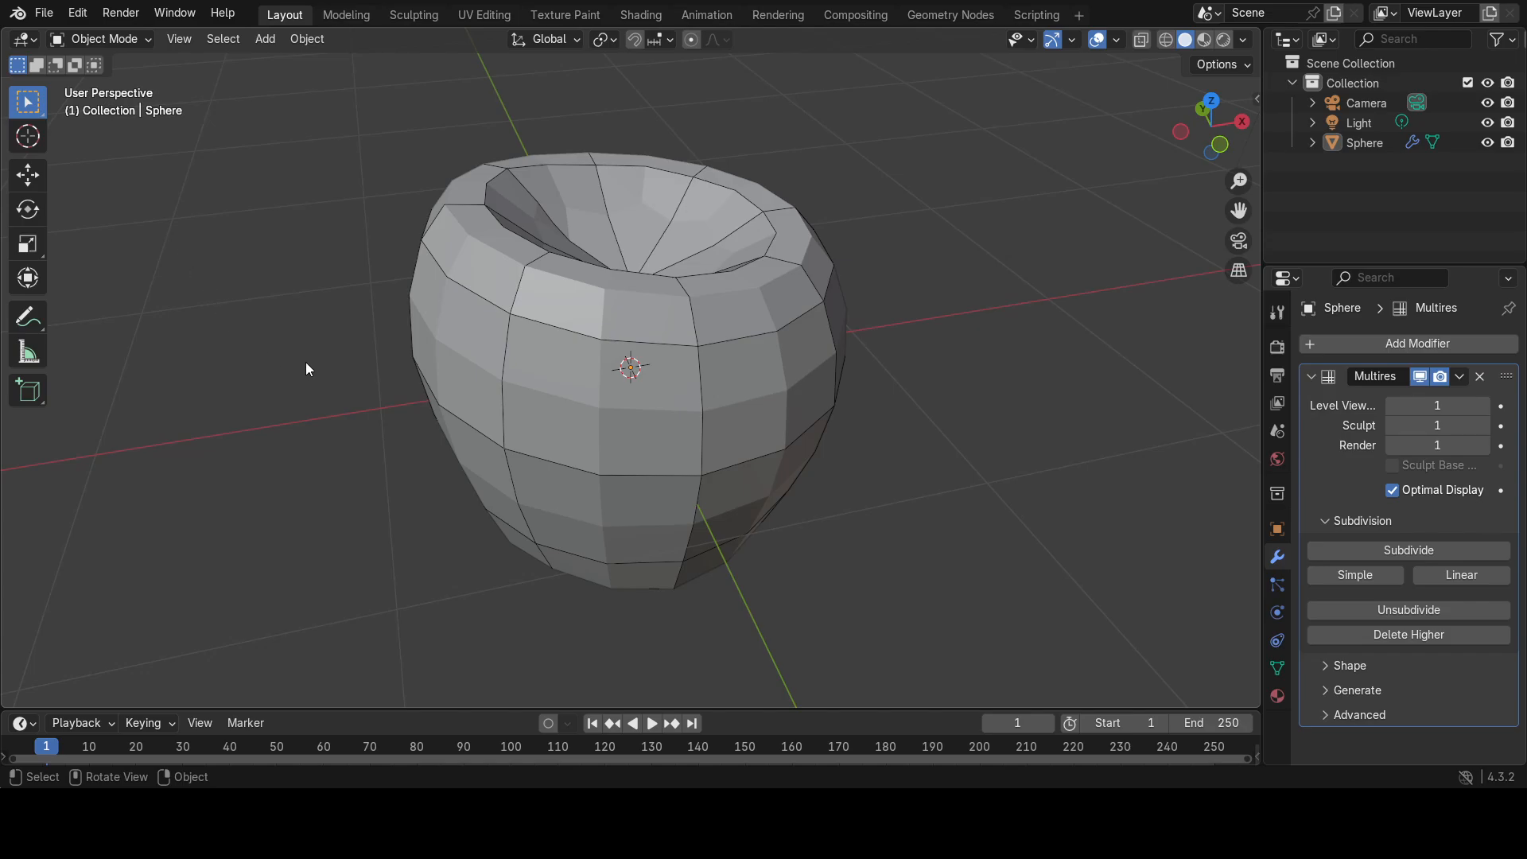
middle_drag(314, 338, 355, 364)
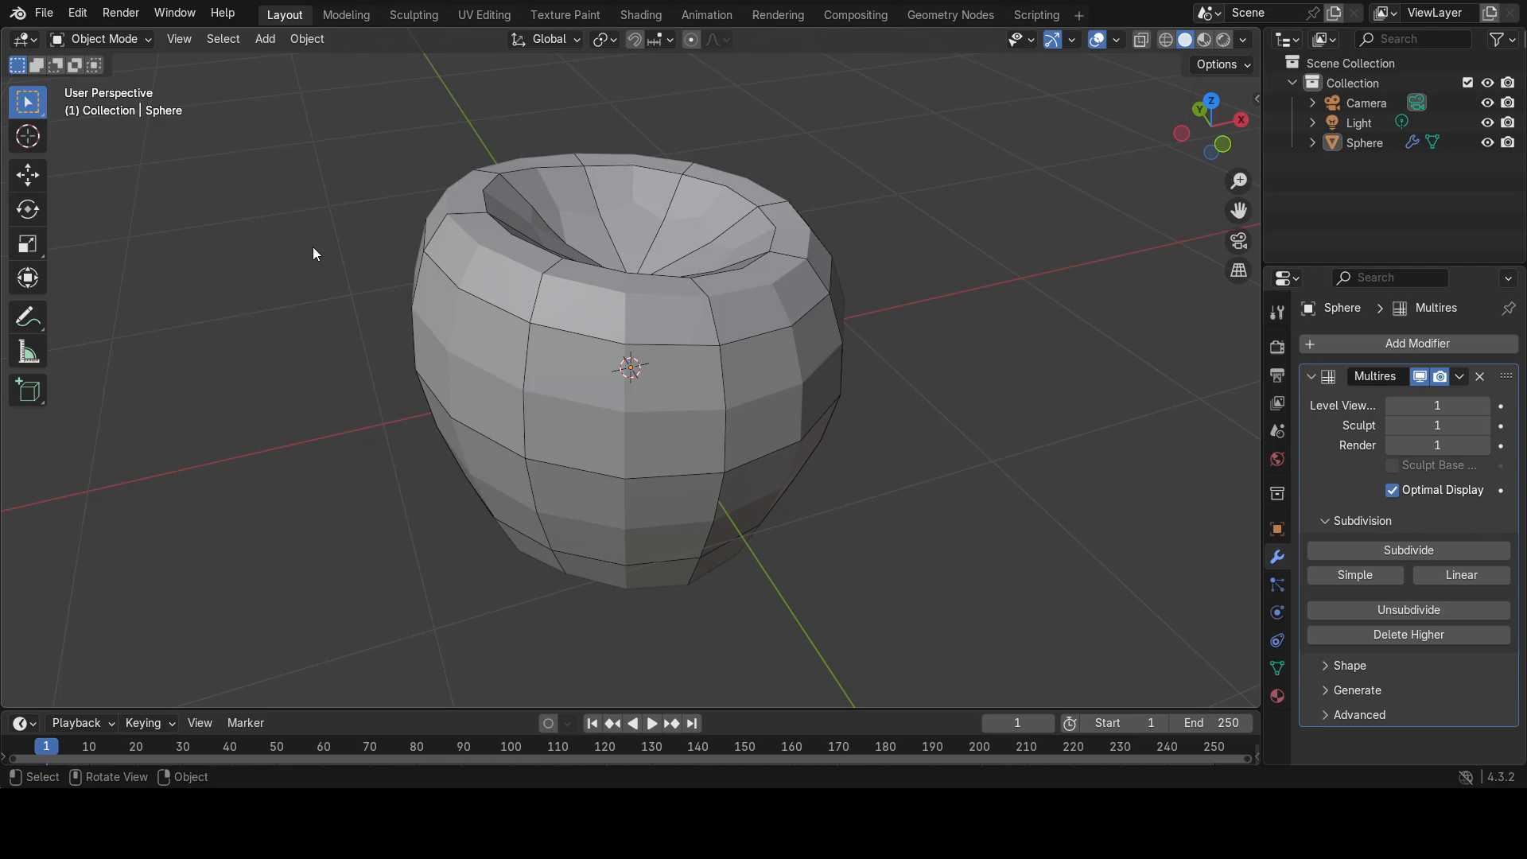
In Edit Mode, select the edge loop below the top rim and lower it about 0.144 m along Z with proportional editing off.
key(Tab)
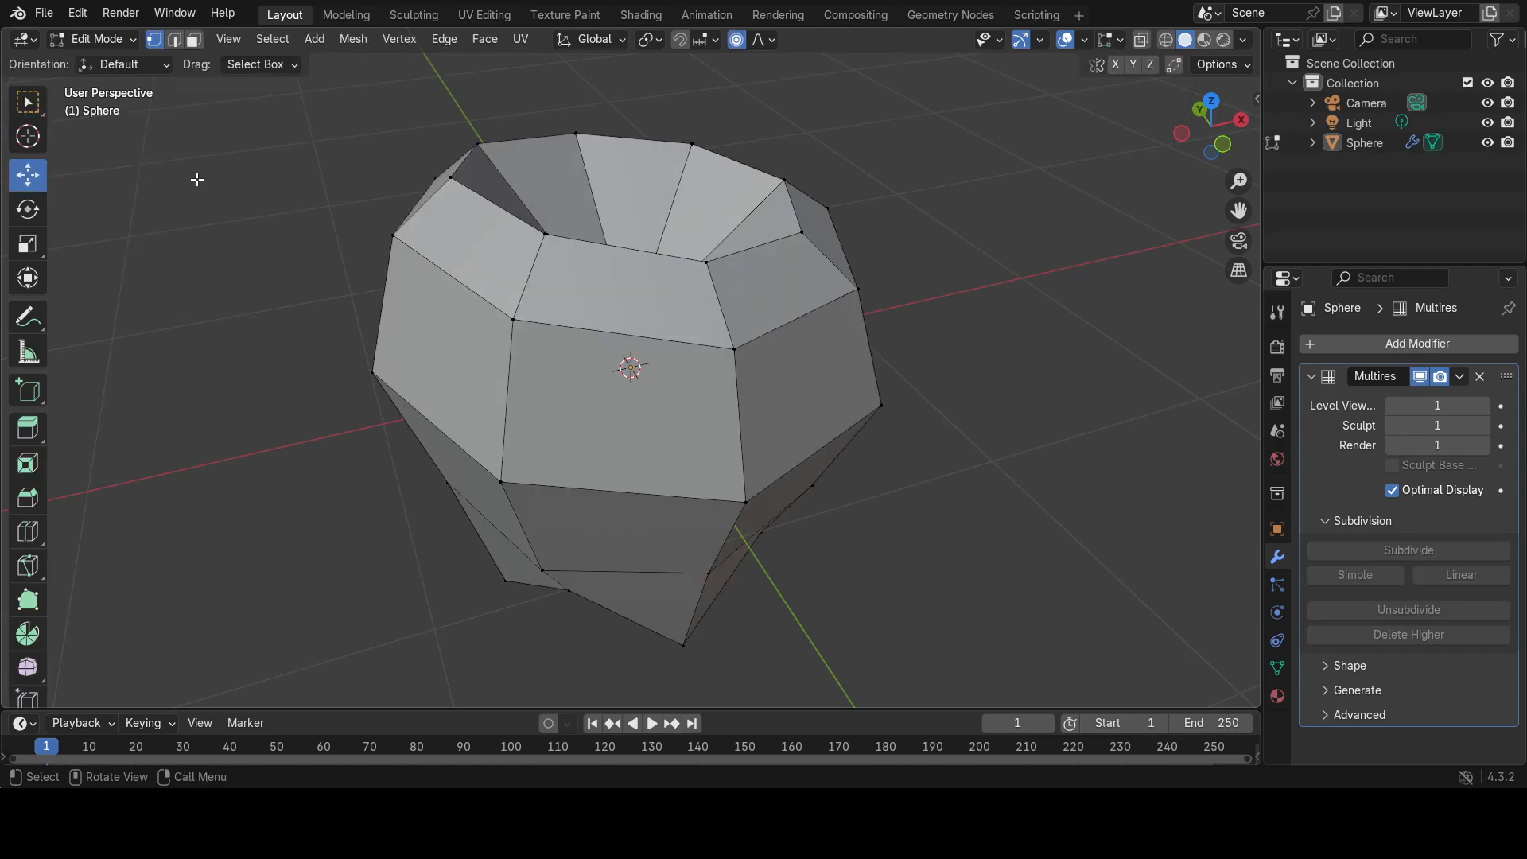
alt+click(465, 284)
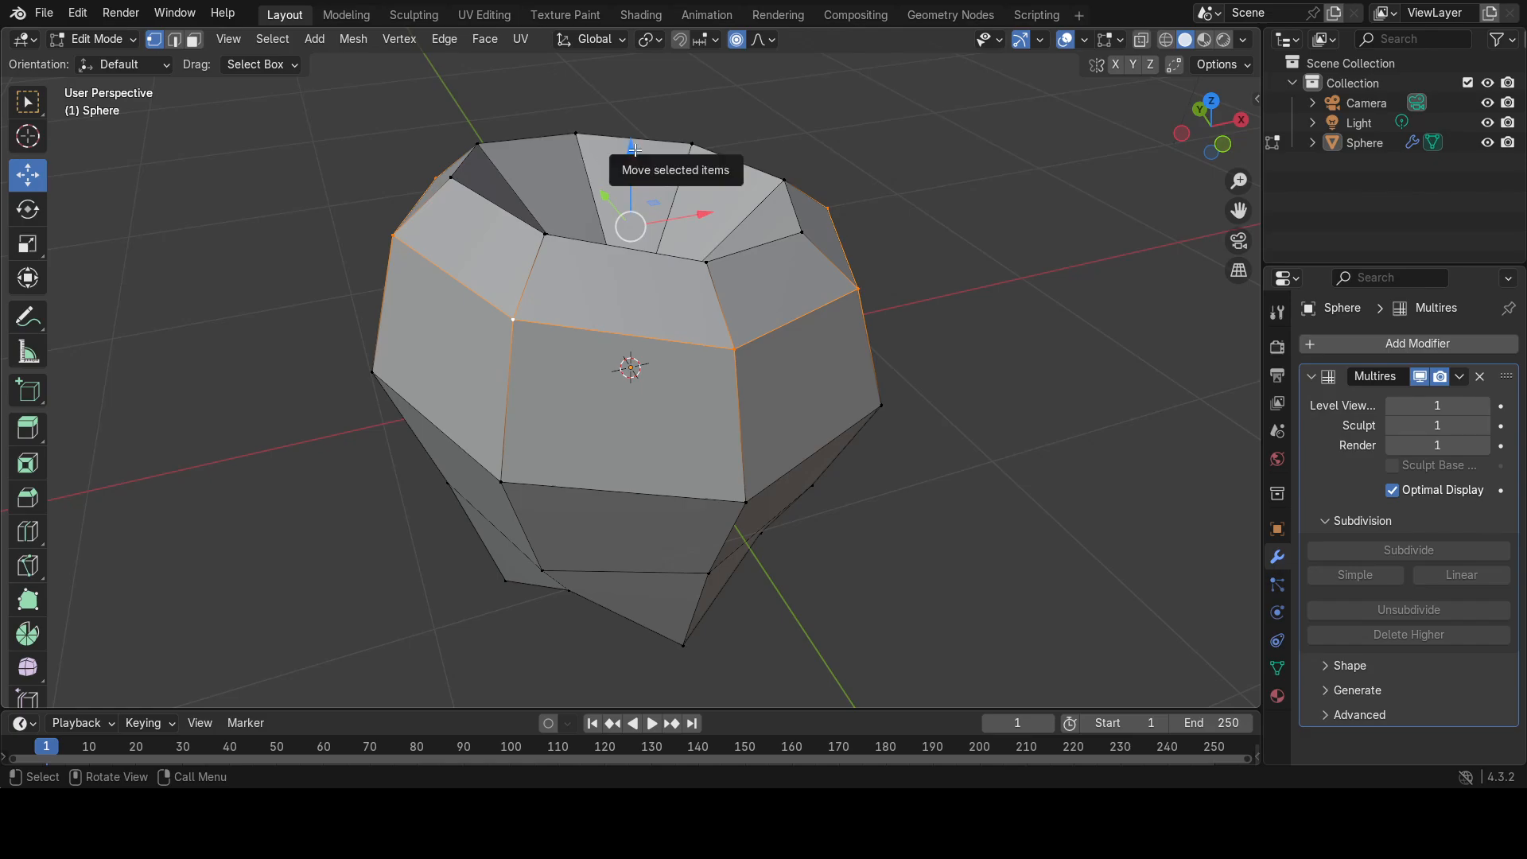
drag(632, 150, 632, 212)
click(735, 40)
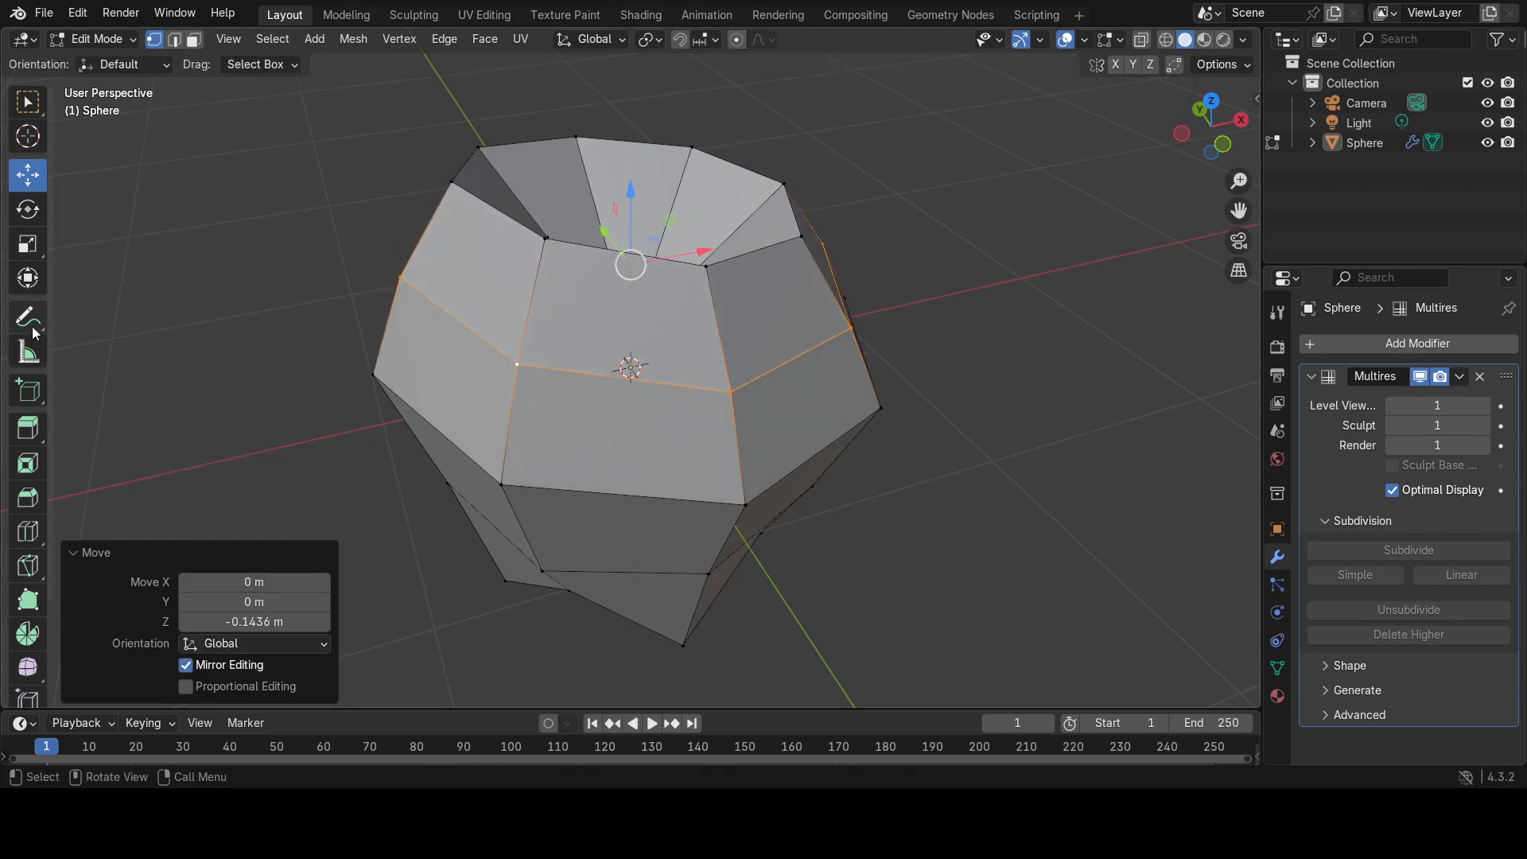
Scale the lowered edge loop uniformly to about 1.084 and check the shape in Object Mode.
click(28, 245)
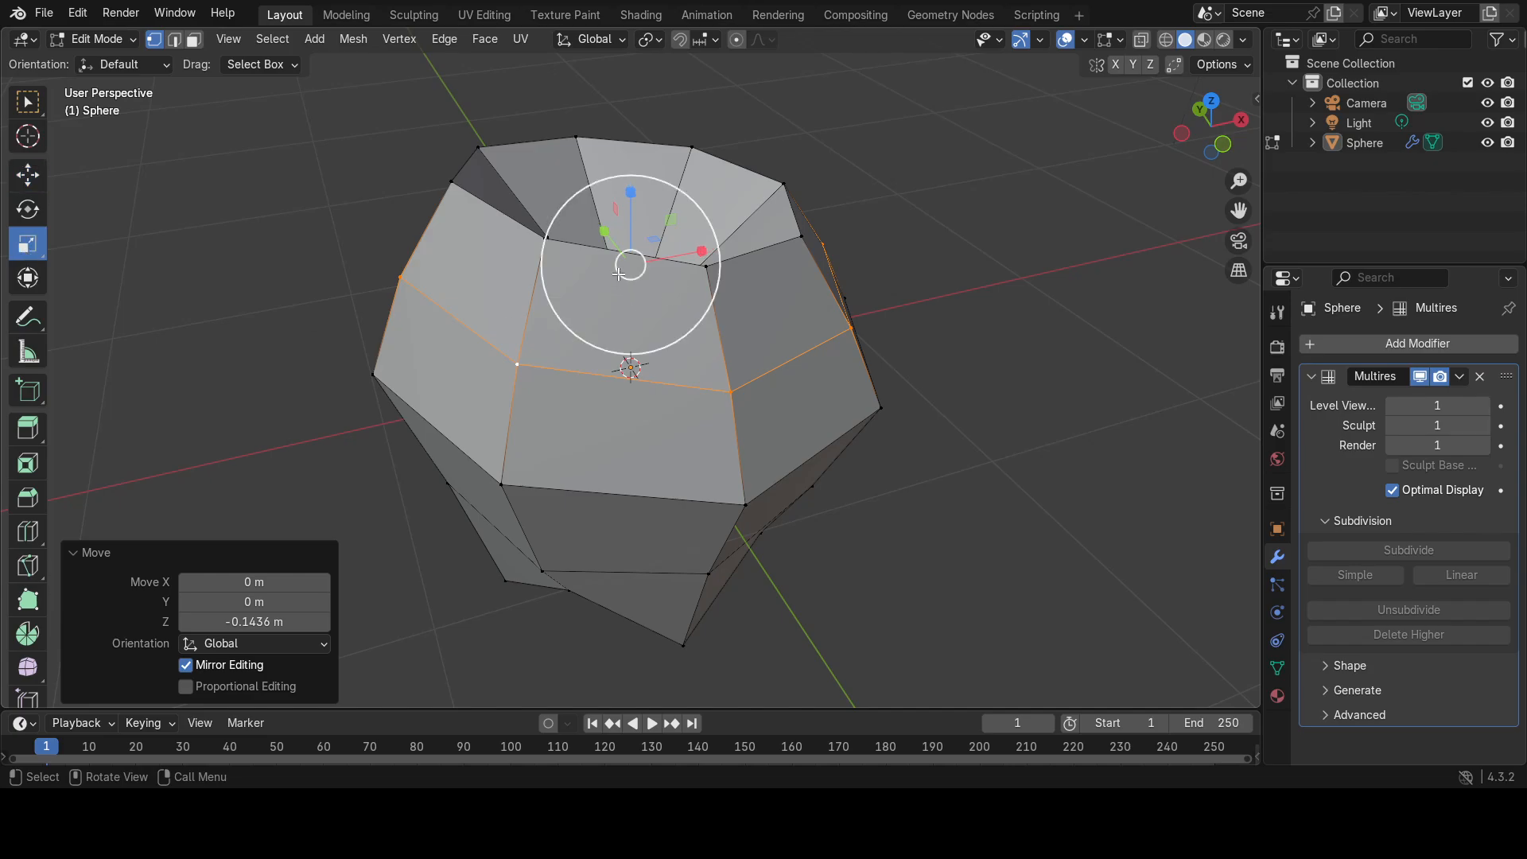
drag(612, 272, 624, 259)
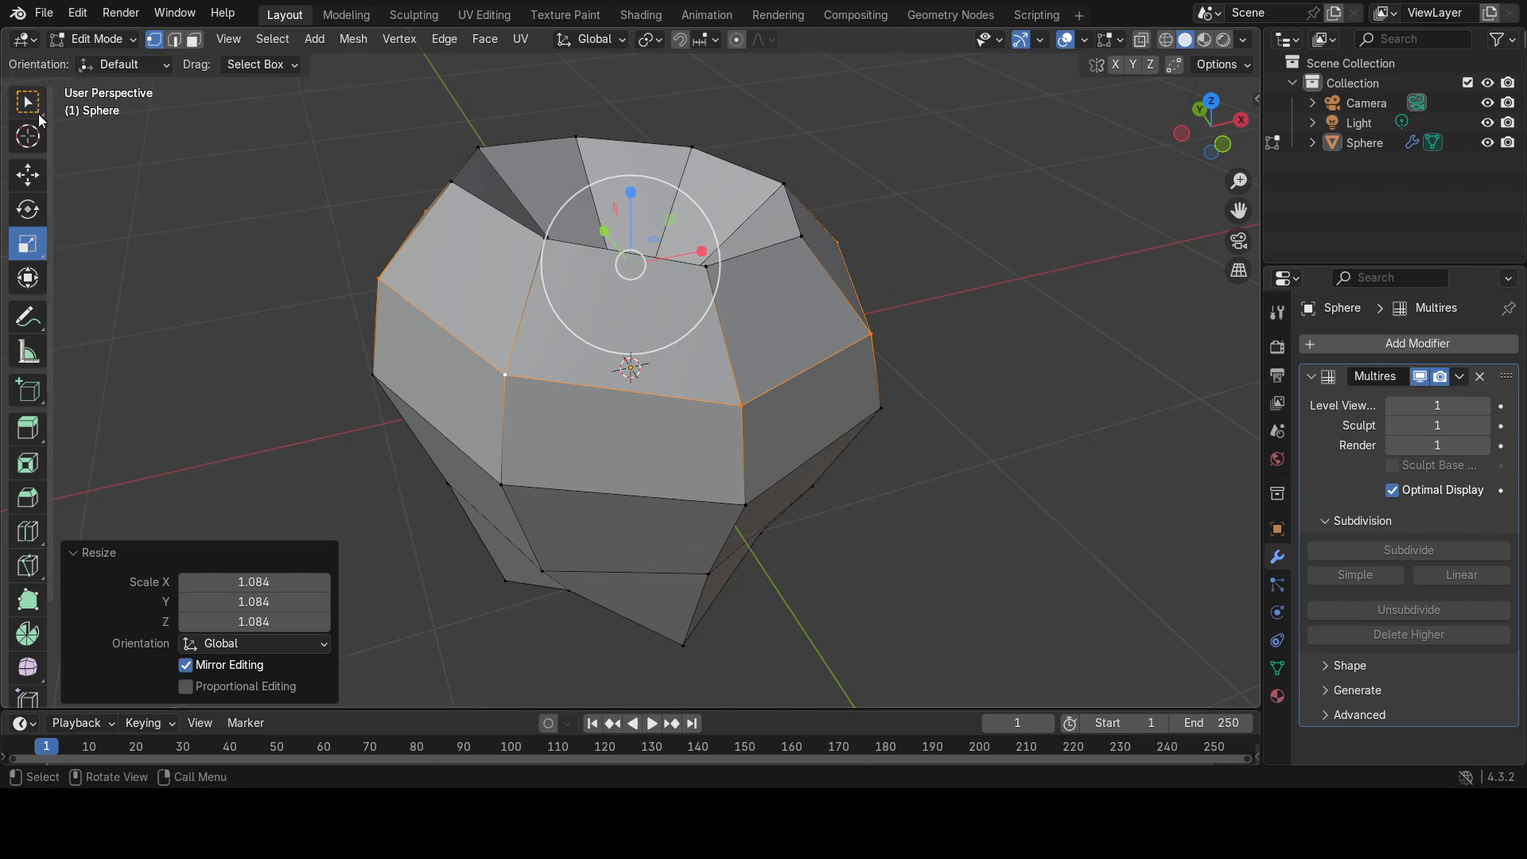
key(Tab)
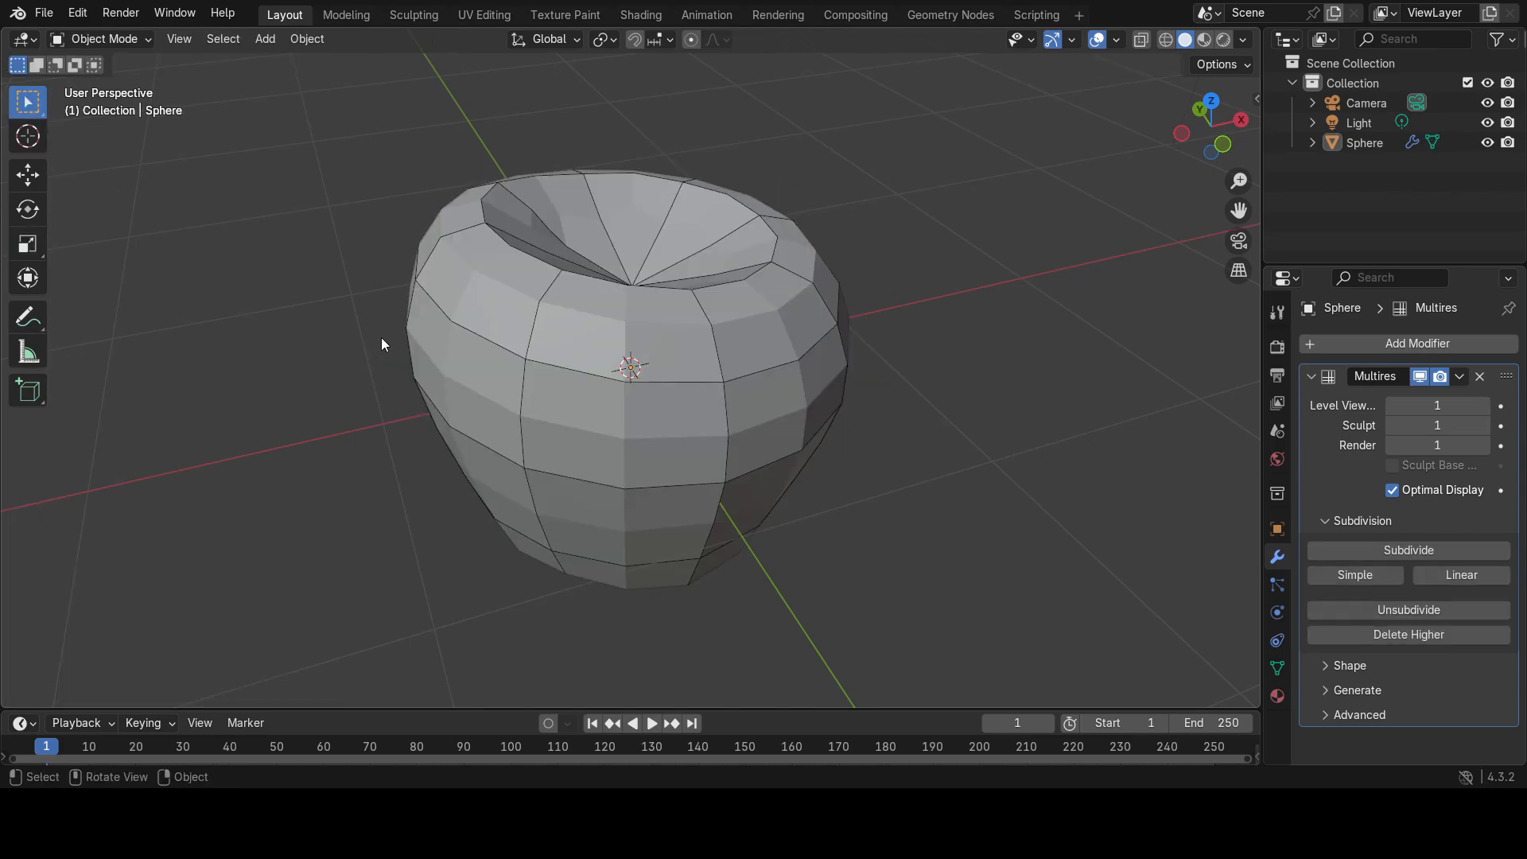
middle_drag(303, 408, 303, 364)
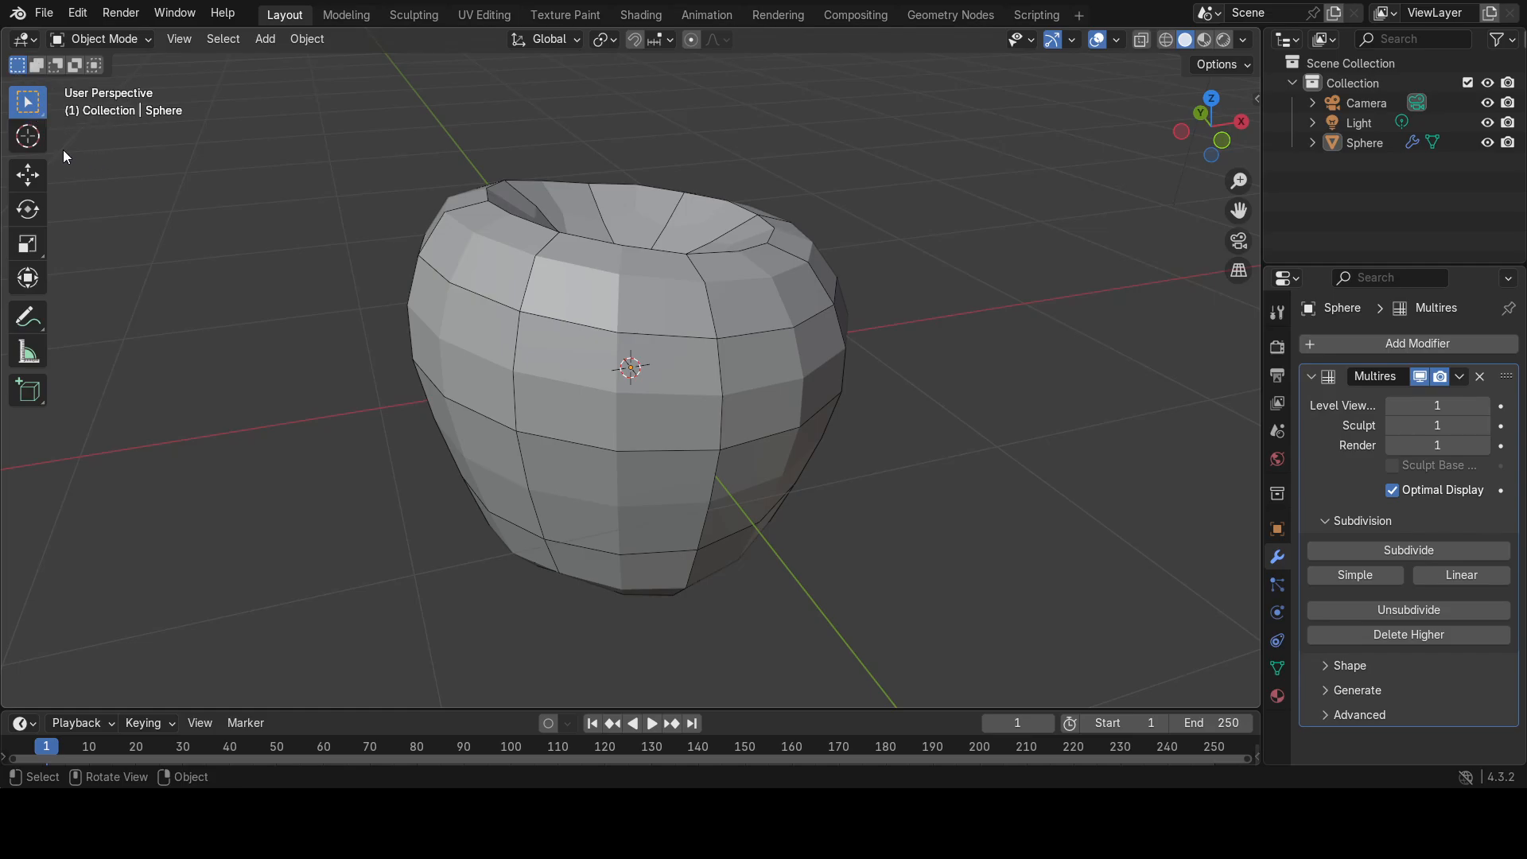
Select three neighbouring vertices on the raised side of the top rim, lower them about 0.078 m along Z, and inspect the shape in Object Mode.
key(Tab)
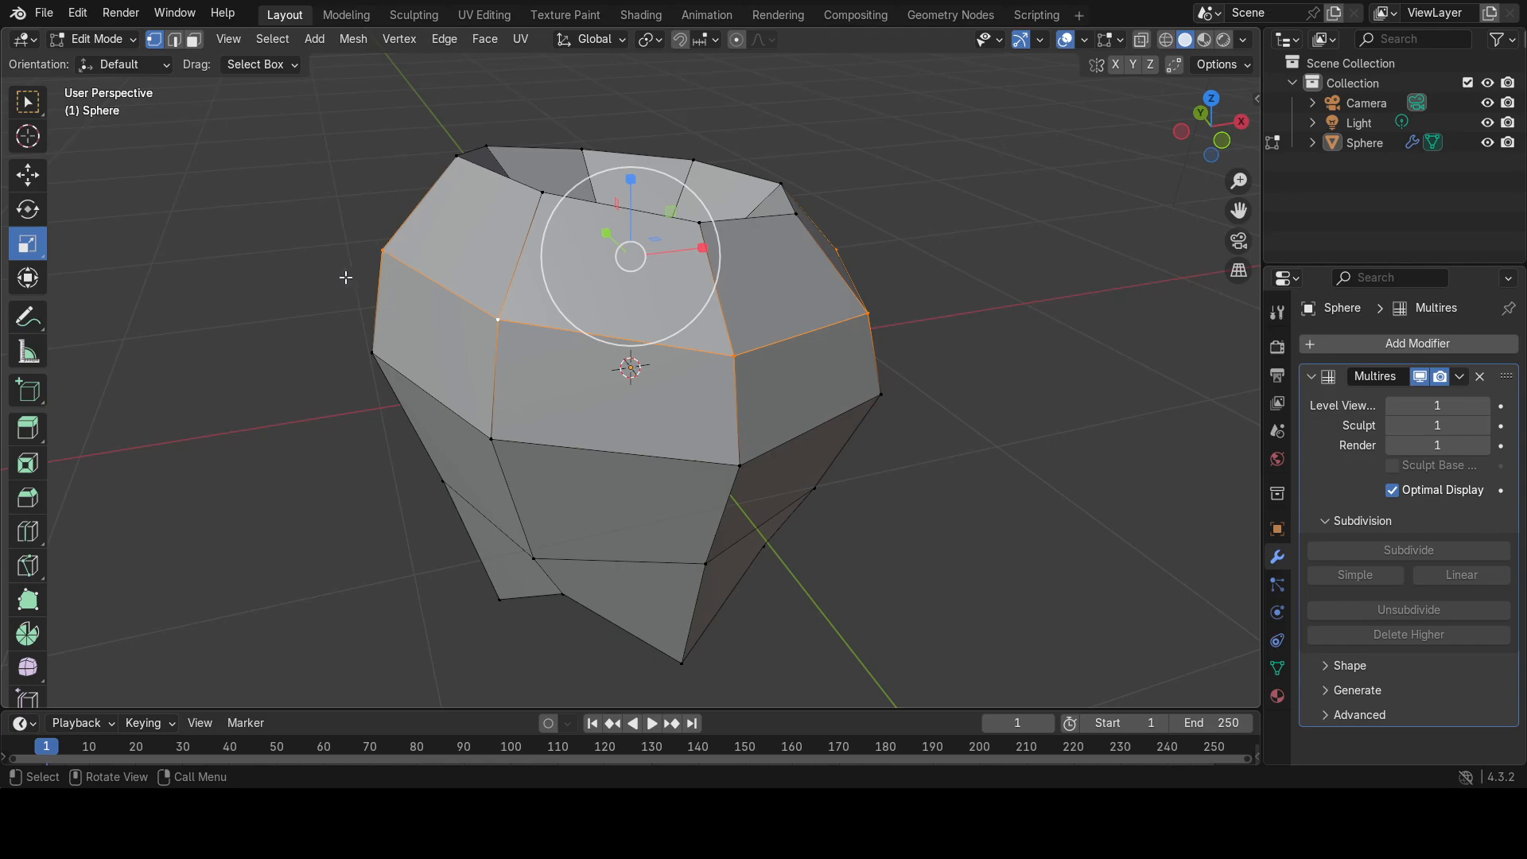
middle_drag(344, 276, 356, 311)
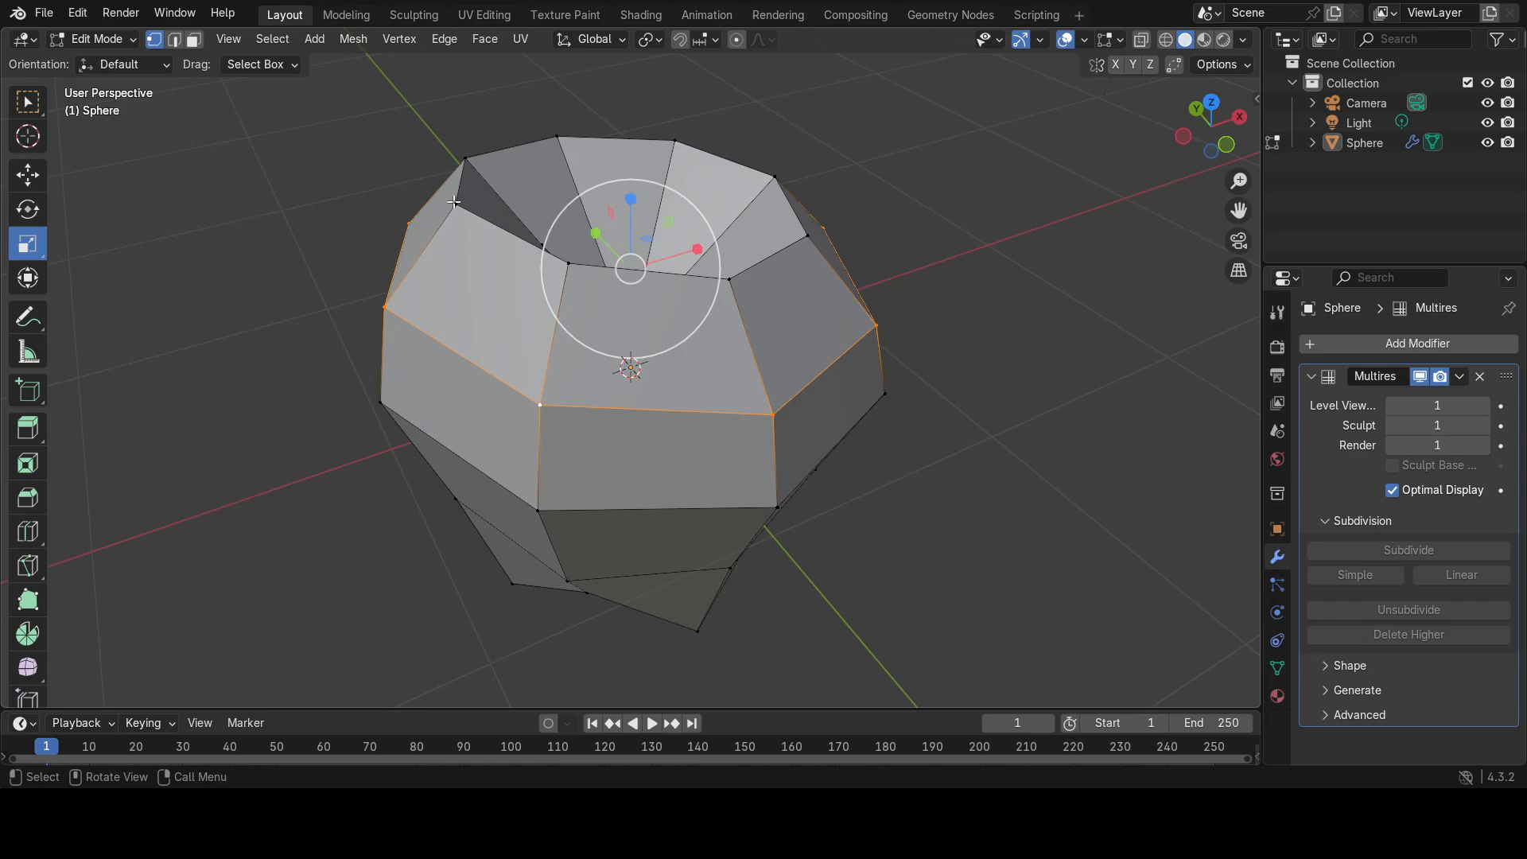
click(457, 204)
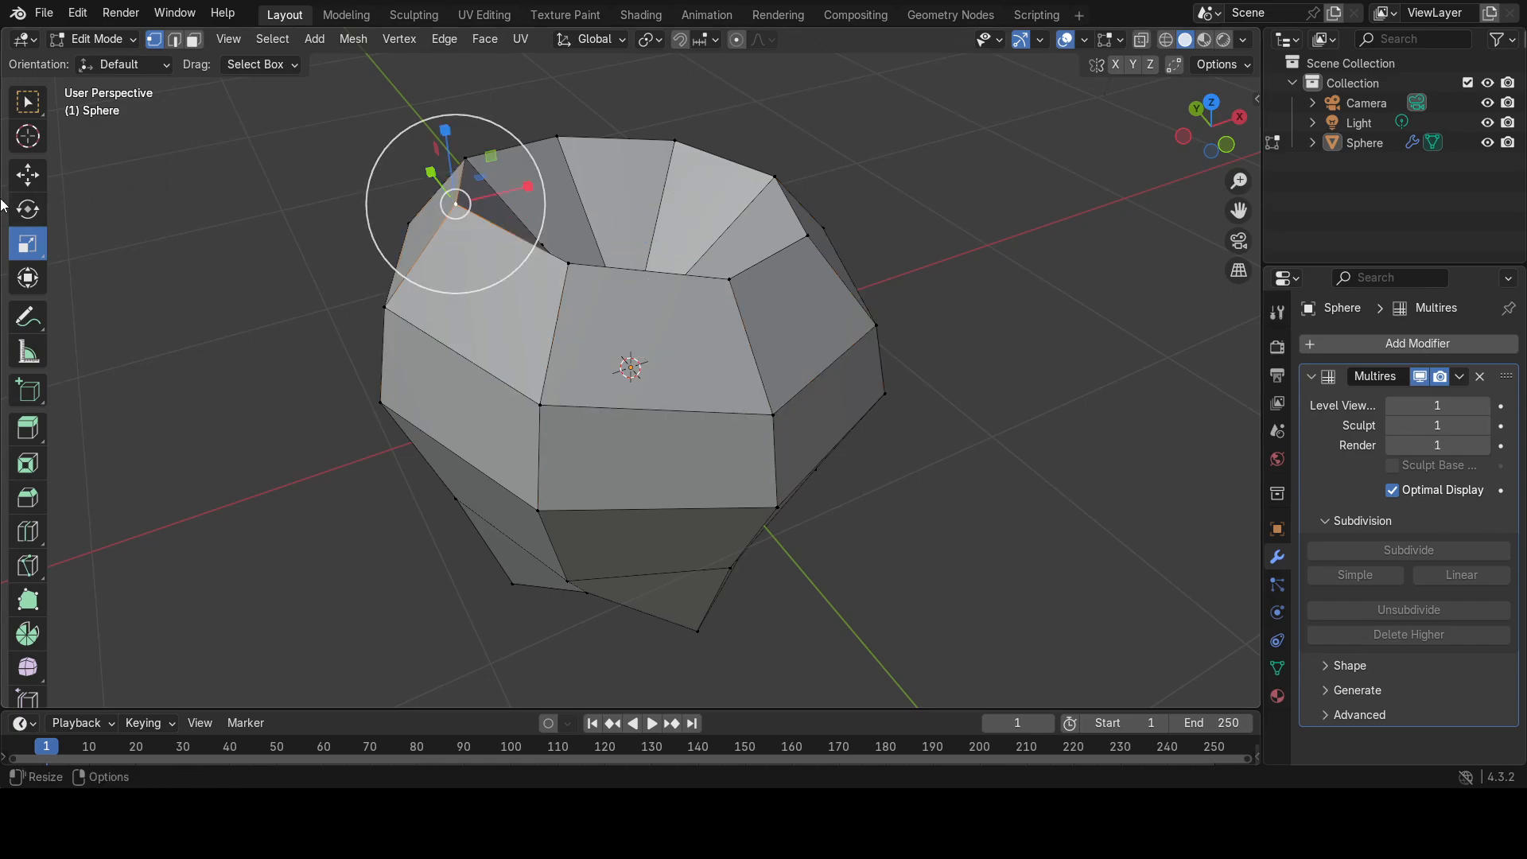
click(27, 177)
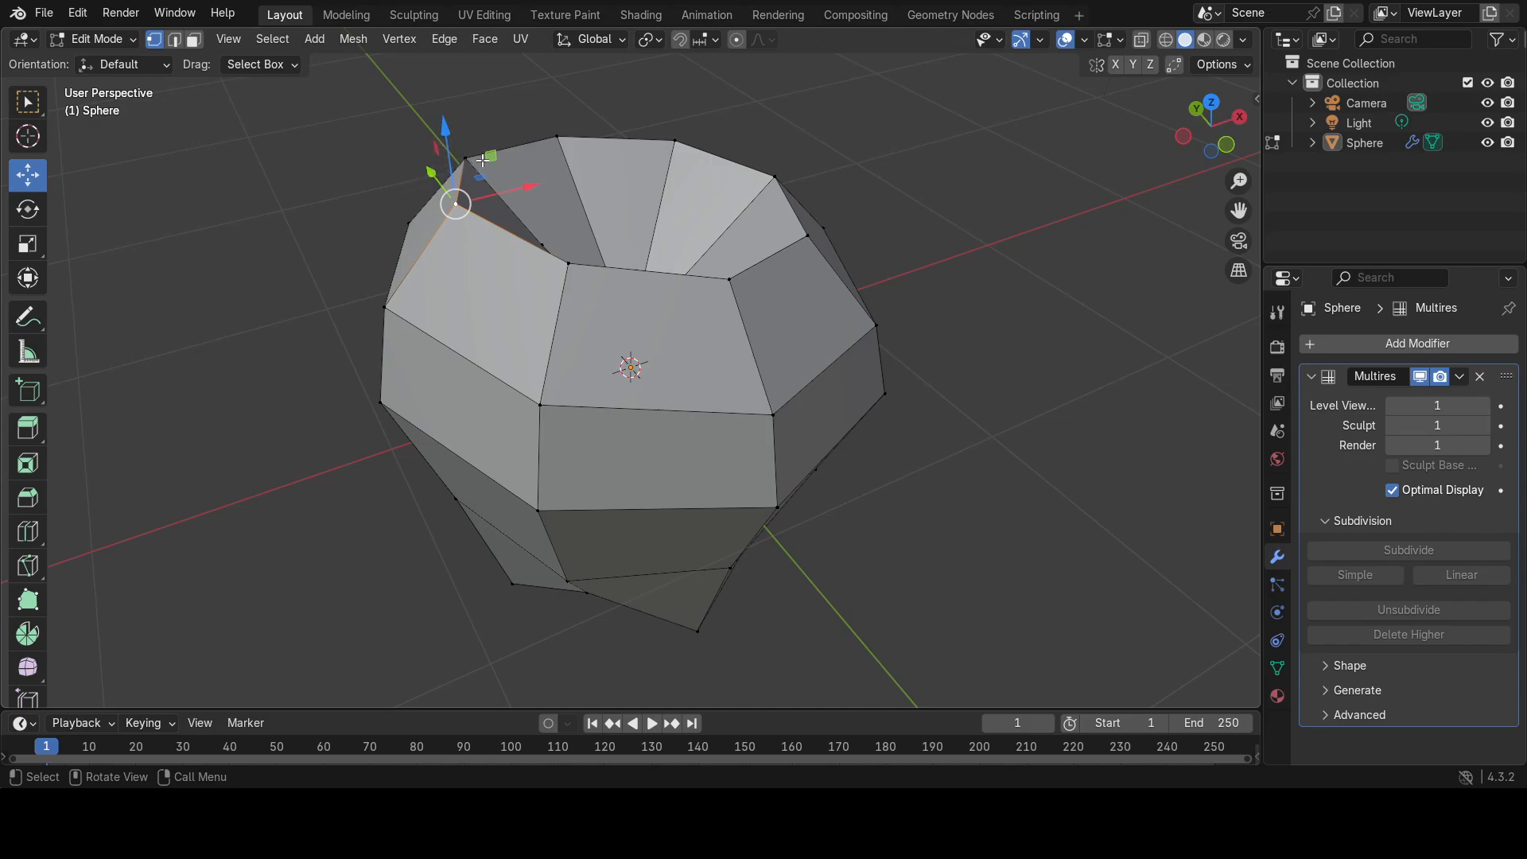
middle_drag(516, 247, 419, 233)
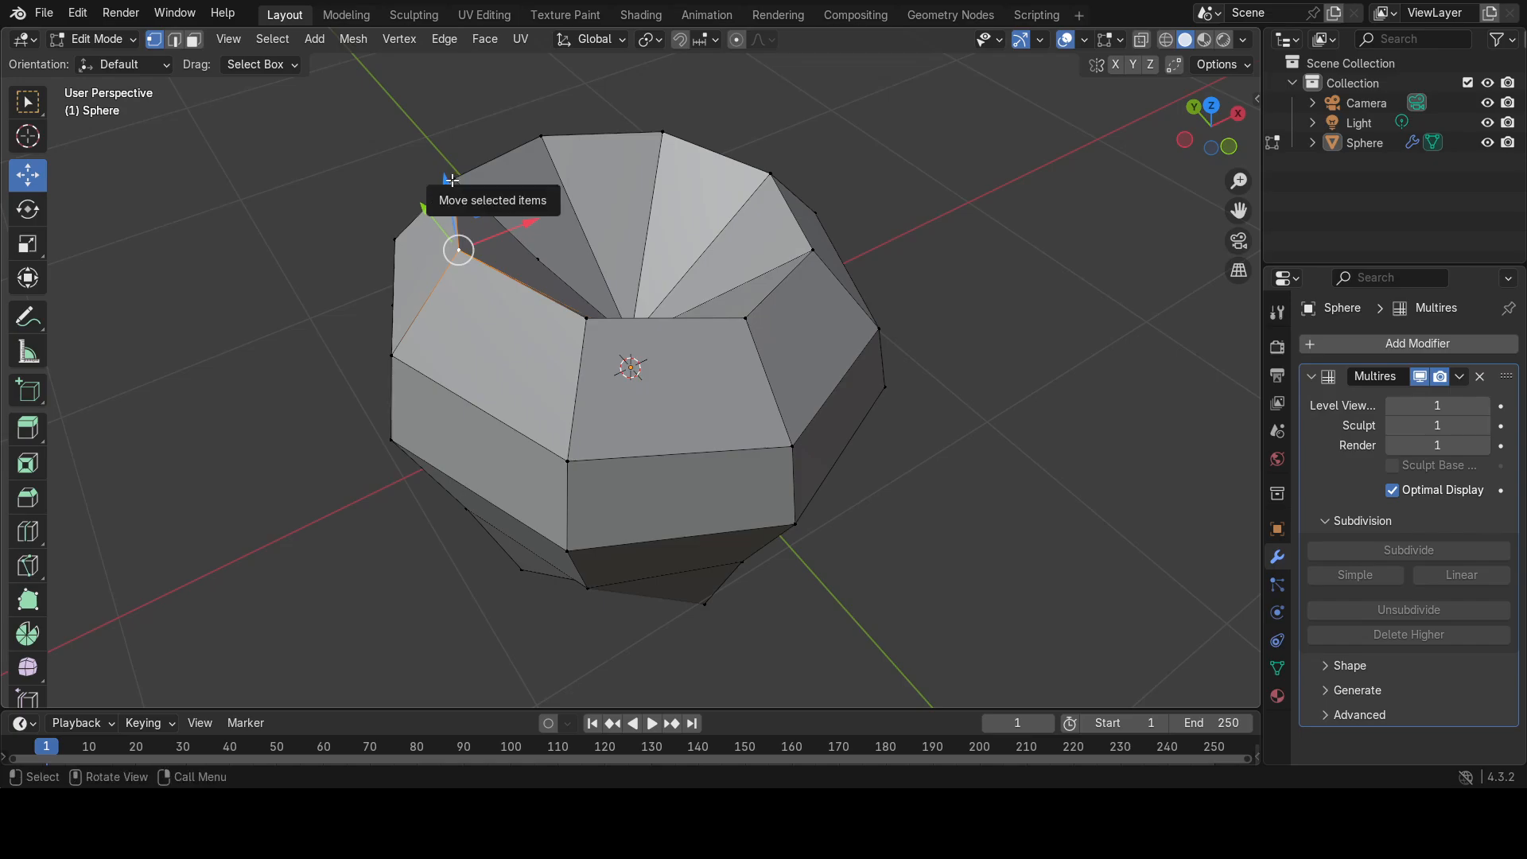
drag(451, 180, 451, 109)
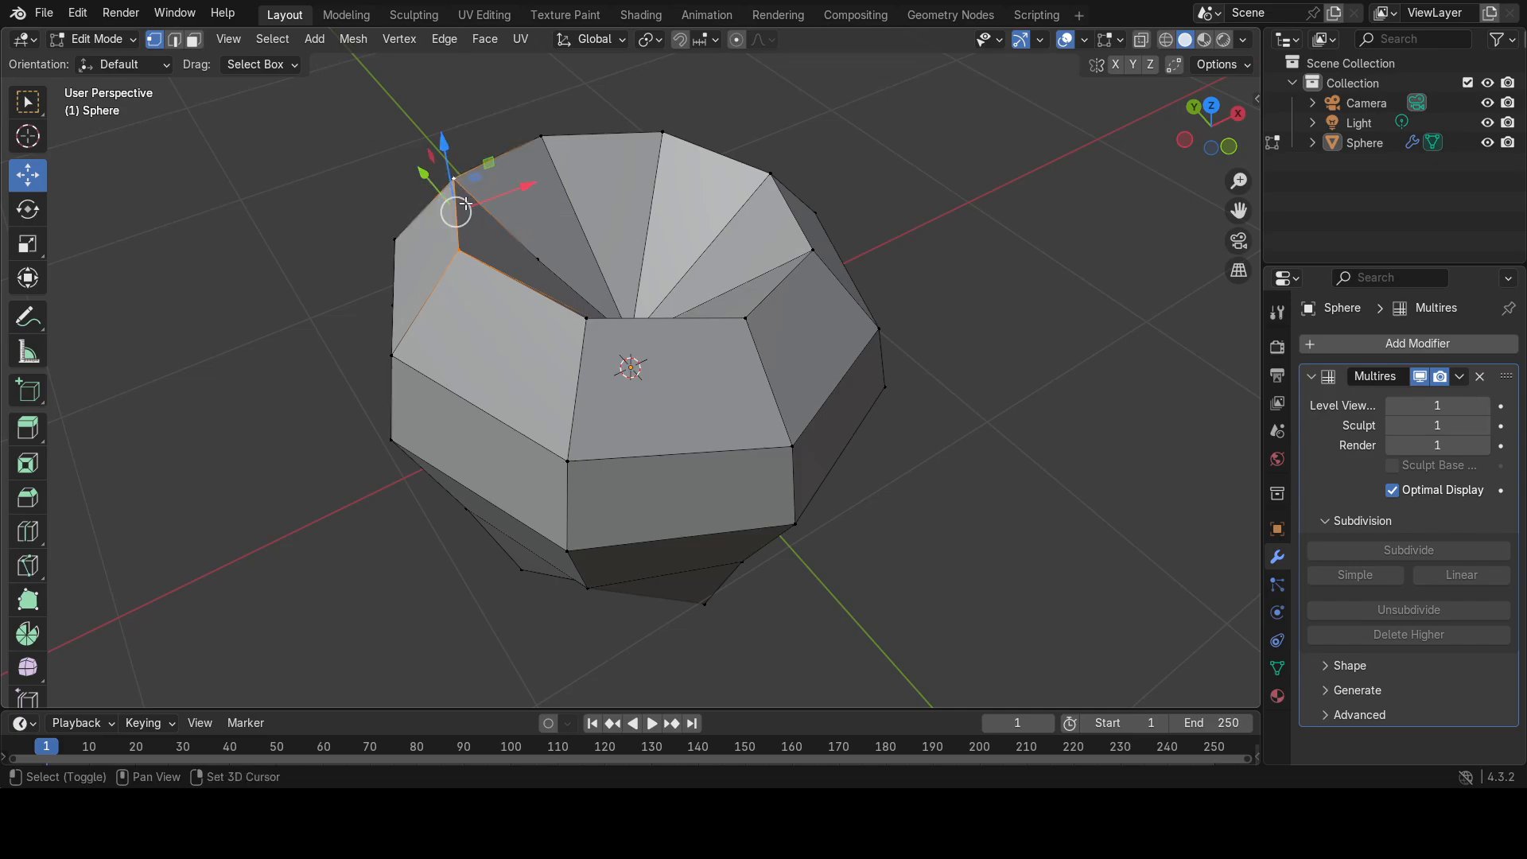
shift+click(583, 317)
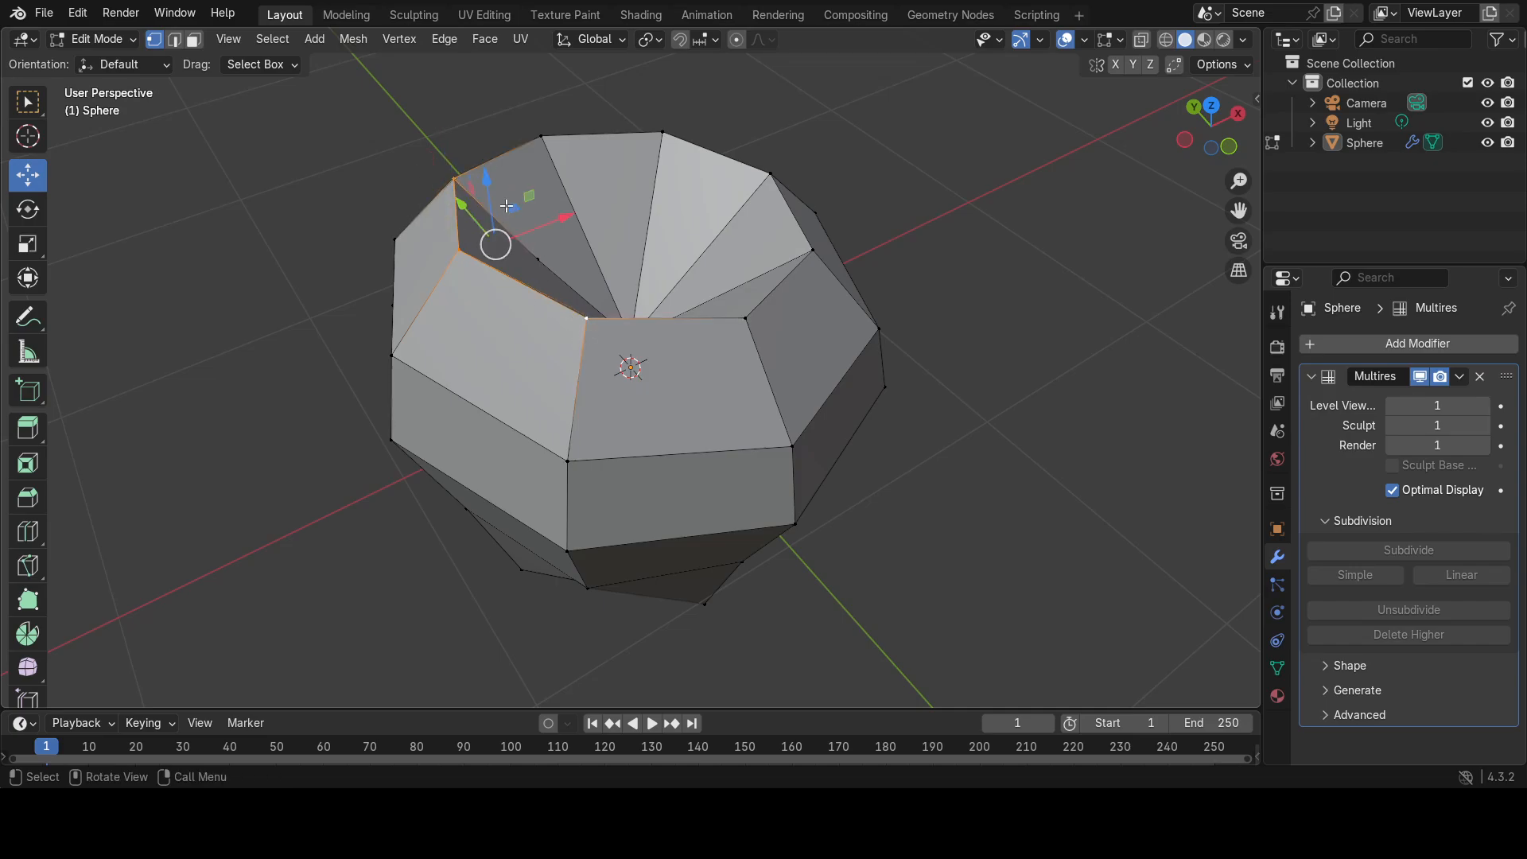
drag(485, 182, 489, 201)
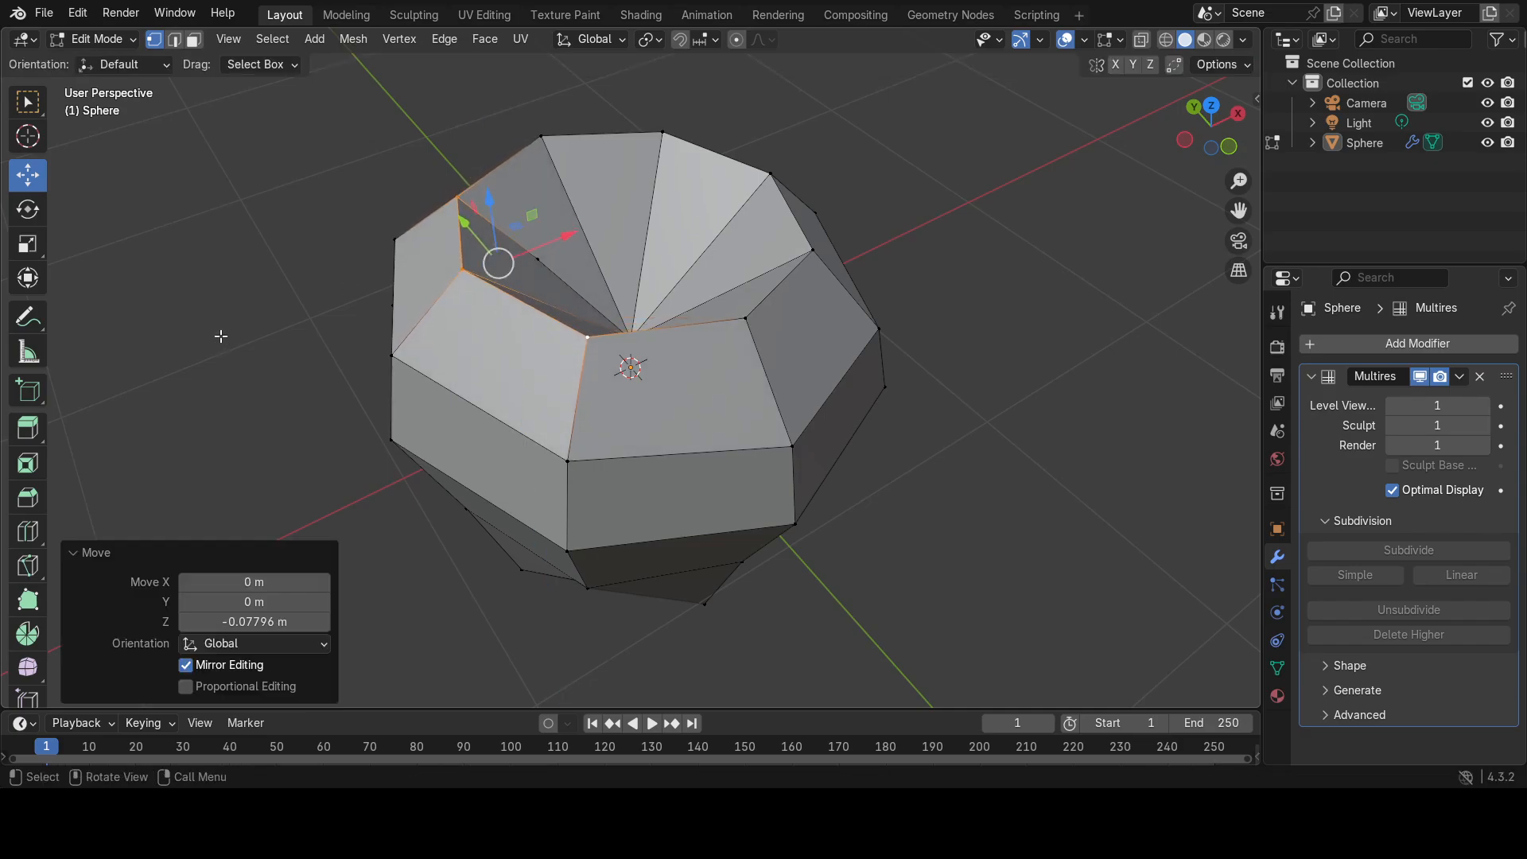
key(Tab)
middle_drag(223, 336, 228, 151)
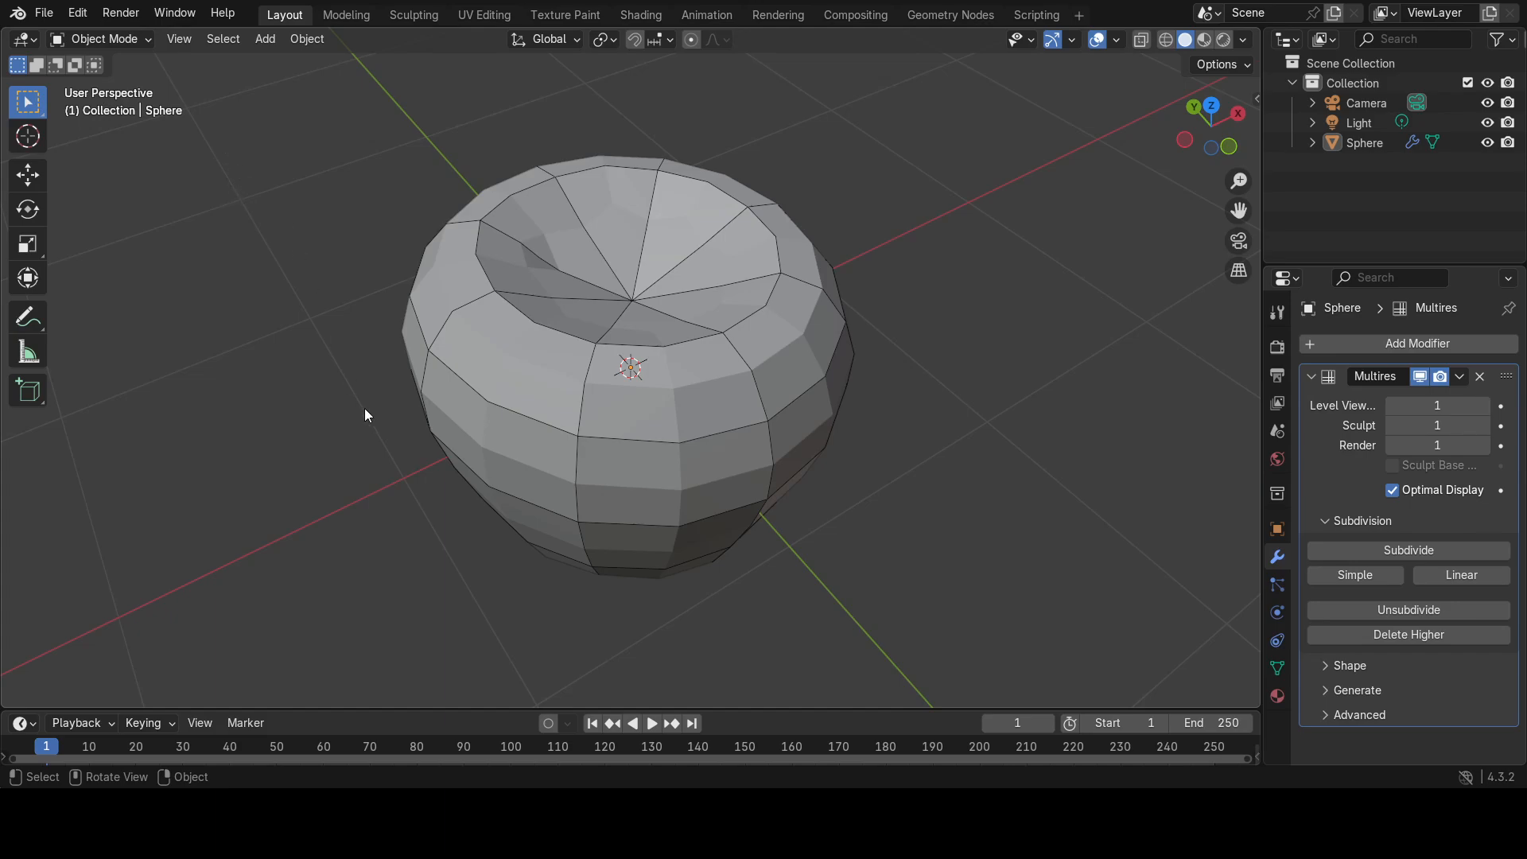
middle_drag(366, 415, 592, 348)
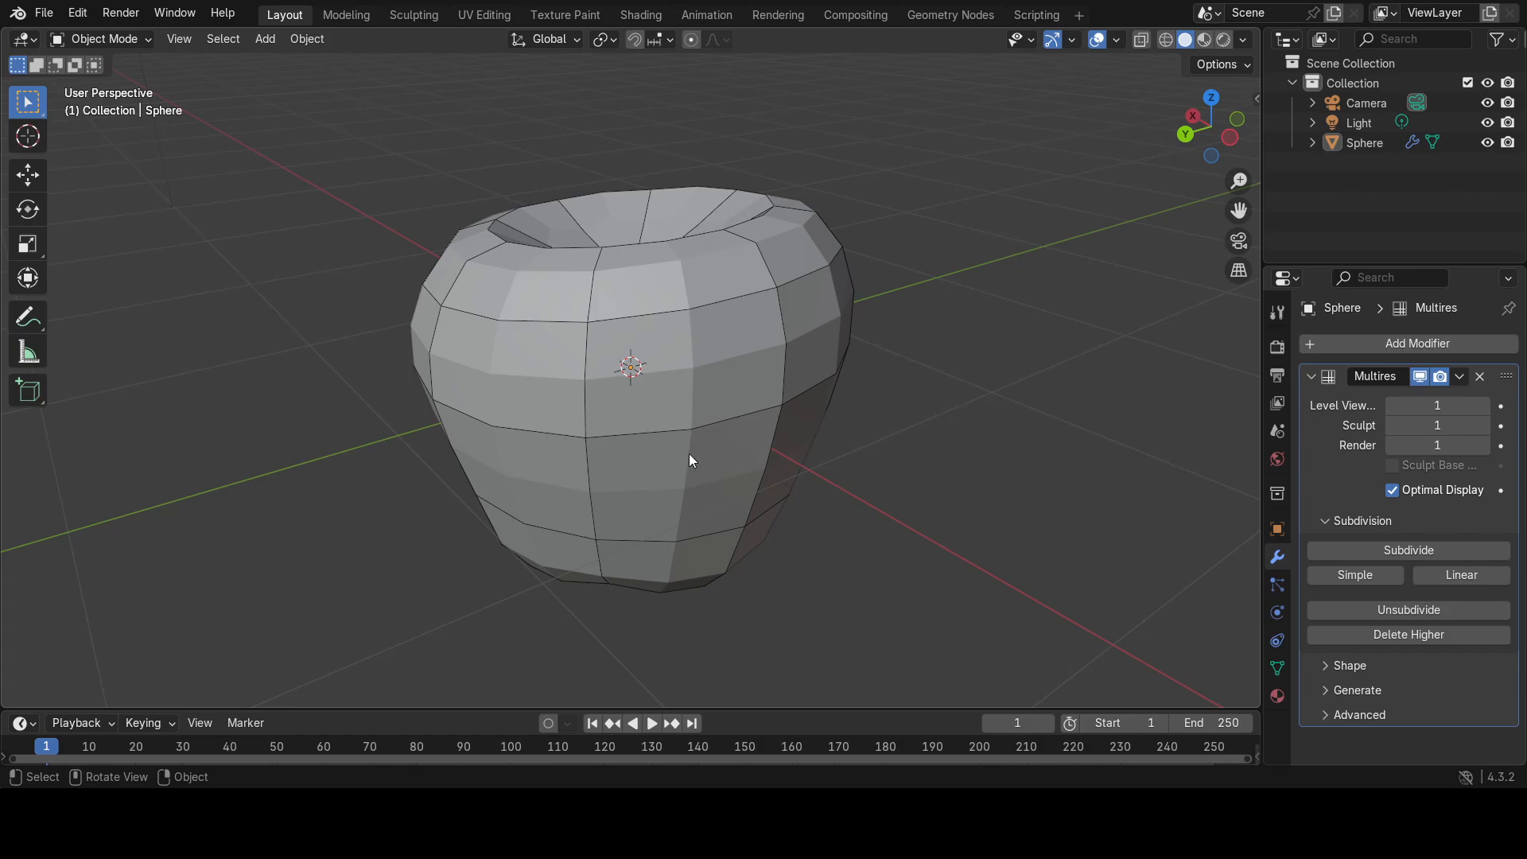
Toggle Quad View on and off, and leave the viewport split into top, front, right and perspective views.
click(176, 40)
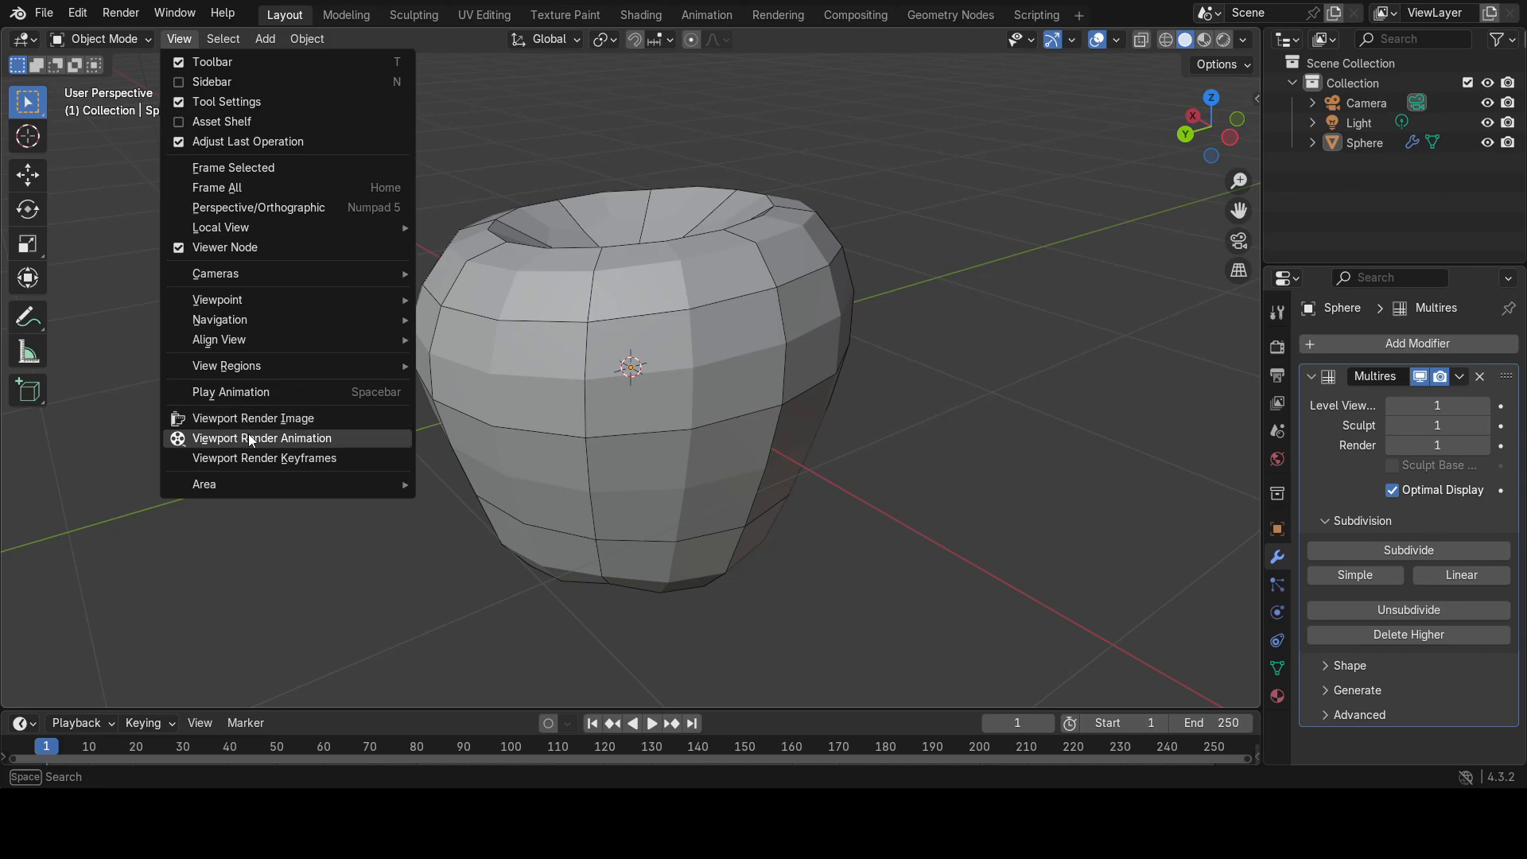
mouse_move(244, 486)
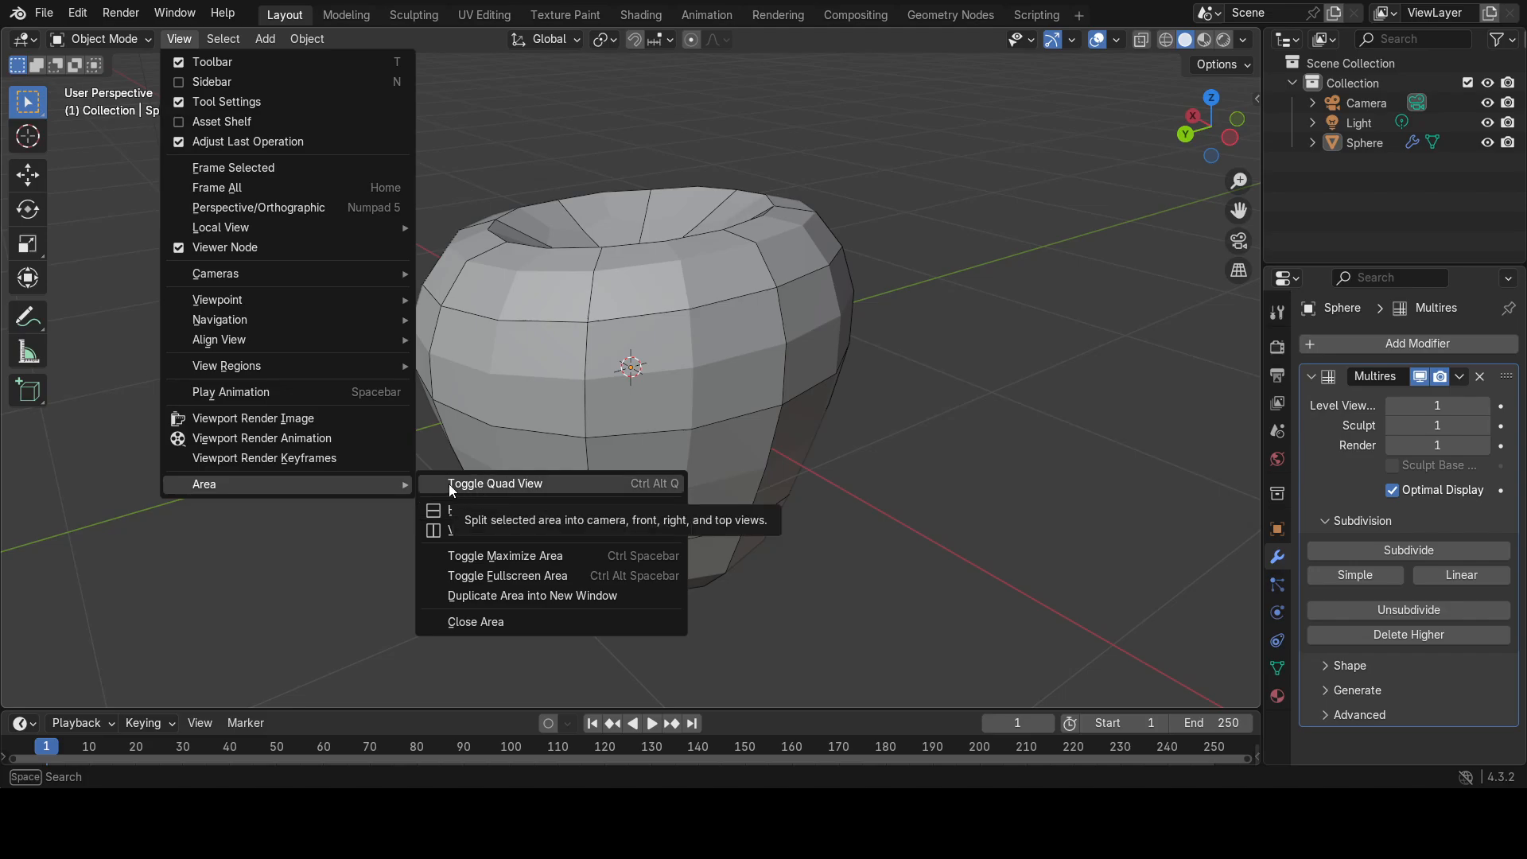
click(503, 484)
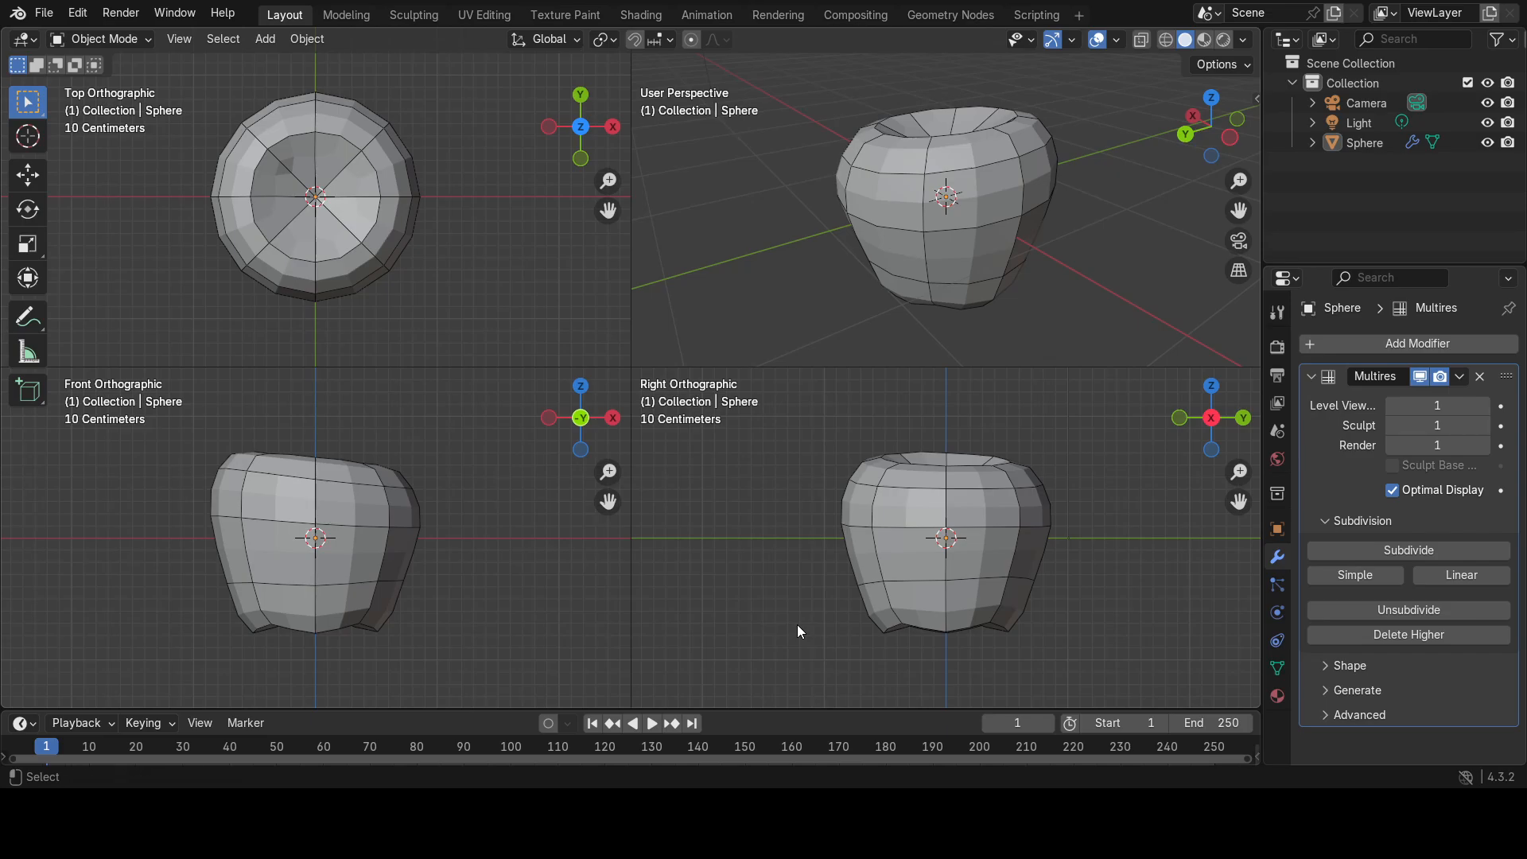
key(ctrl+alt+q)
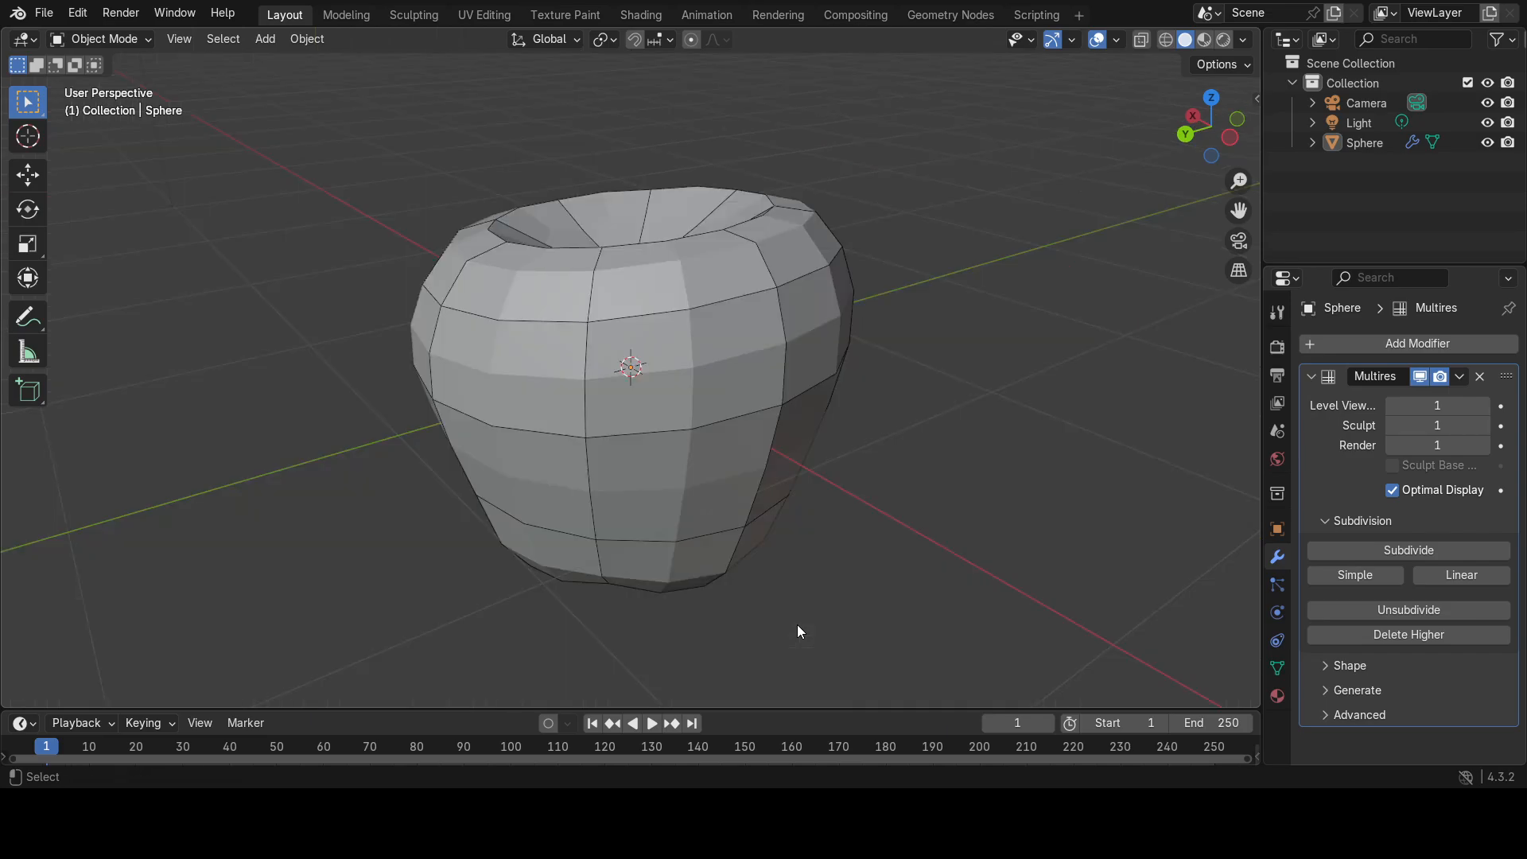
key(ctrl+alt+q)
key(ctrl+alt+q)
key(ctrl+alt+q)
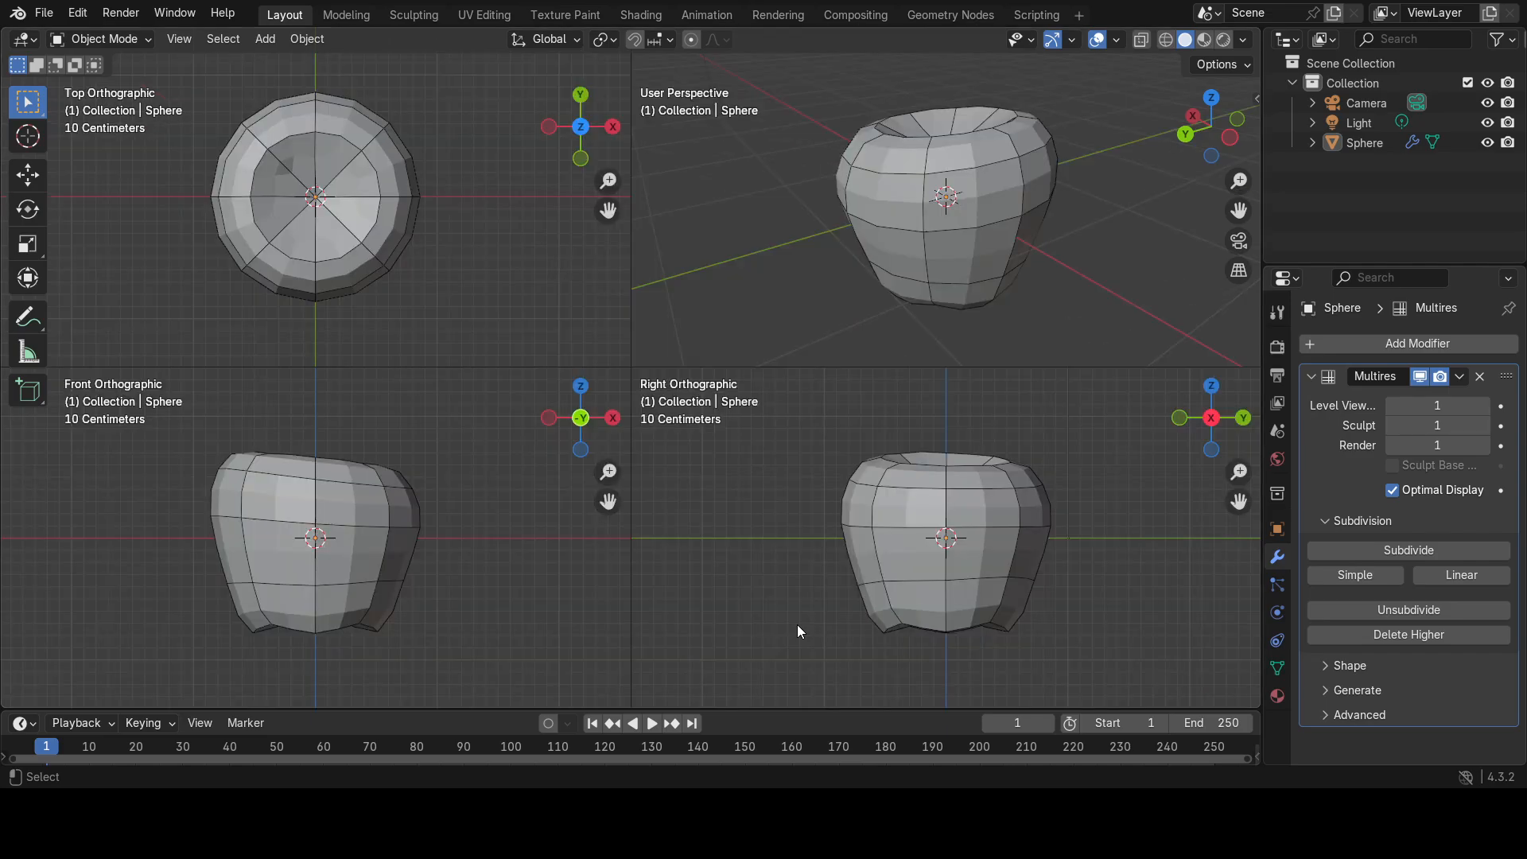